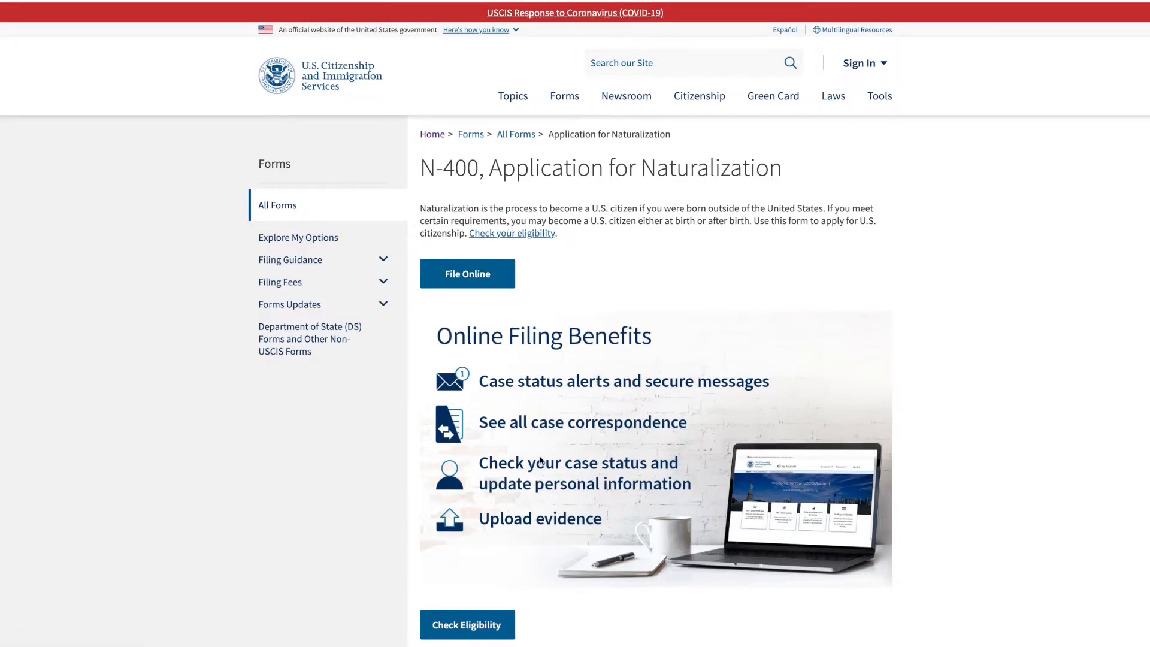
Step: Review the N-400 Application for Naturalization page and open its eligibility check
scroll(539, 446, "down", 3)
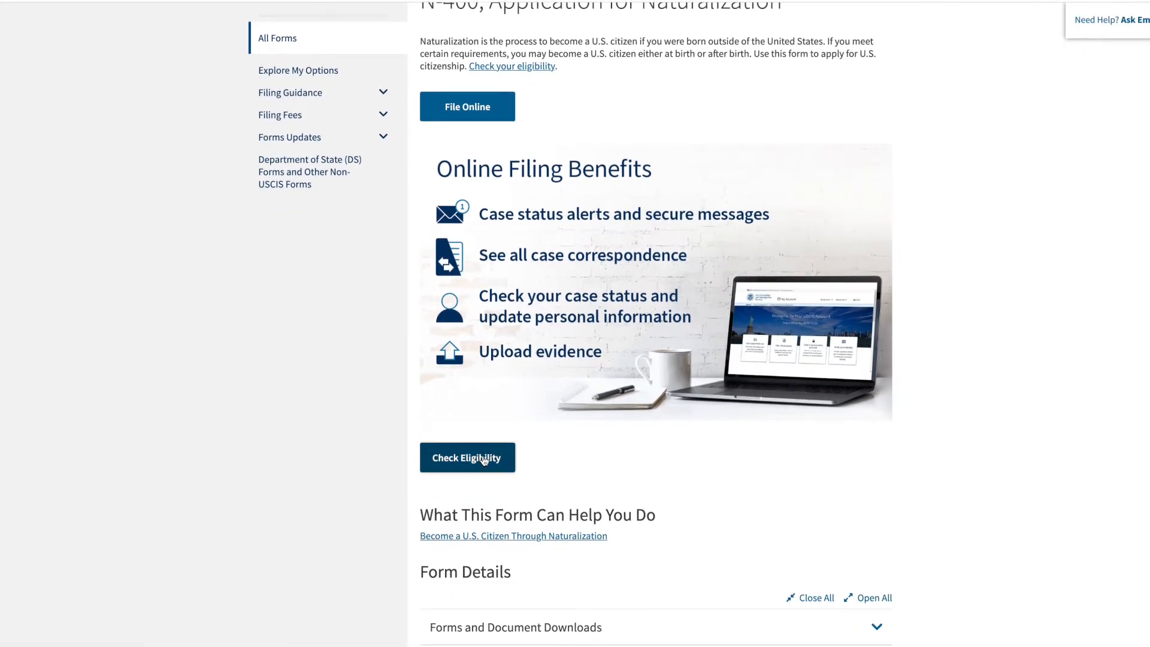
scroll(552, 462, "down", 2)
scroll(555, 467, "down", 3)
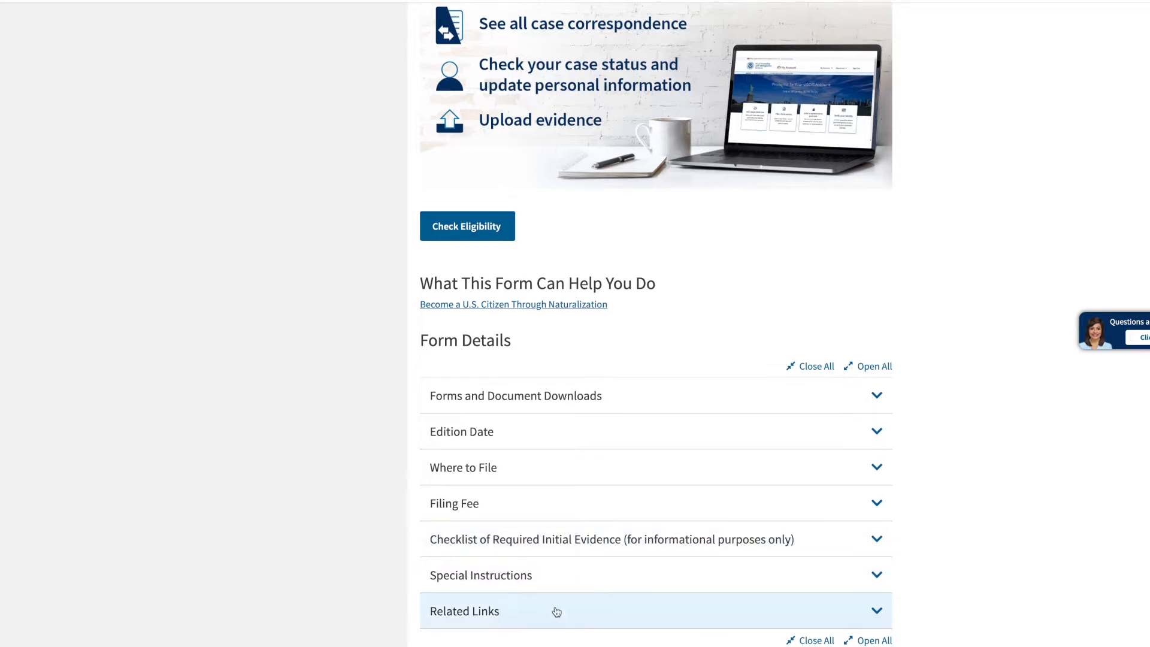
scroll(555, 612, "up", 8)
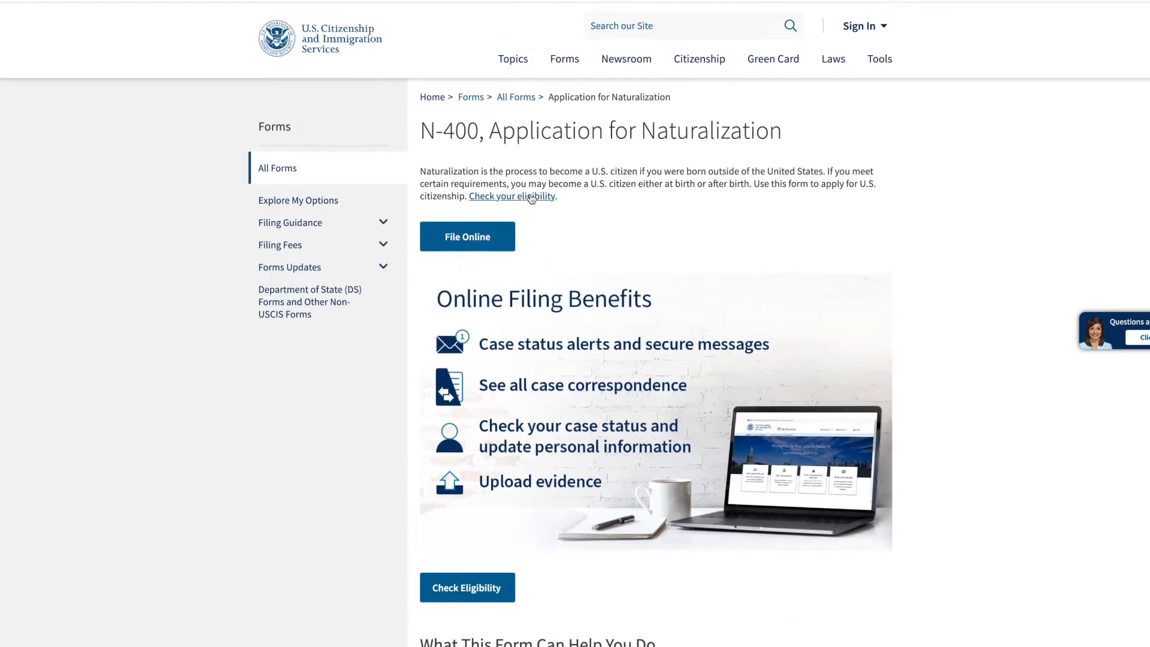
left_click(531, 198)
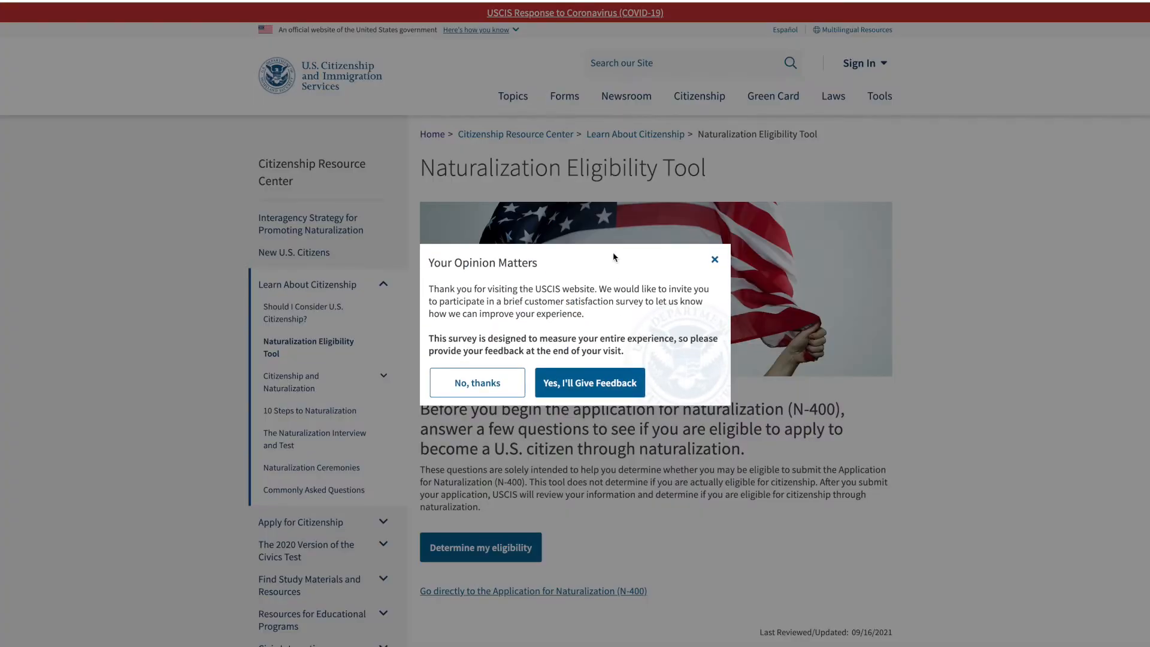
Step: Dismiss the feedback survey invitation and start the Naturalization Eligibility Tool questionnaire
left_click(716, 261)
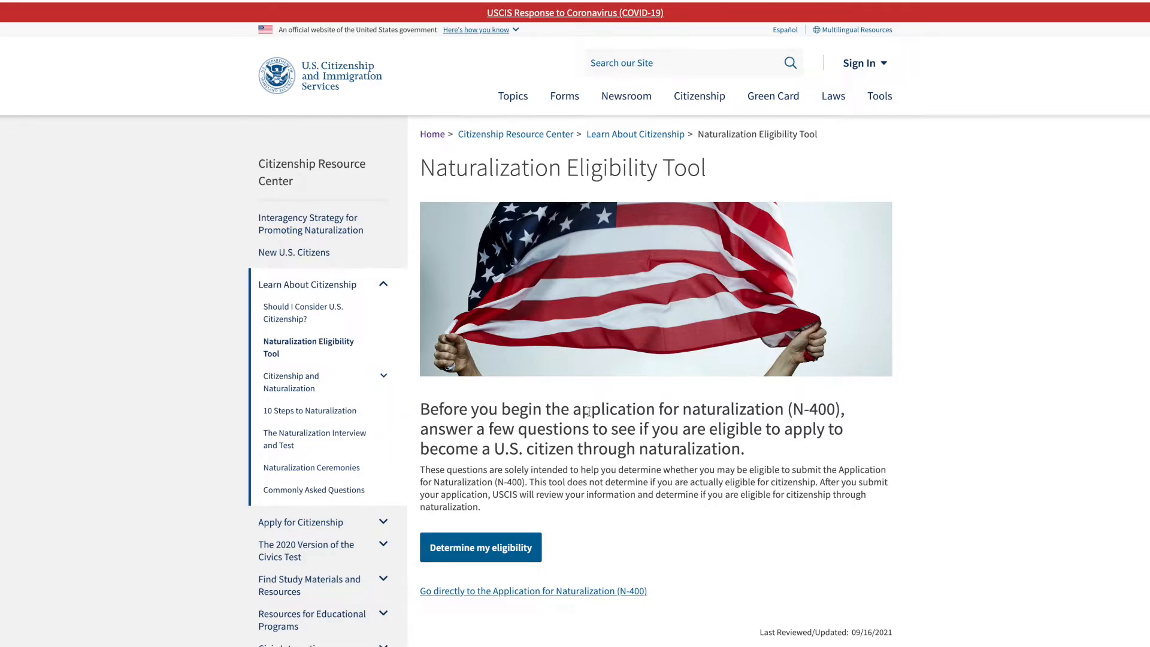
scroll(508, 484, "down", 1)
left_click(509, 483)
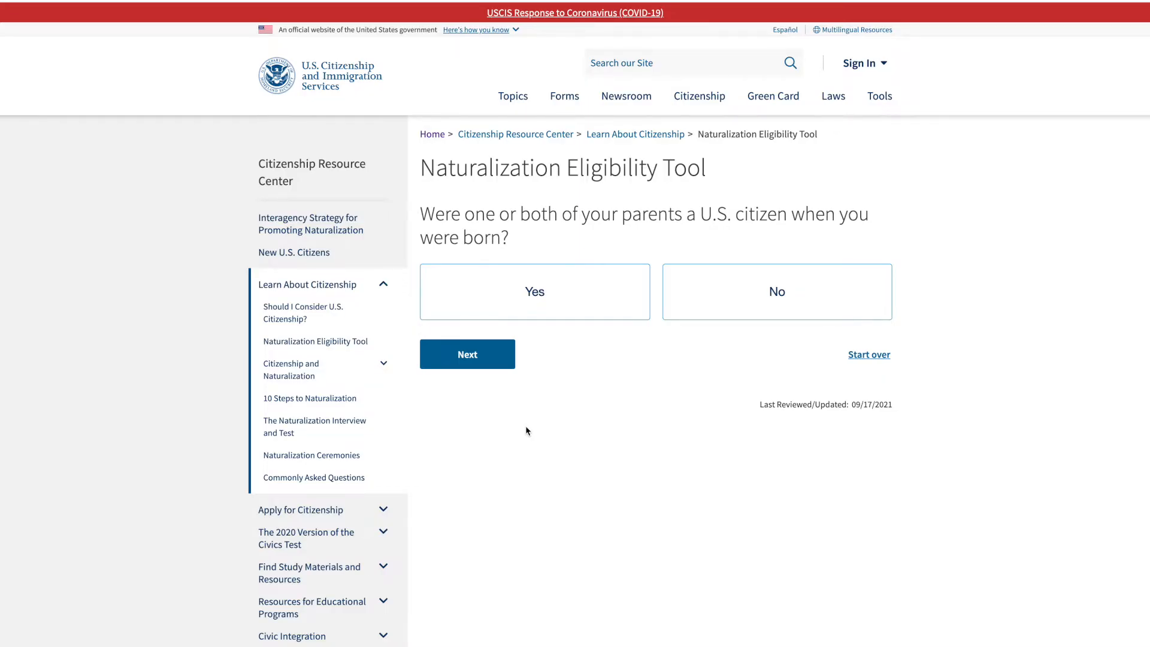
Step: Answer No for U.S. citizen parents at birth, 18 or older for age, and No for armed forces membership
left_click(734, 288)
left_click(495, 363)
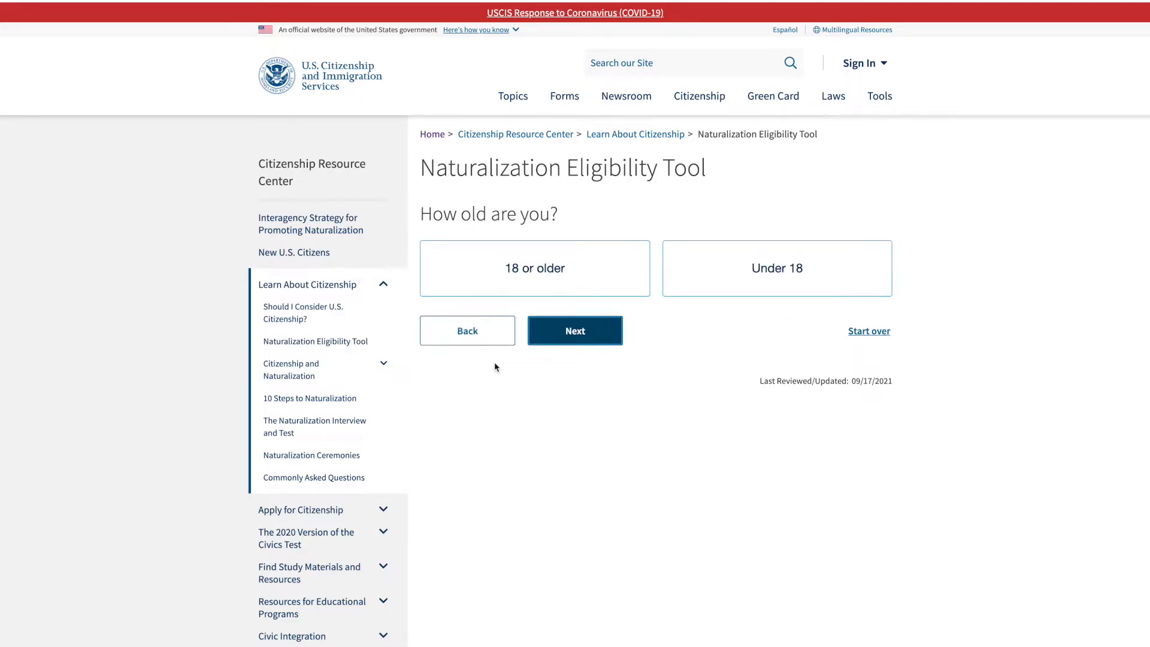
left_click(591, 254)
left_click(591, 332)
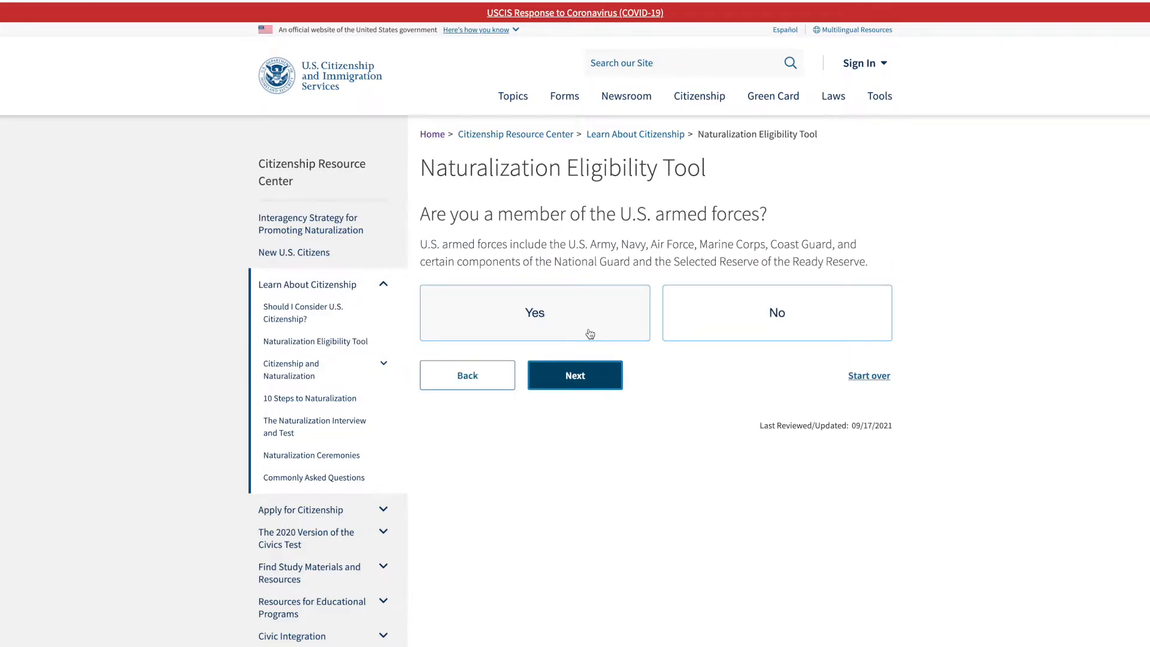
left_click(749, 317)
left_click(589, 382)
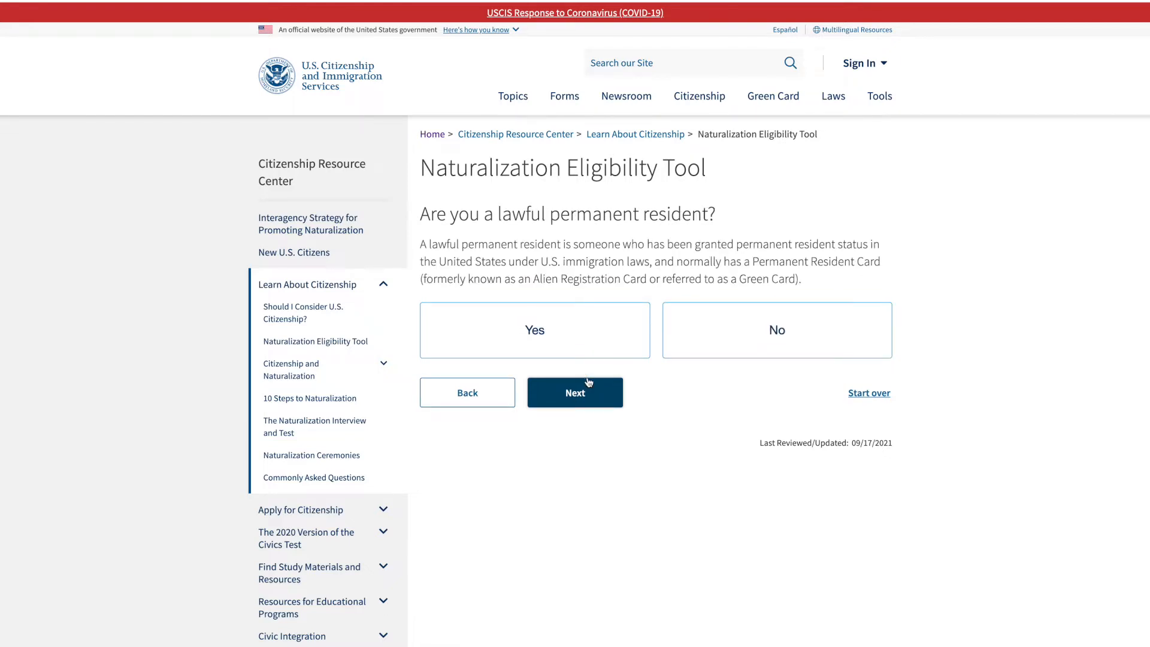
Step: Answer Yes to being a lawful permanent resident, with status obtained between January 16, 2017 and January 16, 2019
left_click(585, 329)
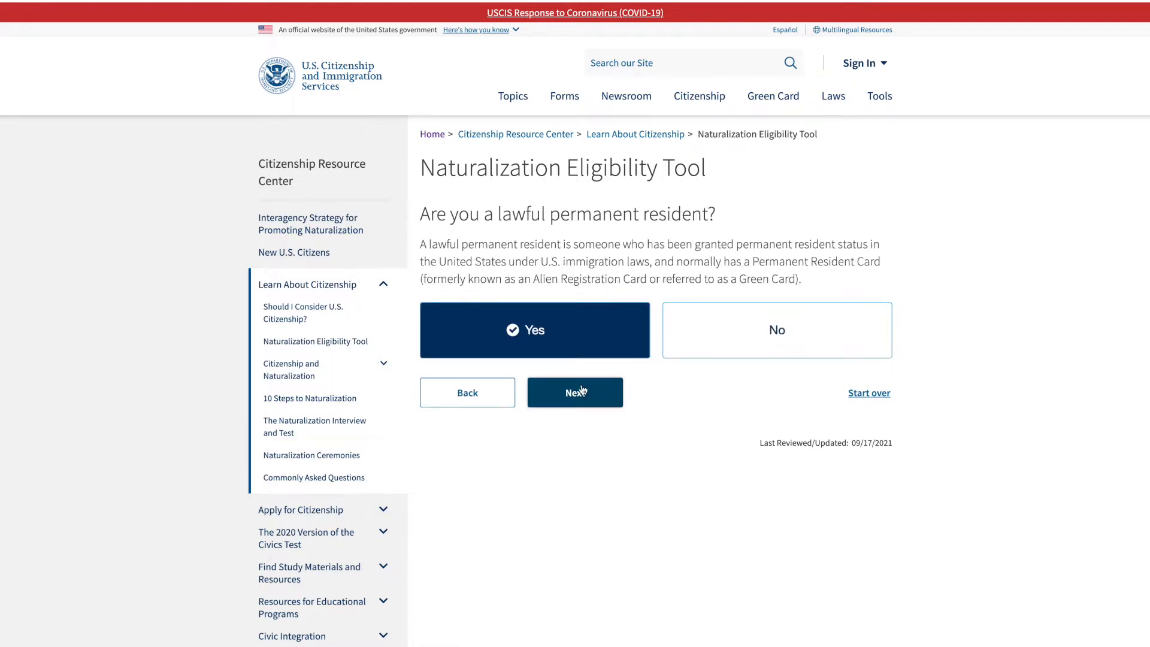
left_click(583, 390)
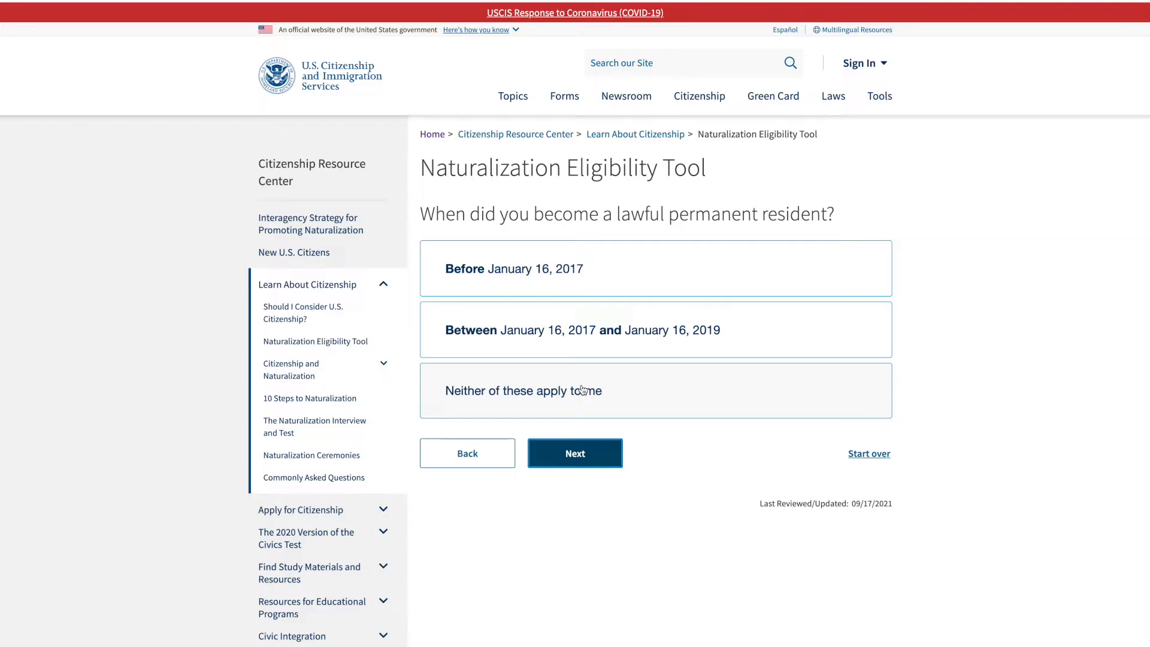
left_click(609, 335)
left_click(599, 454)
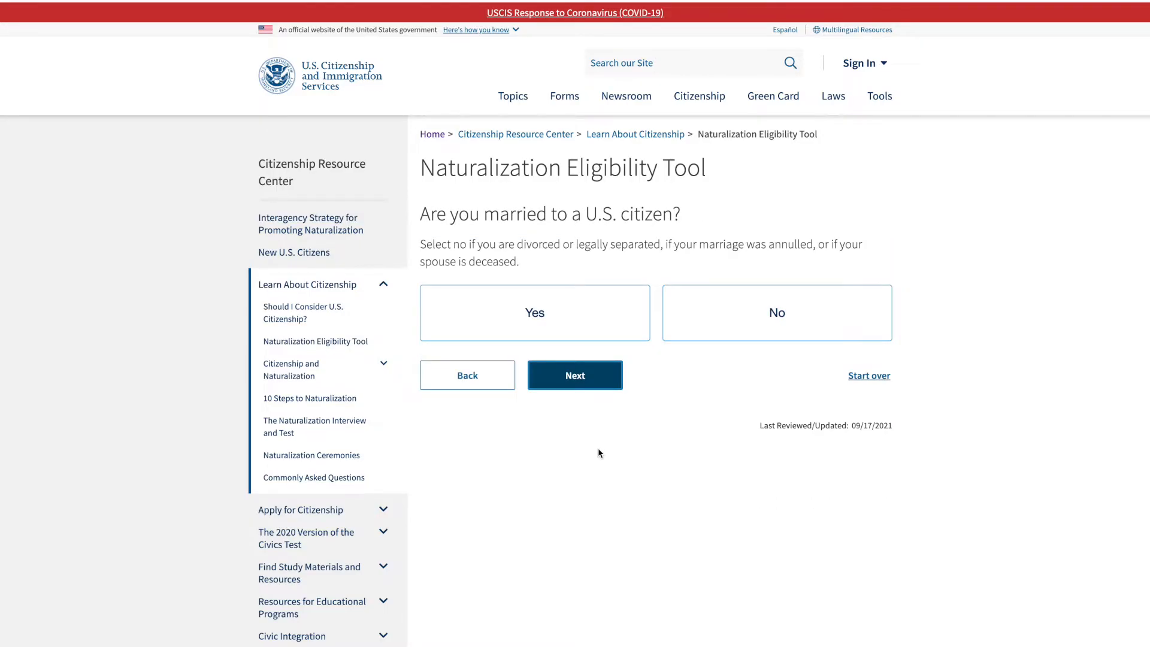
Step: Answer Yes to being married to a U.S. citizen, married 3 years or longer, and spouse a citizen for 3 years or longer
left_click(595, 334)
left_click(586, 377)
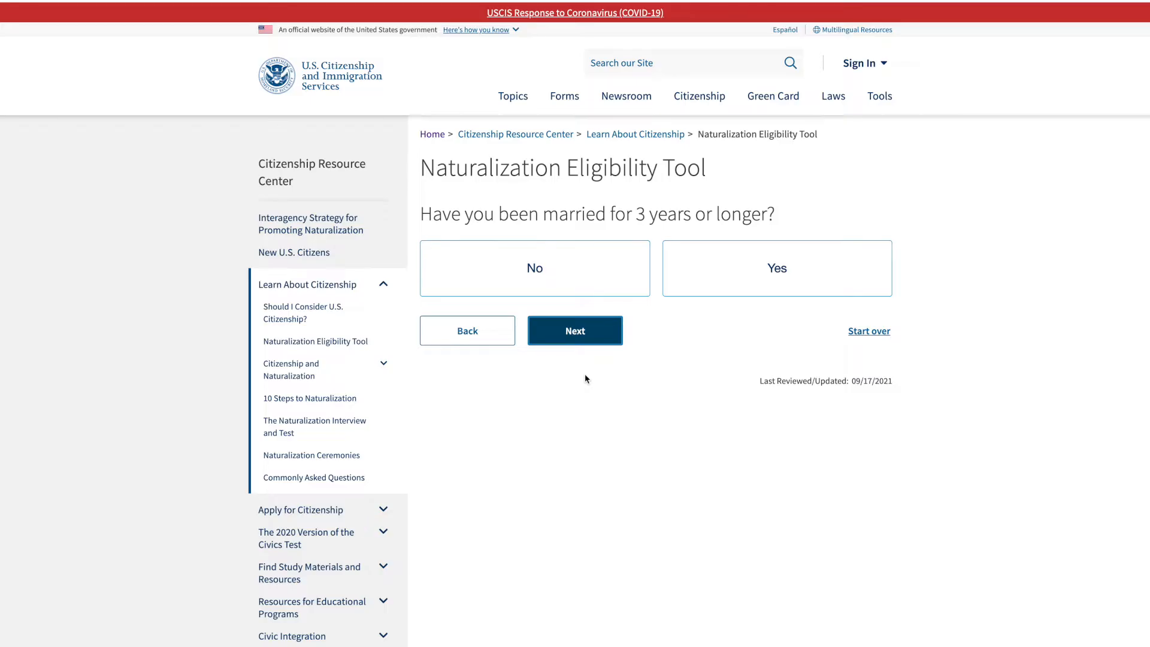
left_click(742, 262)
left_click(602, 337)
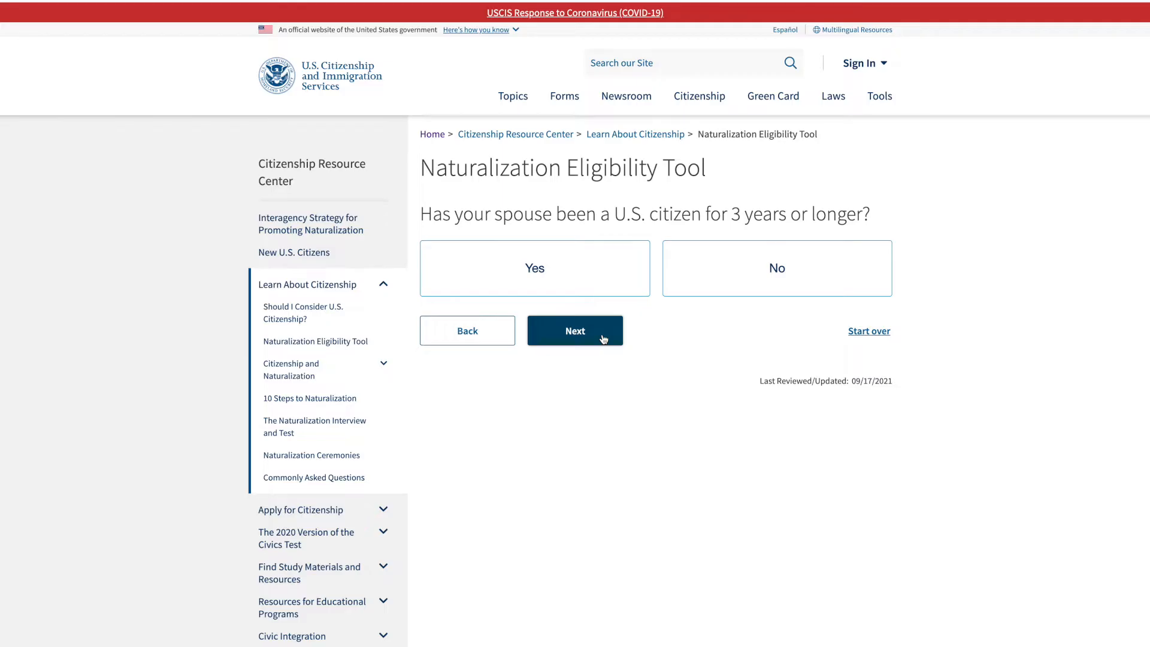
left_click(587, 294)
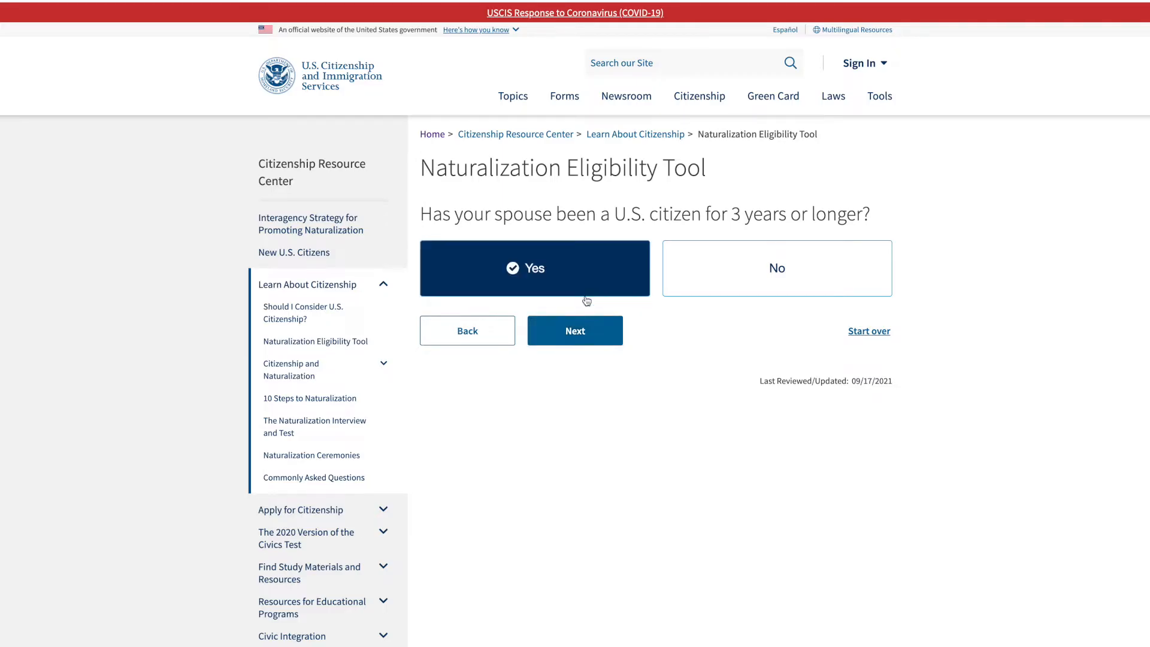
left_click(582, 342)
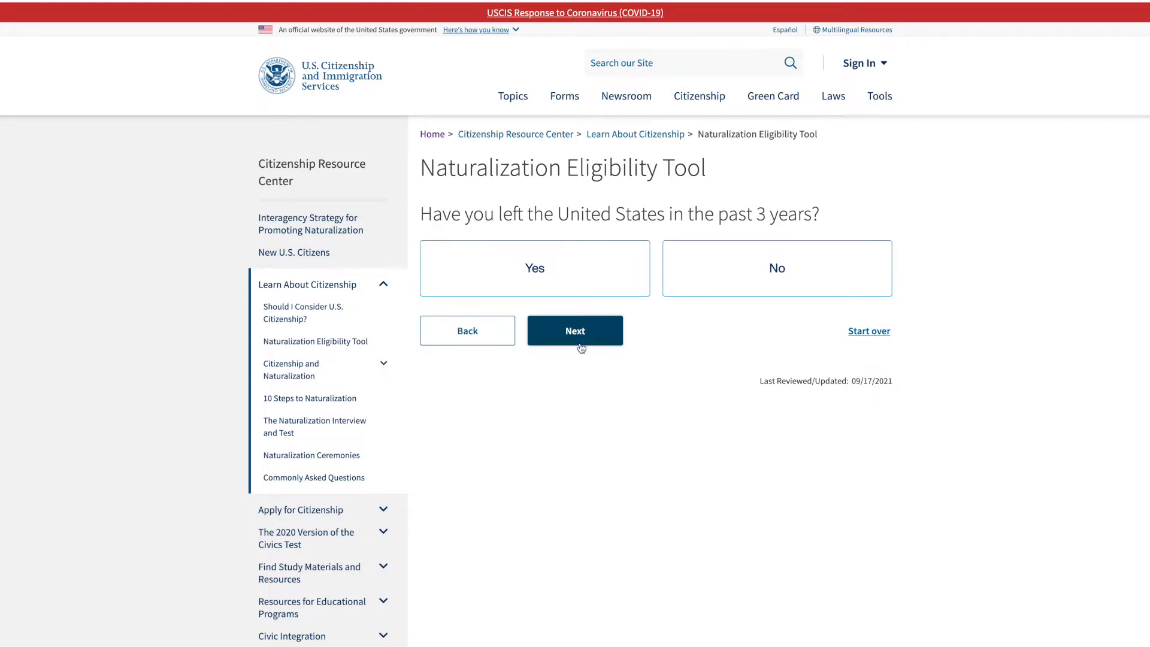
Step: Answer Yes to leaving the United States in the past 3 years and No to trips longer than 6 months
left_click(585, 285)
left_click(584, 334)
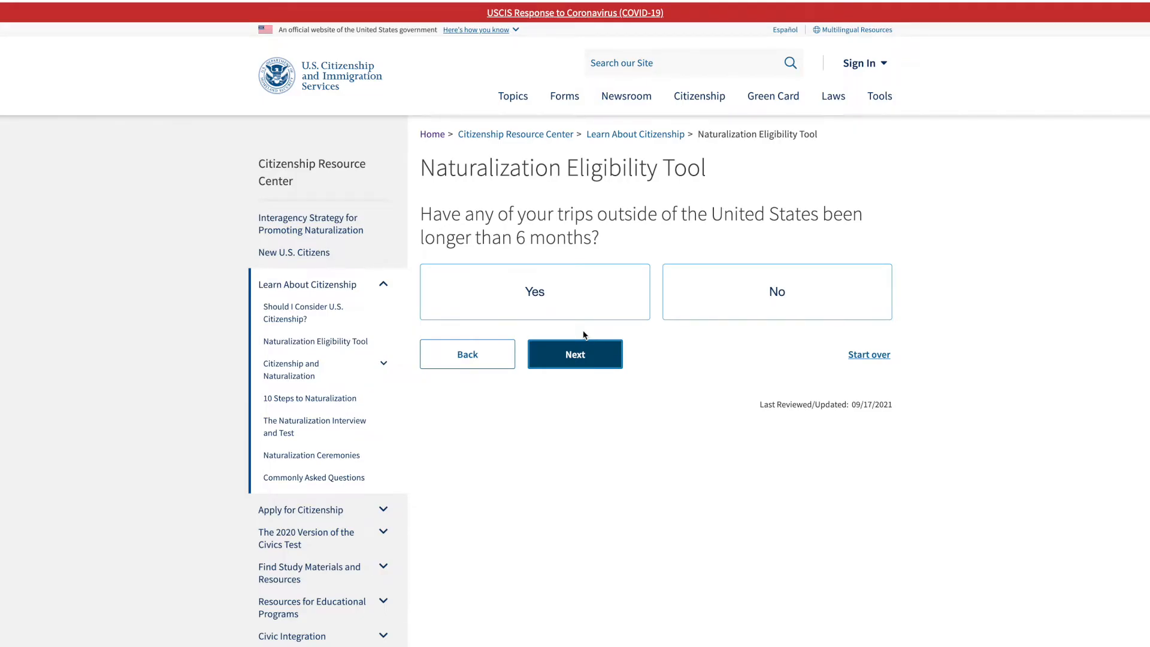
left_click(804, 293)
left_click(590, 356)
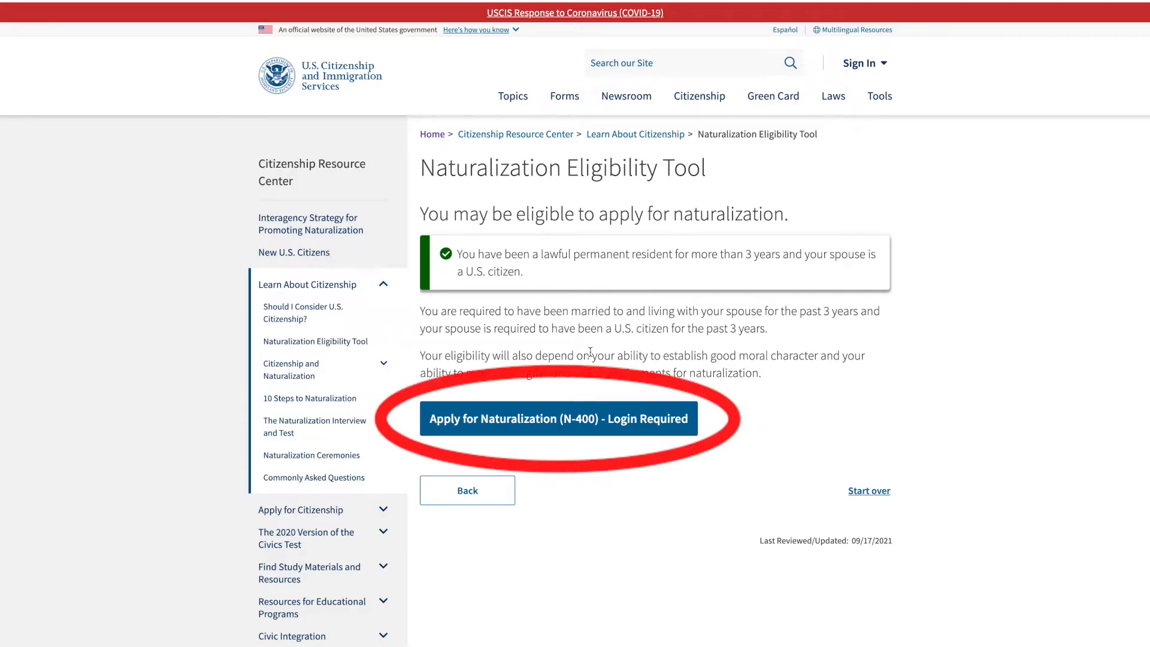
Step: Proceed to the N-400 application and sign up for a new USCIS account, entering the email address in both email fields
left_click(537, 419)
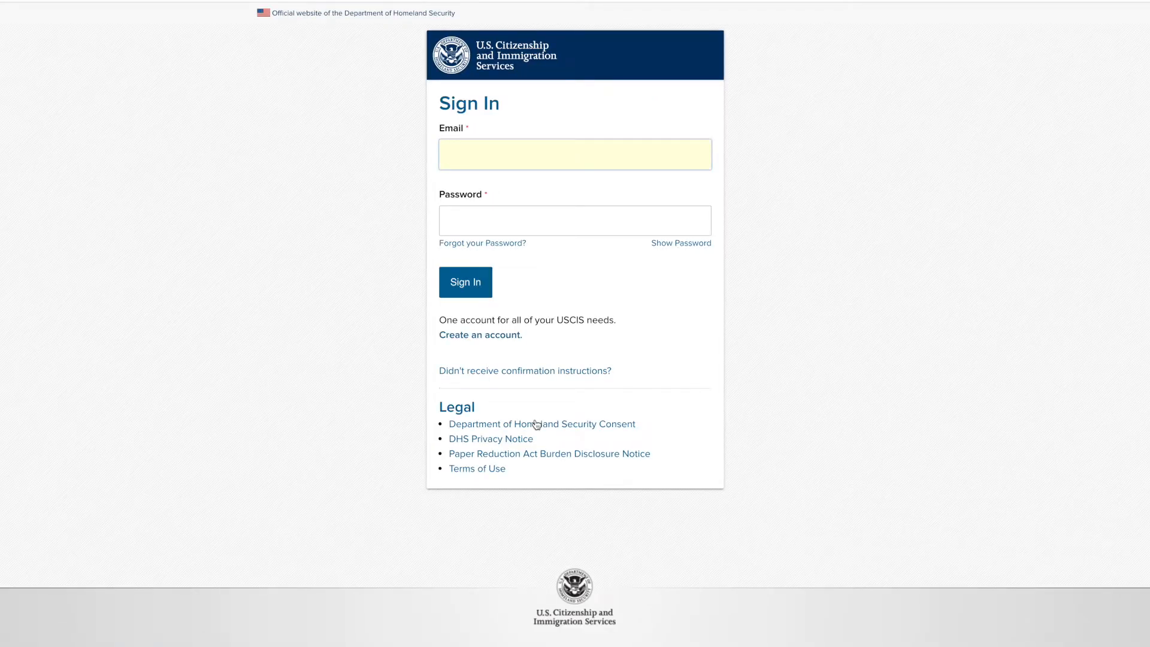
left_click(481, 335)
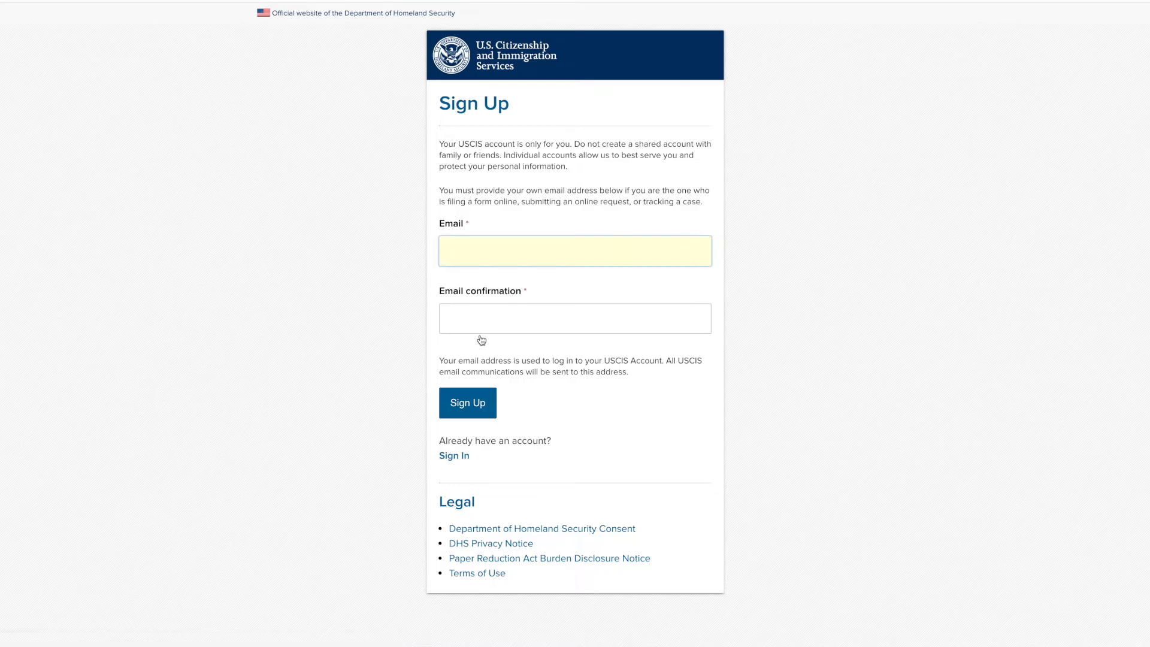
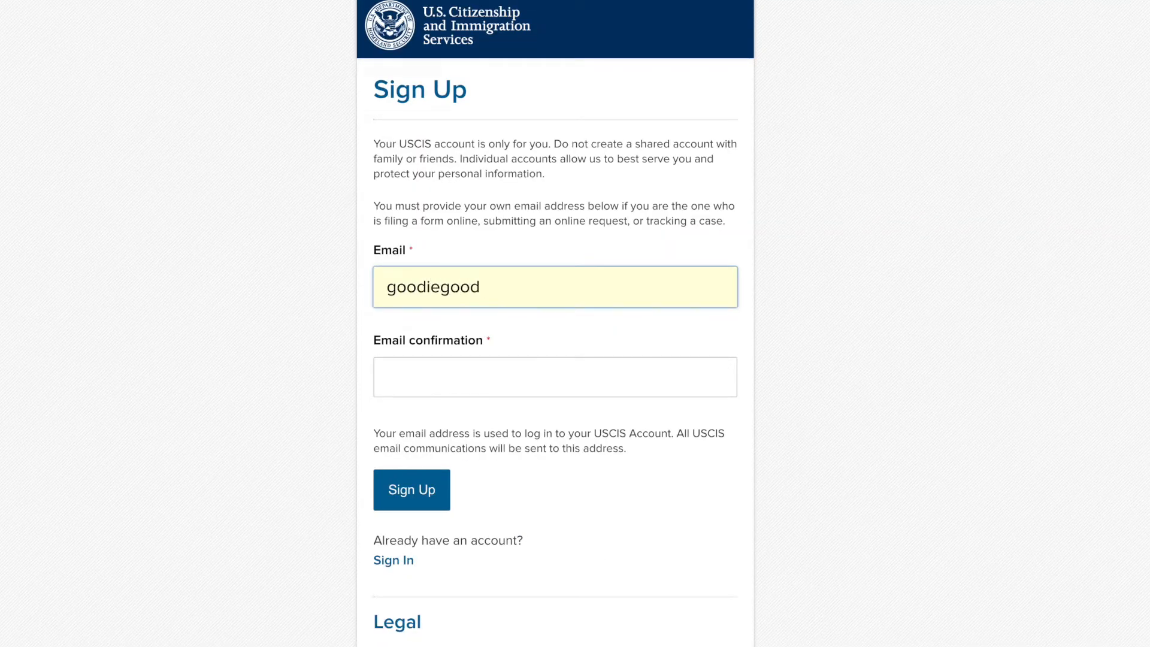
left_click(381, 371)
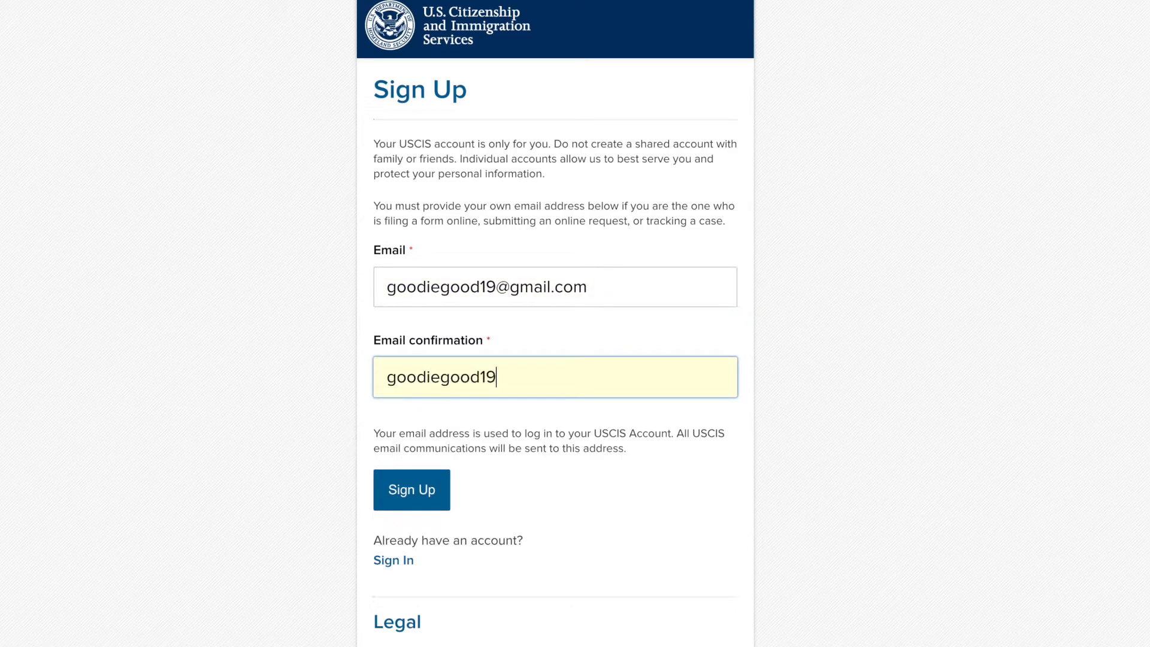
left_click(385, 501)
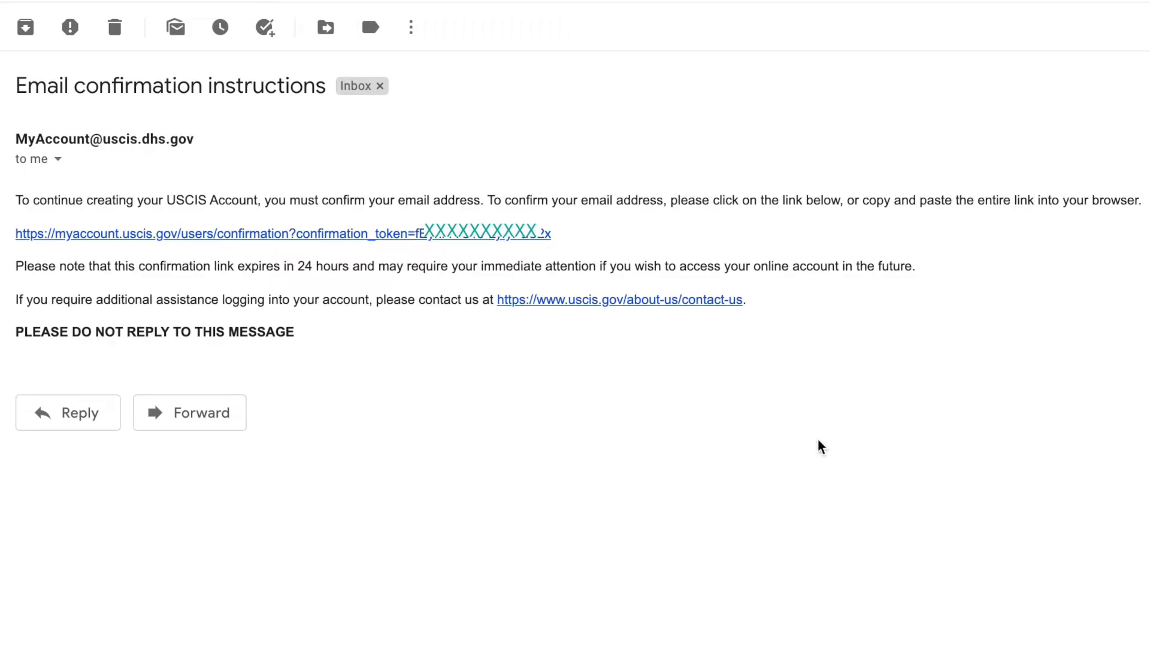
Step: Follow the confirmation link in the USCIS email and agree to the online system's Terms of Use
left_click(473, 234)
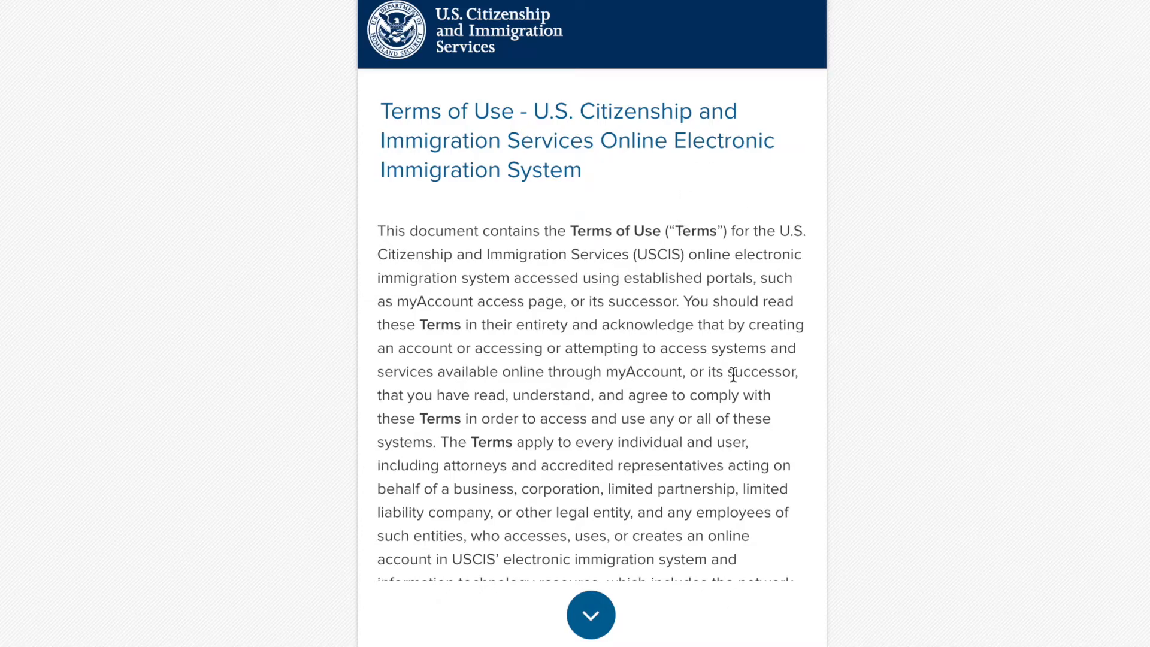
scroll(733, 375, "down", 8)
scroll(734, 377, "down", 6)
scroll(733, 374, "down", 20)
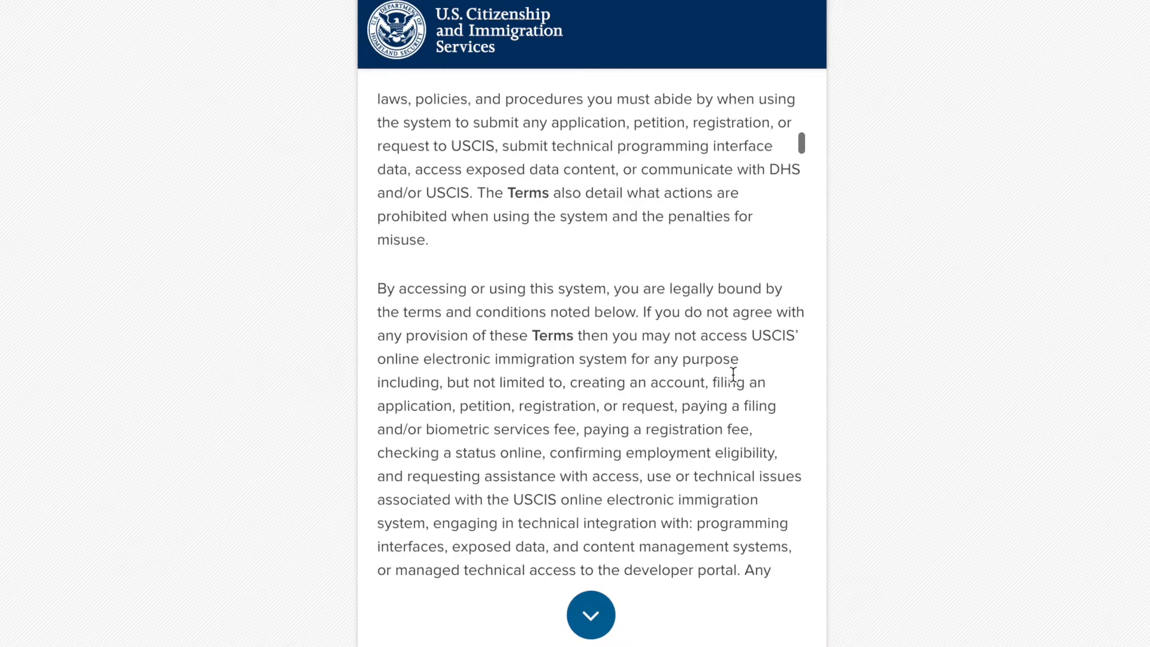
scroll(733, 377, "down", 20)
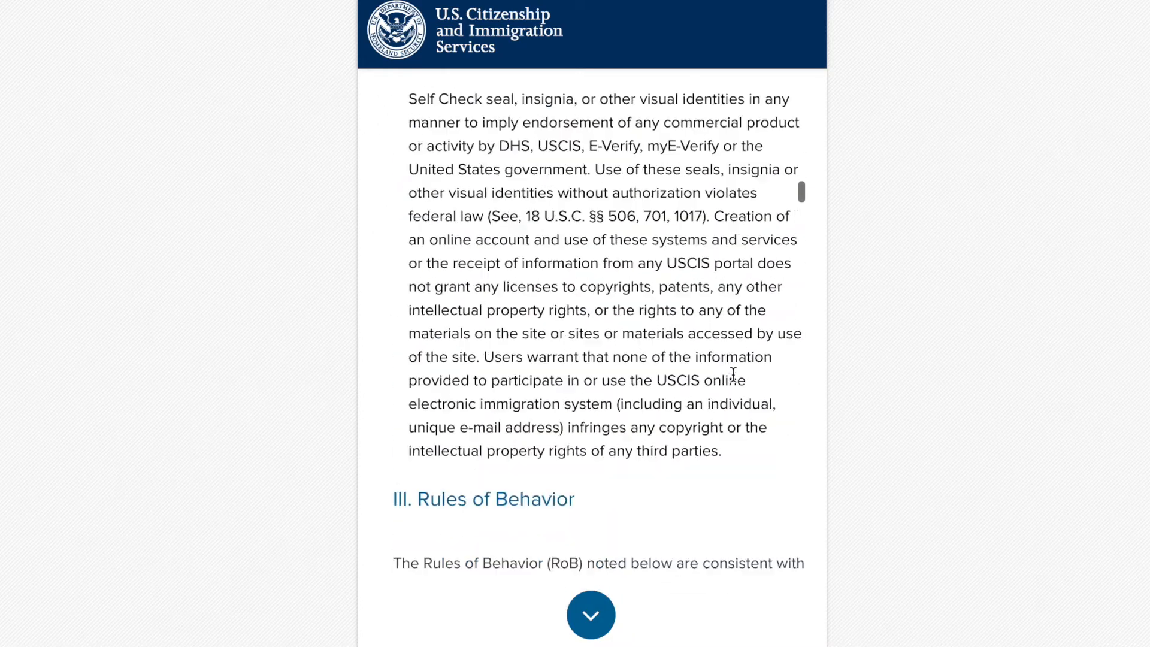
scroll(733, 375, "down", 20)
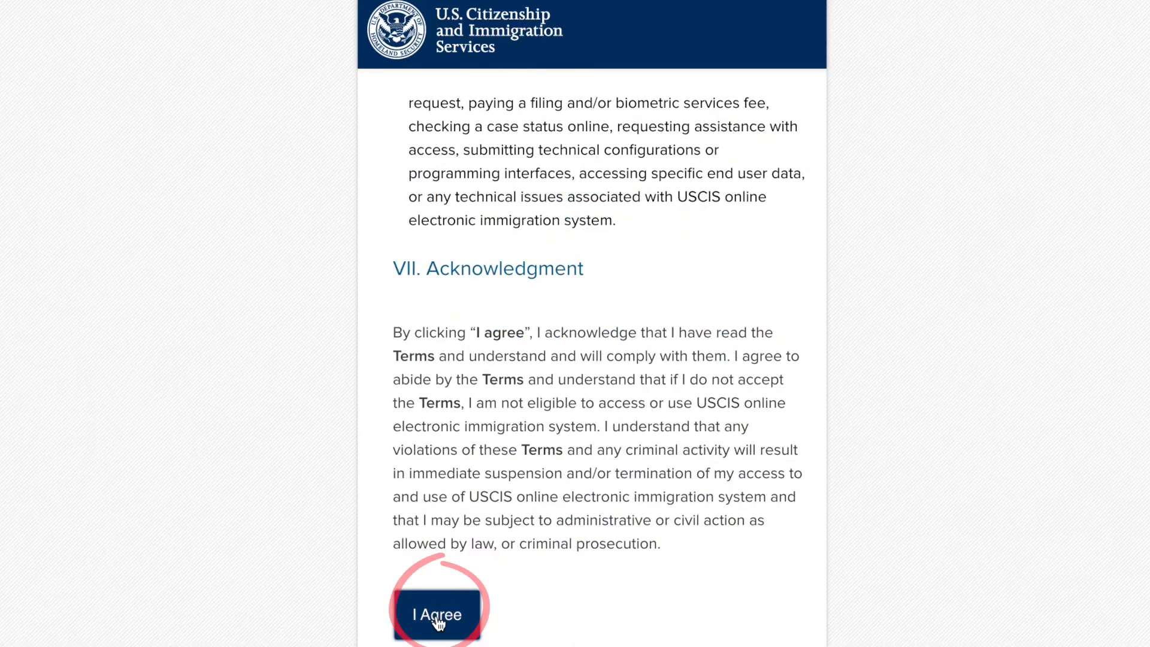
left_click(439, 616)
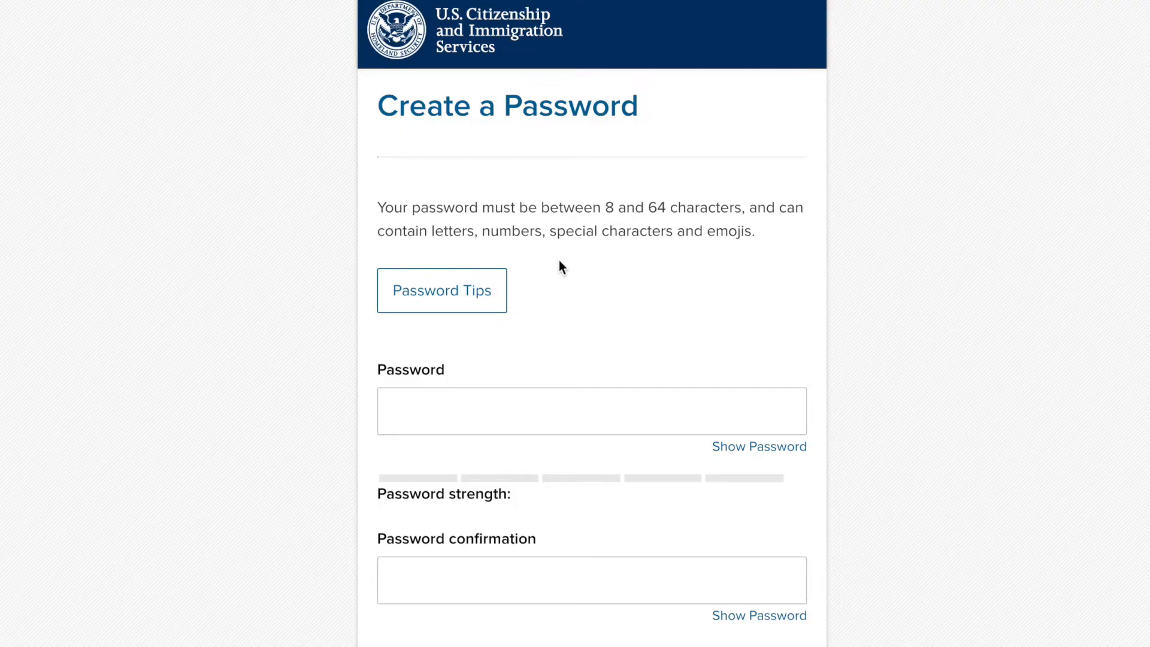
Step: Create the account password, enter it again as confirmation, and submit it
left_click(443, 421)
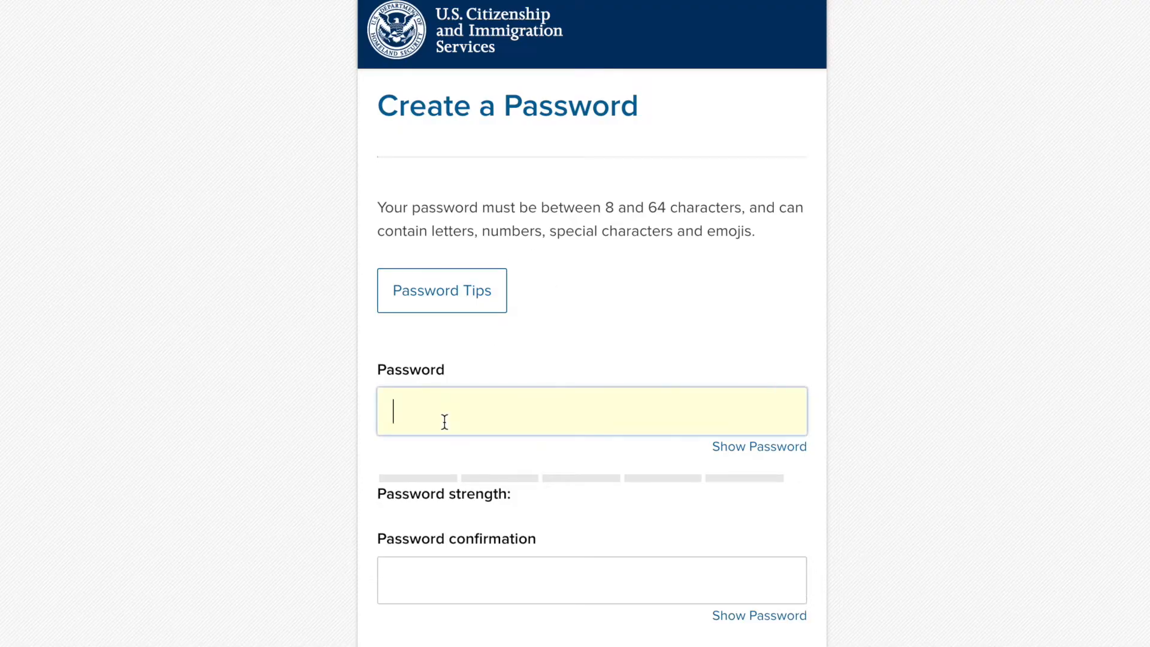
type("•••••••")
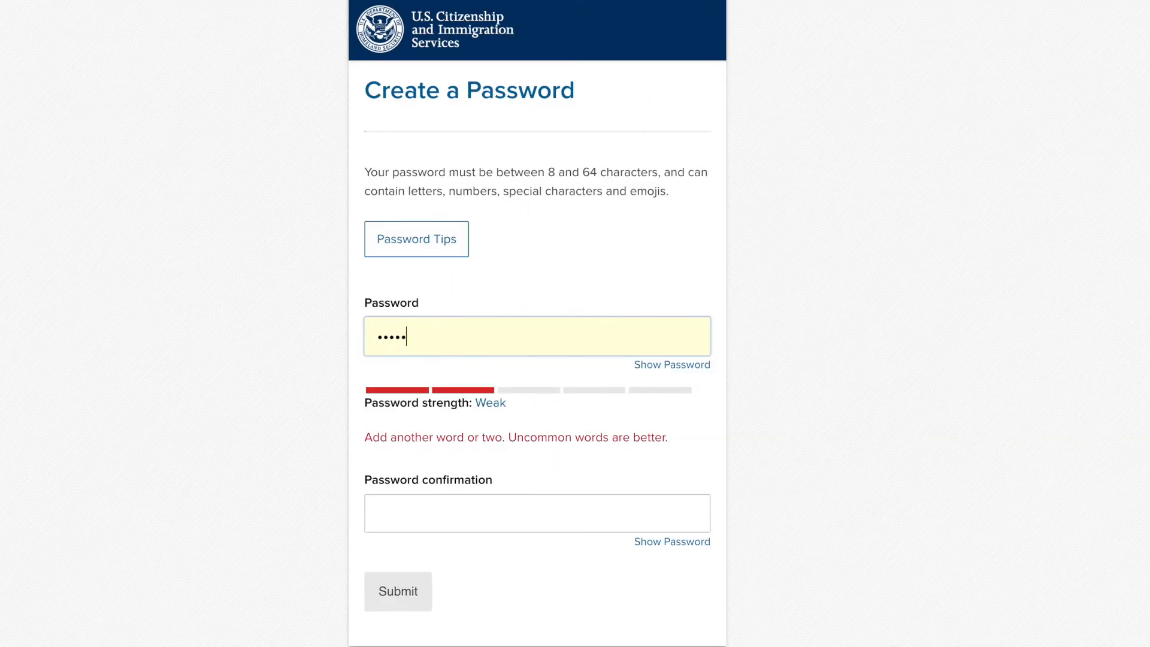
type("•••••••")
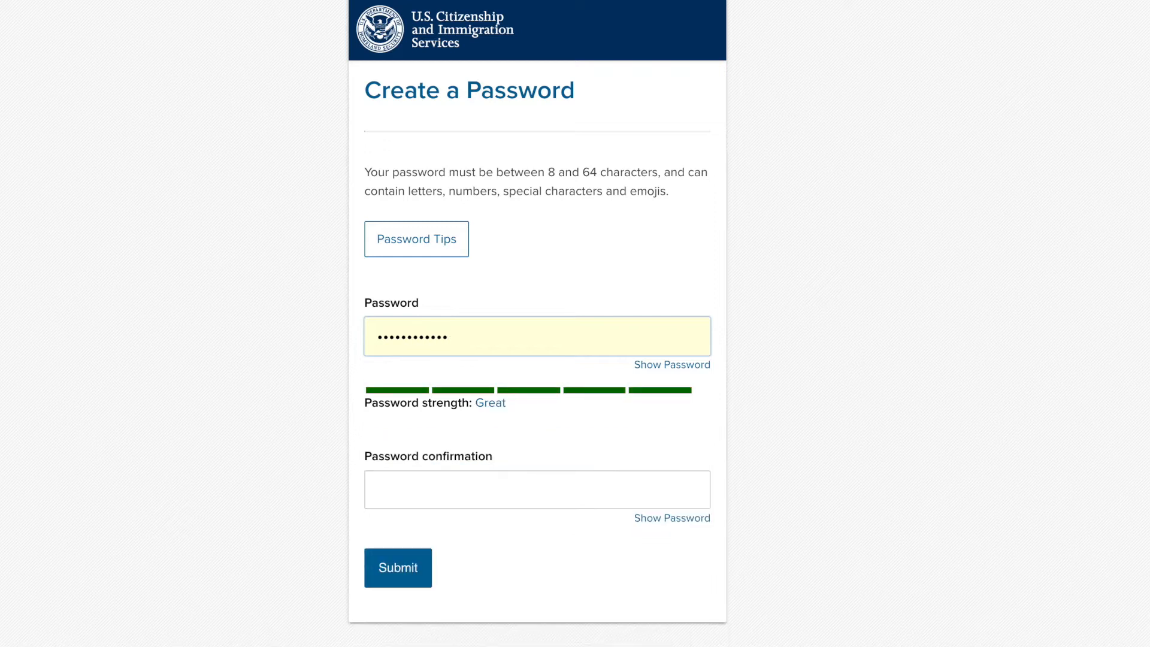
left_click(401, 485)
type("•••••••••••••••")
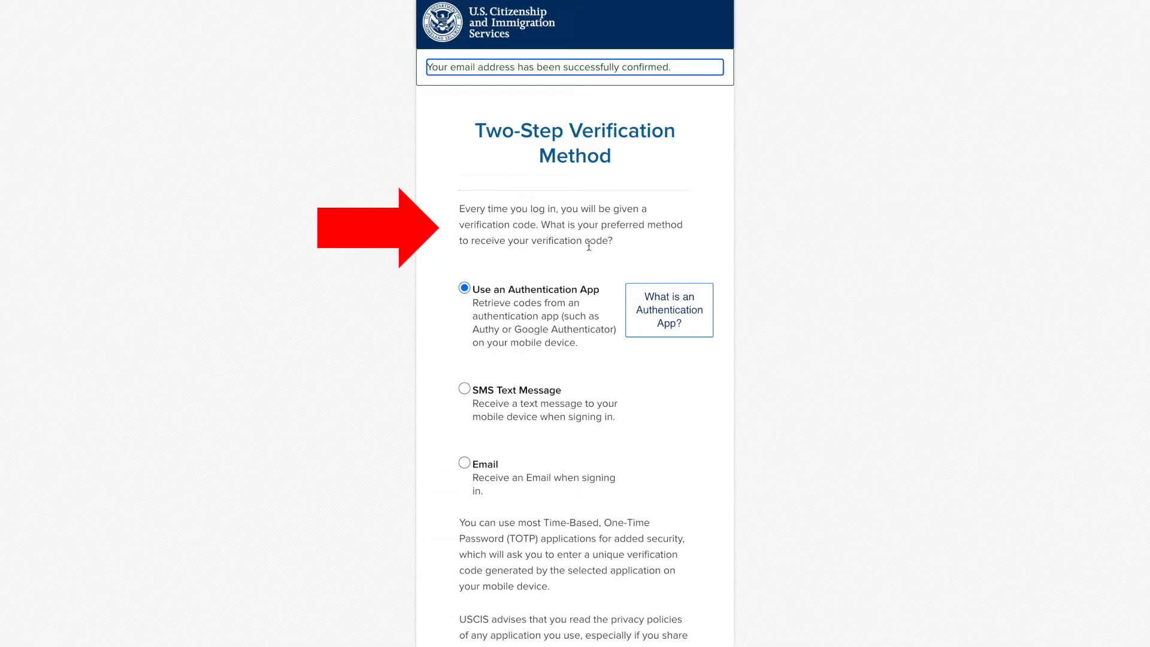
Step: Choose SMS Text Message as the two-step verification method, enter the mobile number, and submit it
left_click(510, 290)
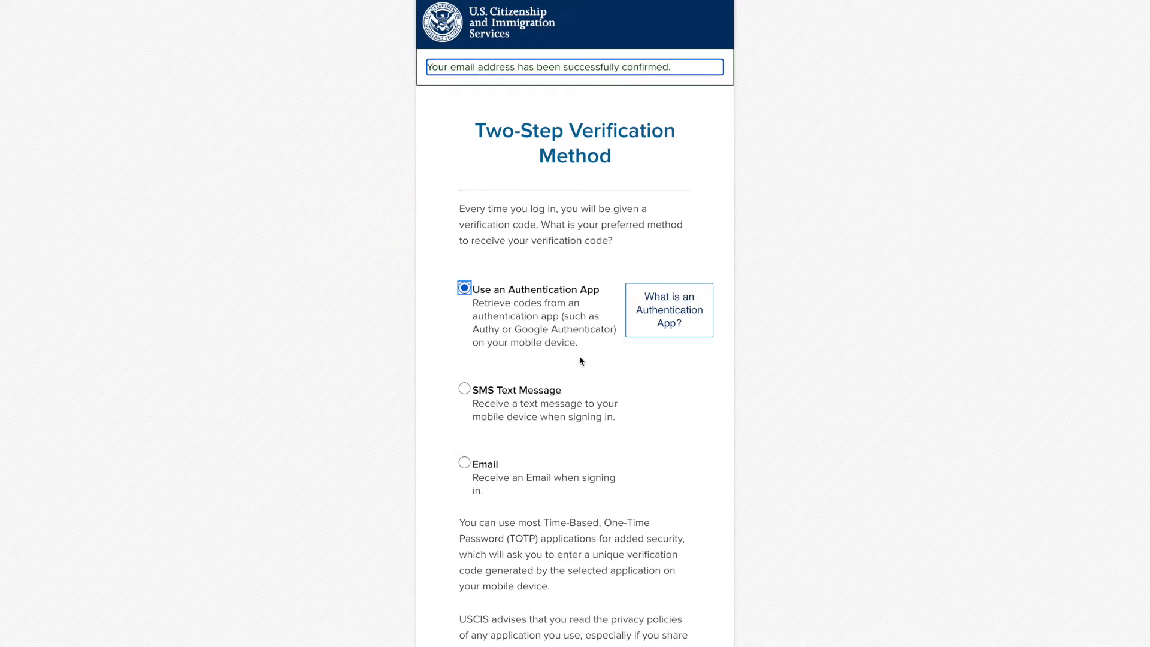
scroll(587, 357, "down", 1)
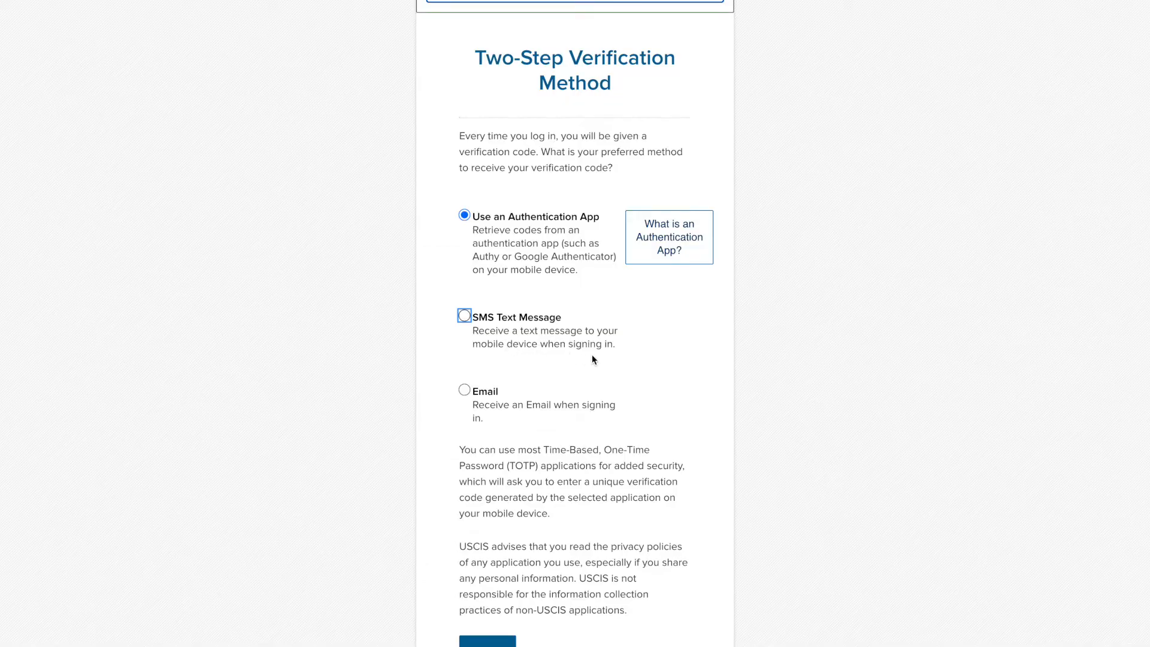
scroll(593, 358, "down", 1)
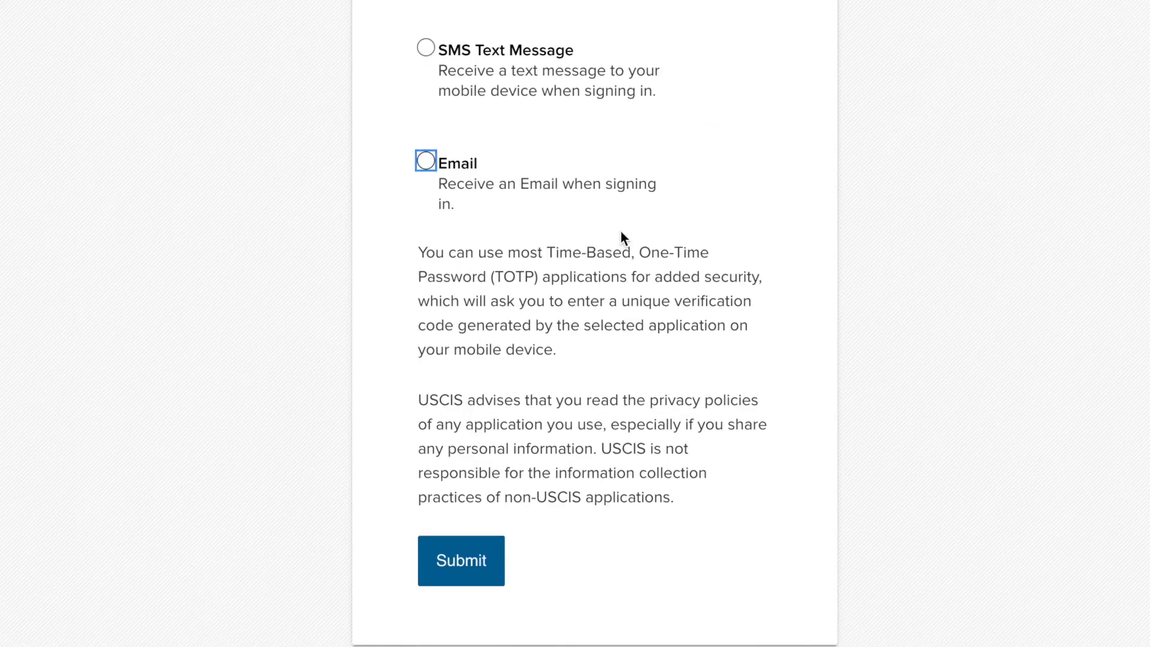
left_click(427, 48)
left_click(521, 470)
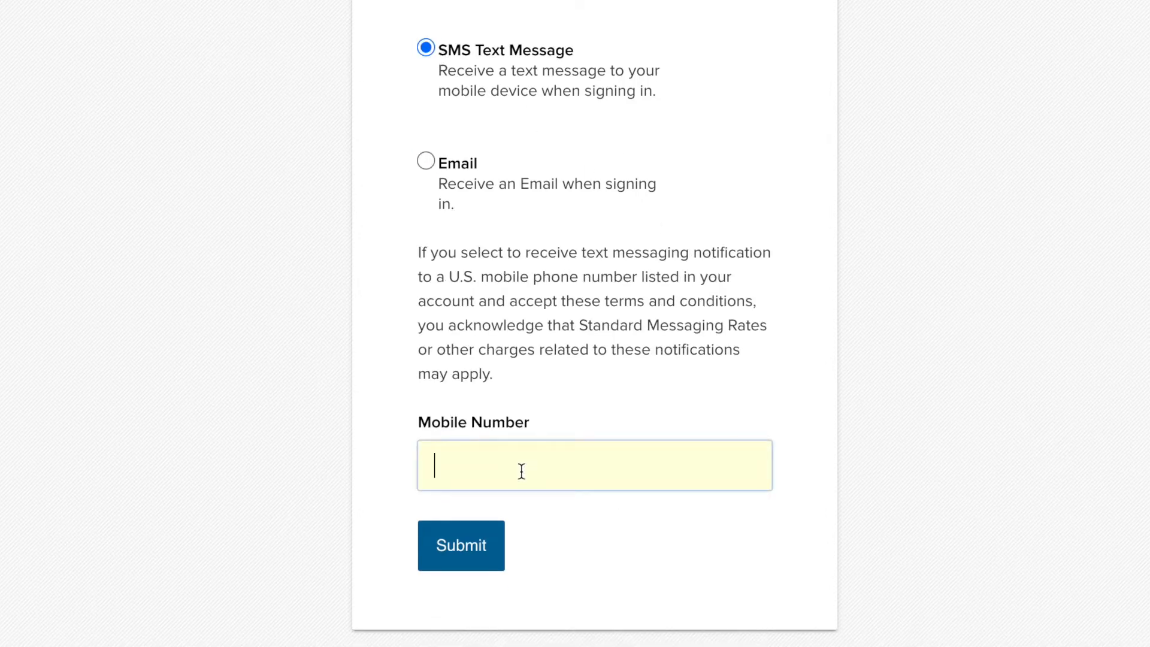
type("720")
left_click(452, 549)
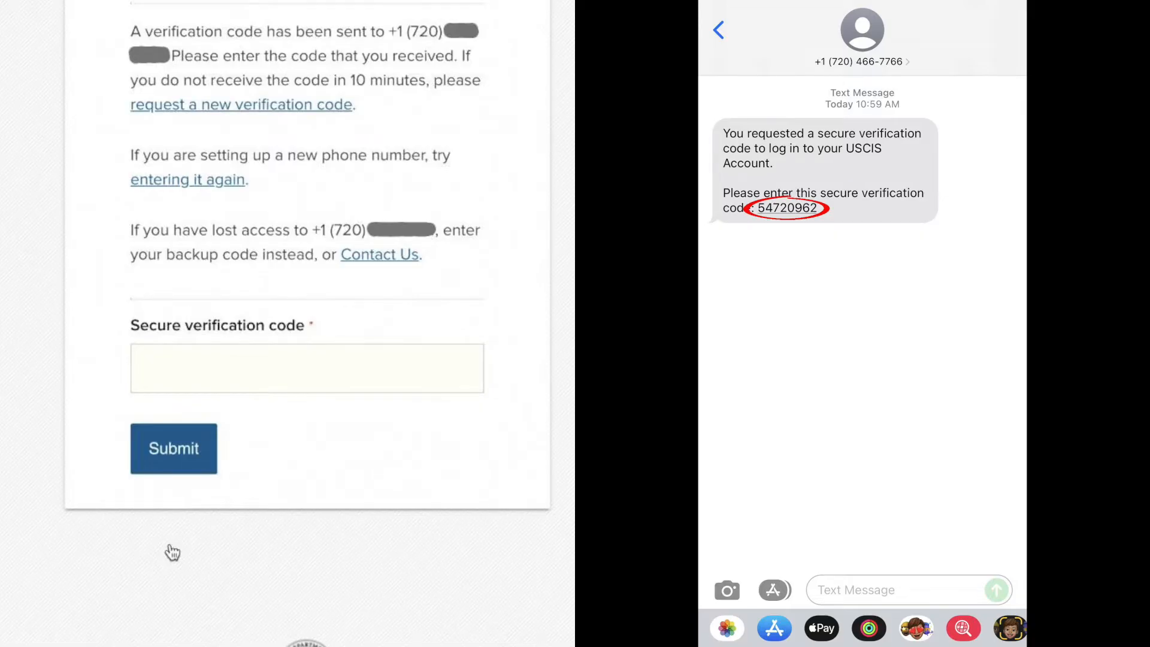
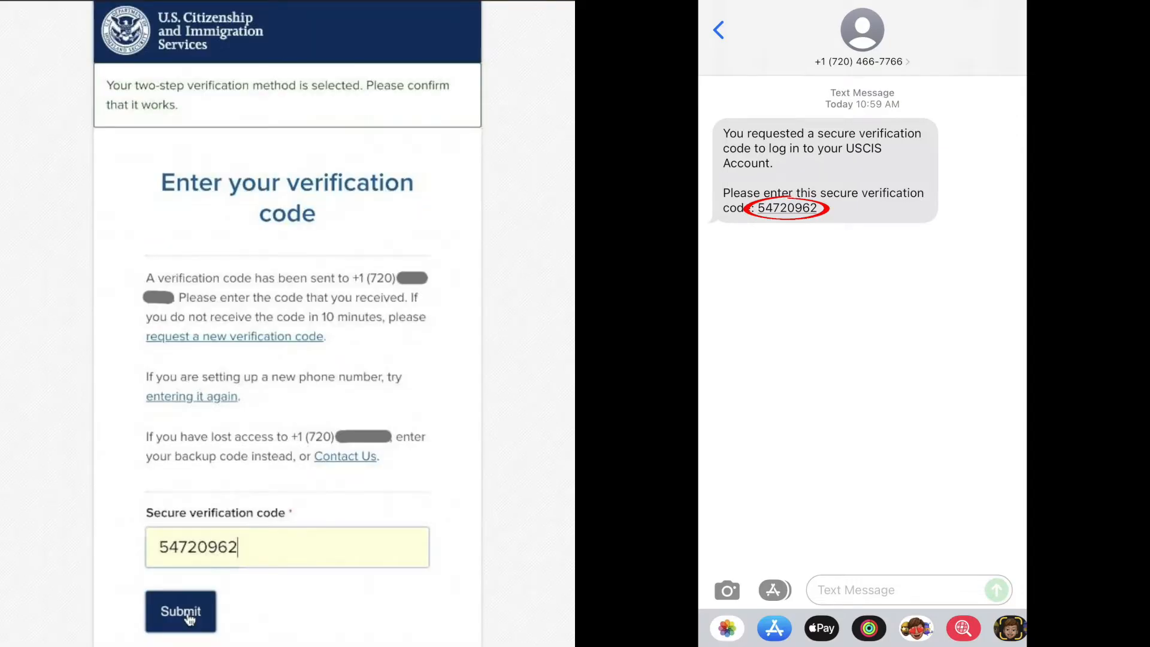
Step: Submit the secure verification code received by text message, and capture a screenshot of the two-step verification backup code
left_click(190, 617)
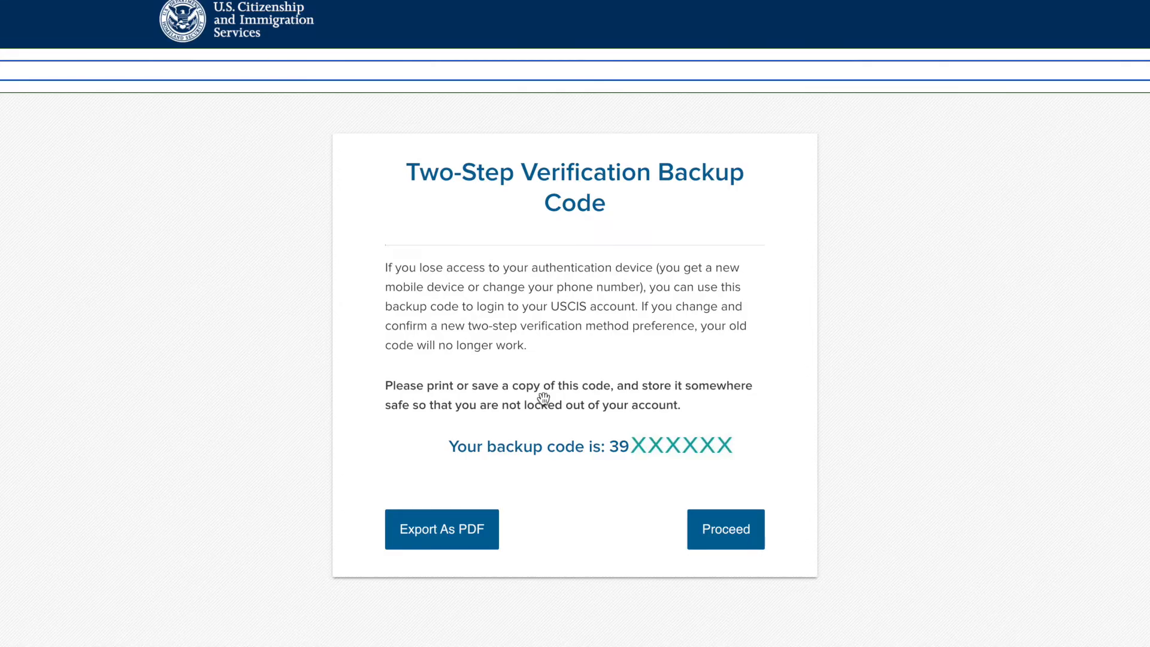
key("super+shift+5")
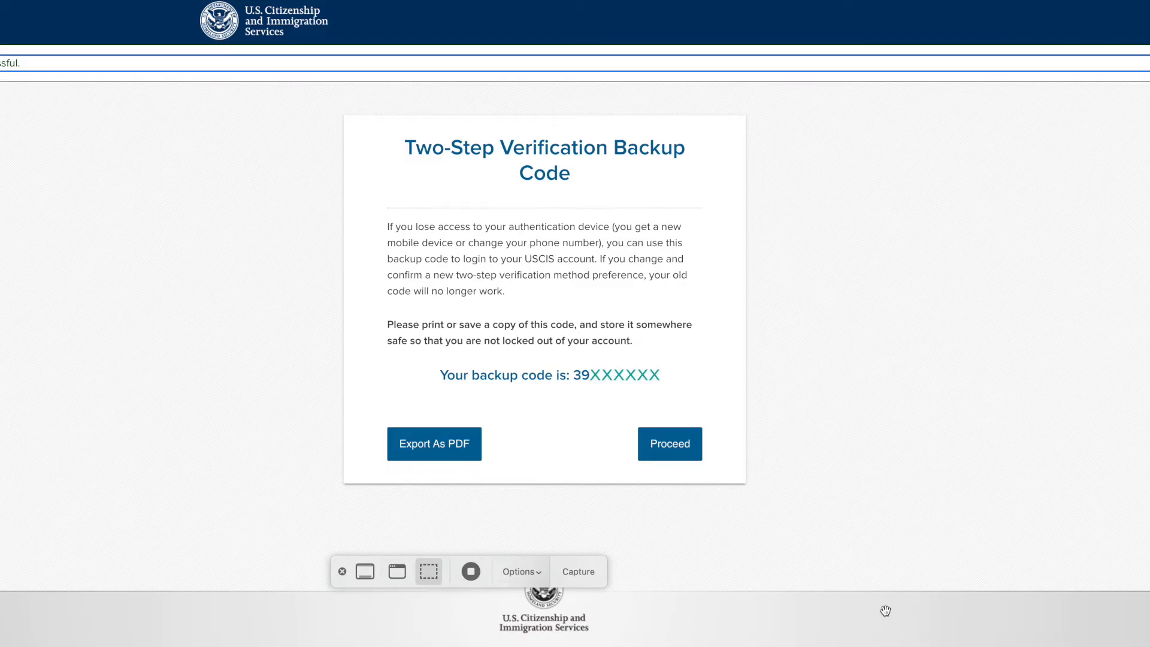
key("Return")
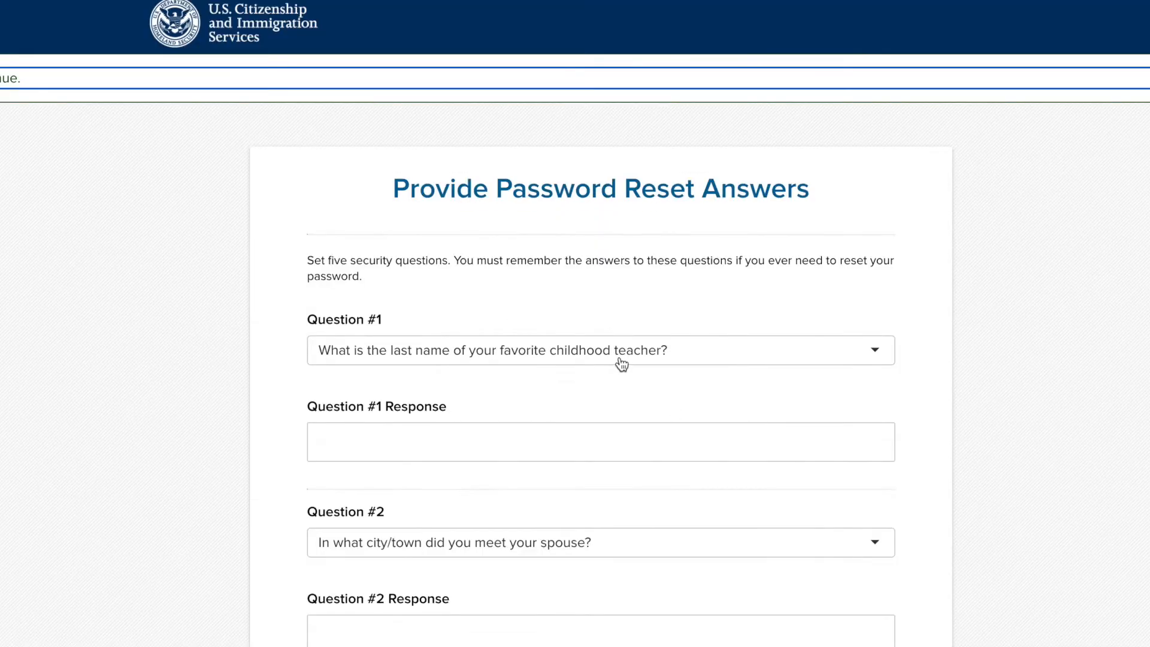
Step: Fill in the password reset answers for Question #1 (favorite childhood teacher's last name) and Question #2 (city/town where the spouse was met)
left_click(586, 313)
scroll(539, 461, "down", 5)
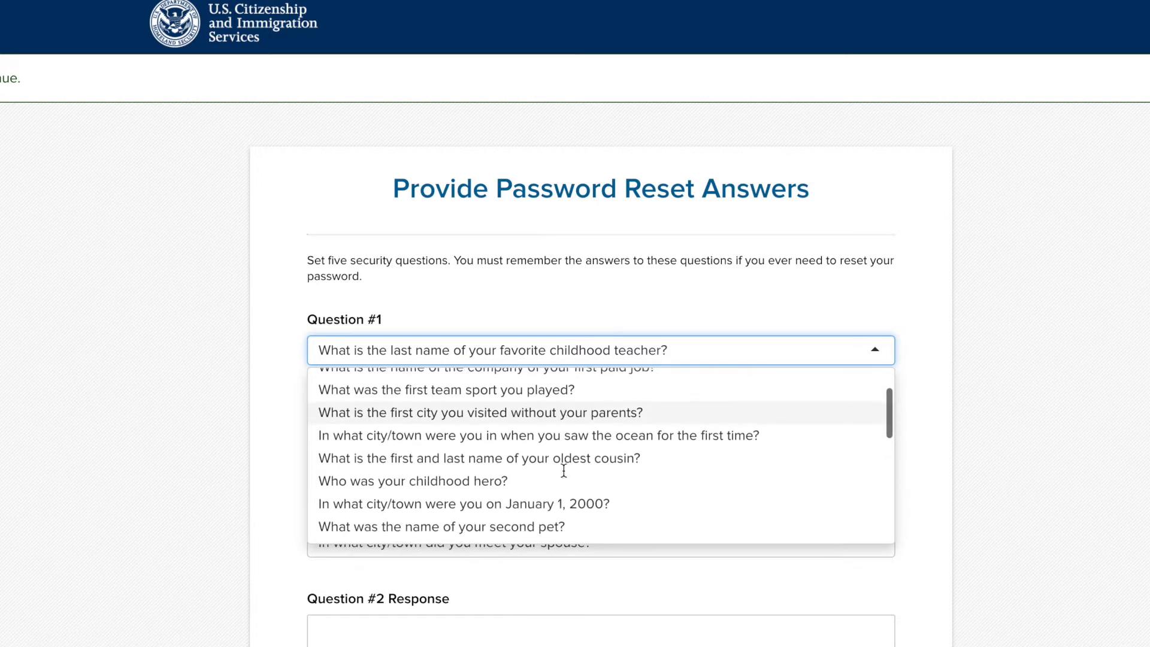
scroll(563, 470, "down", 2)
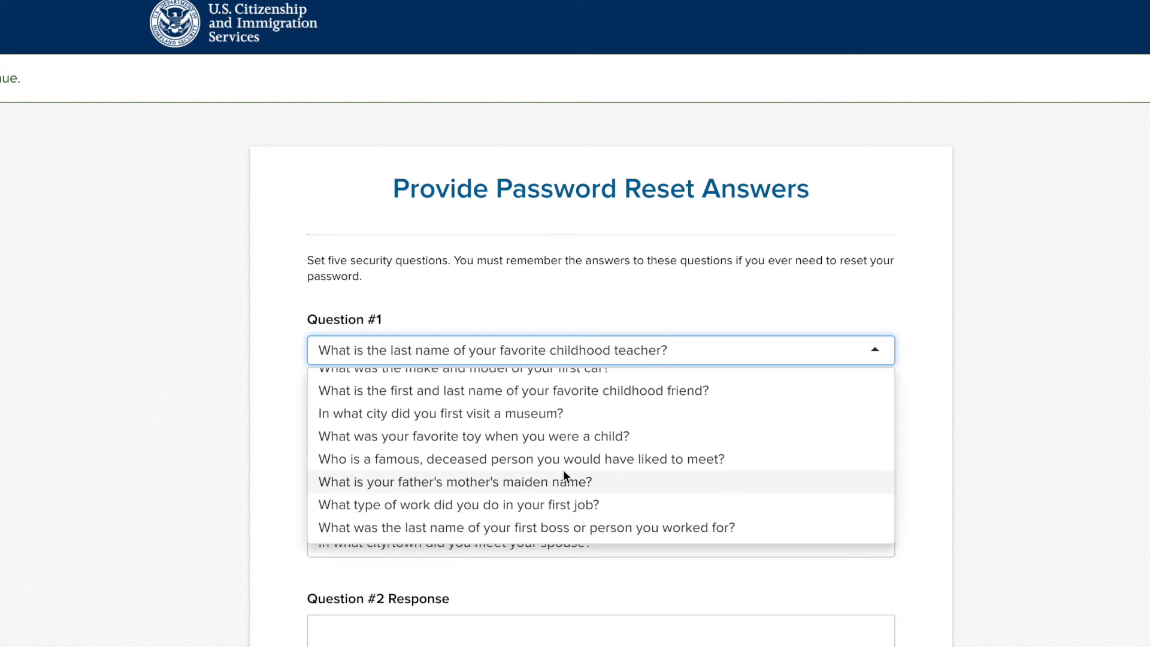
scroll(563, 469, "up", 6)
left_click(389, 443)
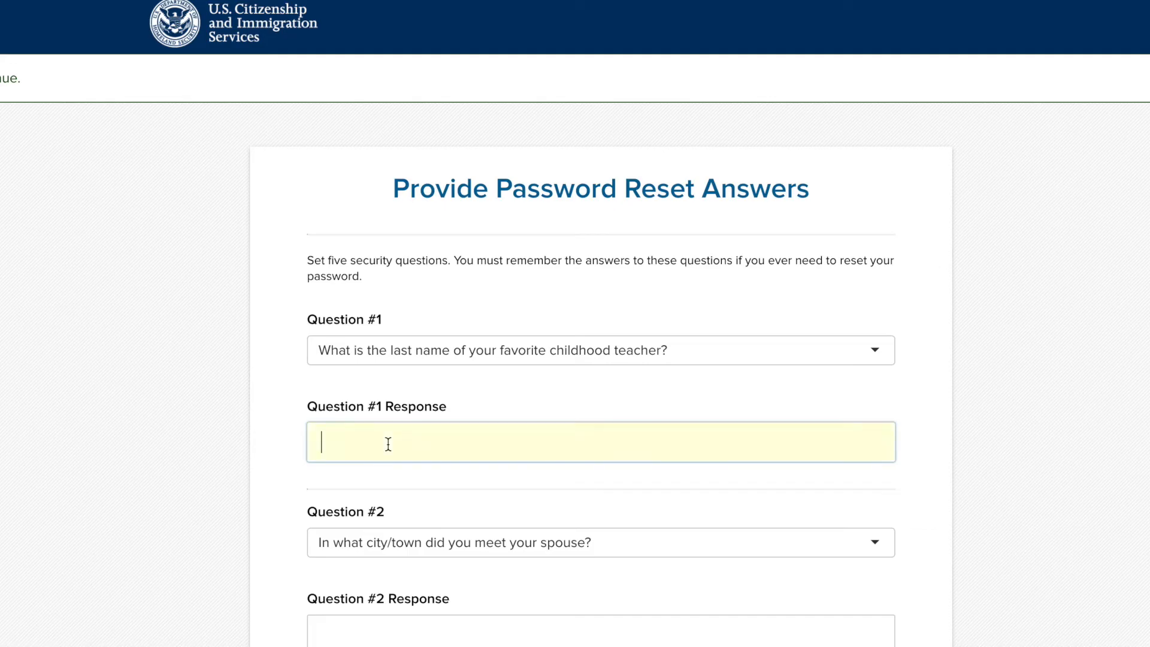
scroll(688, 334, "down", 4)
left_click(498, 426)
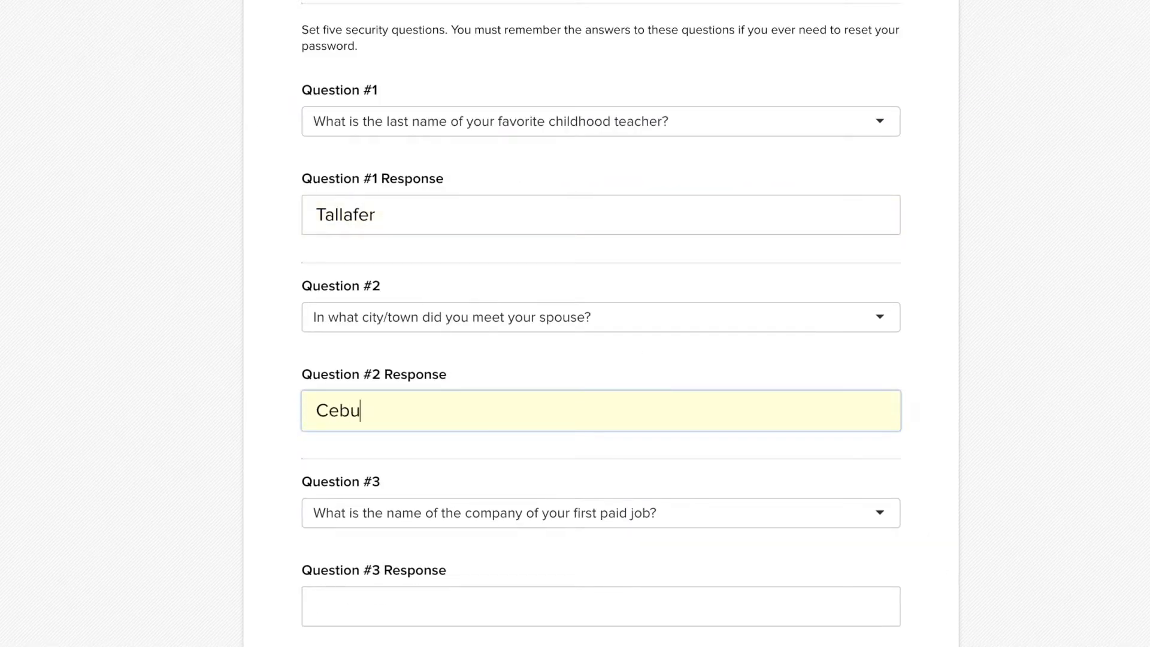
Step: Fill in the password reset answers for Question #3 (company of the first paid job) and Question #4 (first team sport played)
scroll(381, 347, "down", 3)
left_click(452, 393)
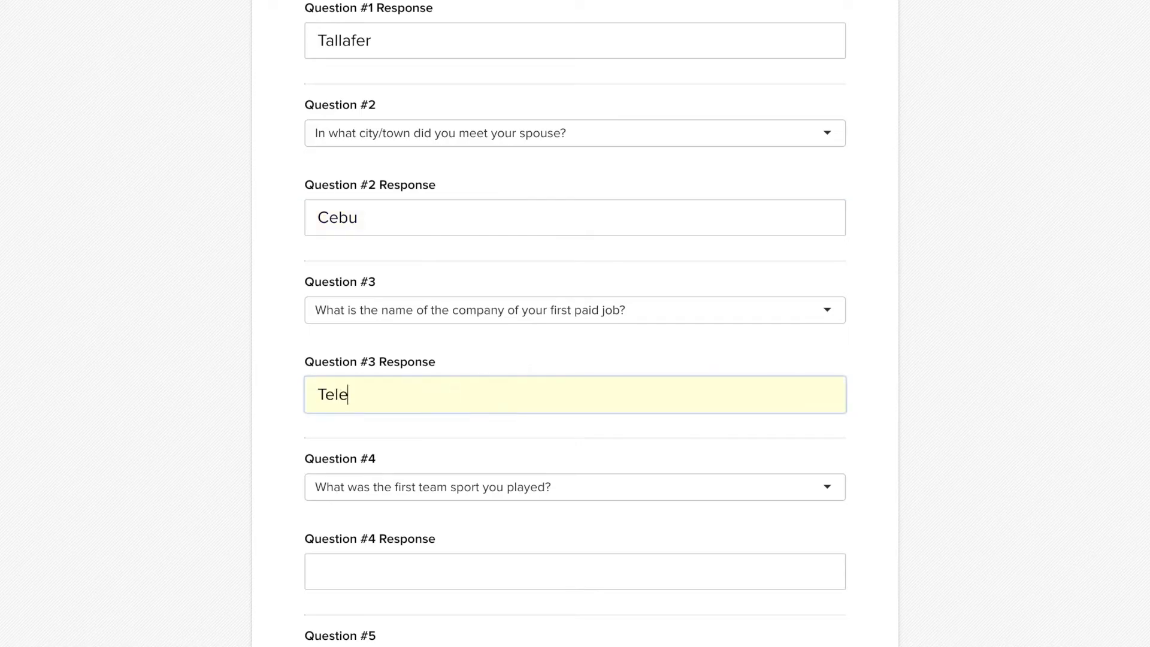
scroll(412, 419, "down", 2)
left_click(412, 419)
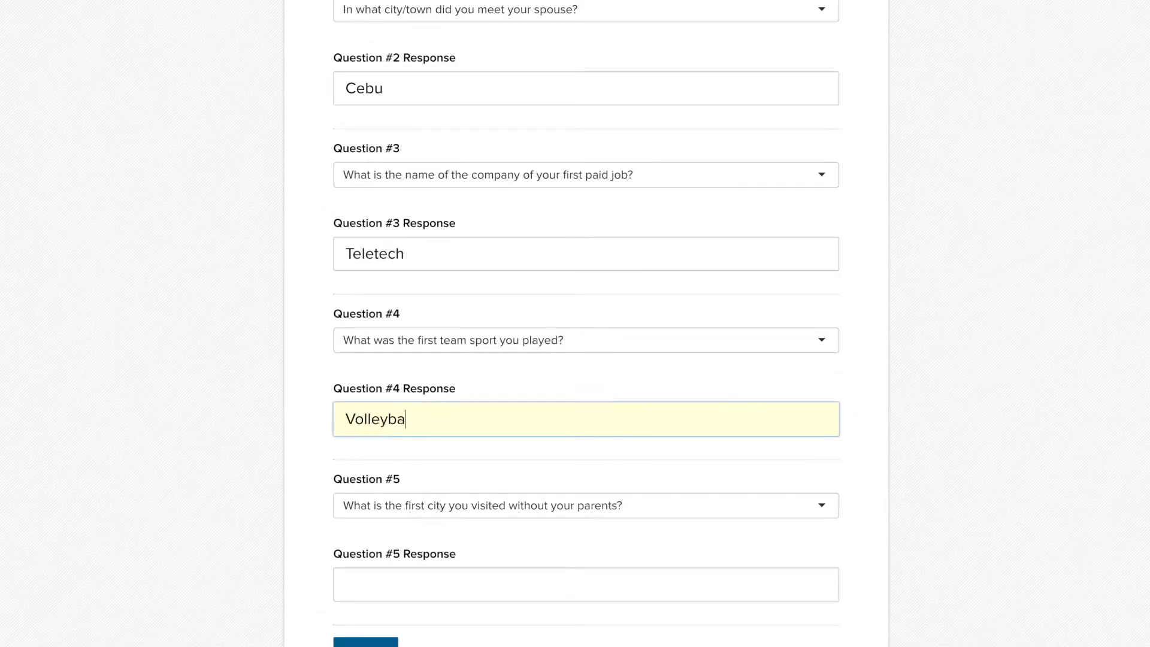
Step: Change Question #5 to "What was the first thing you learned to cook?", fill in its answer, and submit the password reset answers
left_click(623, 509)
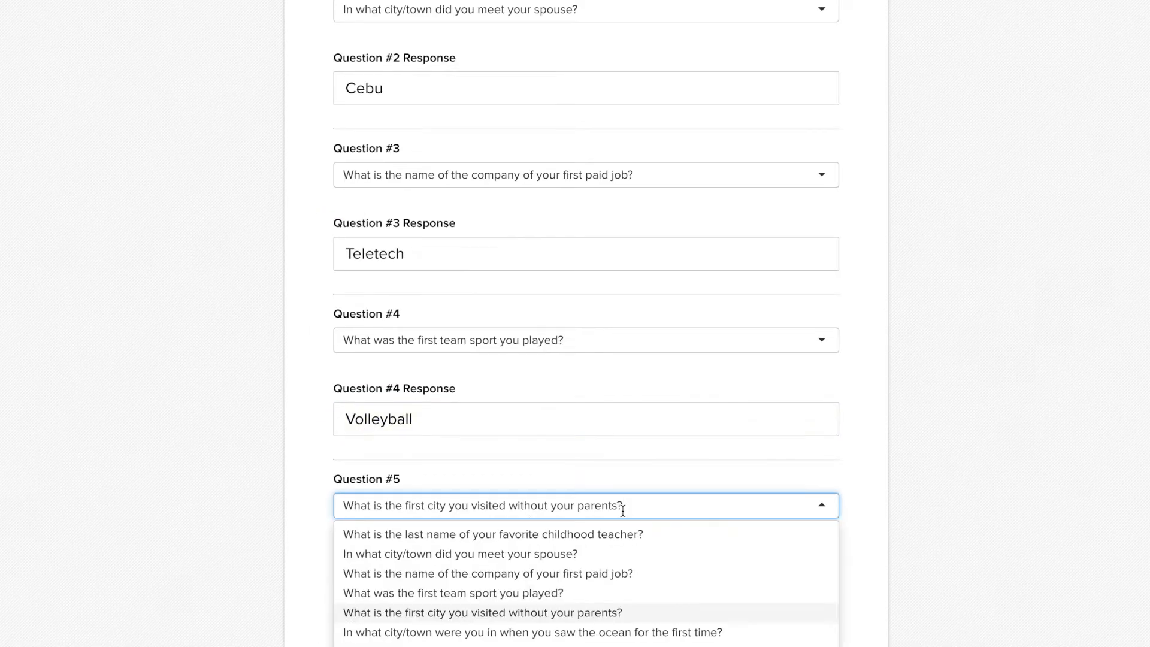
scroll(641, 632, "down", 2)
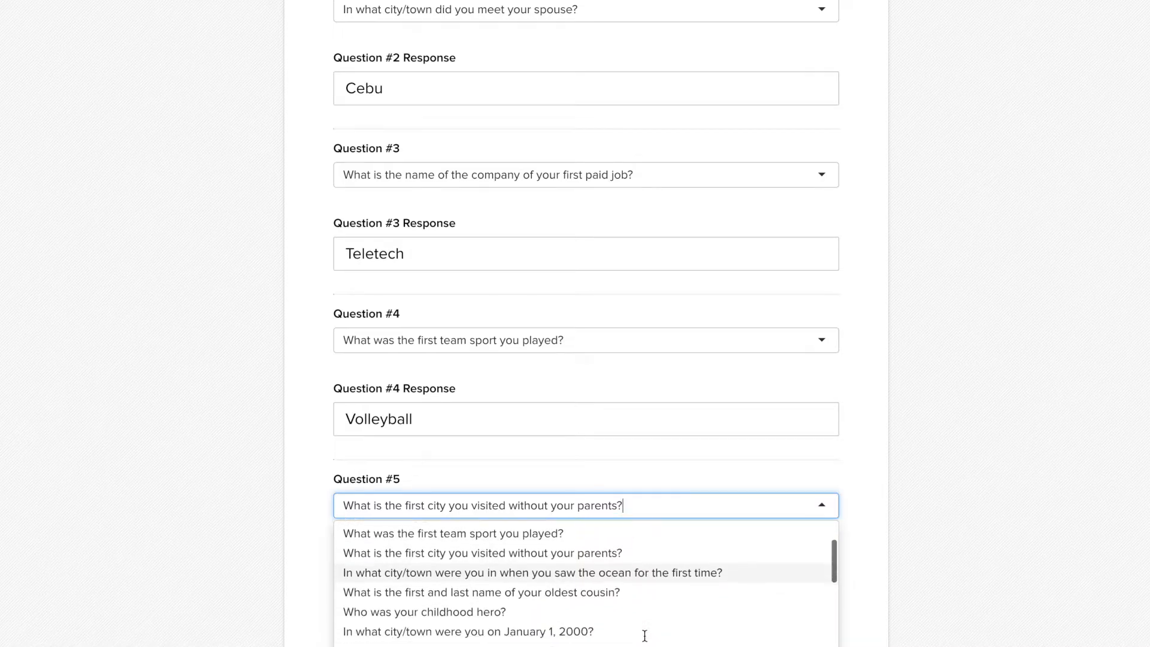
scroll(645, 639, "down", 1)
left_click(645, 641)
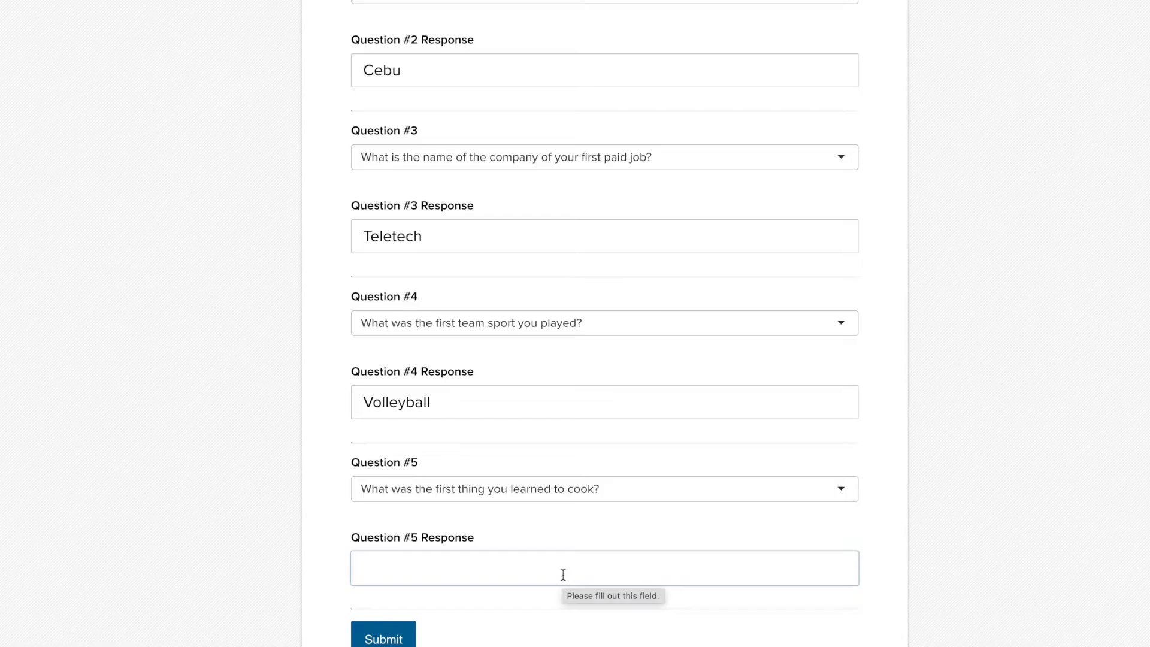
left_click(563, 574)
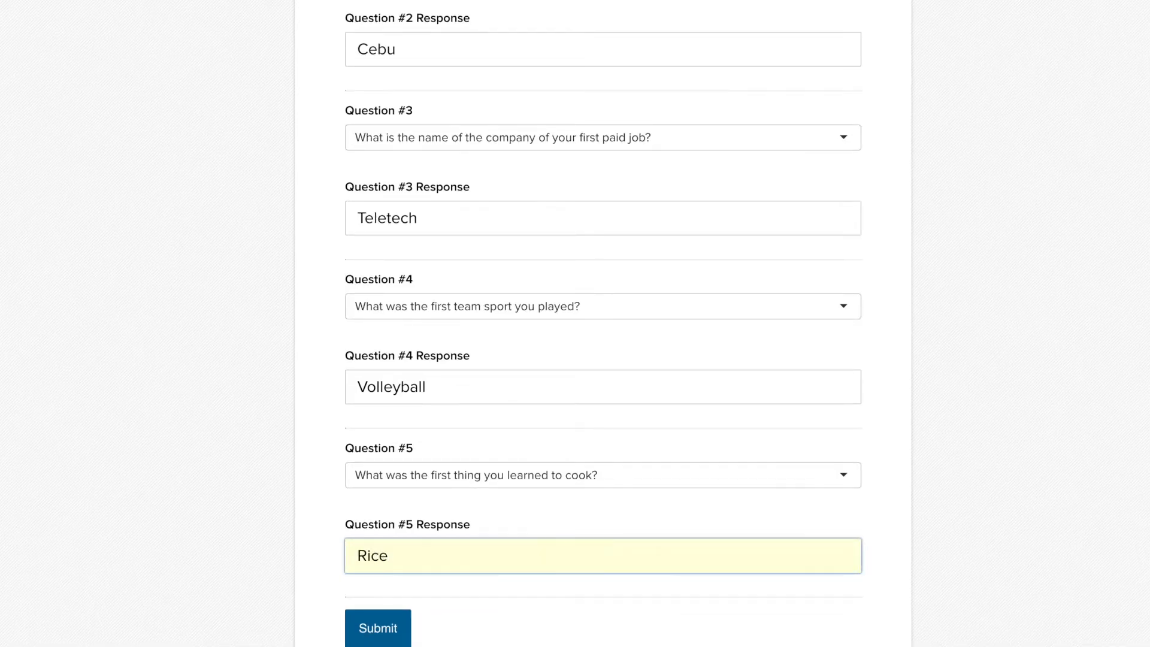
left_click(400, 637)
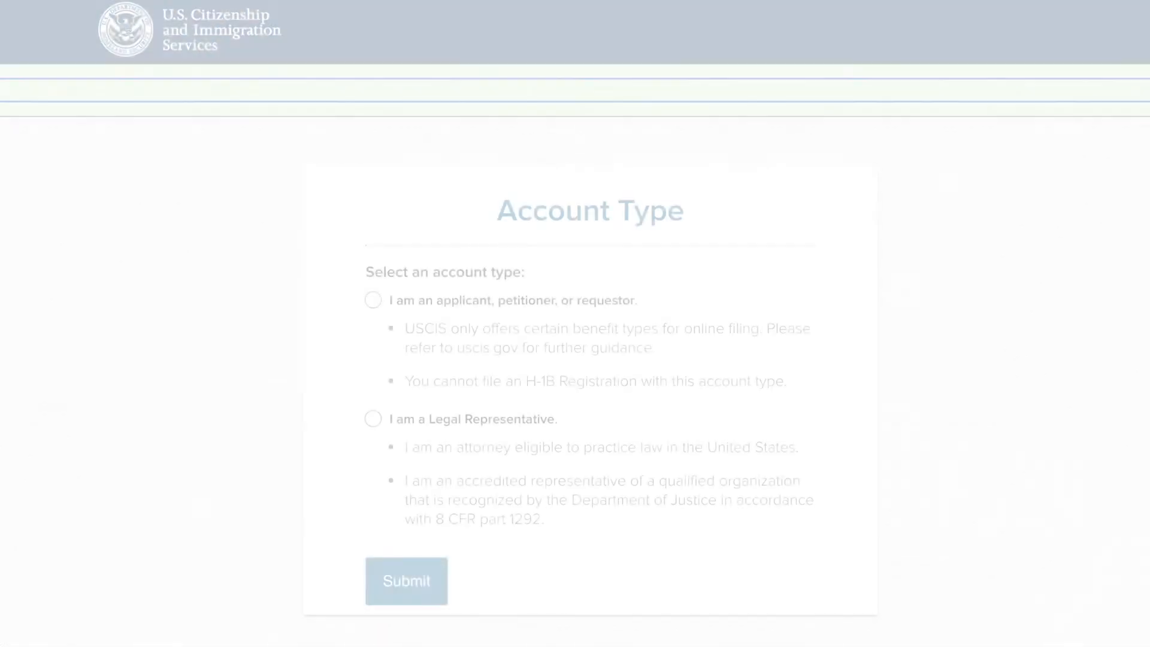
Step: Select the account type "I am an applicant, petitioner, or requestor" and submit it
left_click(495, 304)
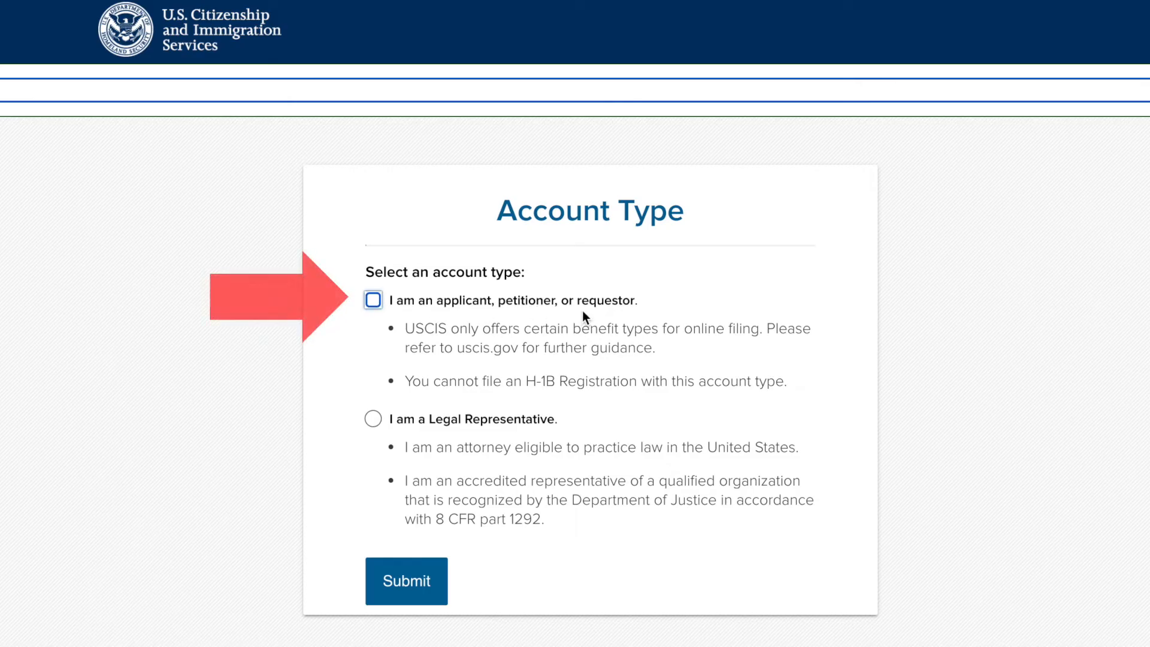
left_click(469, 419)
left_click(373, 294)
left_click(419, 595)
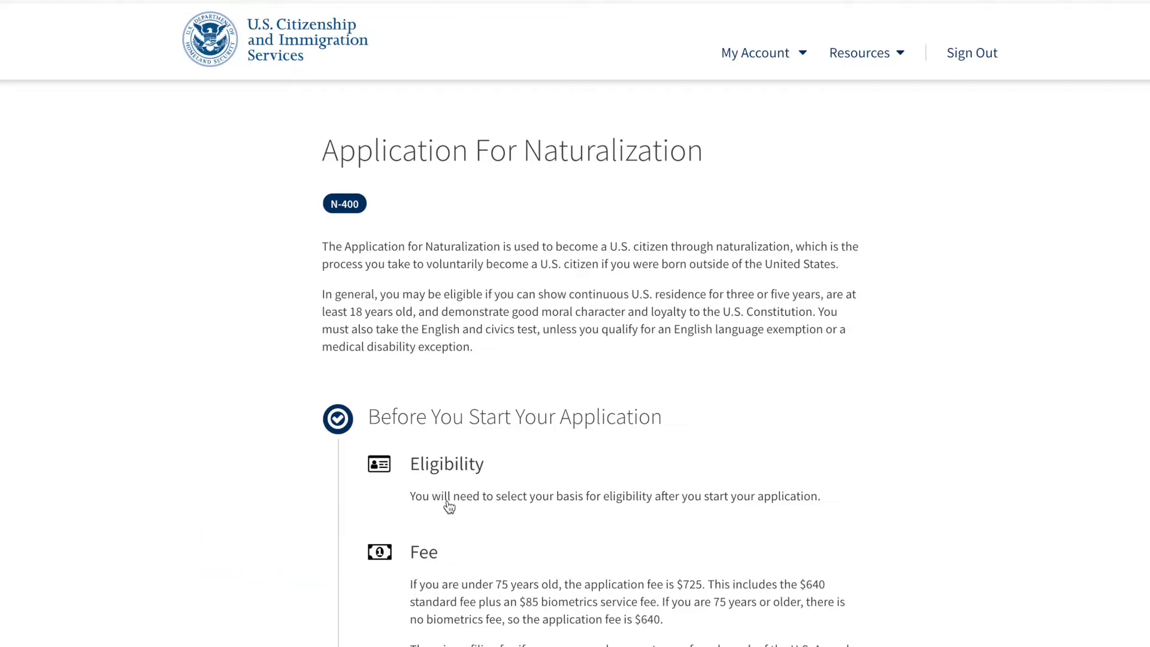
Step: Review the N-400 overview on eligibility, fees, refund policy, documents and post-submission stages, and continue to the following page
scroll(495, 479, "down", 4)
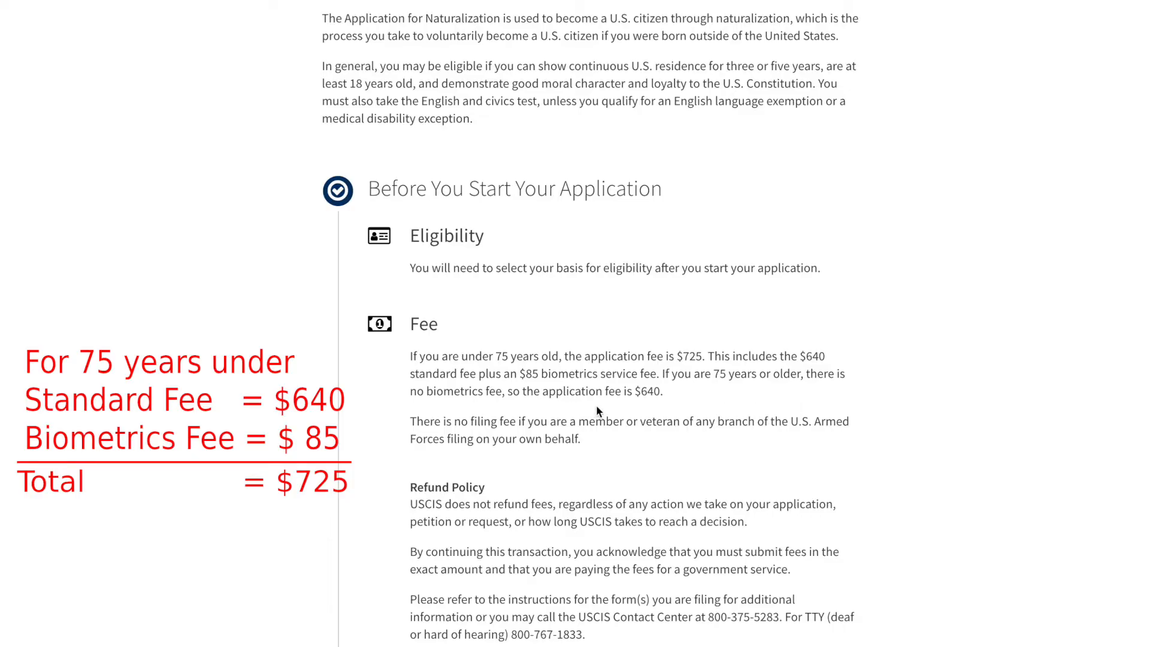
scroll(611, 454, "down", 5)
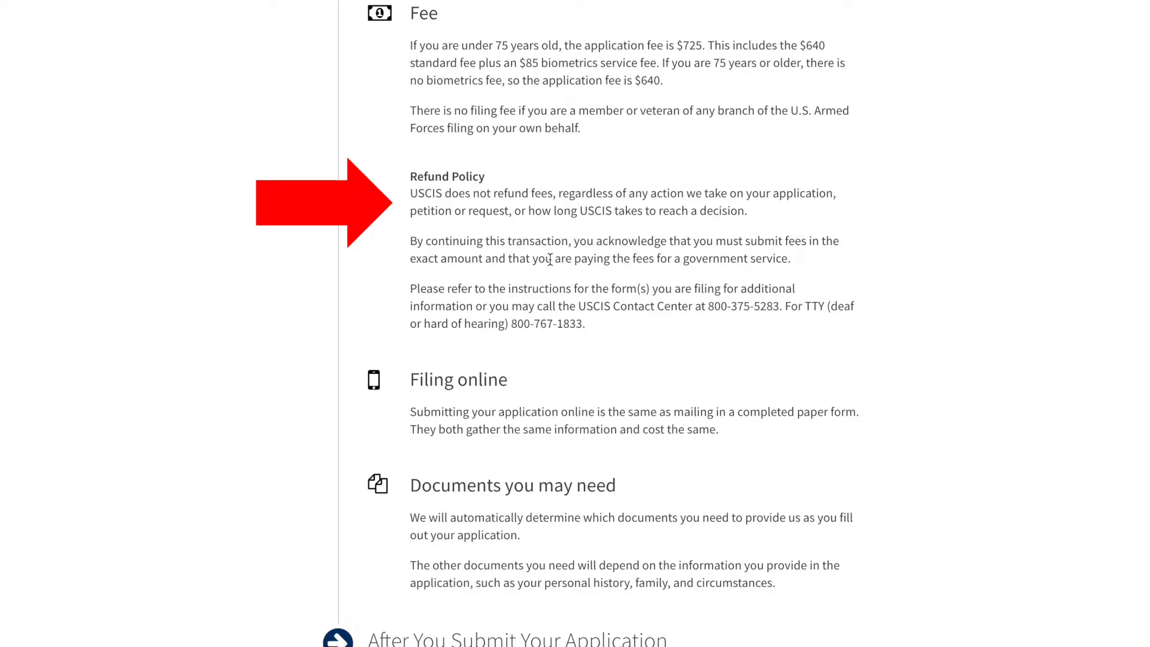
scroll(497, 248, "down", 3)
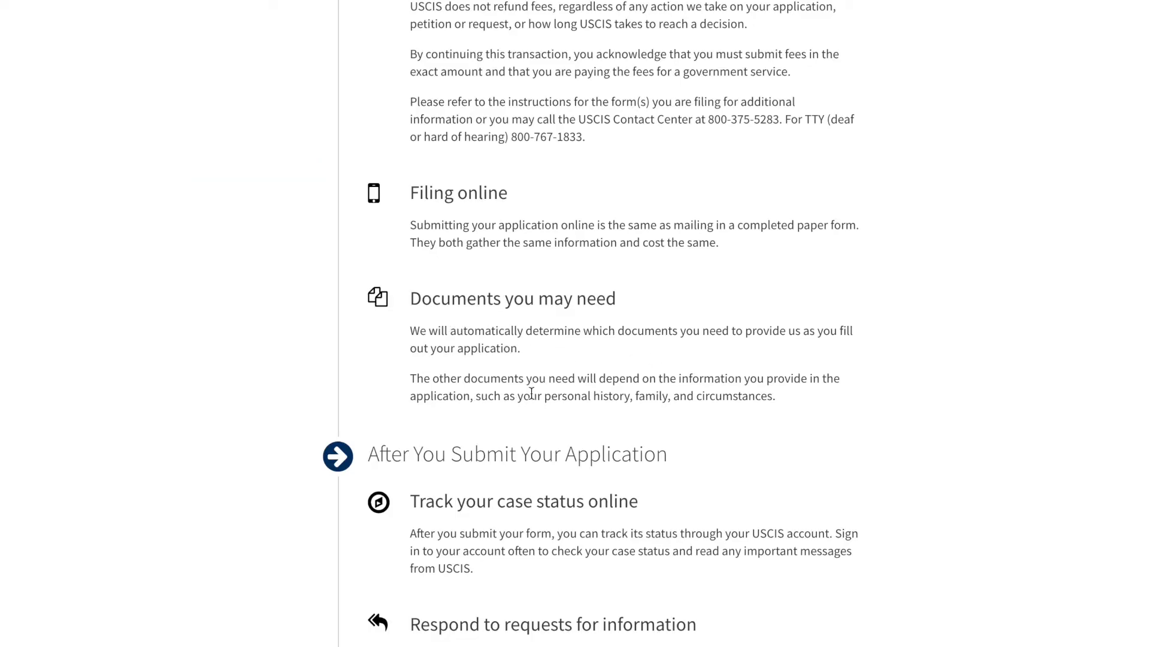
scroll(796, 418, "down", 6)
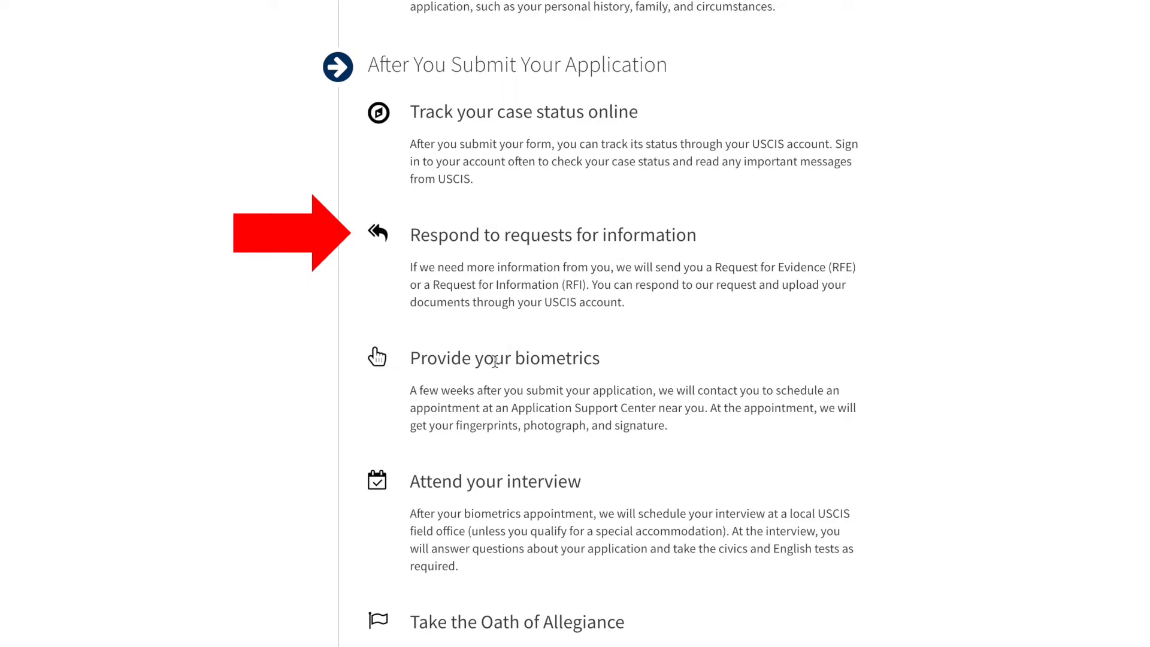
scroll(590, 376, "down", 1)
scroll(588, 372, "down", 3)
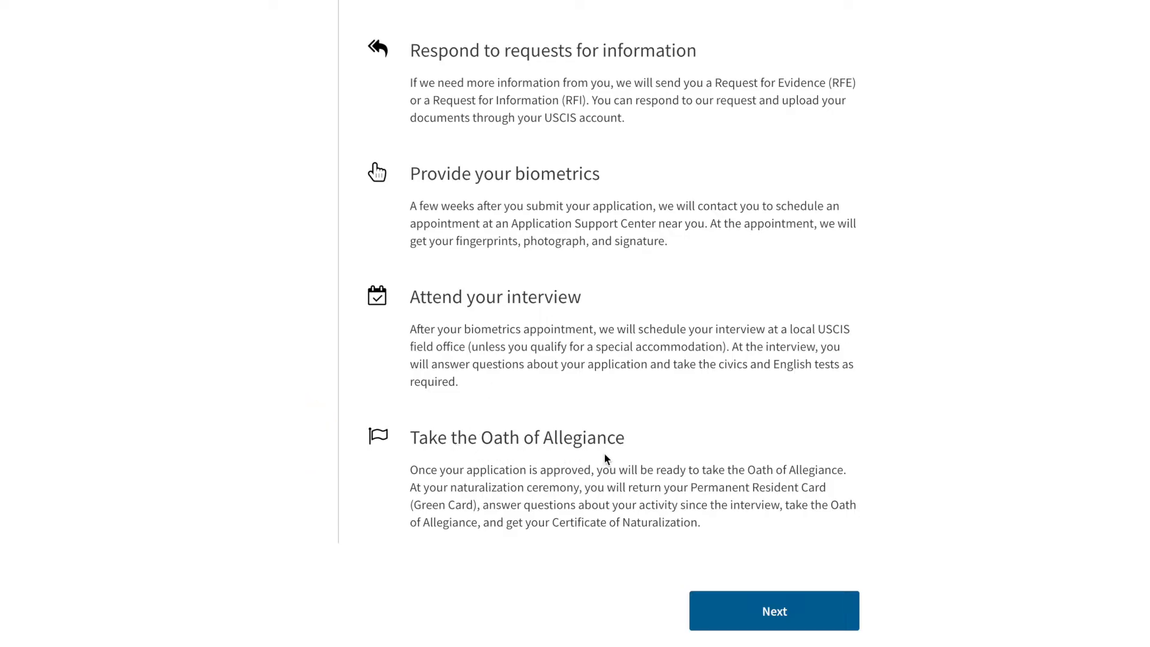
left_click(787, 628)
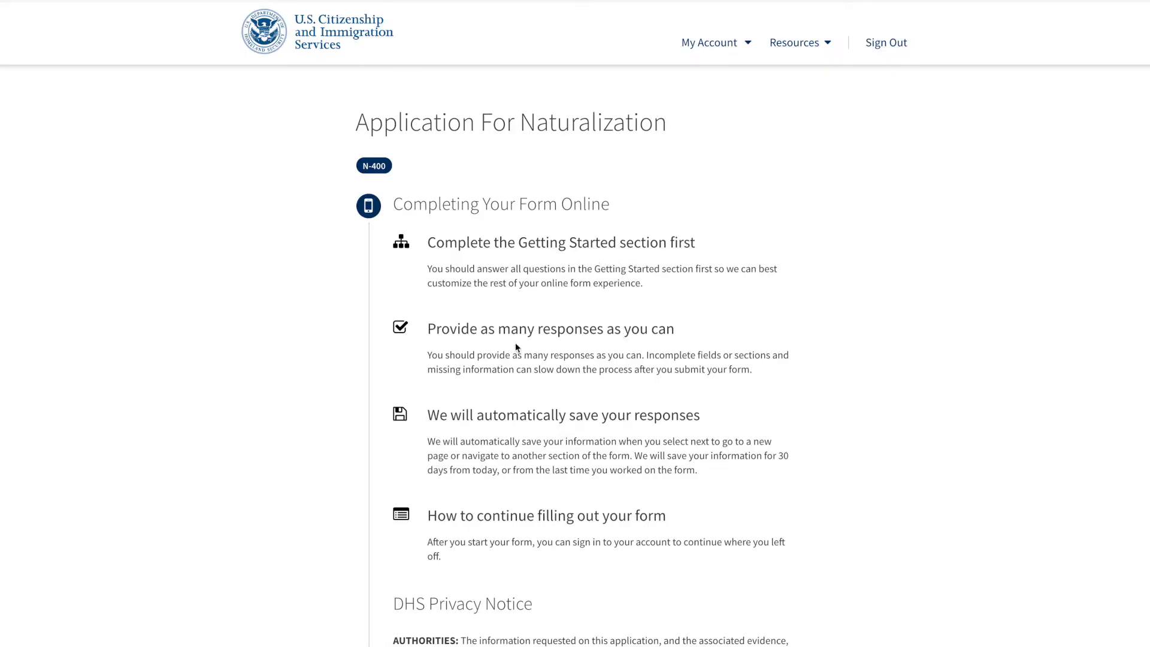
Step: Review the instructions for completing the form online, the privacy notice and the security reminder, and start the N-400 application
scroll(674, 346, "down", 2)
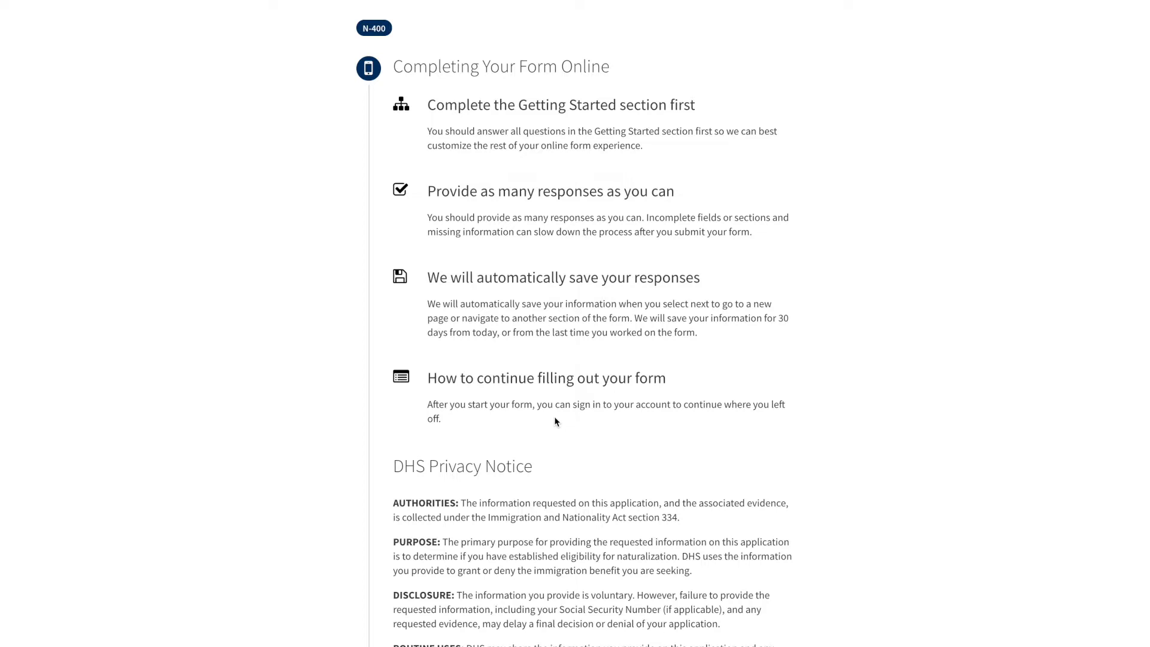
scroll(634, 421, "down", 3)
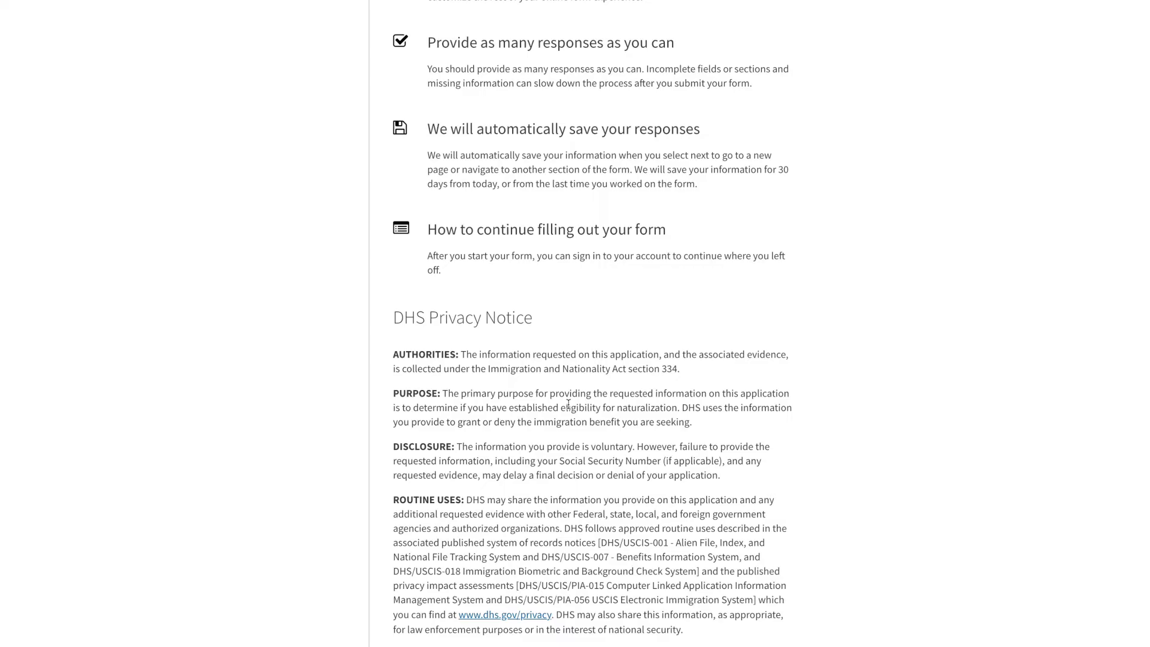
scroll(568, 405, "down", 7)
scroll(568, 405, "down", 3)
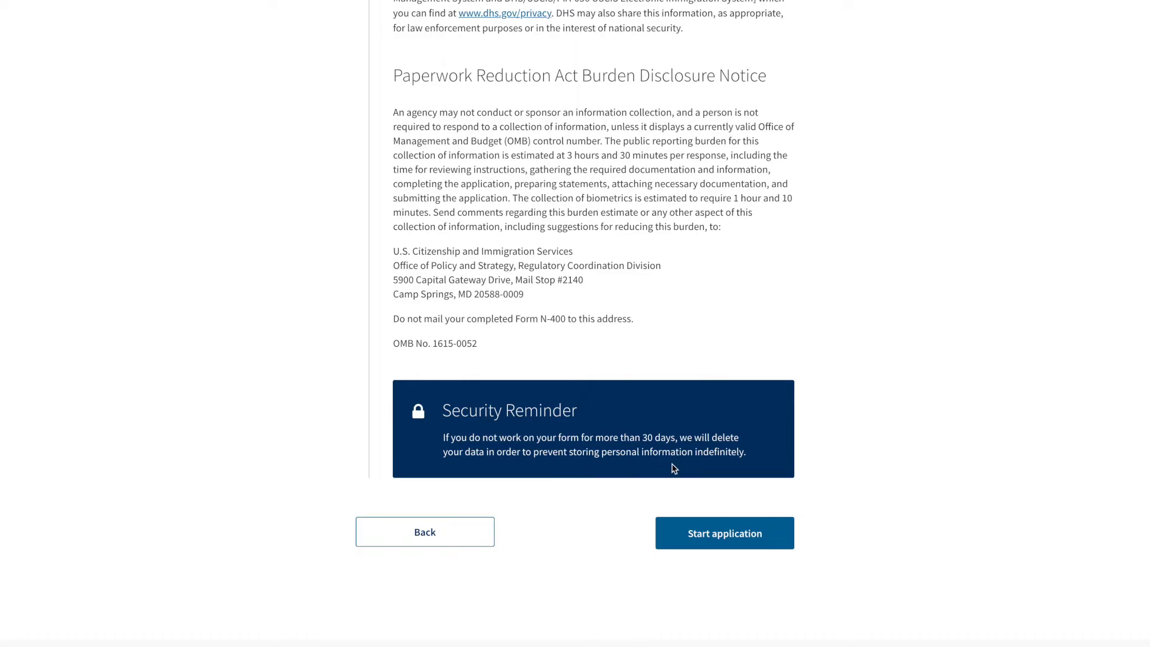
left_click(697, 534)
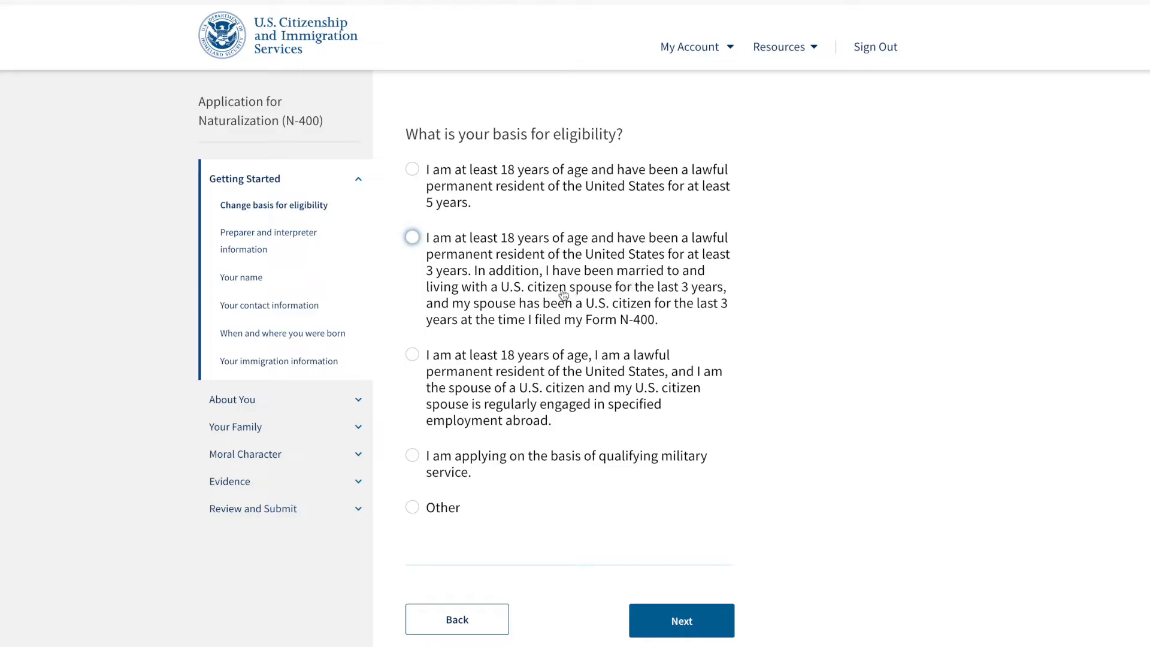
Step: Select the 3-year permanent resident basis with a U.S. citizen spouse, and answer No to someone assisting with the application
left_click(646, 322)
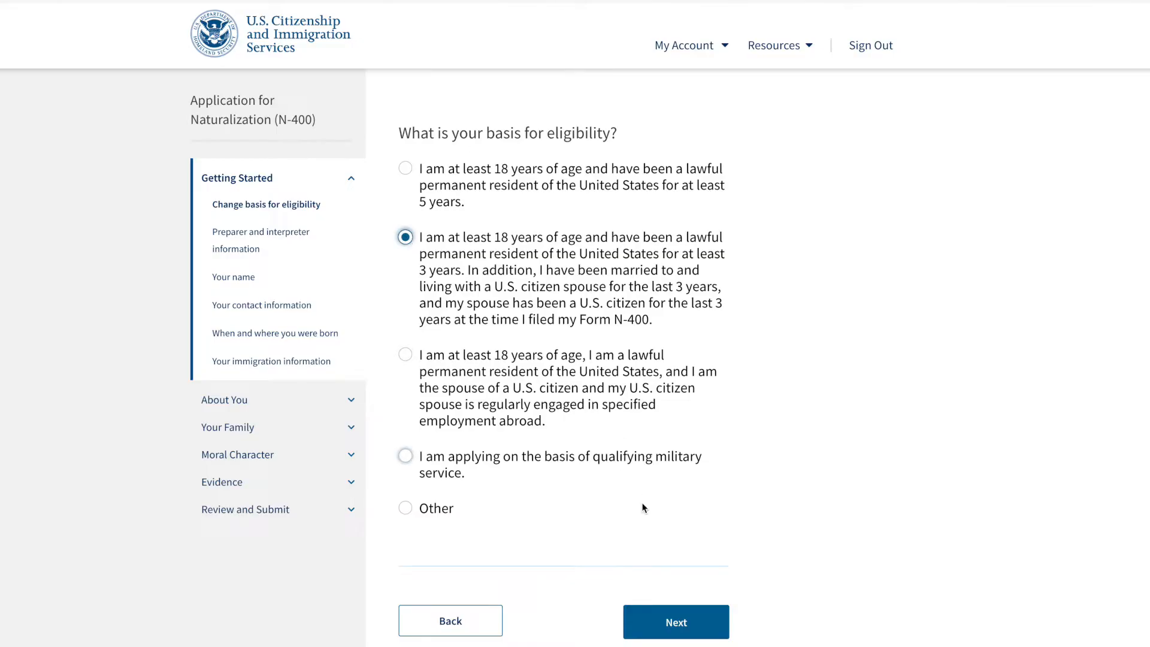
left_click(695, 640)
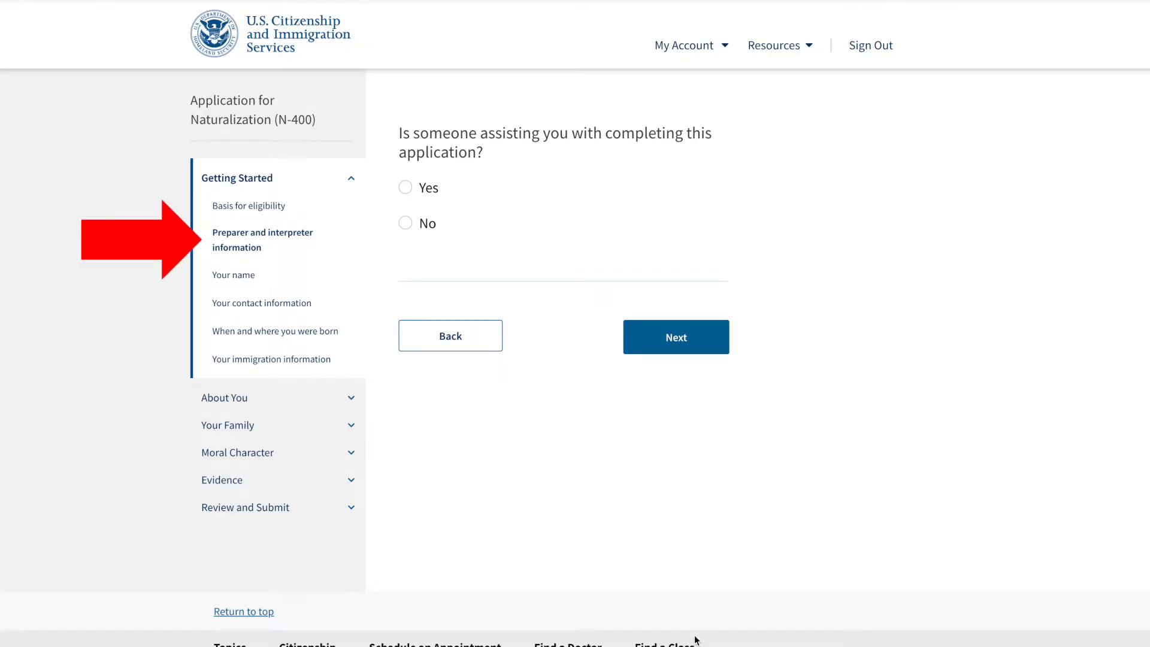
left_click(405, 223)
left_click(658, 337)
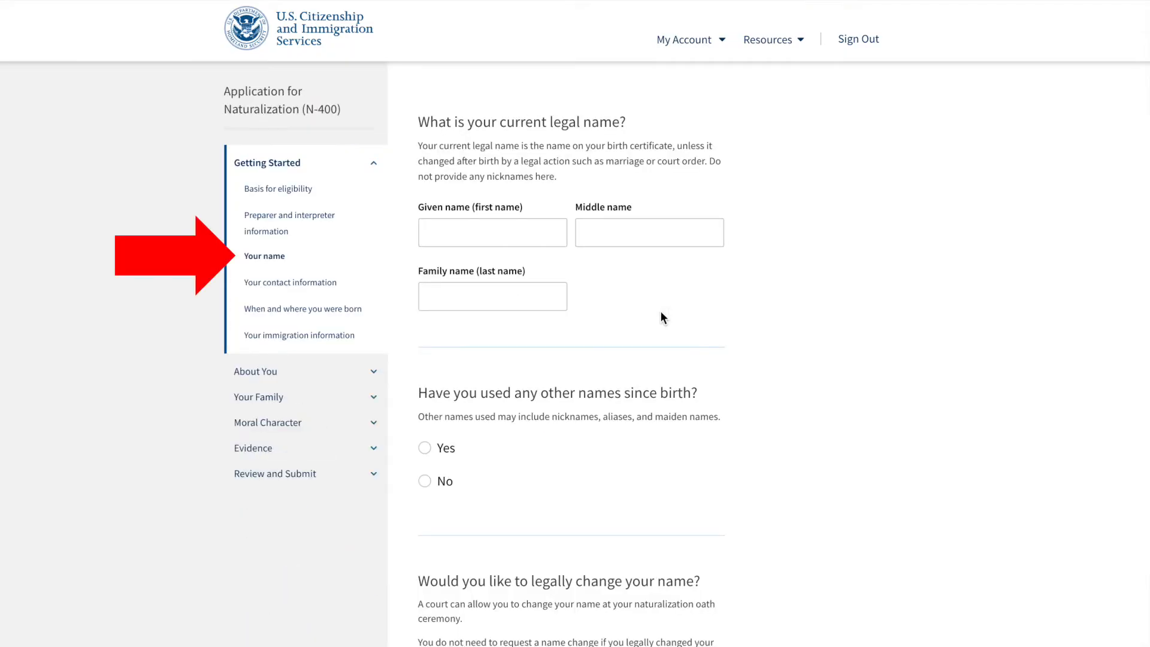
Step: Enter the applicant's current legal given, middle and family names
left_click(476, 246)
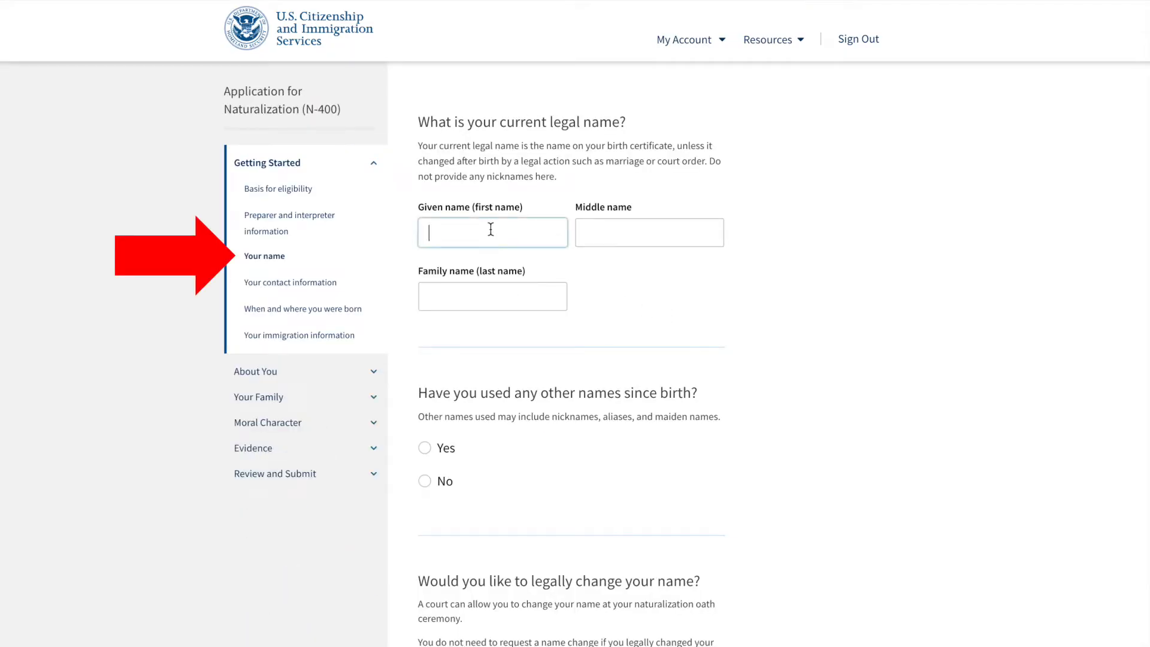
key("Tab")
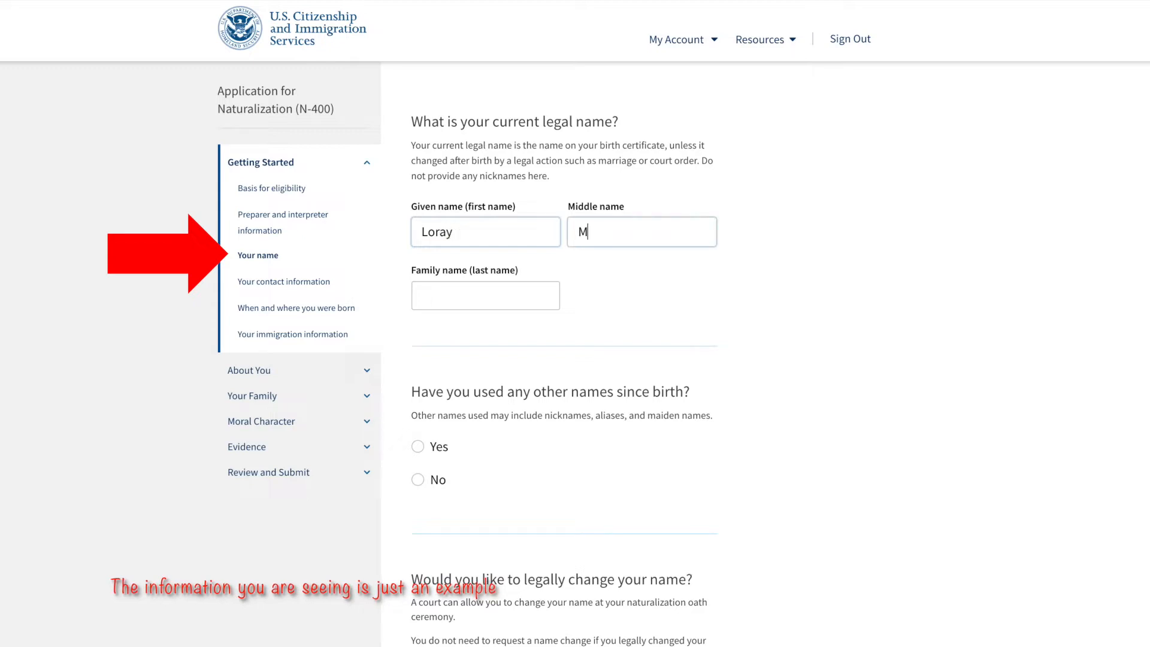
key("Tab")
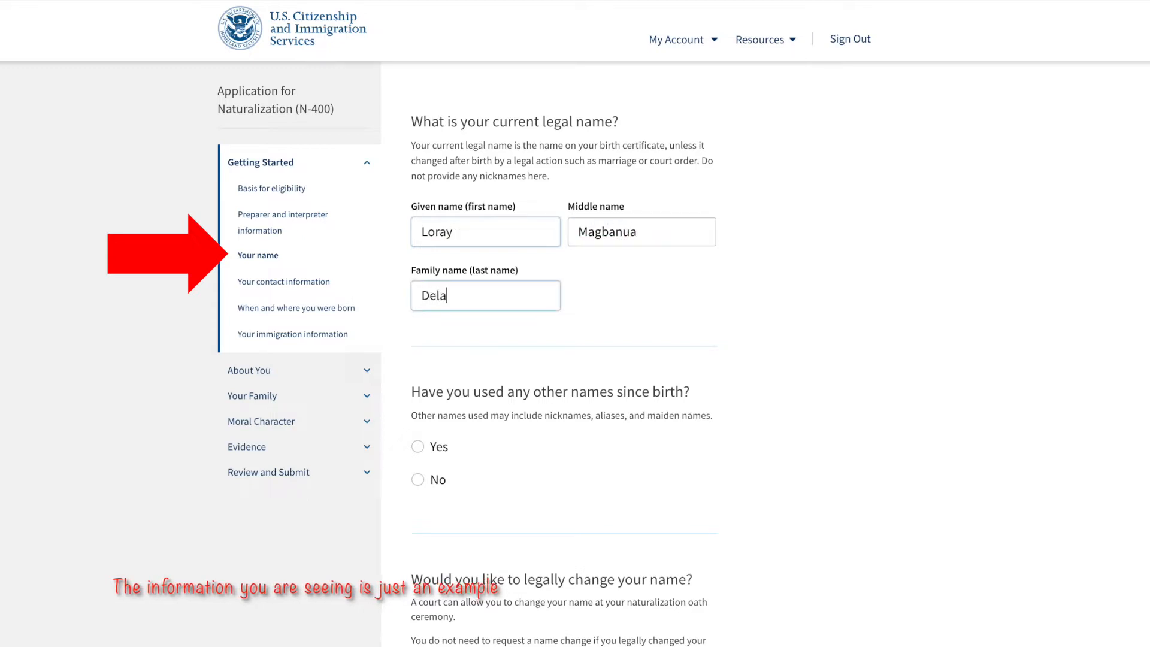
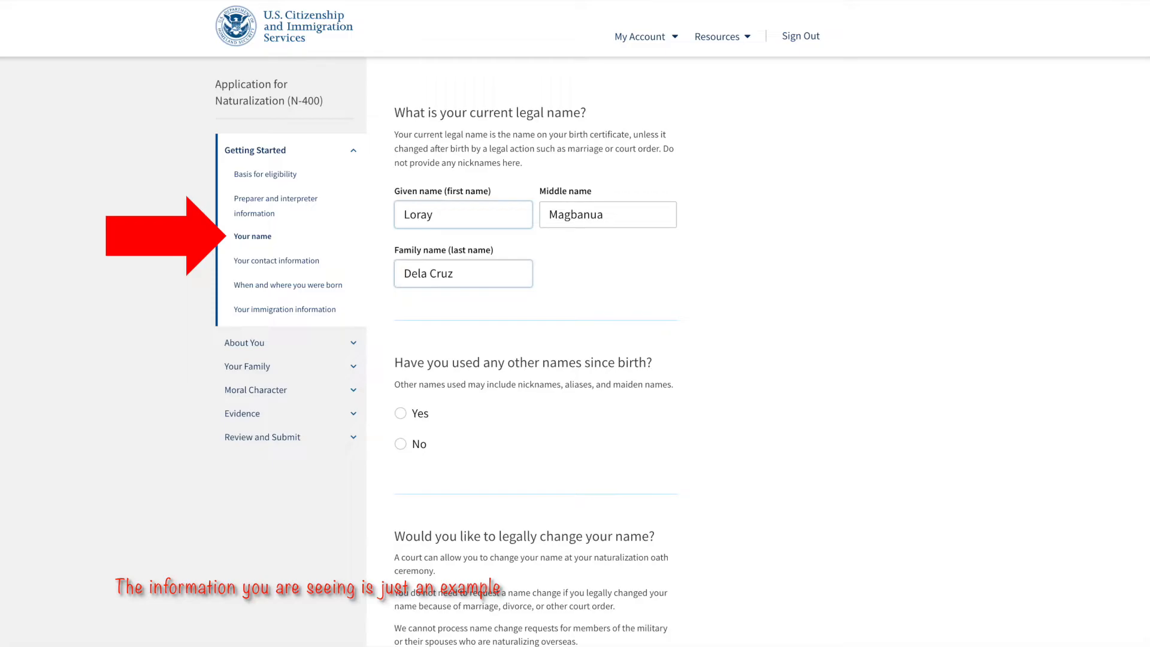
Step: Answer No to having used other names and No to a legal name change, and continue to the contact information
left_click(401, 443)
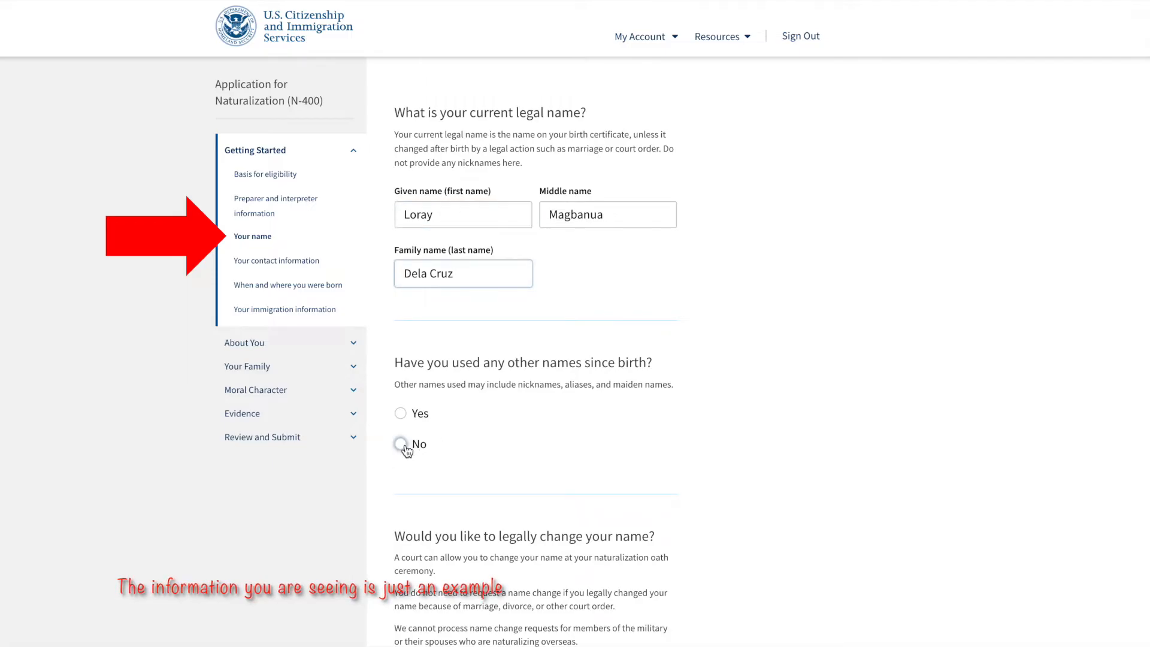
scroll(608, 434, "down", 2)
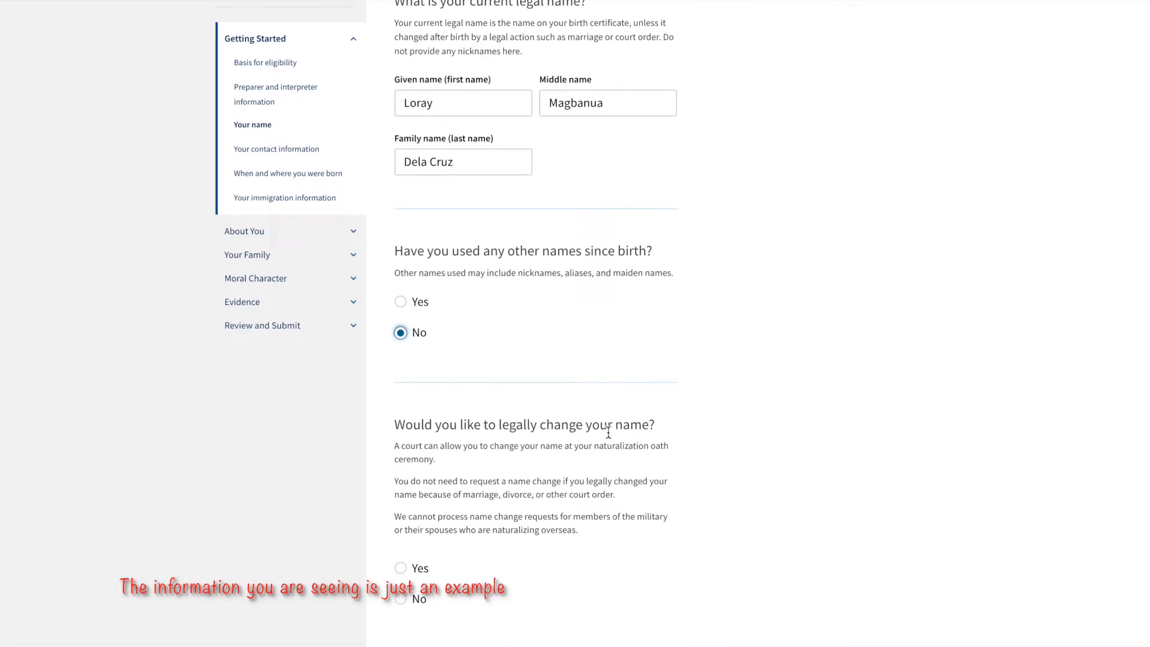
scroll(608, 431, "down", 1)
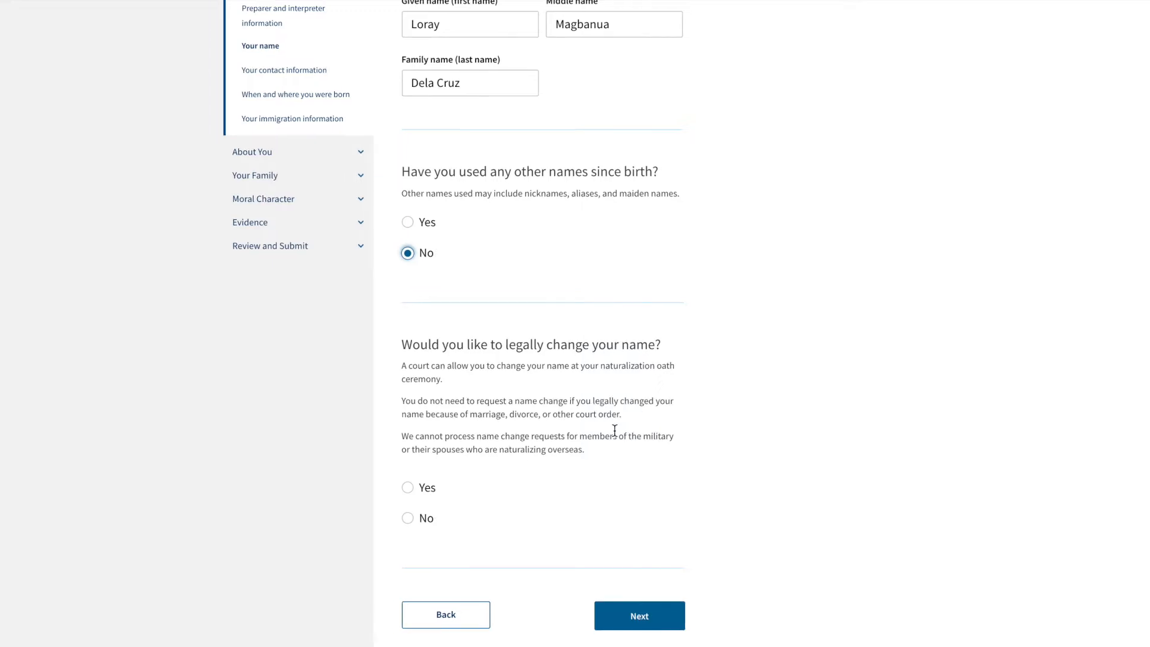
scroll(614, 430, "down", 1)
left_click(424, 481)
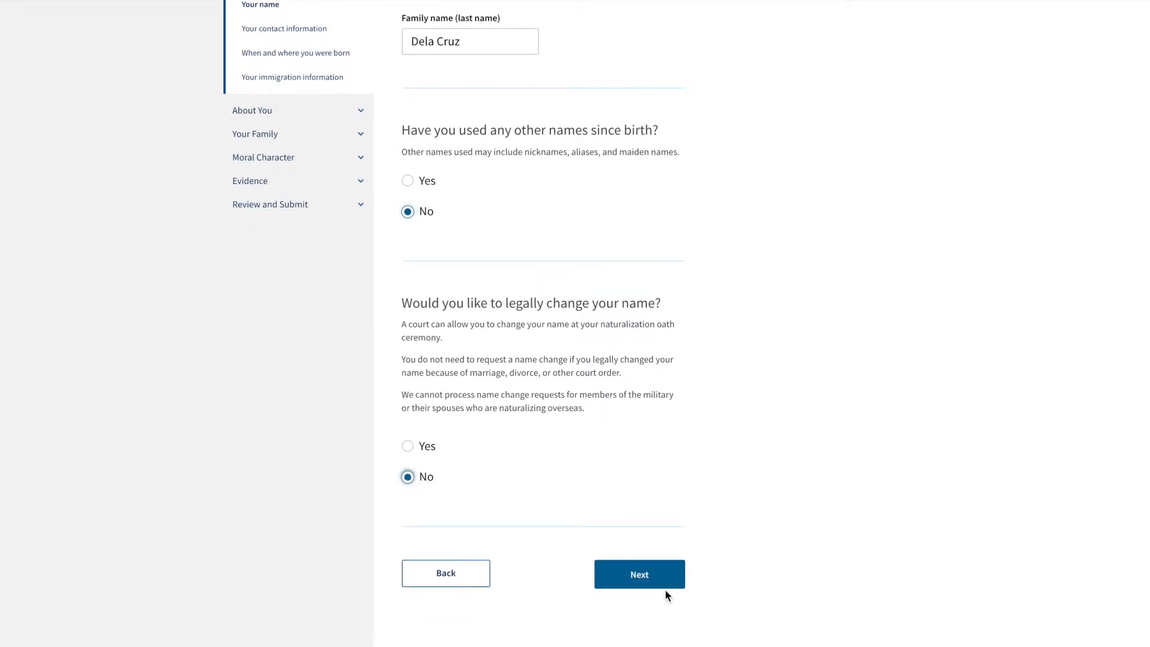
left_click(661, 581)
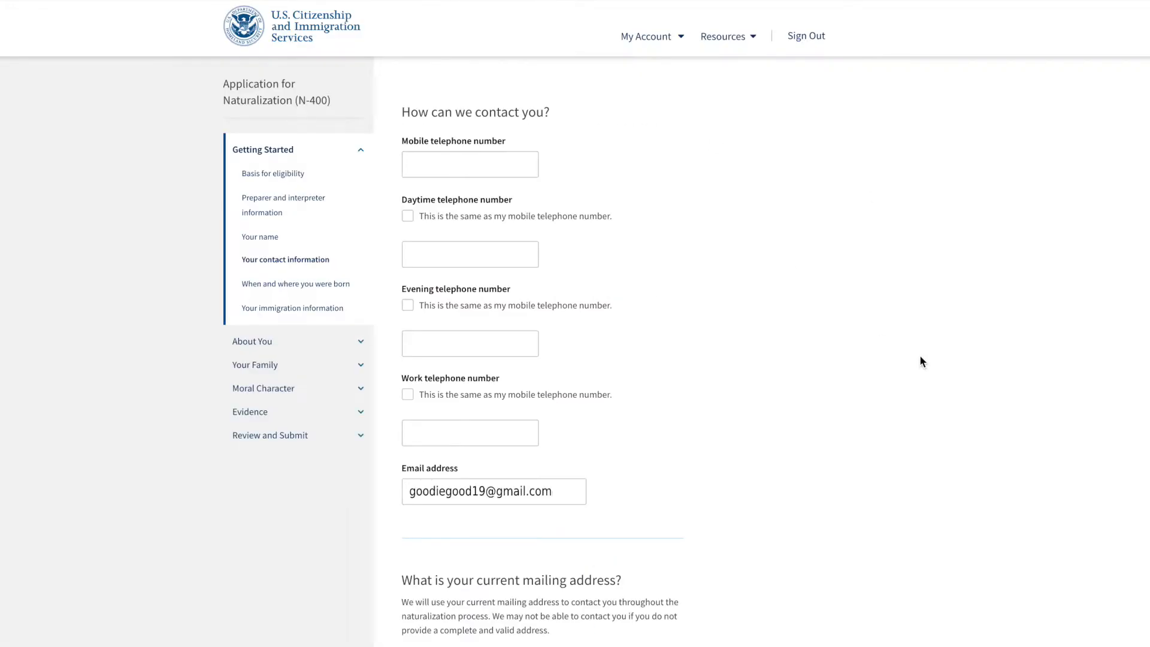
Step: Enter the mobile telephone number and mark the daytime, evening and work numbers as the same as the mobile number
left_click(478, 162)
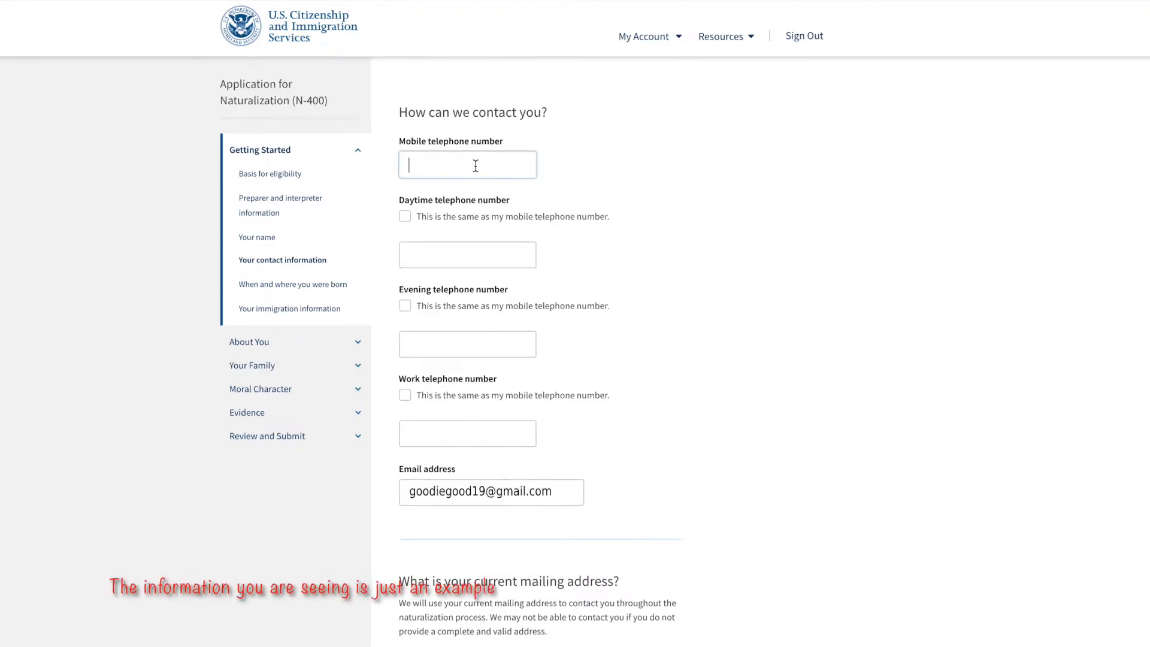
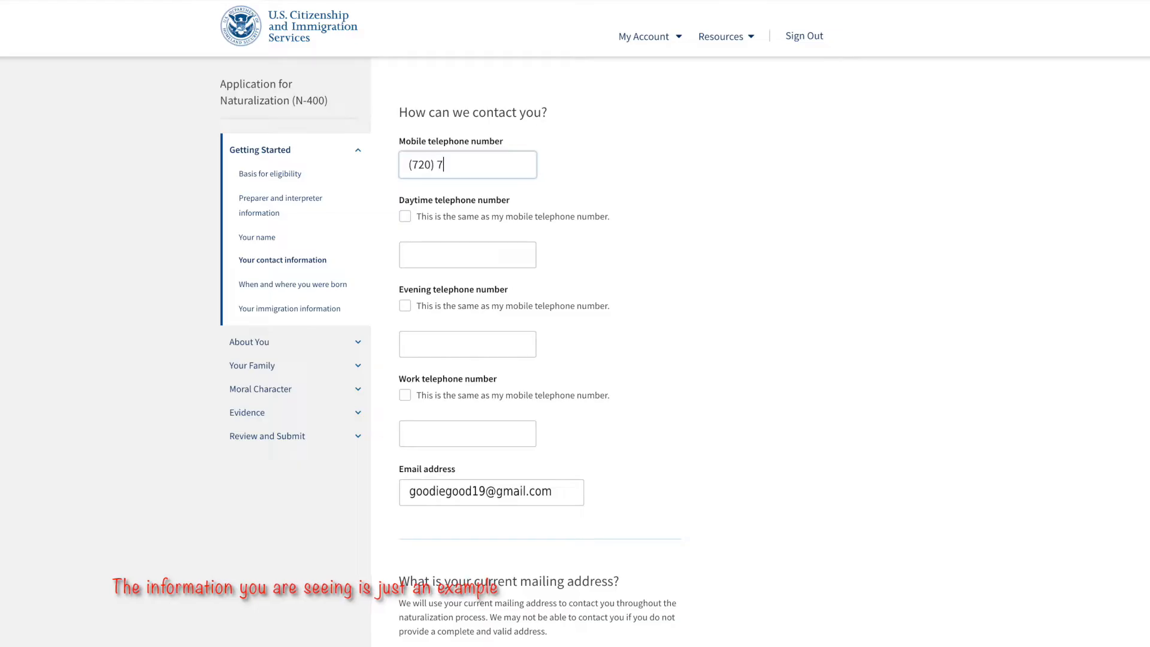
left_click(405, 217)
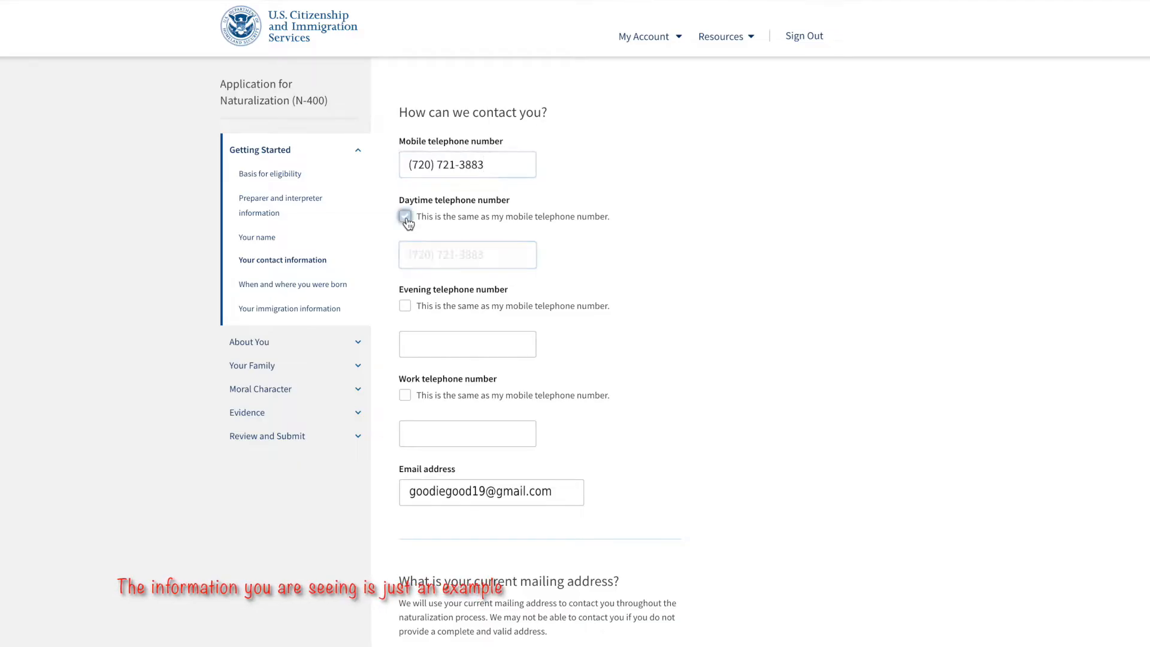
left_click(404, 306)
left_click(405, 395)
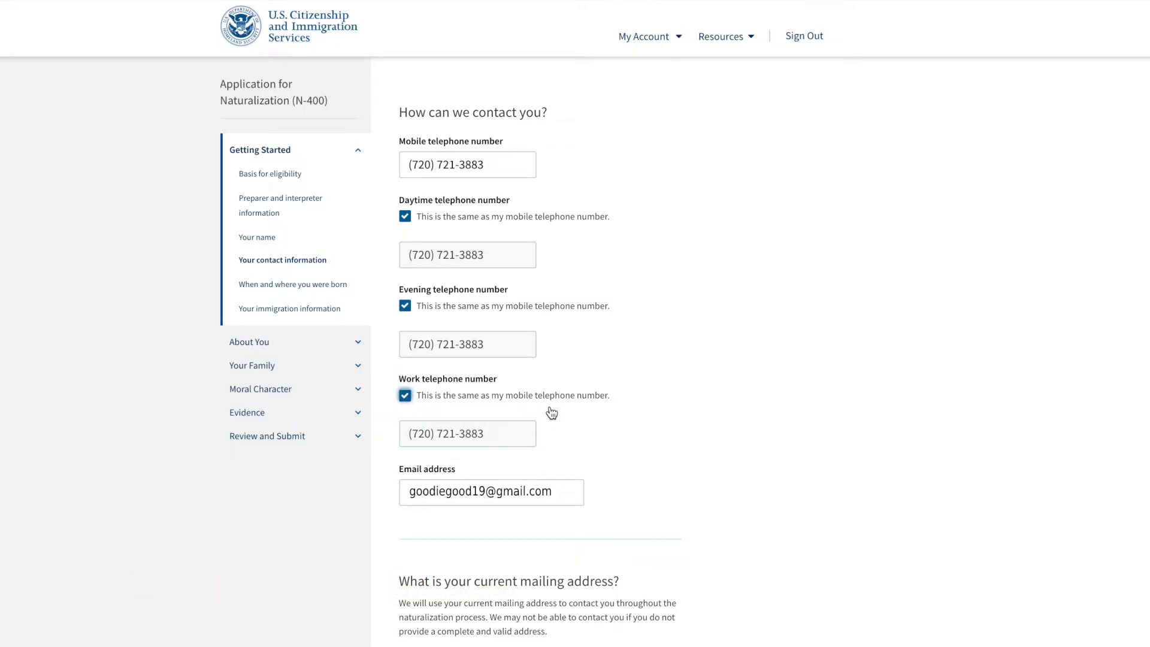
Step: Set the current mailing address country to United States and enter the street number and name in address line 1
scroll(681, 441, "down", 10)
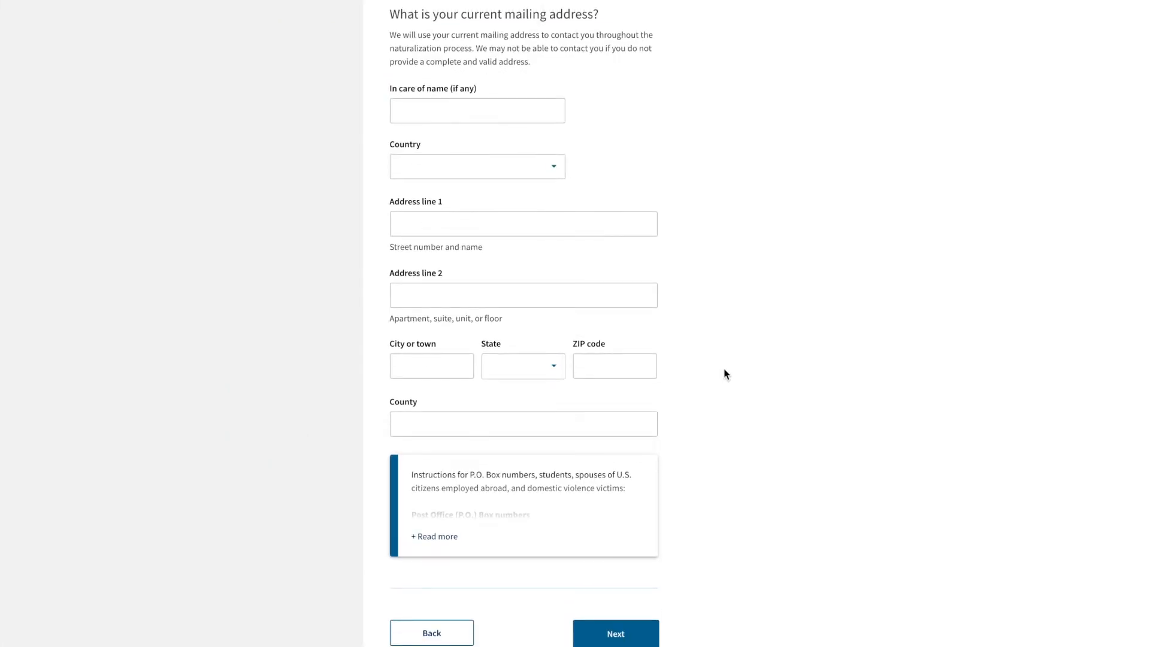
left_click(441, 161)
type("United St")
left_click(443, 188)
left_click(447, 231)
Step: Enter the mailing address's city, select its state, and fill in the ZIP code
left_click(423, 358)
type("Lakewoood")
left_click(508, 362)
type("Co")
left_click(508, 388)
left_click(578, 371)
type("80226")
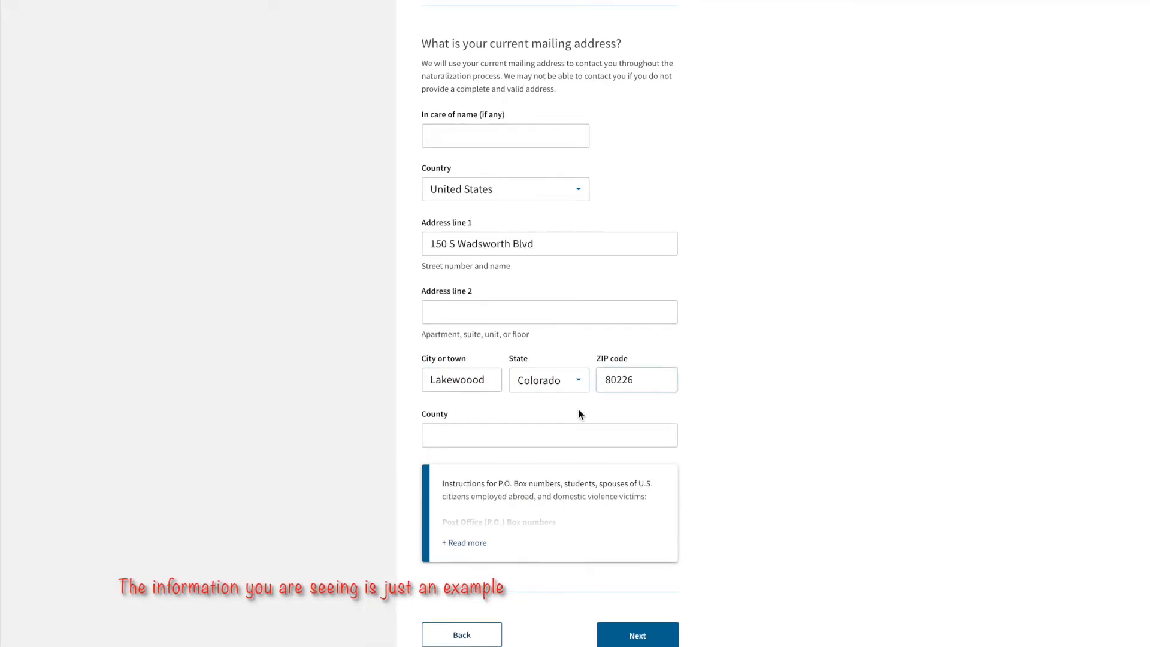
Step: Enter the mailing address's county and accept the U.S. Postal Service version of the address
left_click(555, 433)
type("J")
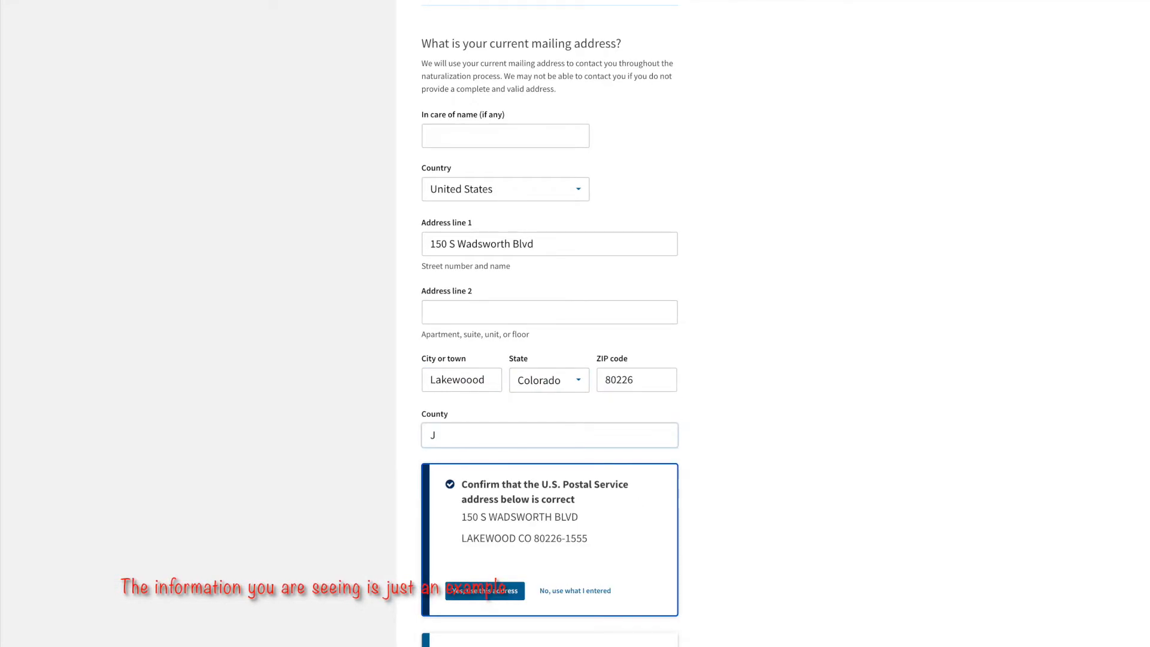
type("efferson")
left_click(485, 590)
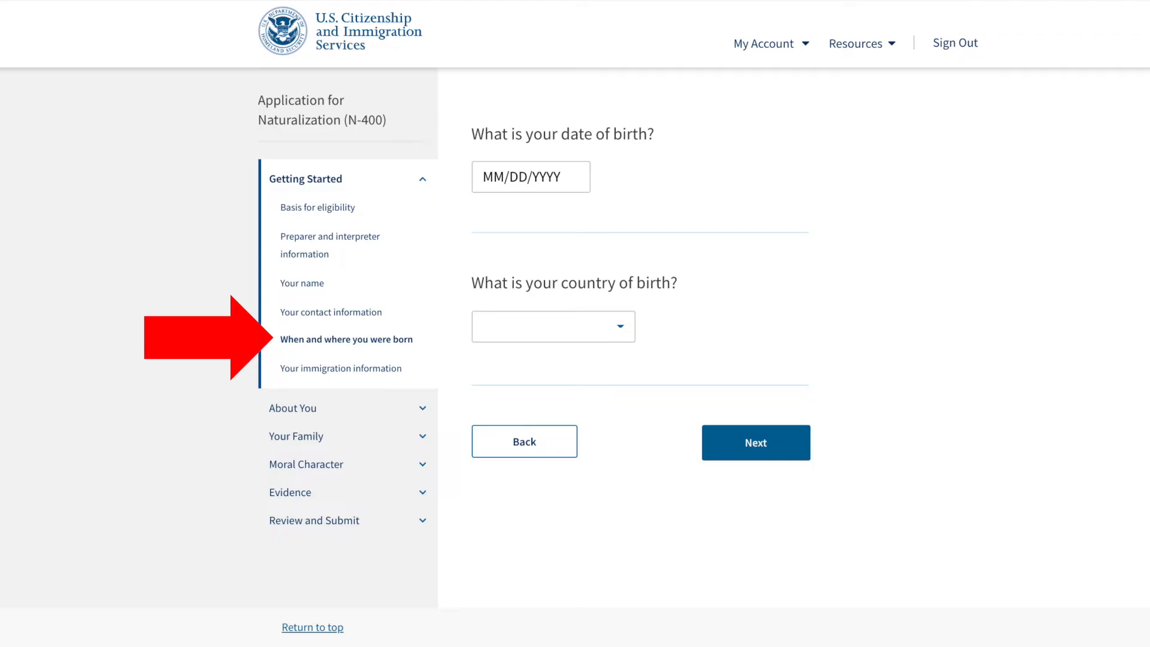
Step: Enter the applicant's date of birth, set the country of birth to Philippines, and continue to the immigration information
left_click(558, 183)
type("01/01/")
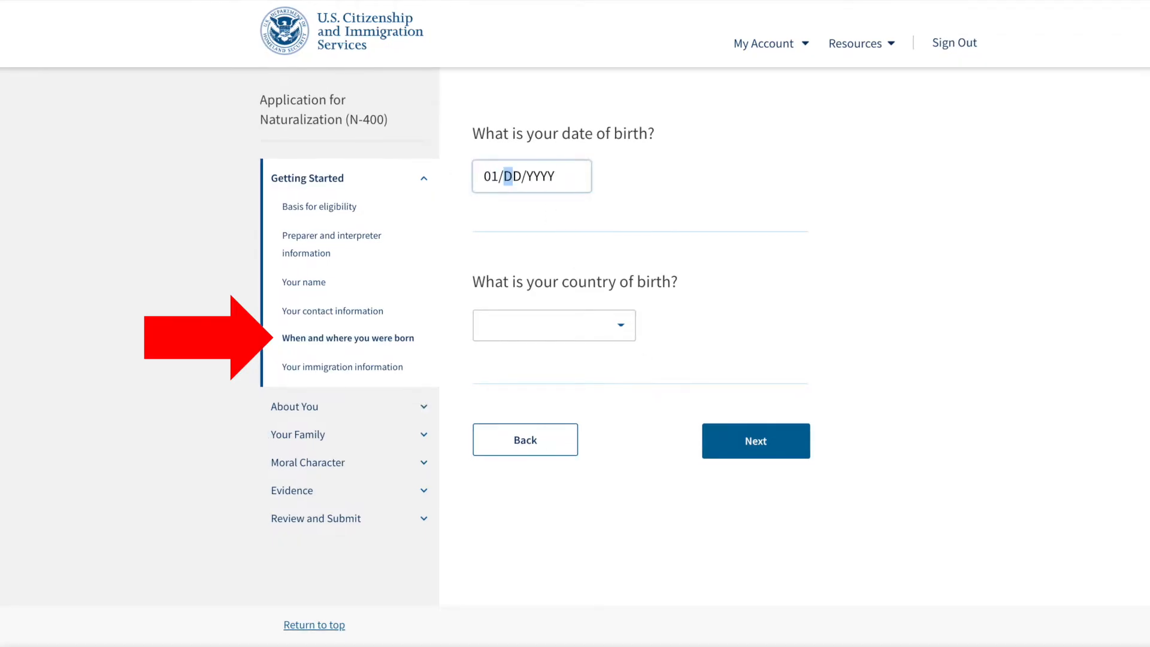
type("198")
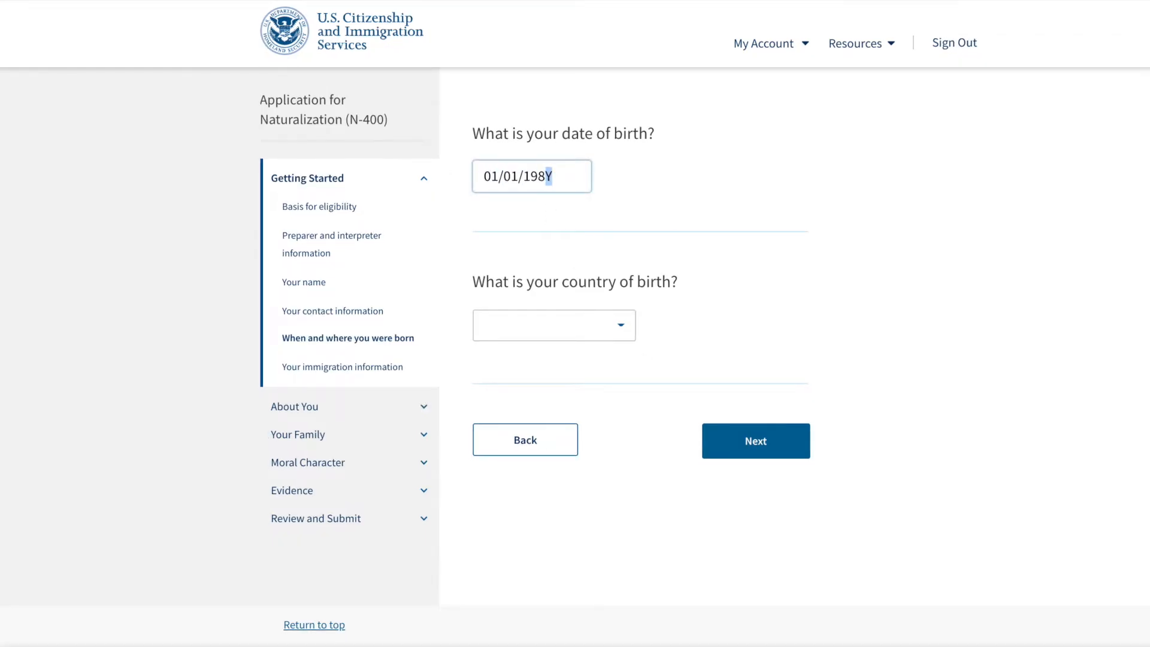
type("1")
left_click(510, 326)
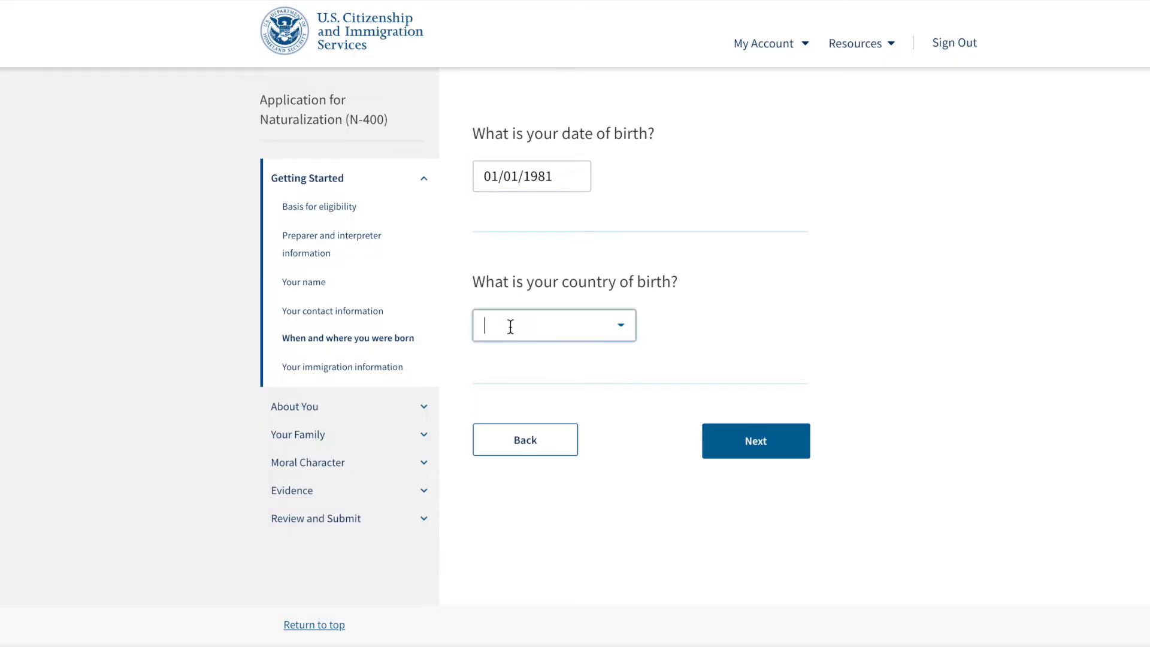
type("phi")
left_click(552, 351)
left_click(756, 441)
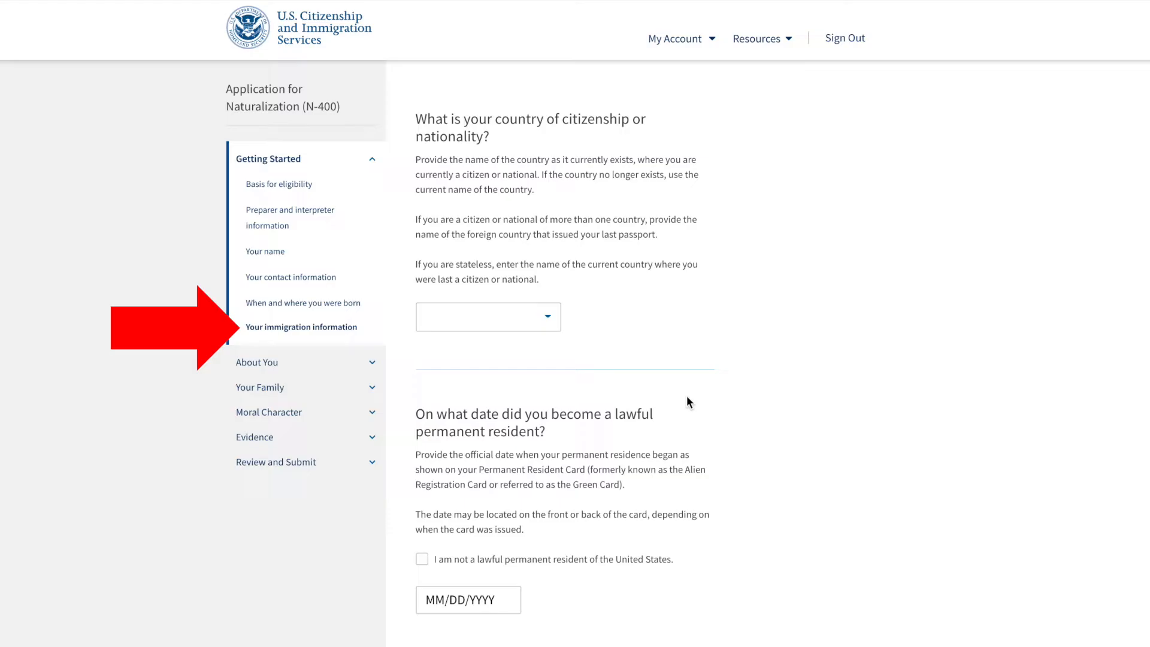
Step: Set the country of citizenship to Philippines and the lawful permanent resident date to 01/15/2019
left_click(534, 320)
type("ph")
key("Return")
scroll(792, 464, "down", 5)
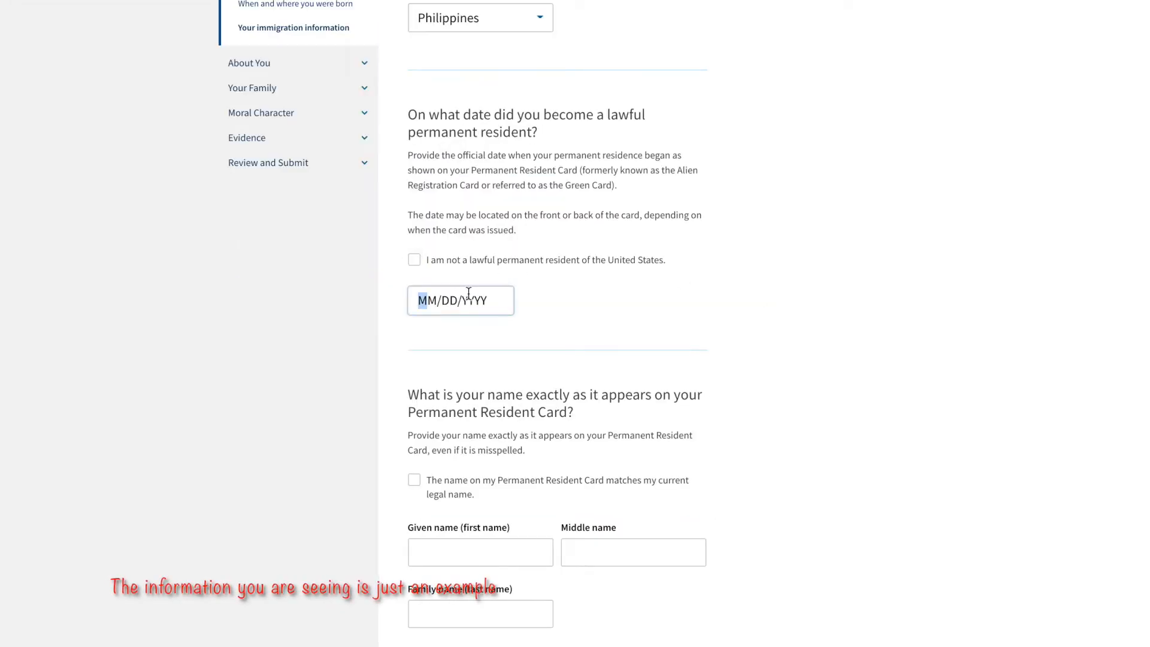
type("01/15/2019")
scroll(743, 395, "down", 2)
left_click(732, 376)
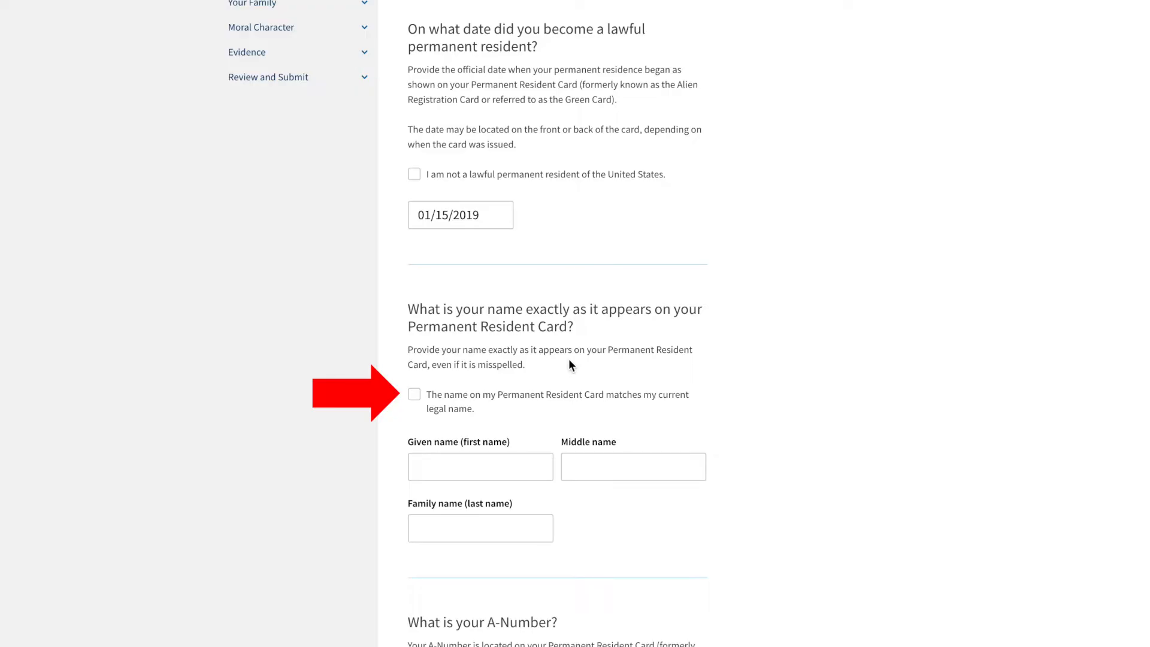
Step: Mark the Permanent Resident Card name as matching the current legal name, enter the A-Number, and continue
scroll(568, 360, "down", 1)
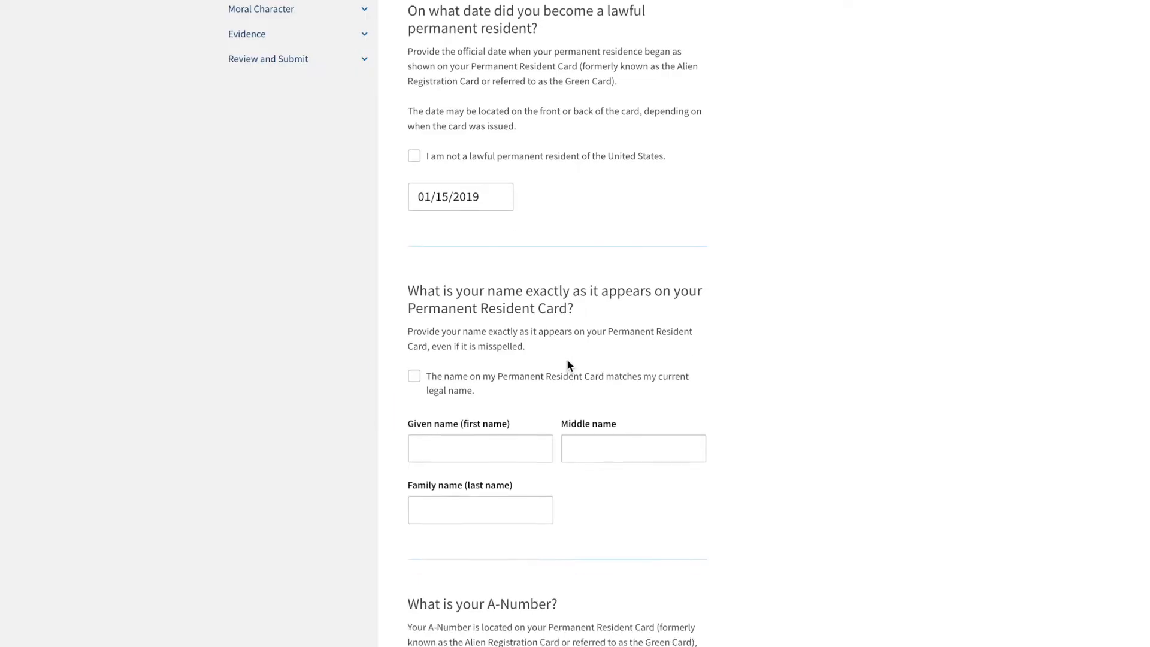
left_click(434, 325)
scroll(762, 419, "down", 5)
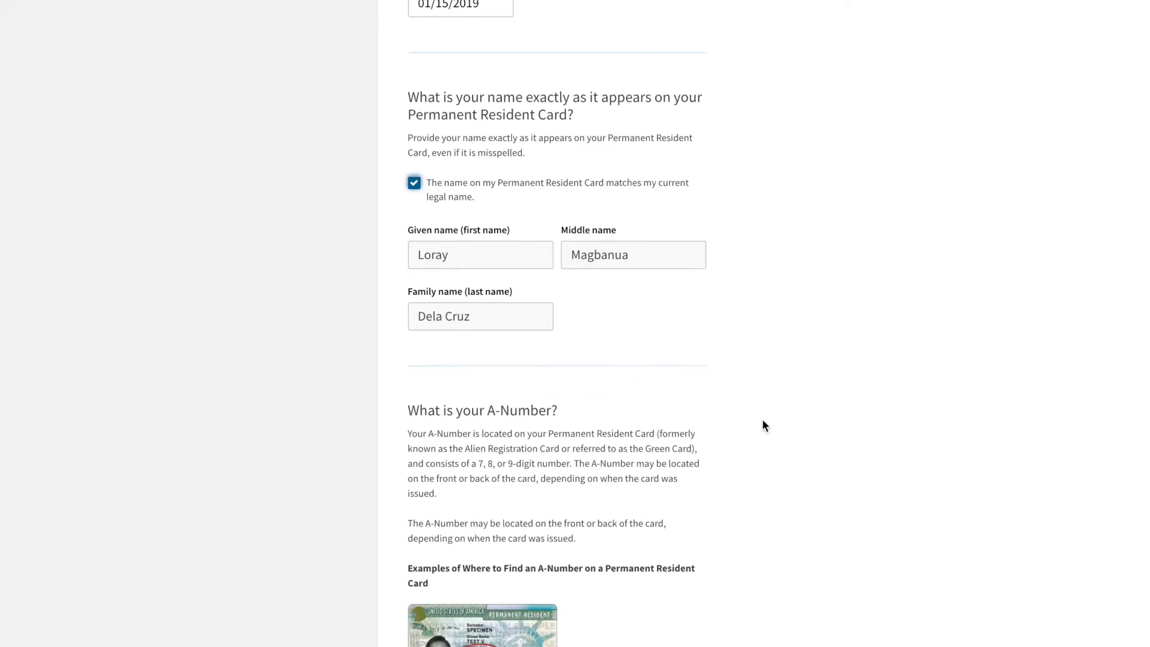
scroll(765, 426, "down", 3)
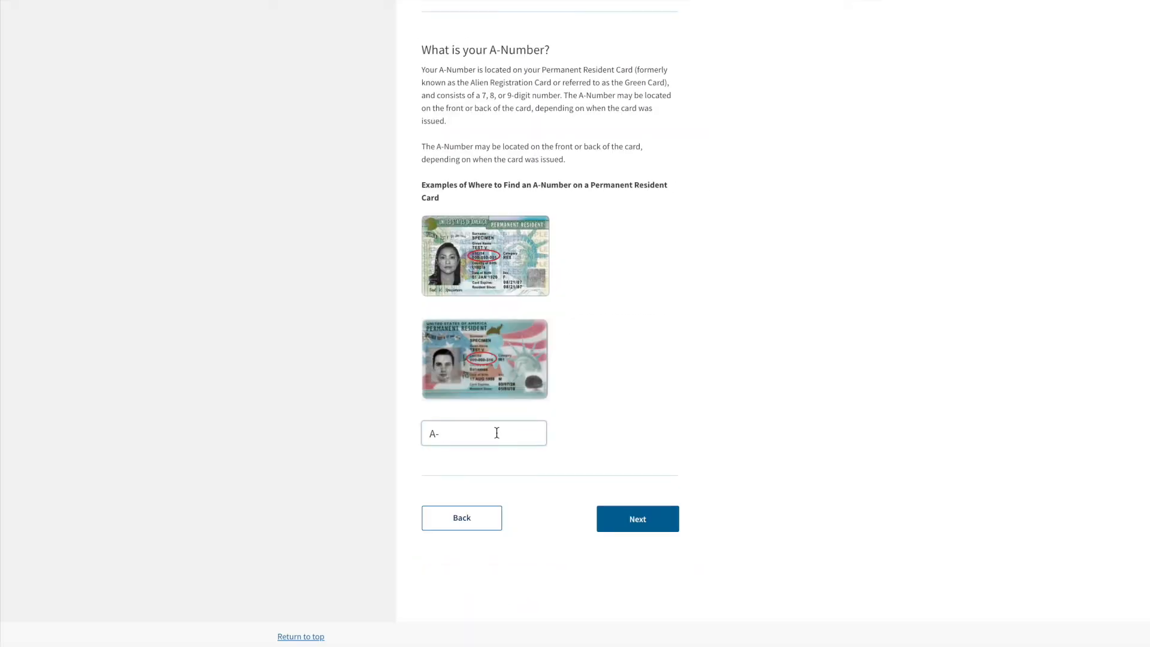
left_click(633, 519)
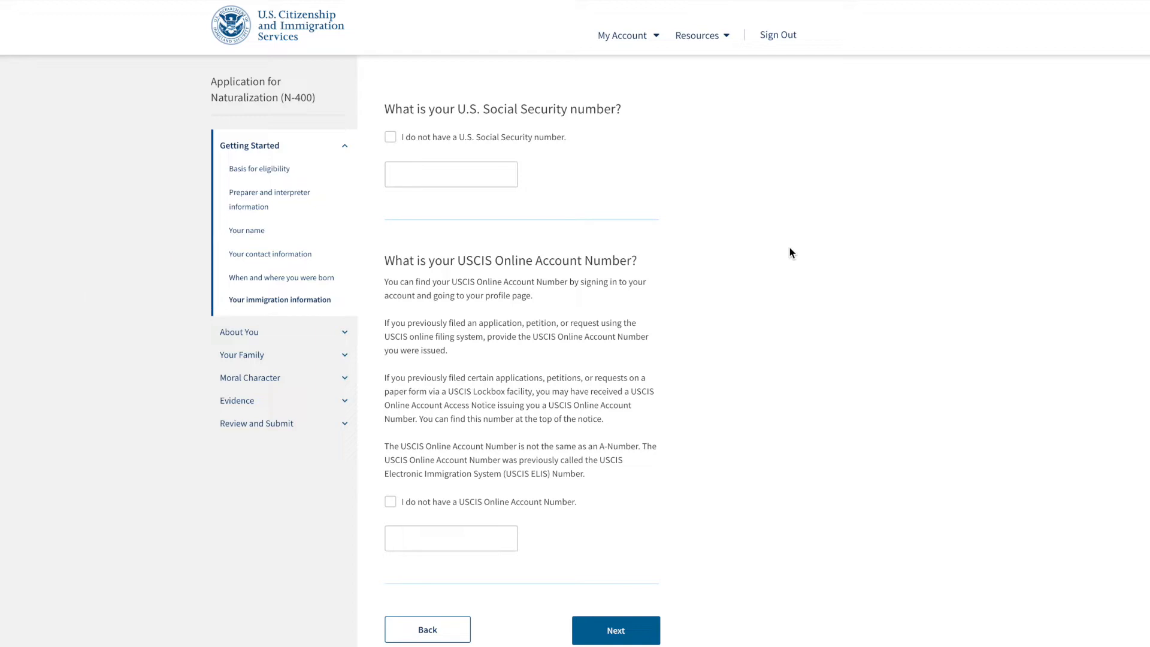
Step: Enter the U.S. Social Security number, mark not having a USCIS Online Account Number, and continue to About You
left_click(451, 174)
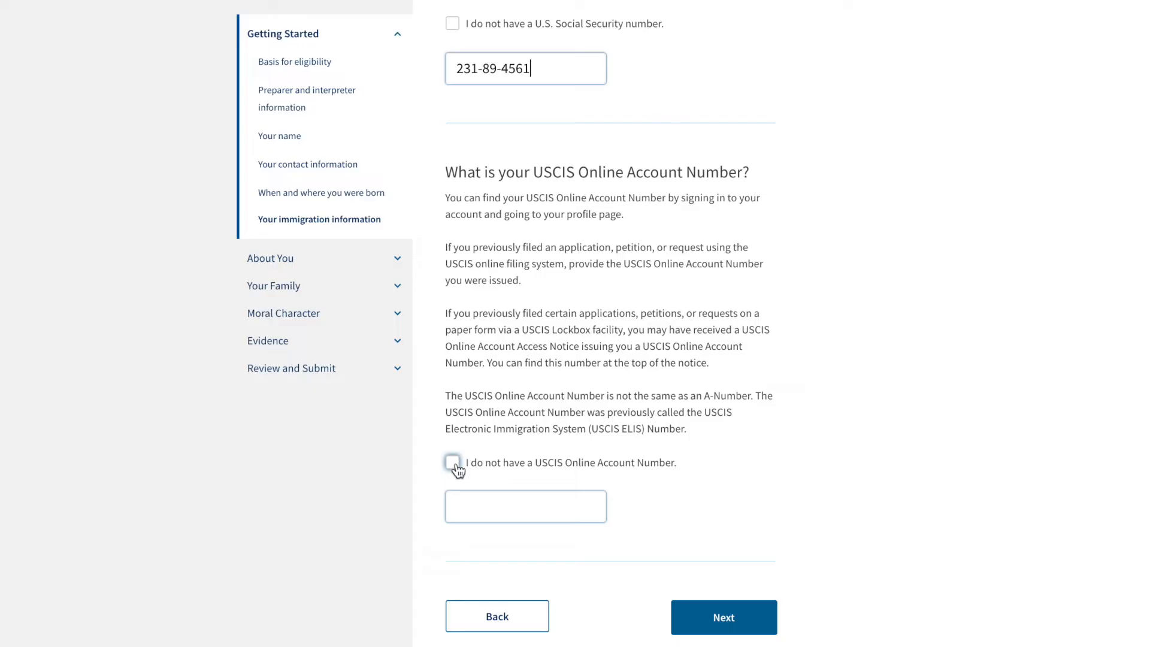
left_click(453, 464)
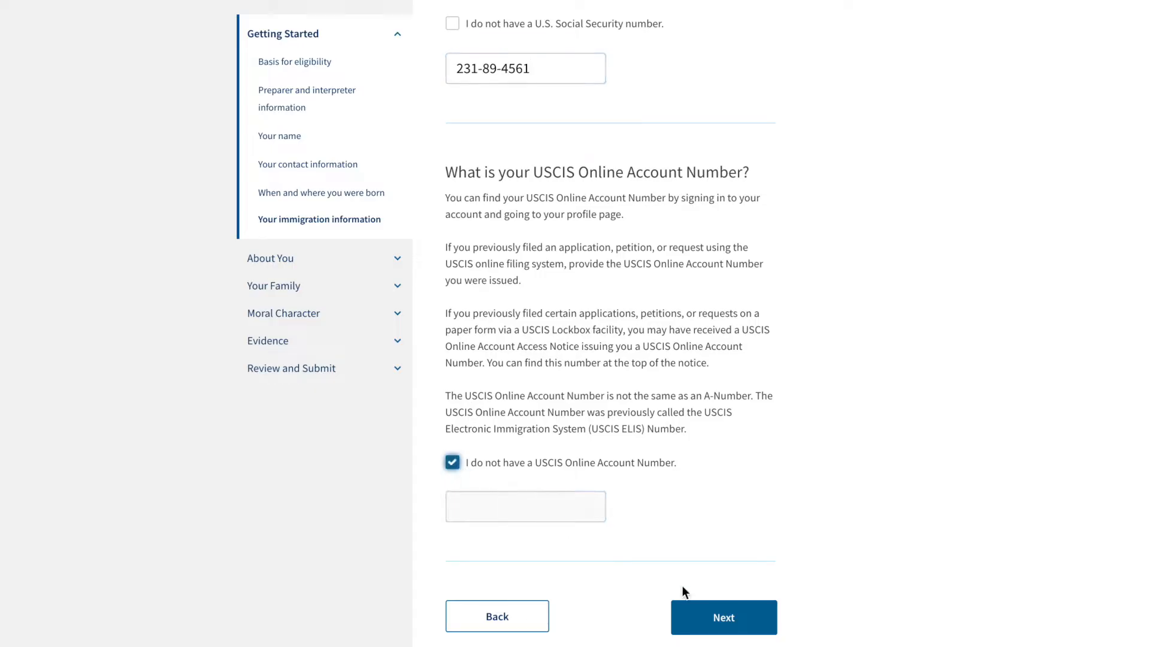
left_click(693, 618)
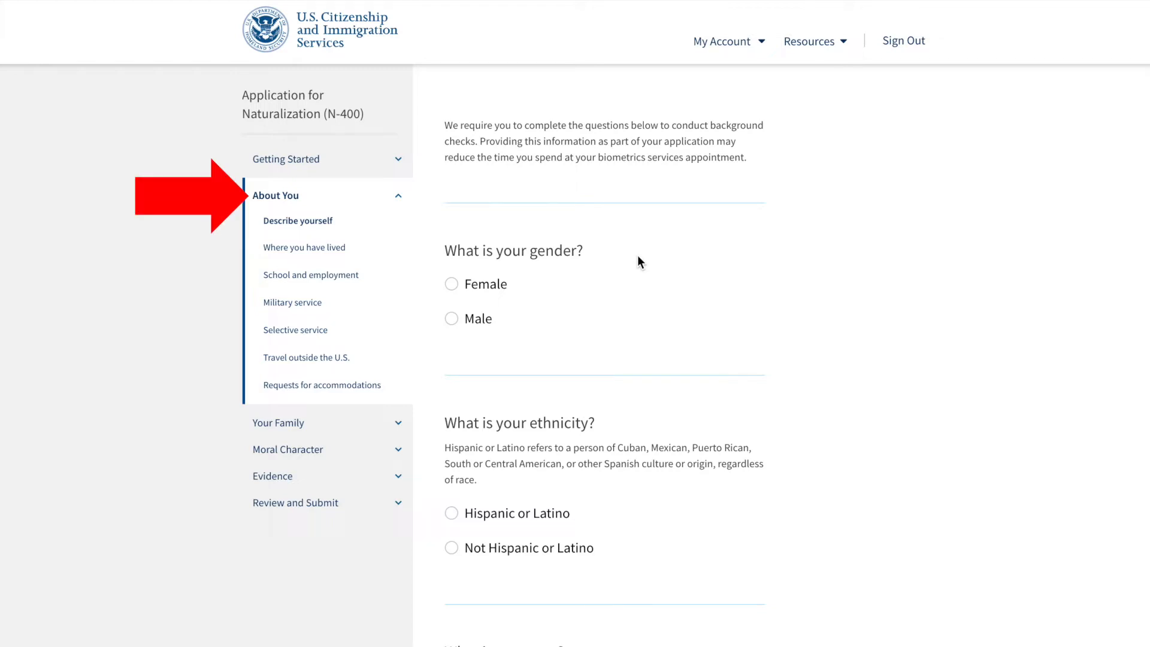
Step: Select Female as gender, Not Hispanic or Latino as ethnicity, and Asian as race
left_click(507, 291)
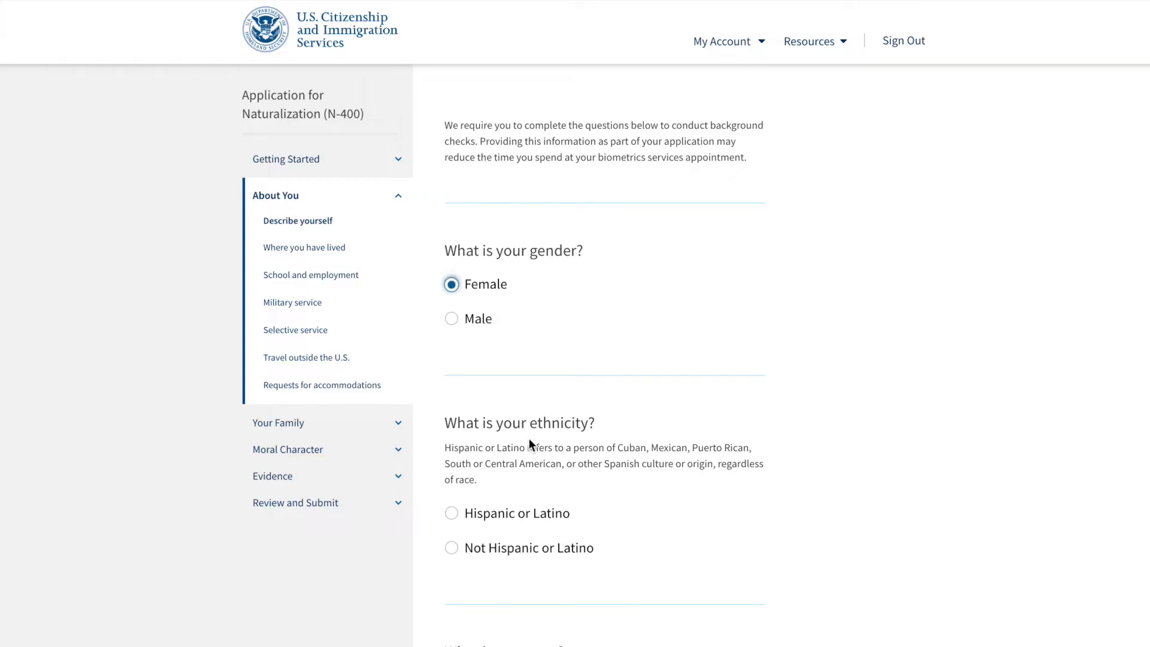
left_click(511, 550)
scroll(923, 595, "down", 7)
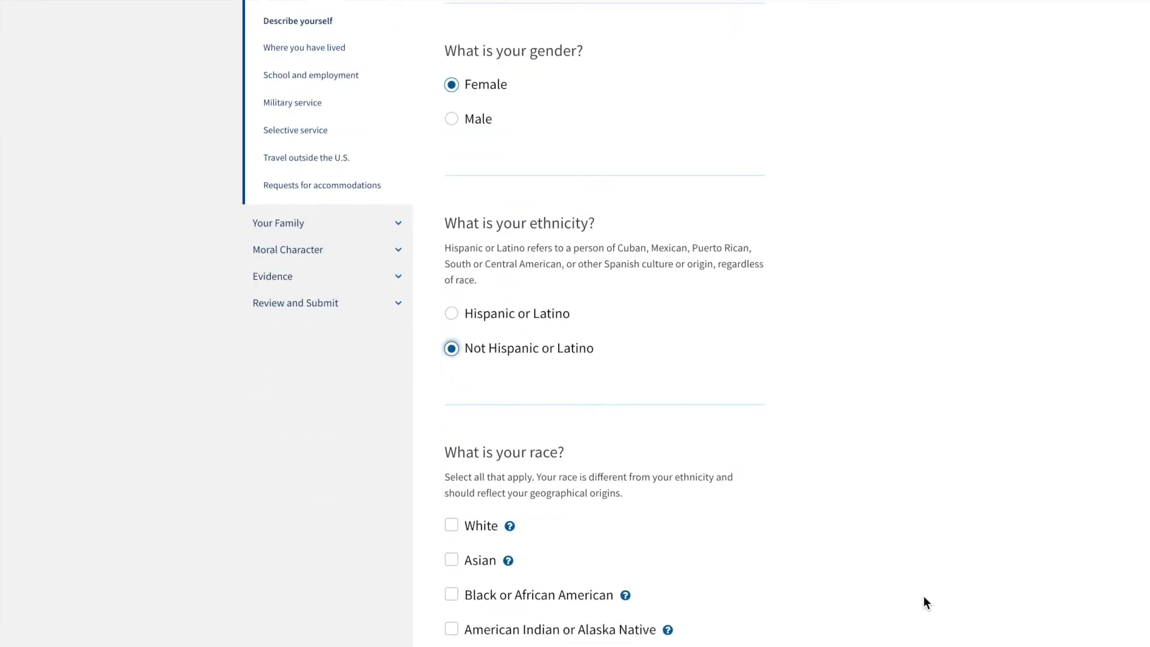
scroll(924, 595, "down", 3)
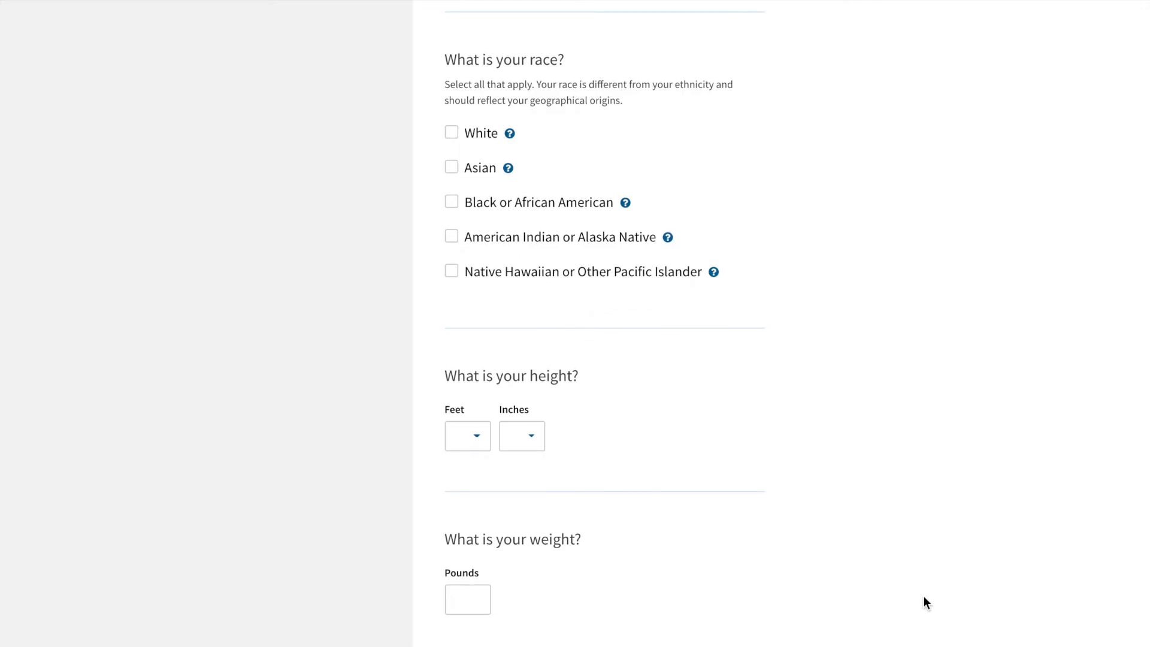
left_click(481, 167)
Step: Set the height to 4 feet 11 inches and the weight to 95 pounds
left_click(479, 434)
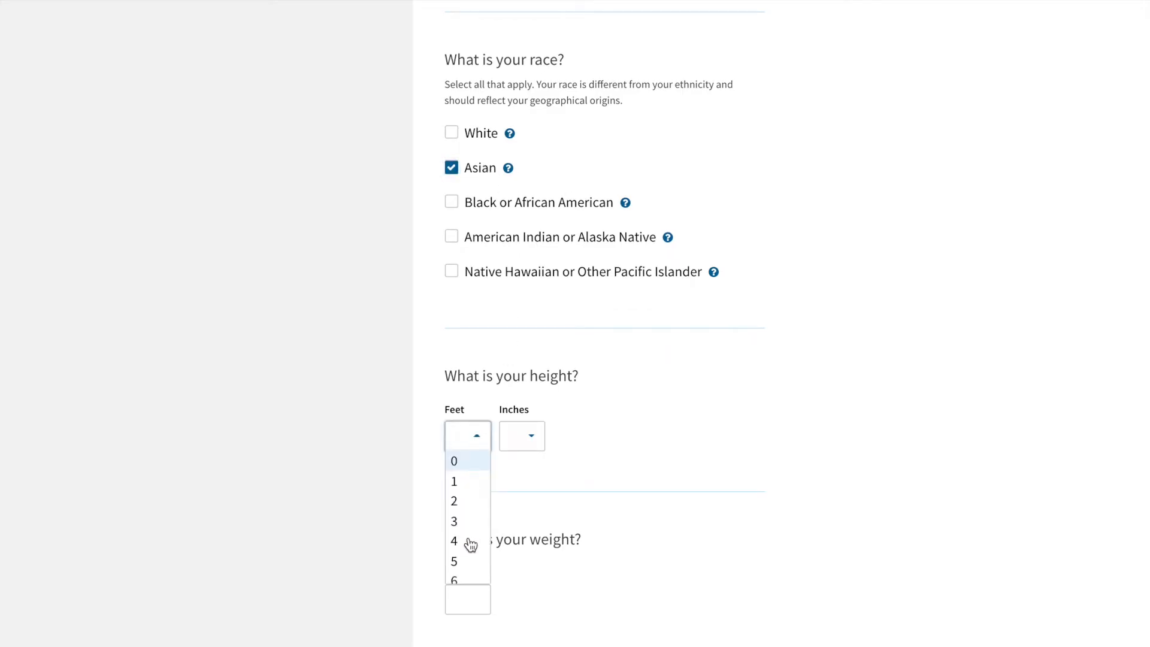
left_click(470, 543)
left_click(492, 91)
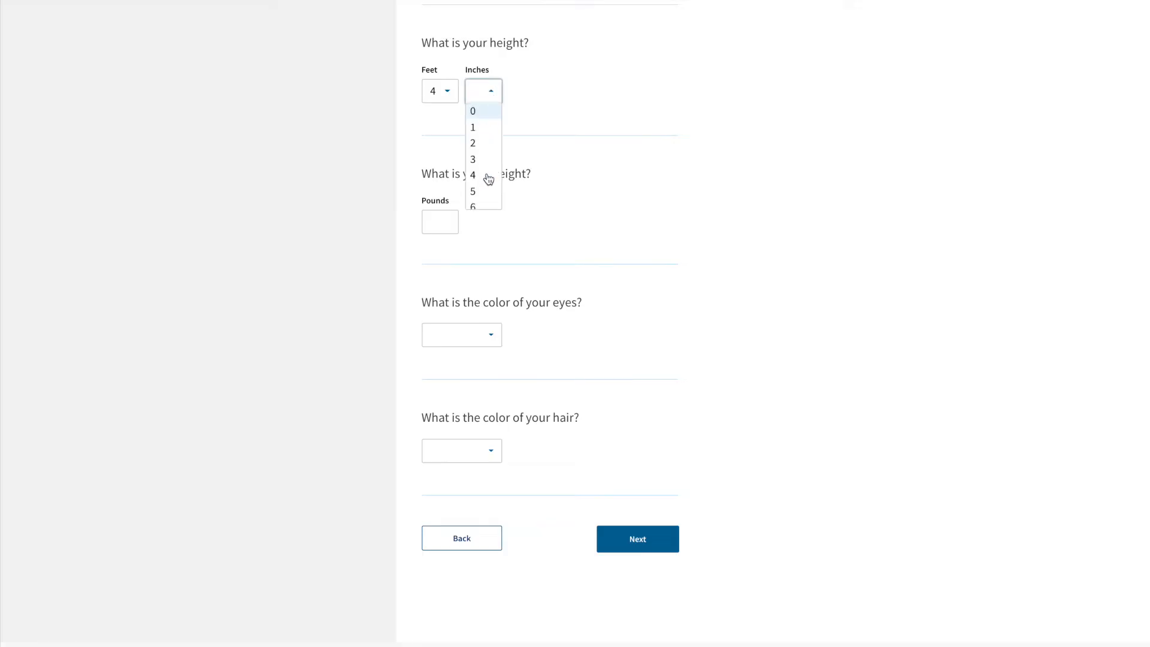
scroll(488, 180, "down", 2)
left_click(479, 202)
left_click(448, 229)
type("95")
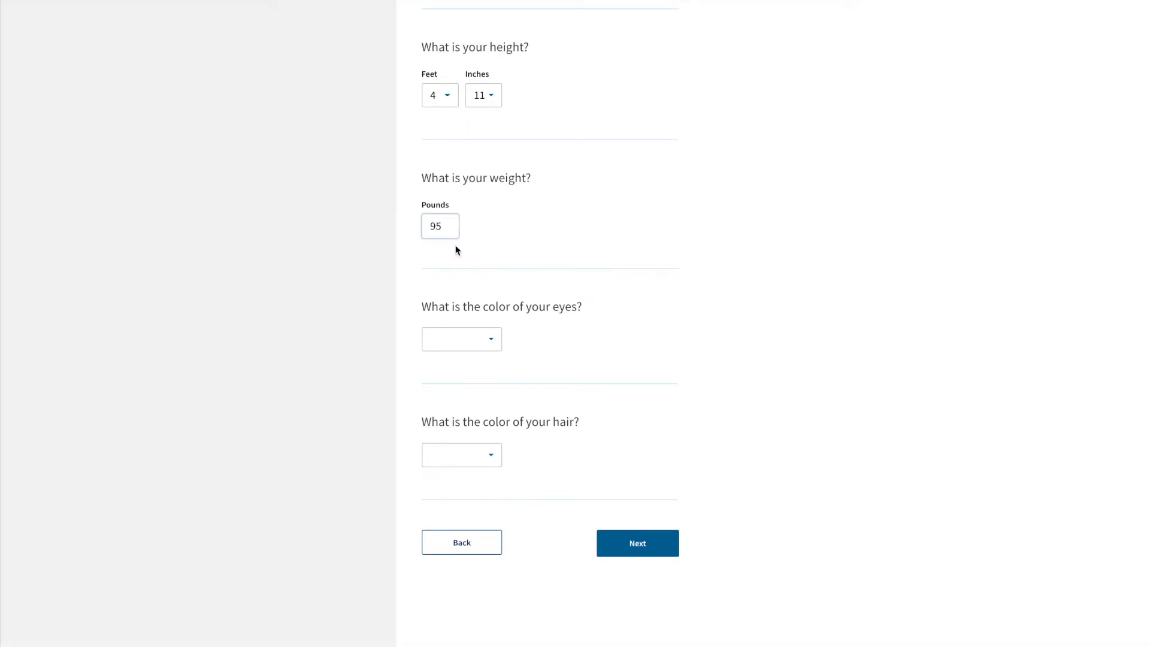
Step: Select Brown as the eye color and Black as the hair color, and continue to the residence page
left_click(489, 342)
left_click(493, 340)
left_click(470, 382)
left_click(464, 461)
left_click(483, 456)
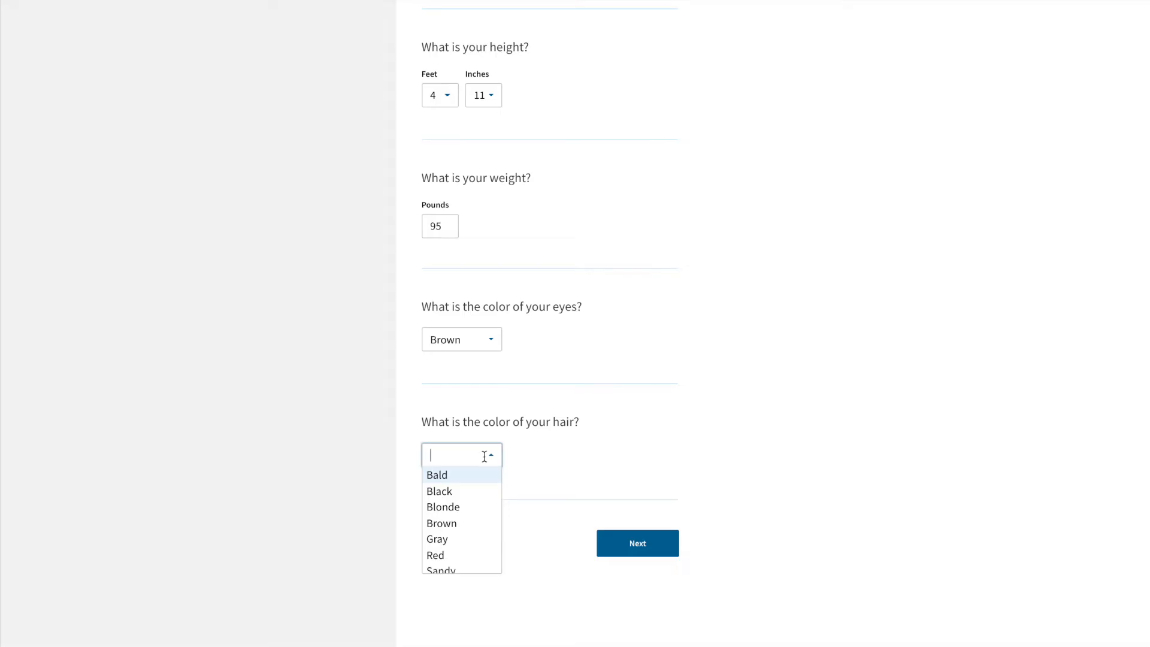
left_click(448, 491)
left_click(617, 542)
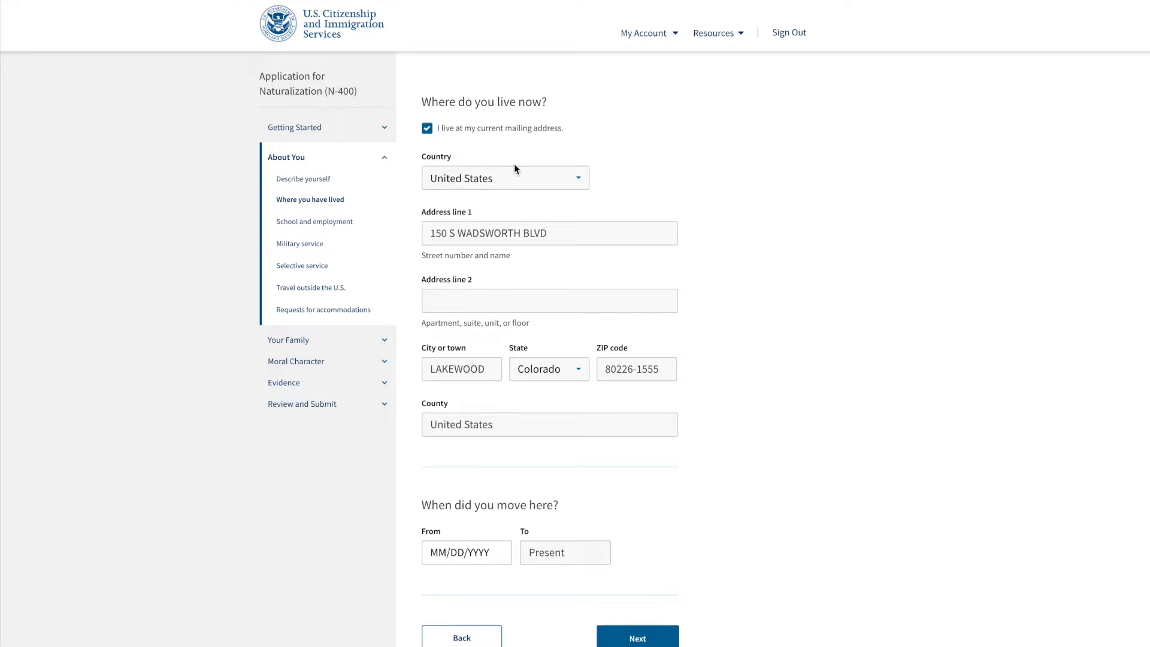
Step: Enter 03/27/2018 as the move-in date for the current address and continue to the residence history
scroll(548, 440, "down", 4)
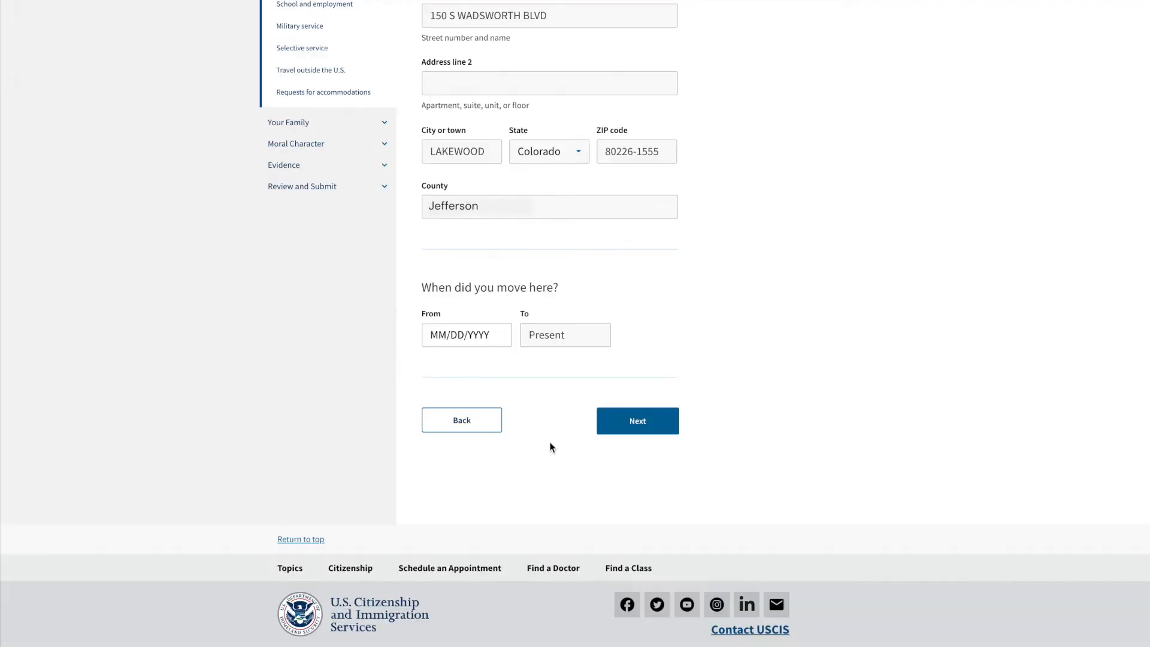
left_click(498, 336)
type("03/")
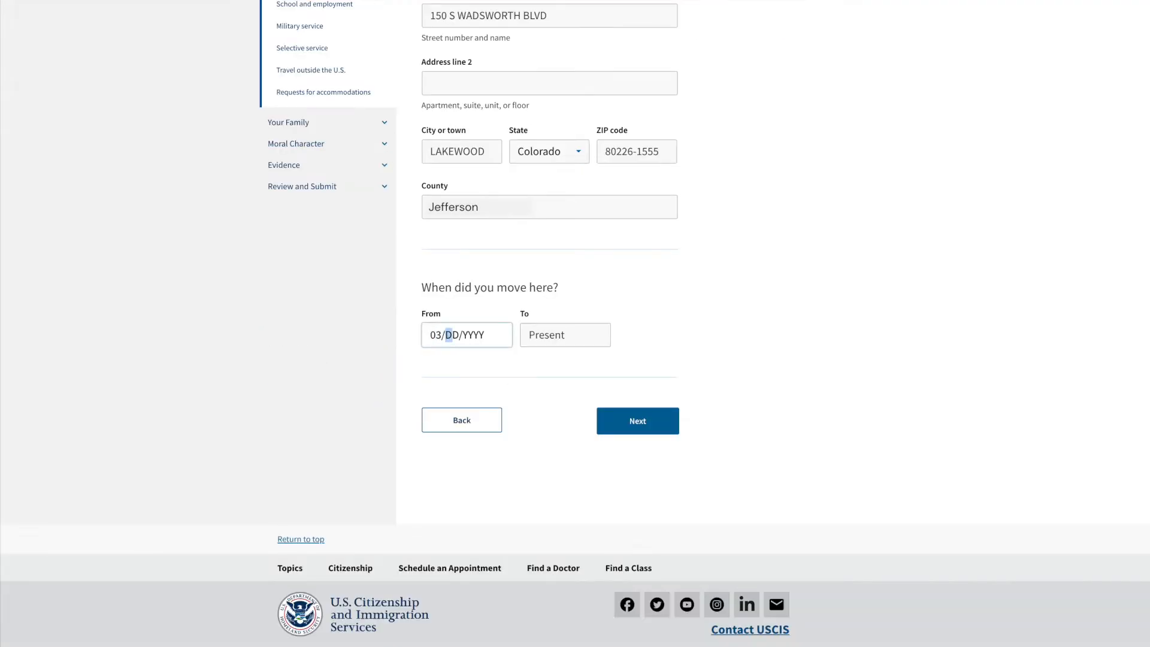
type("27/2018")
left_click(637, 421)
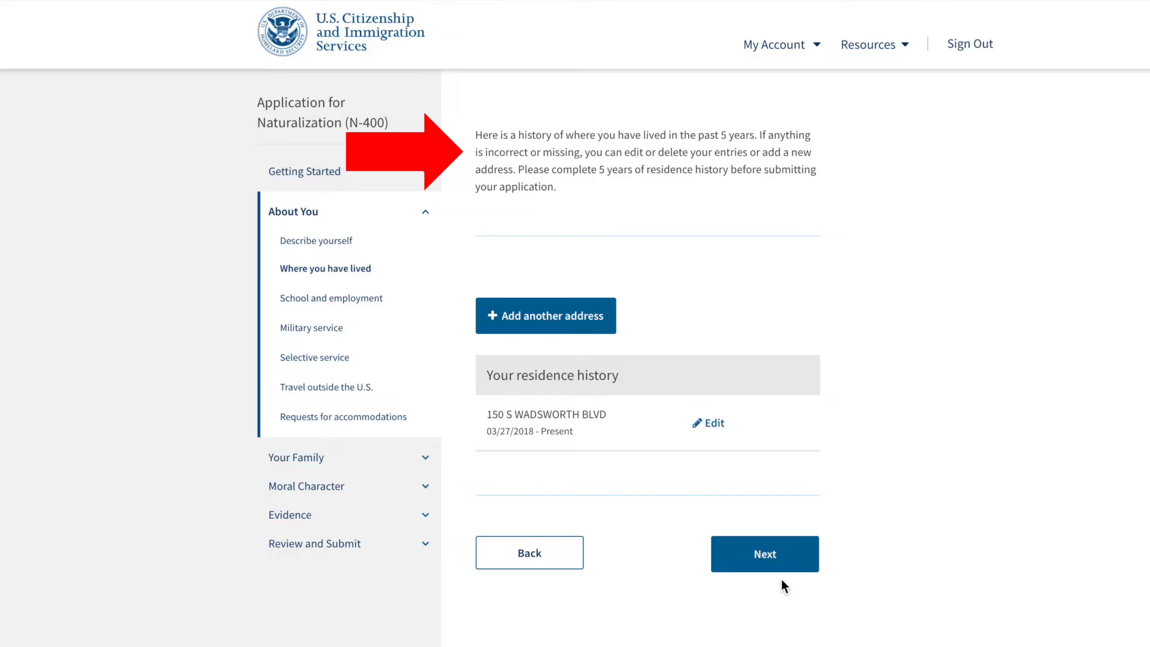
Step: Add another residence in the Philippines and fill in its street address, city, province and postal code
left_click(574, 315)
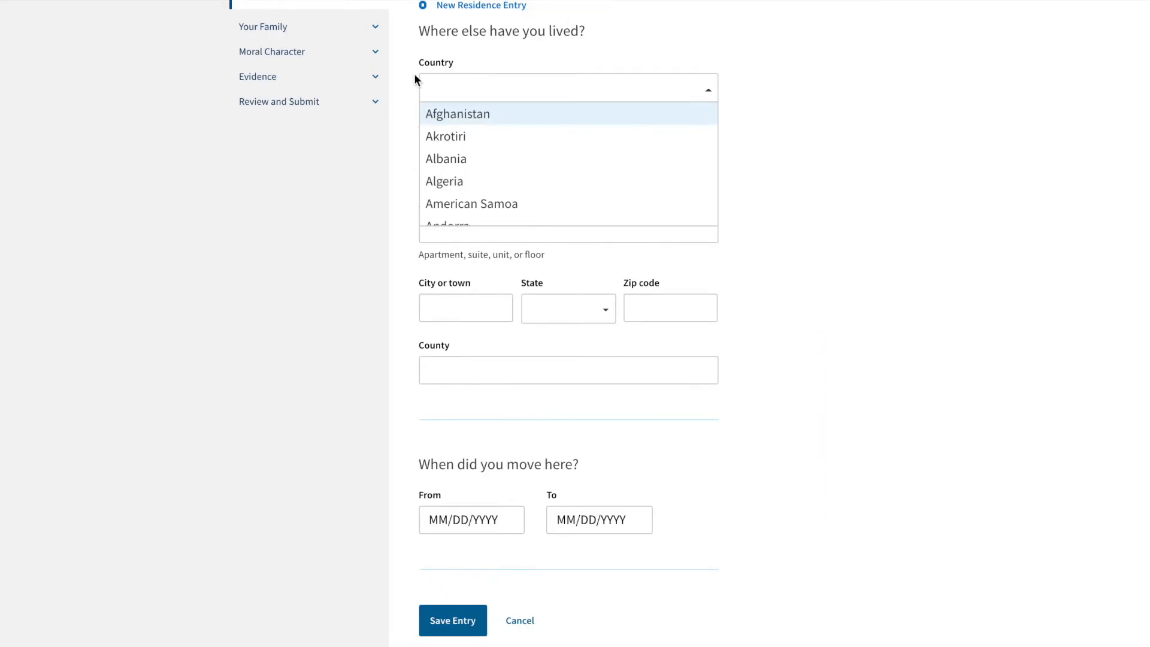
type("ph")
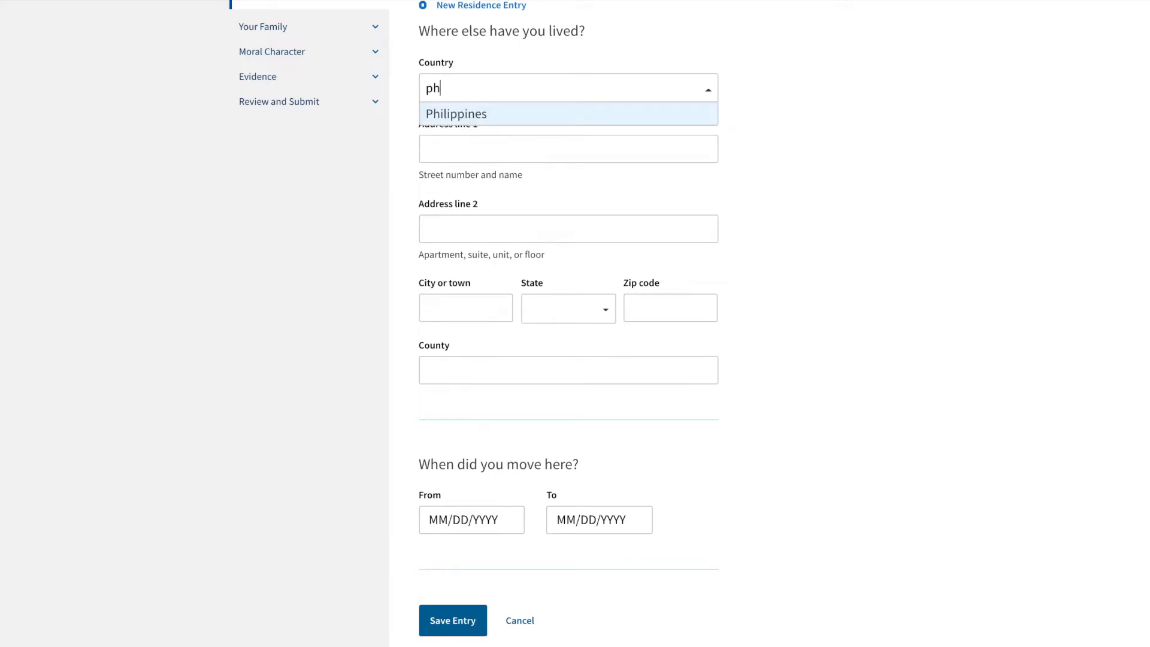
left_click(486, 114)
left_click(480, 144)
left_click(434, 307)
type("Lapulapu")
left_click(444, 372)
type("Cebu")
left_click(603, 374)
type("6015")
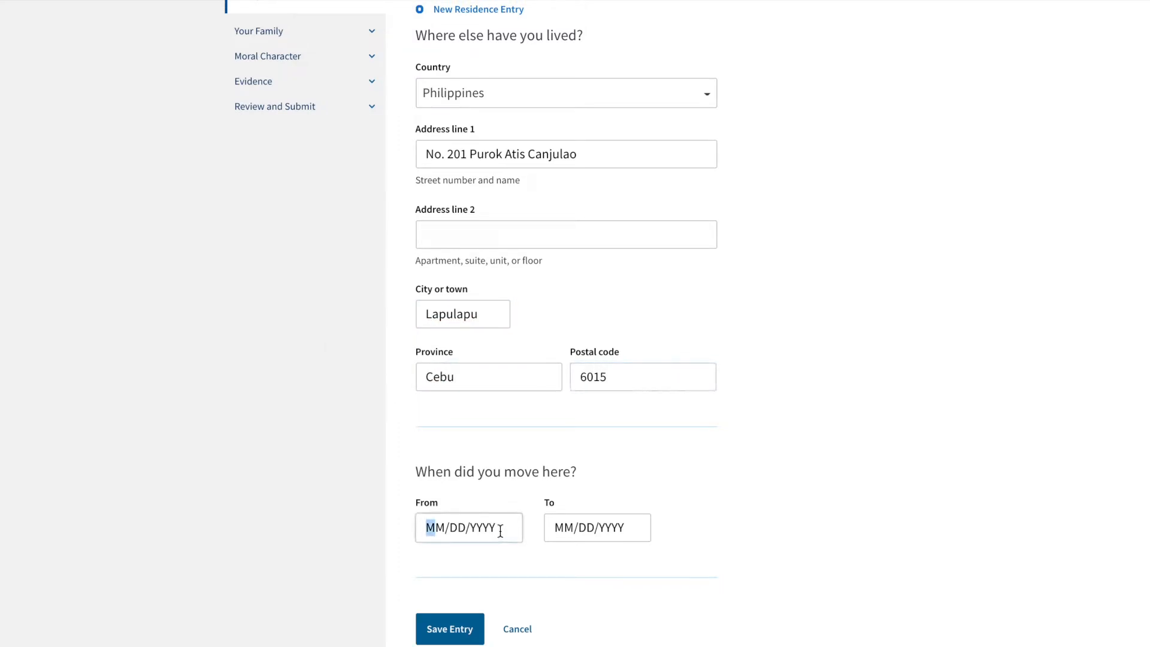
Step: Date the Philippines residence from 01/01/2014 to 03/26/2018, save the entry, and continue to School and employment
type("01/01/2014")
left_click(595, 531)
type("03/26/2018")
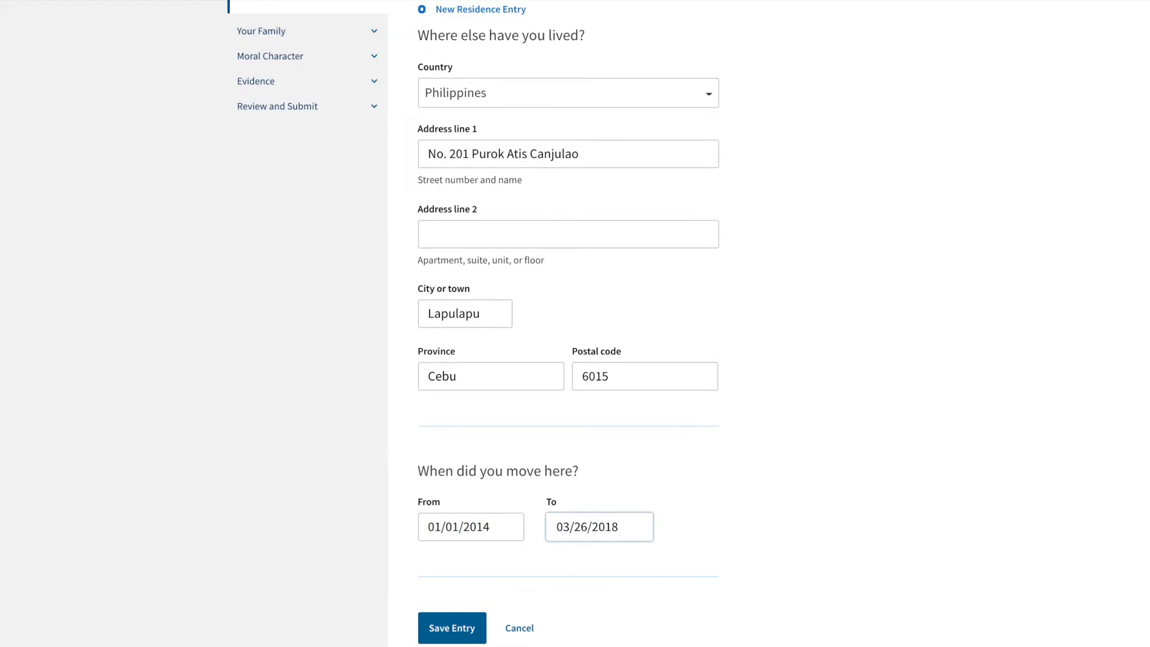
left_click(453, 629)
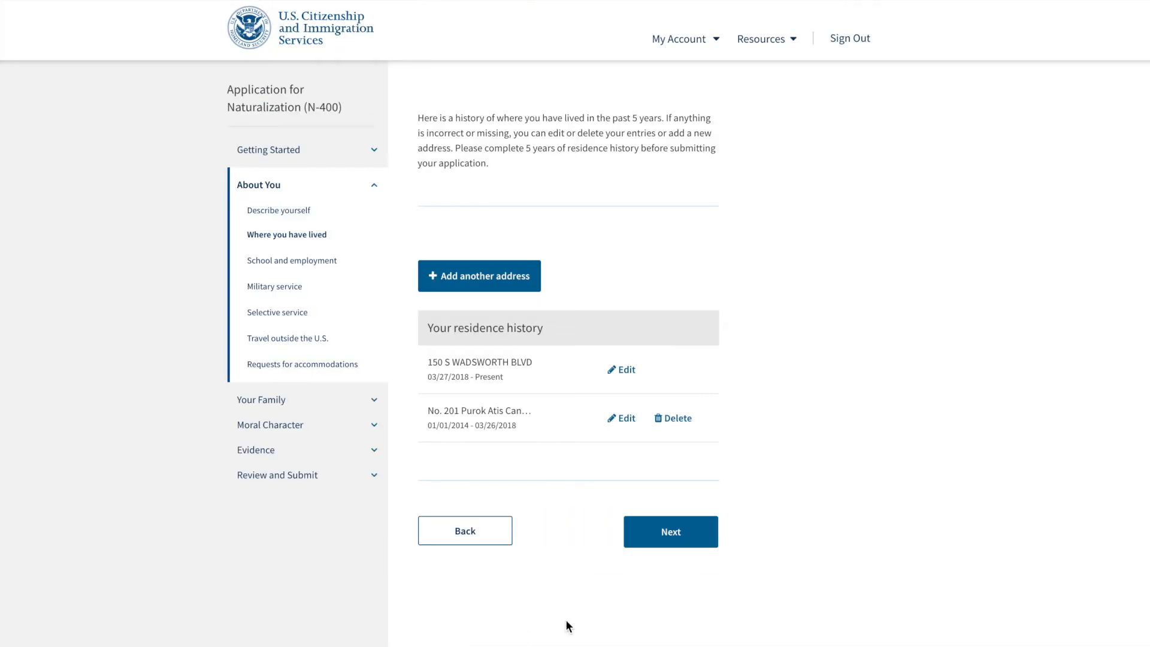
left_click(658, 545)
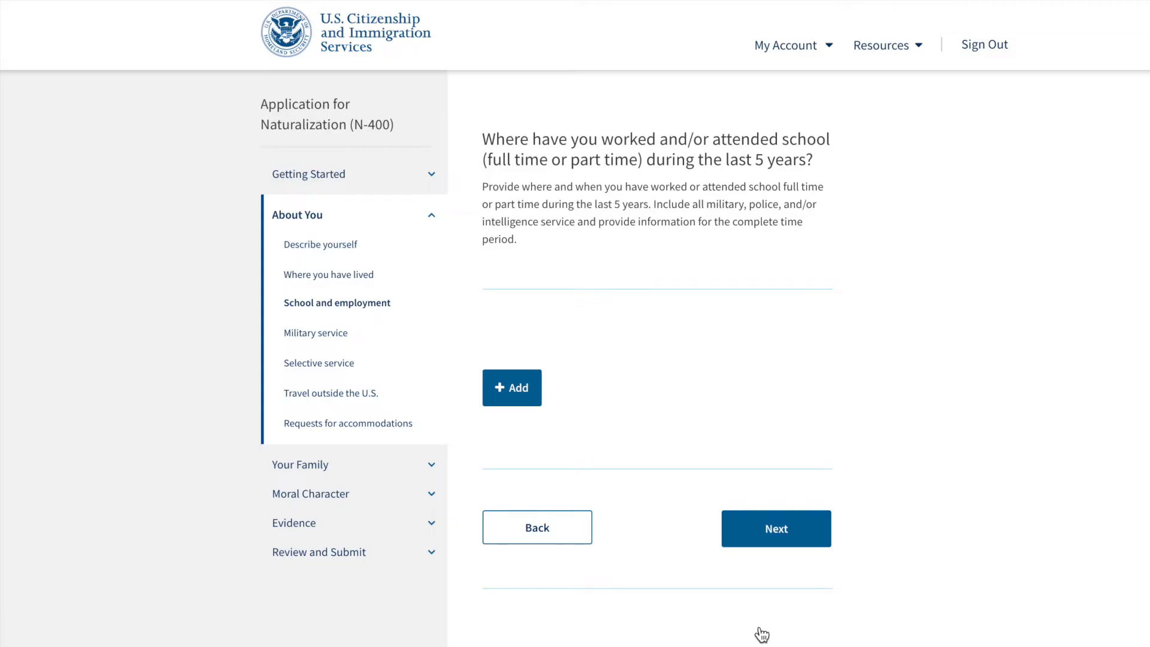
Step: Add an employer entry named Pharmaceuticals Corp with the occupation Admin Support, Including Clerks
left_click(525, 383)
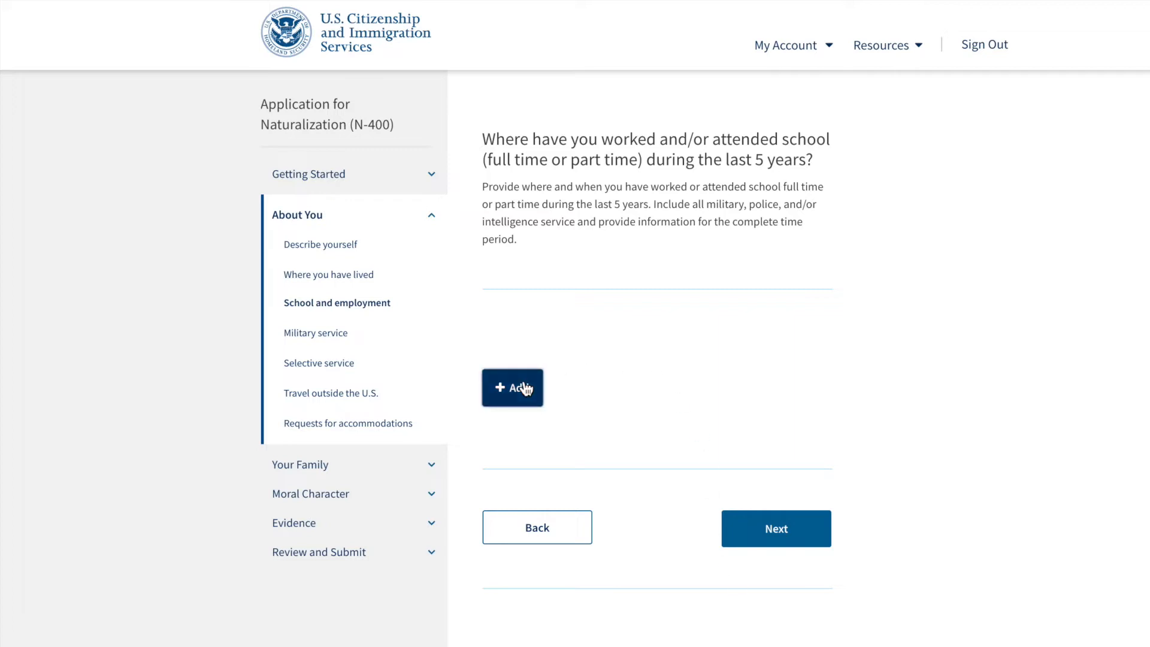
left_click(591, 312)
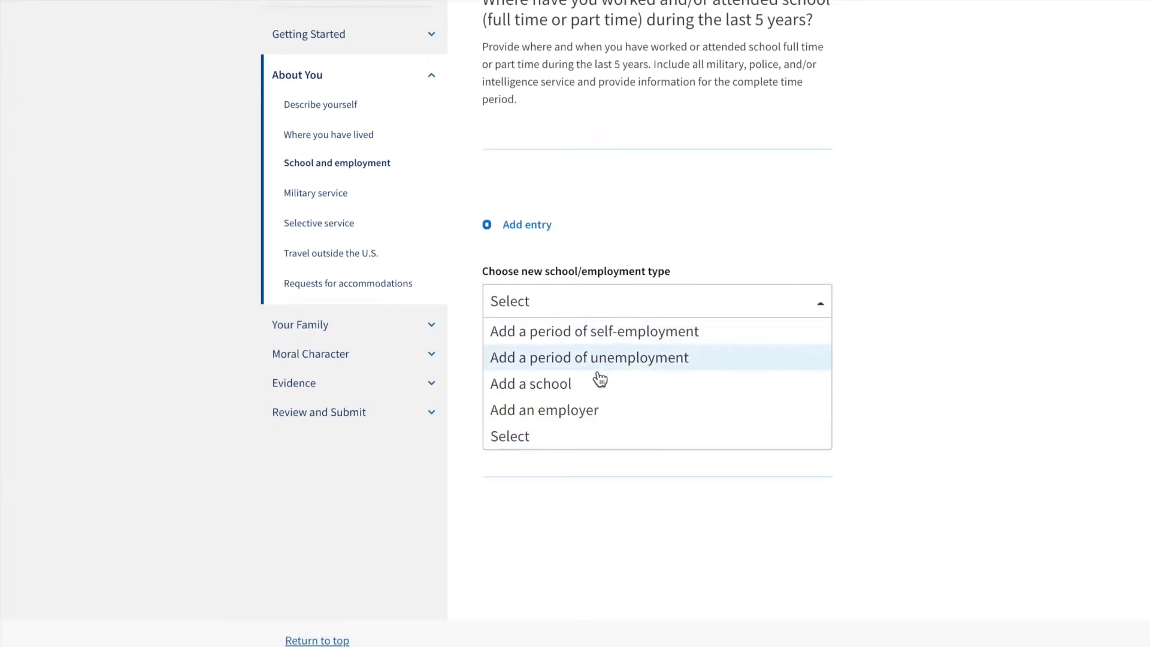
left_click(593, 412)
left_click(573, 450)
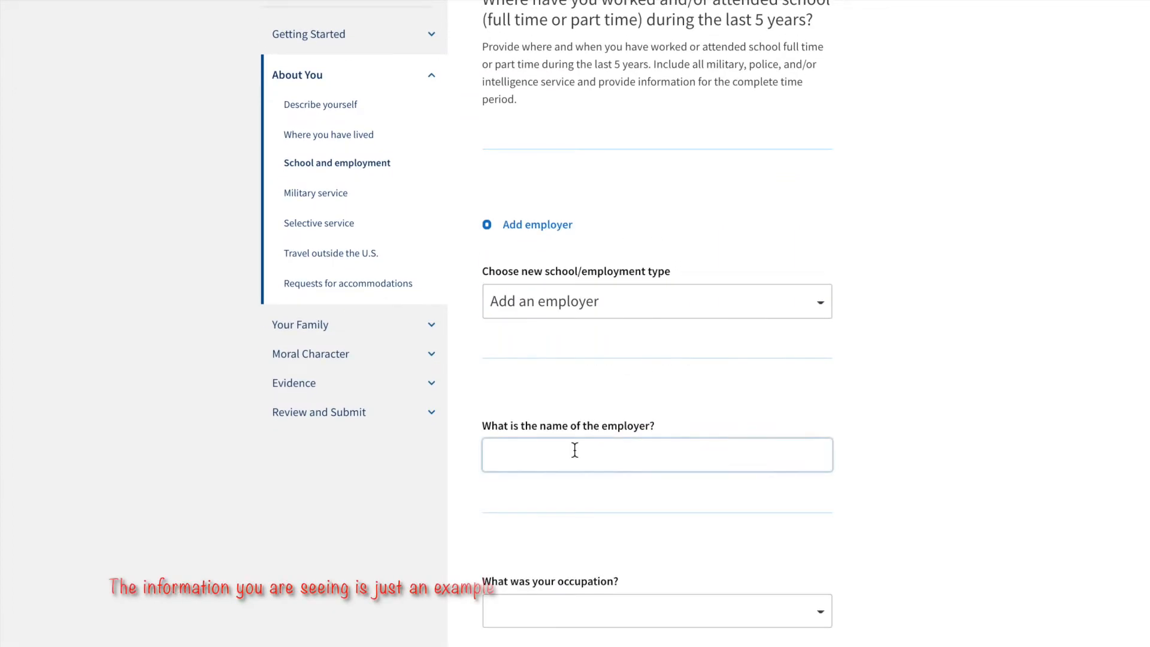
type("Pharmaceu")
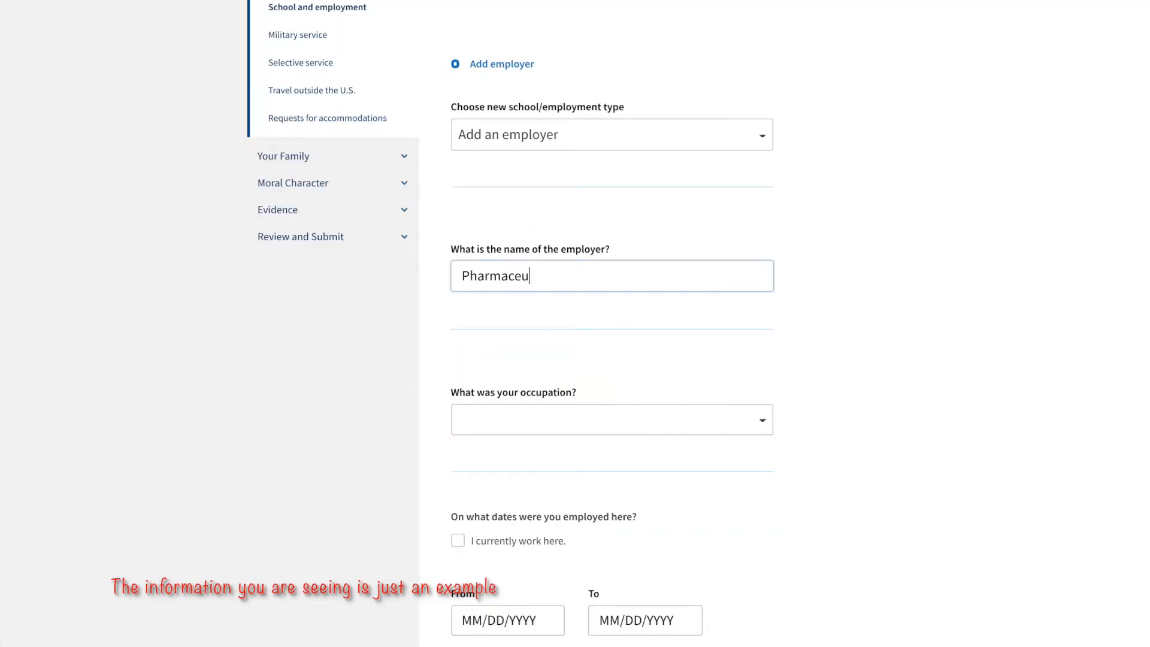
type("ticals Corp")
left_click(498, 416)
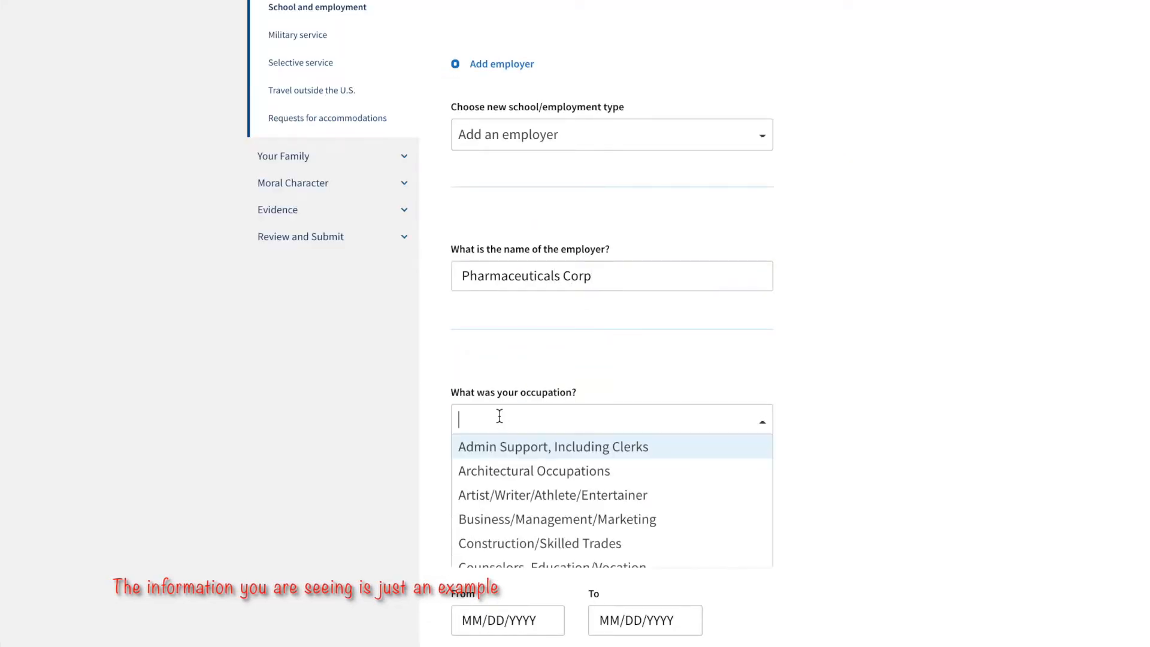
left_click(511, 454)
Step: Mark Pharmaceuticals Corp as the current workplace with 08/01/2021 as the start date
left_click(509, 542)
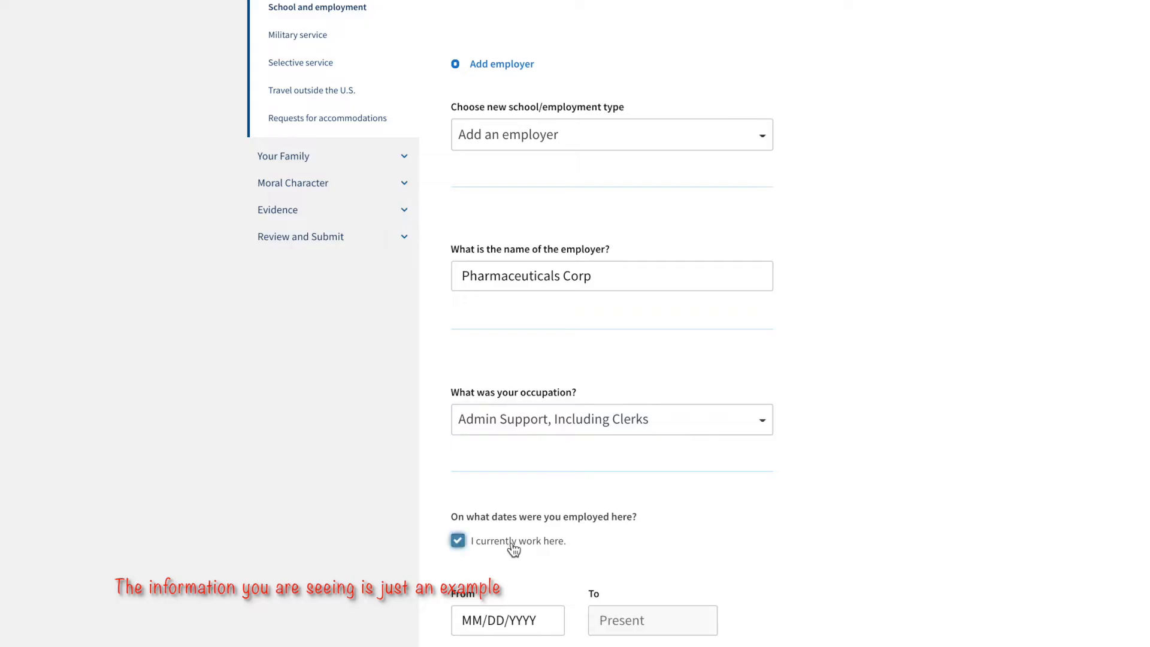
scroll(509, 544, "down", 2)
left_click(545, 511)
type("08/01/20")
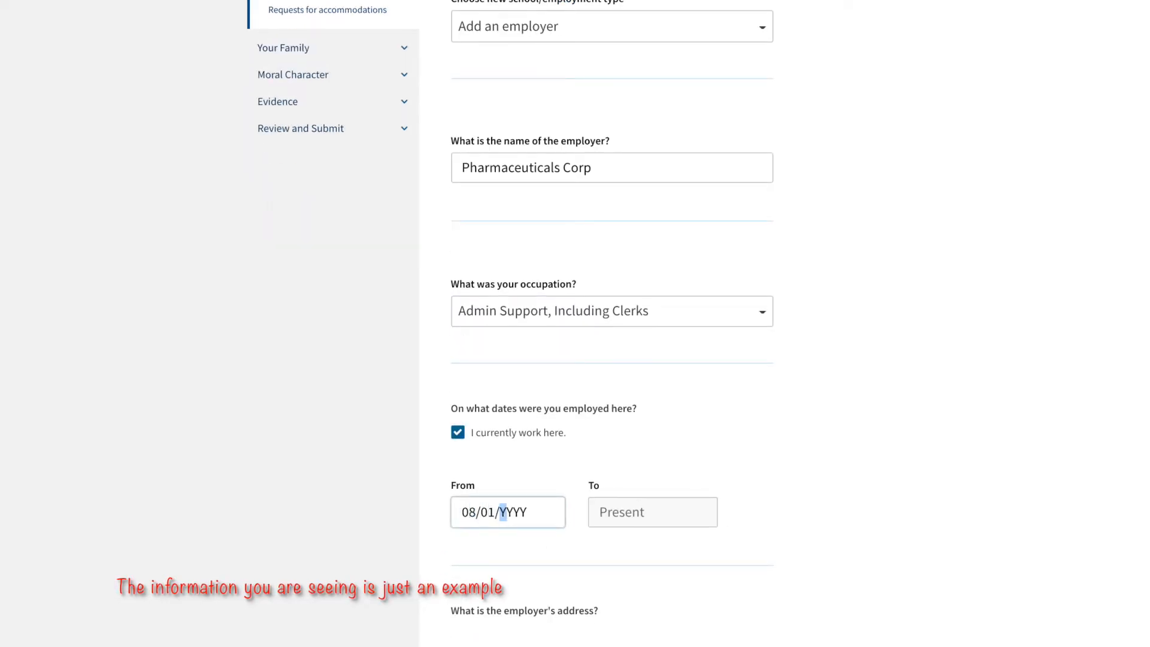
type("21")
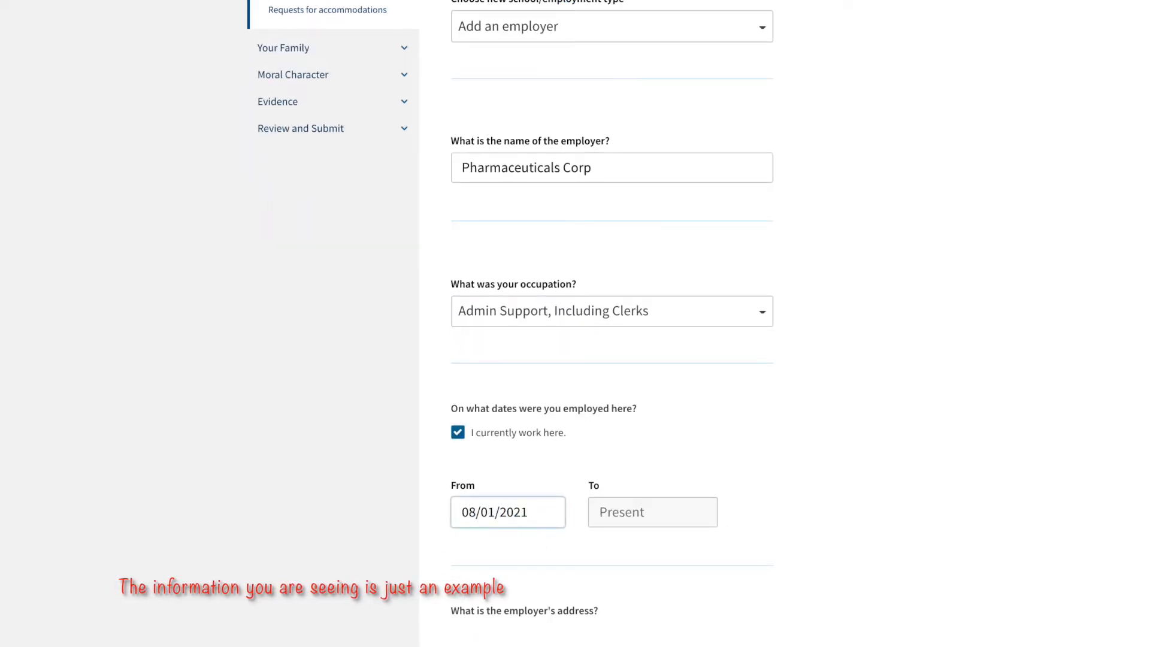
Step: Set the employer's country to United States and enter the employer's street address
scroll(612, 599, "down", 2)
left_click(605, 551)
type("uni")
key("Return")
scroll(469, 487, "down", 2)
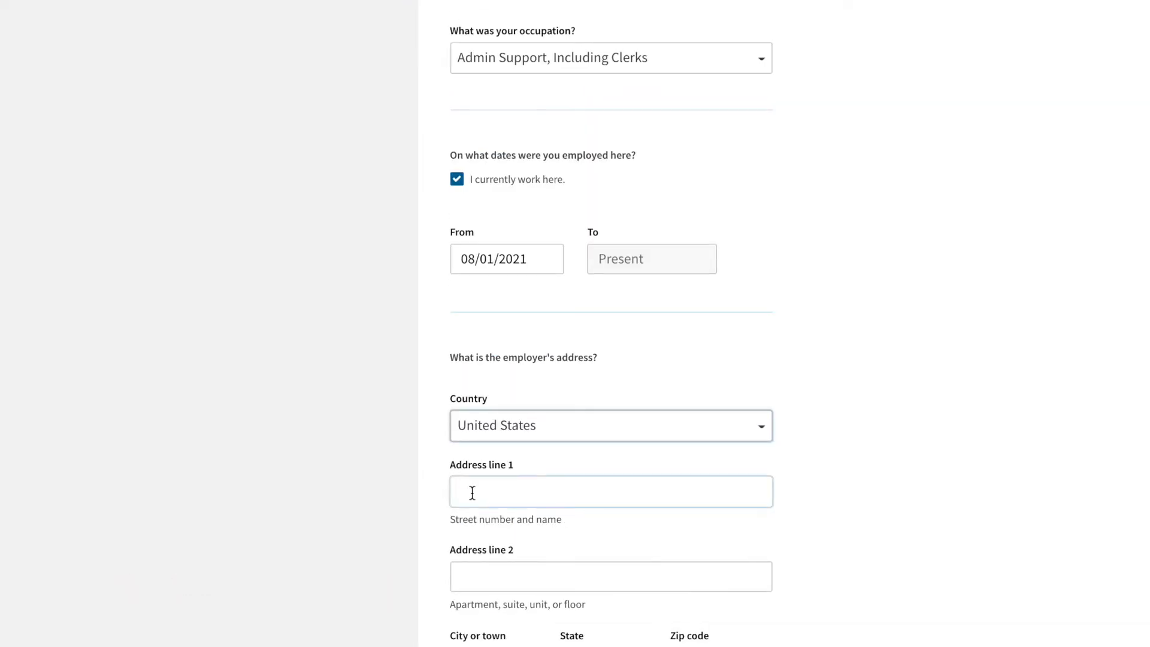
left_click(472, 490)
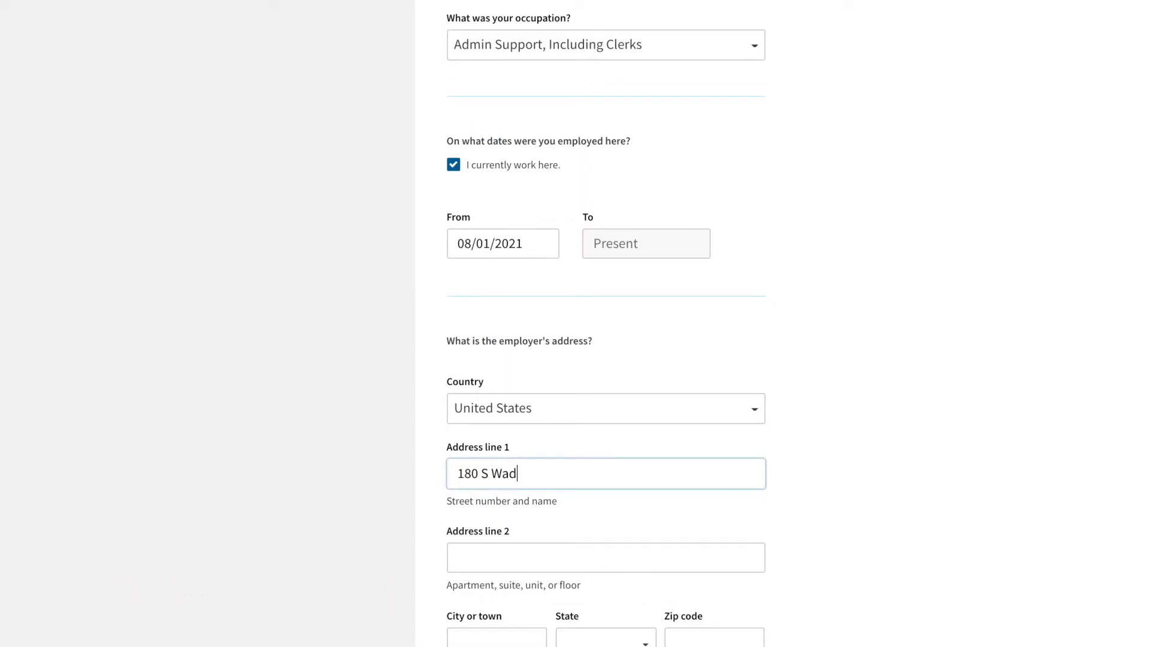
Step: Fill in the employer's city, state, ZIP code and county, save the entry, and try to continue
left_click(501, 636)
type("Lakewood")
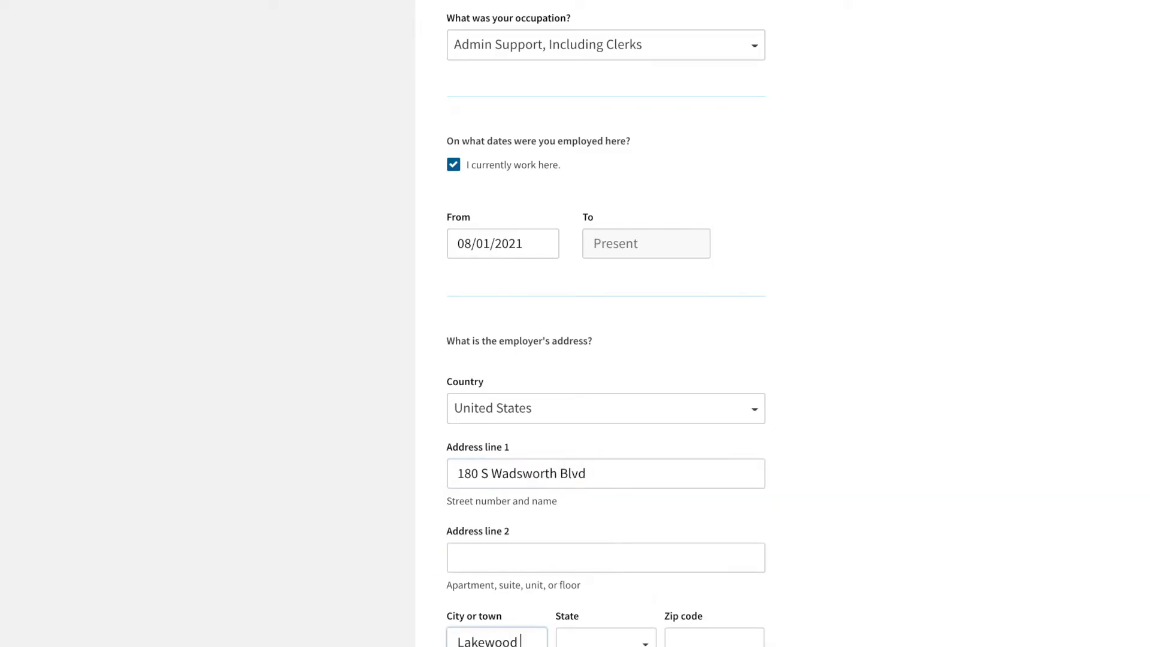
key("Tab")
type("c")
key("Return")
left_click(723, 584)
type("80226")
key("Tab")
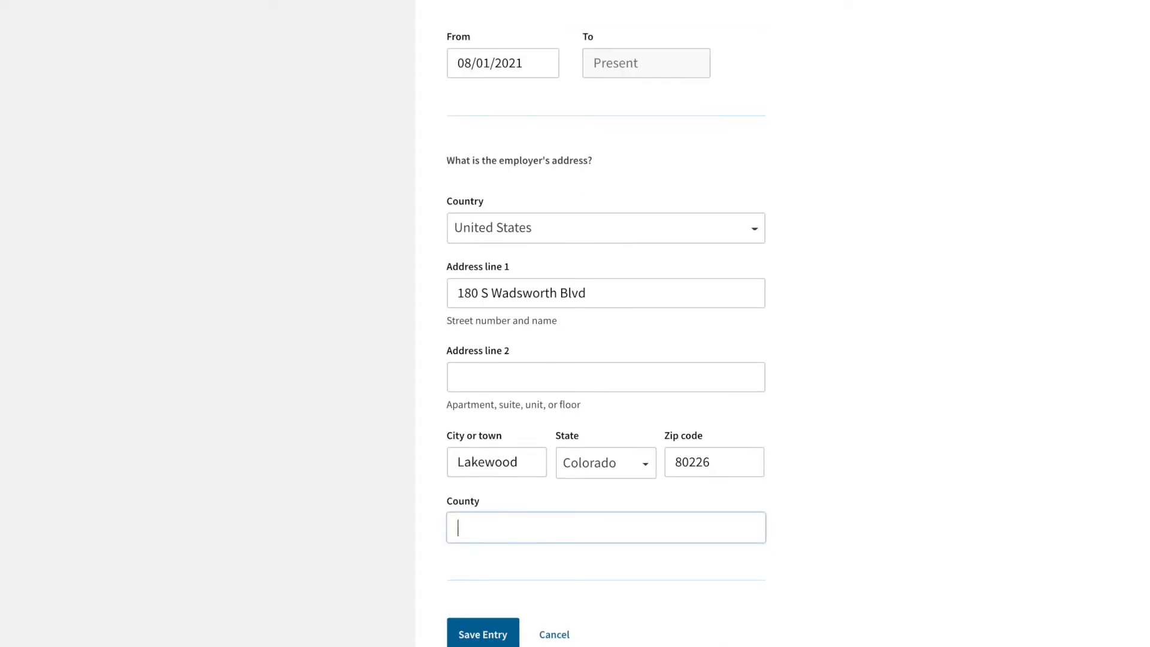
type("Jefferso")
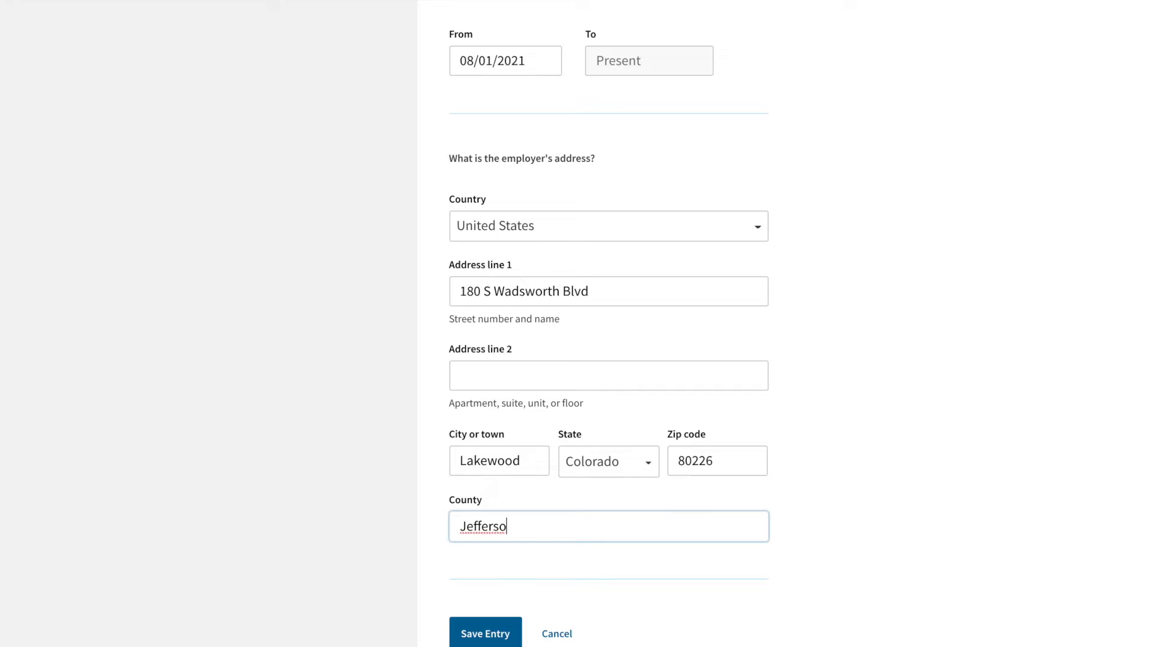
type("n County")
left_click(488, 639)
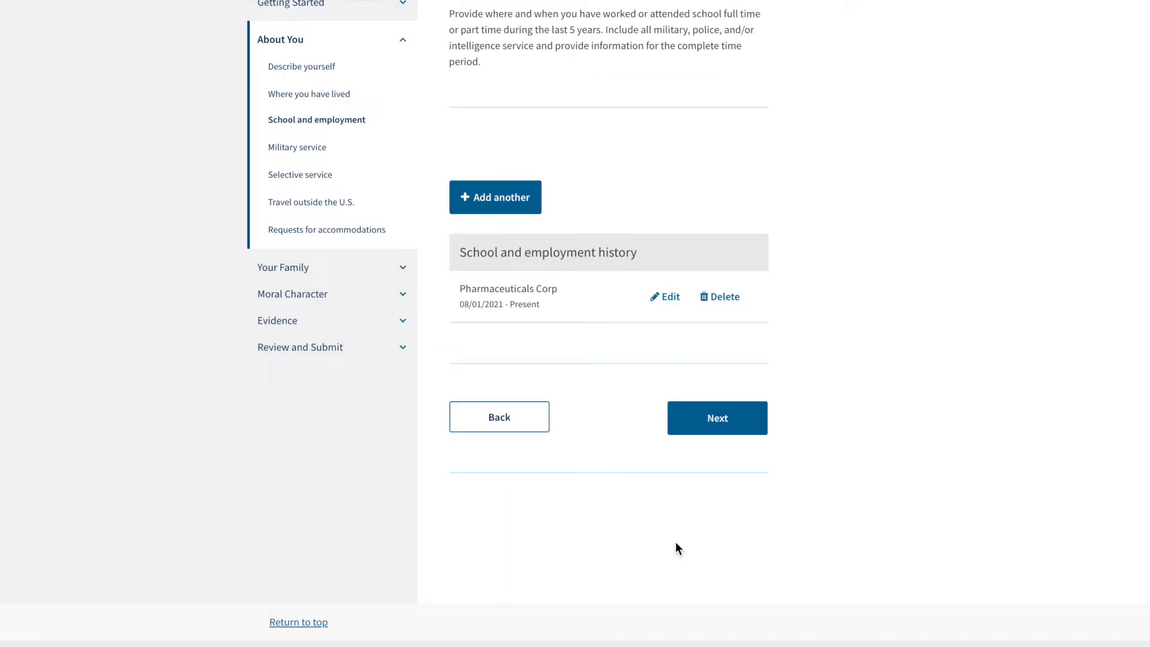
left_click(747, 424)
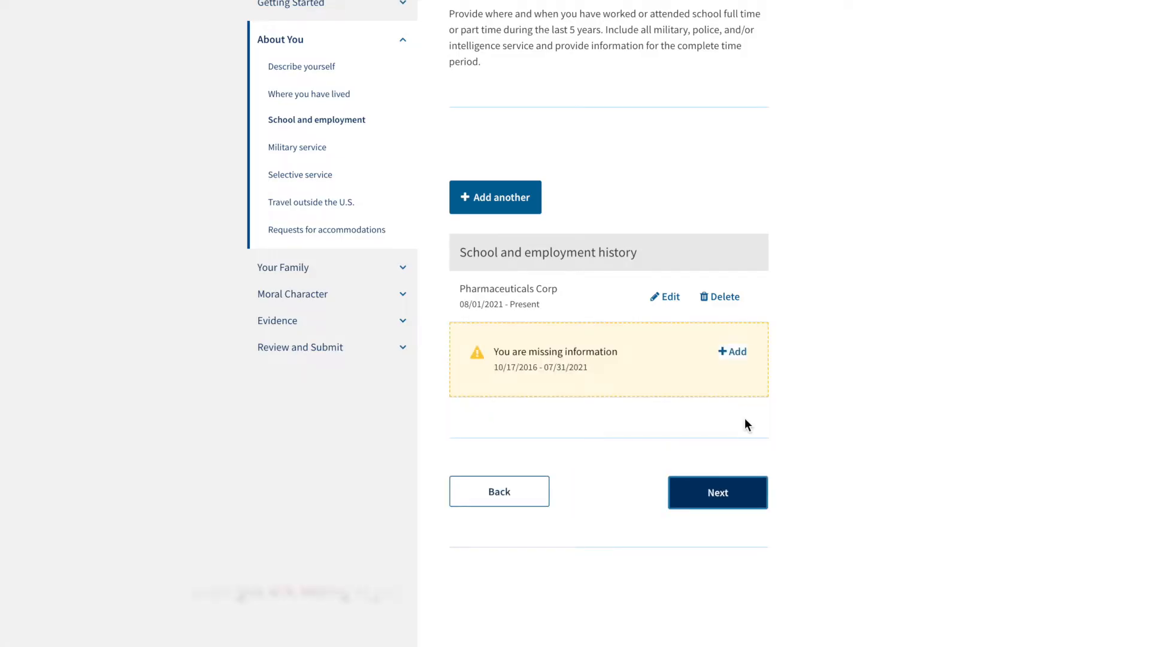
Step: Add a period of unemployment from 03/28/2018 to 08/31/2021 for the missing history and save the entry
left_click(734, 353)
scroll(735, 352, "down", 3)
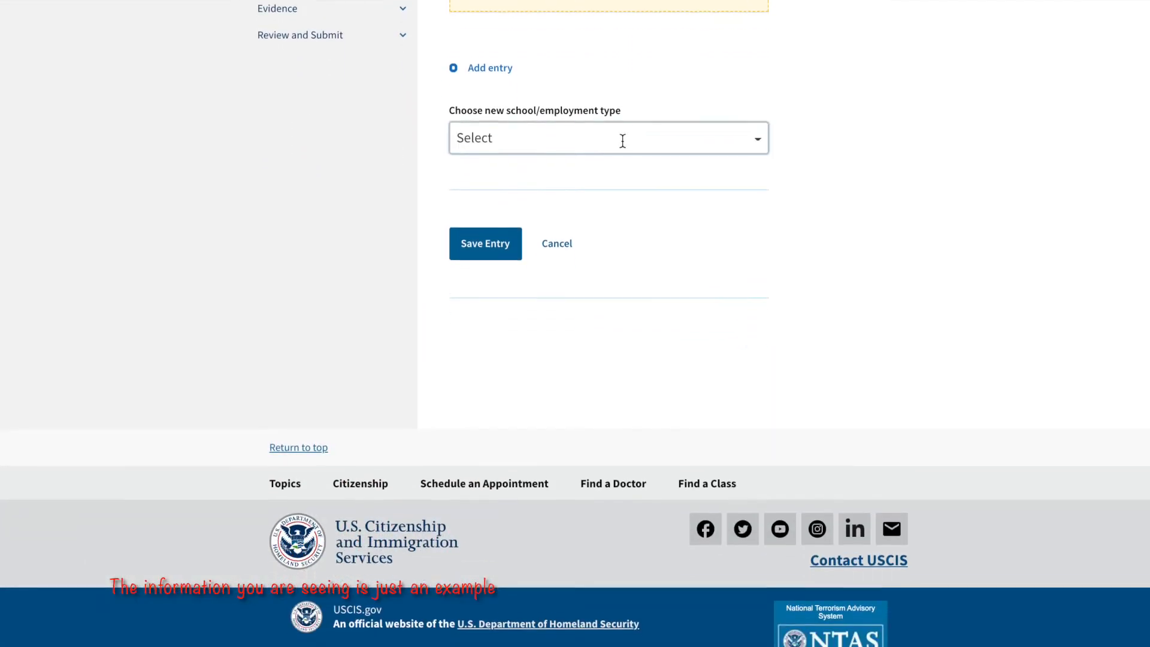
left_click(611, 122)
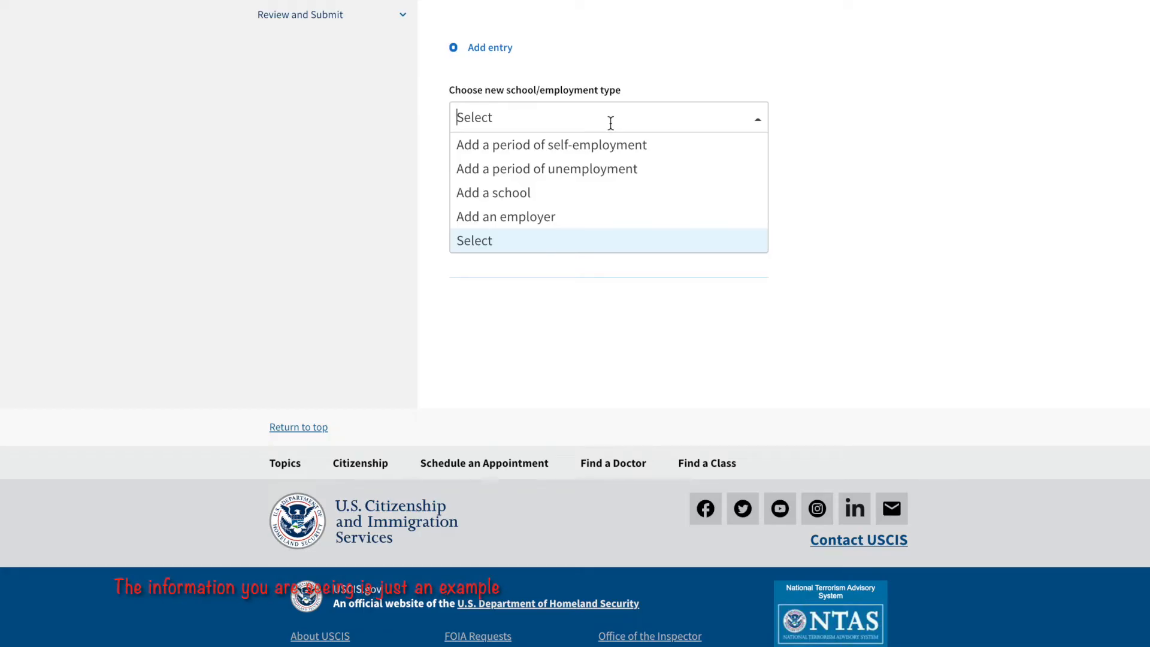
left_click(469, 170)
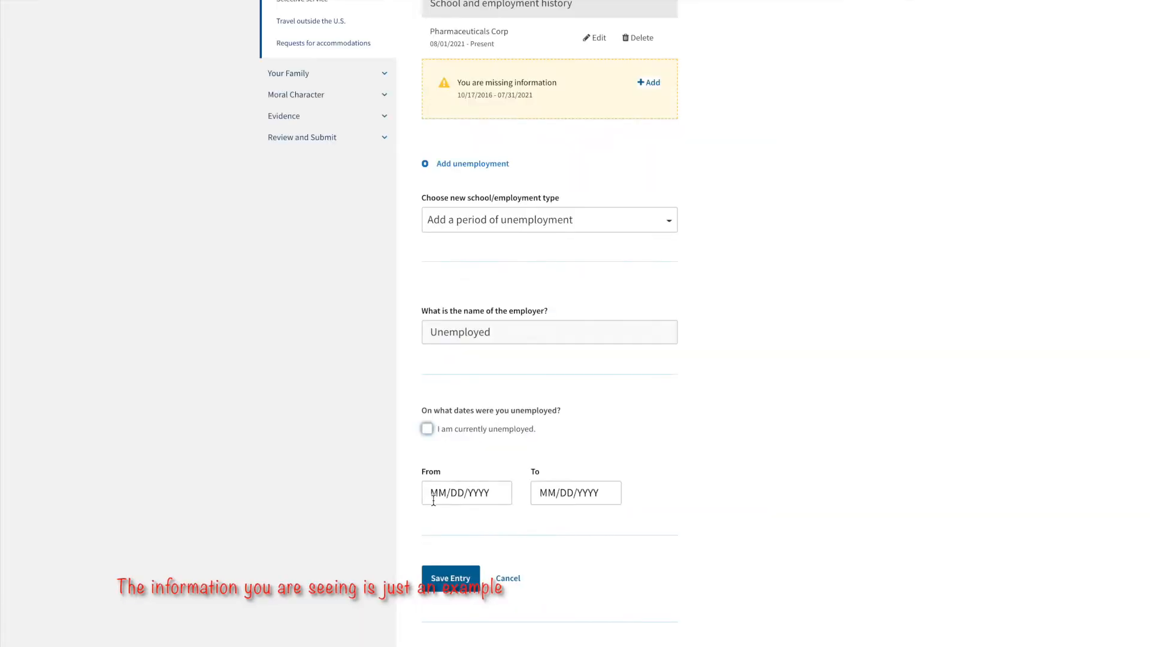
left_click(433, 500)
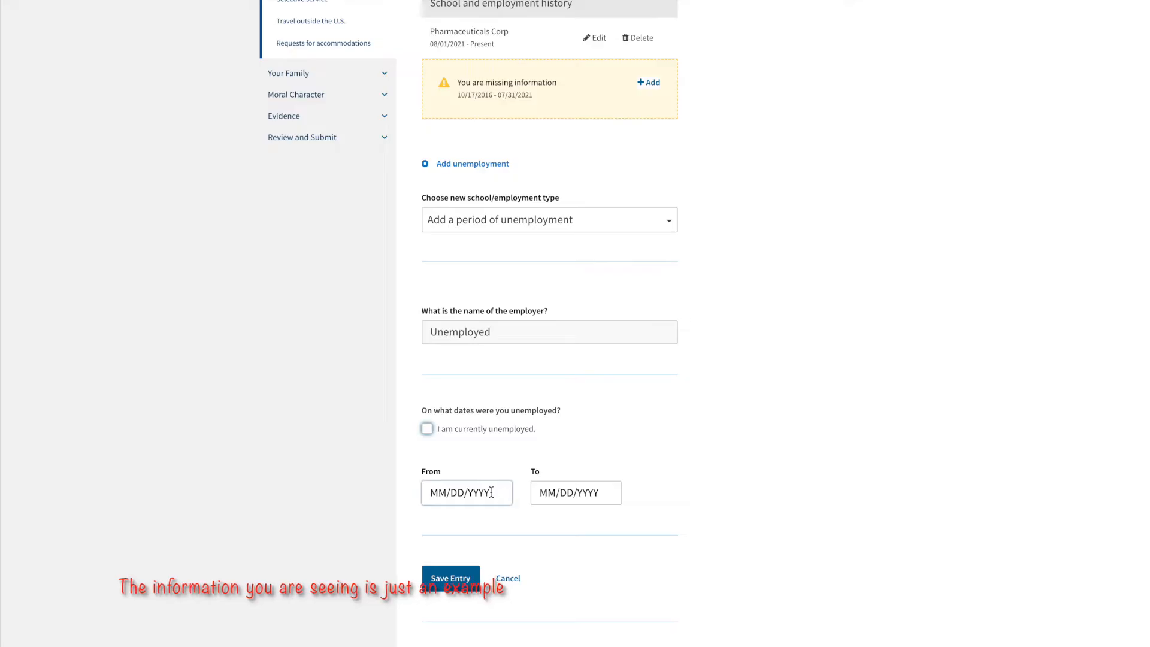
left_click(492, 493)
type("03/")
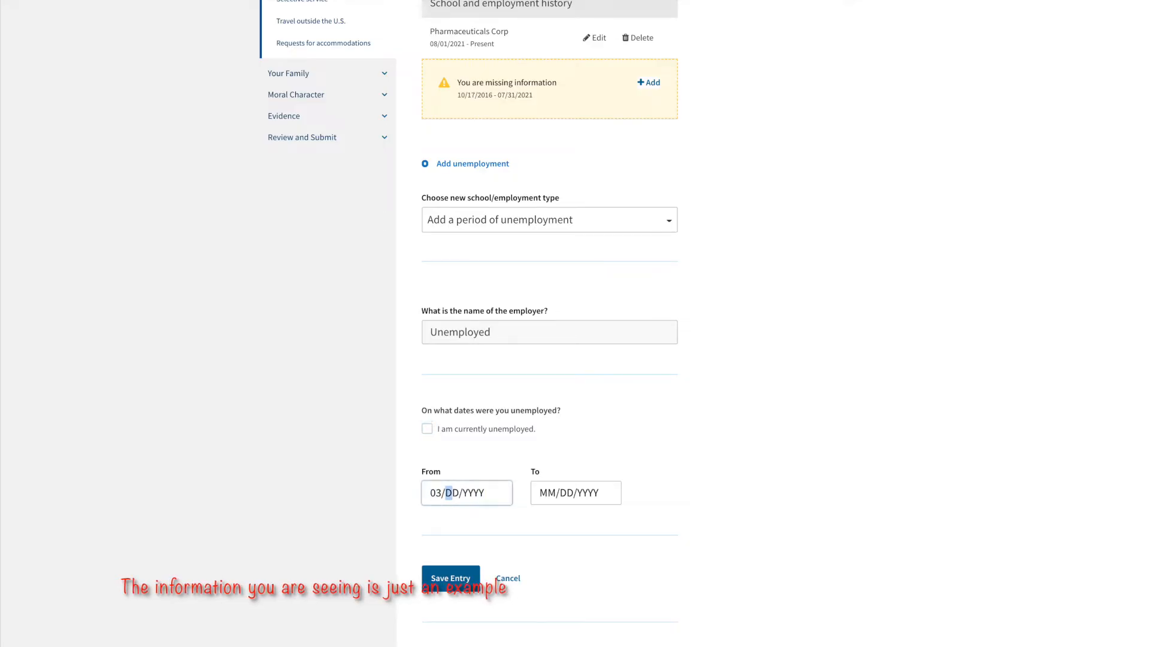
type("28/2018")
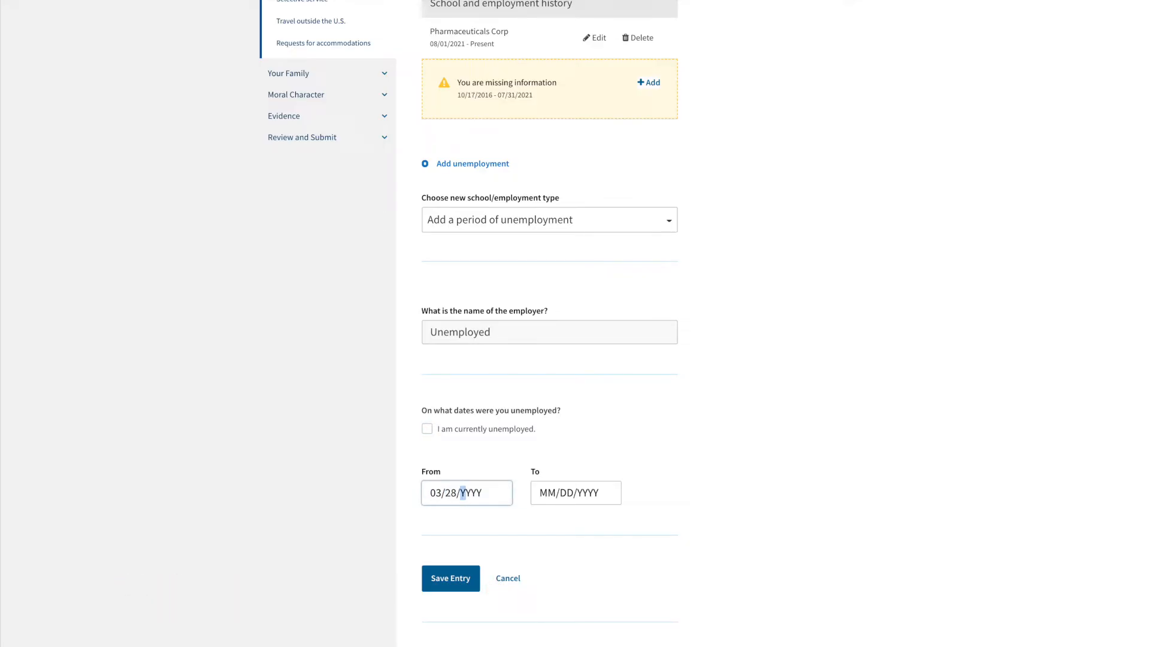
key("Tab")
type("08/31/2021")
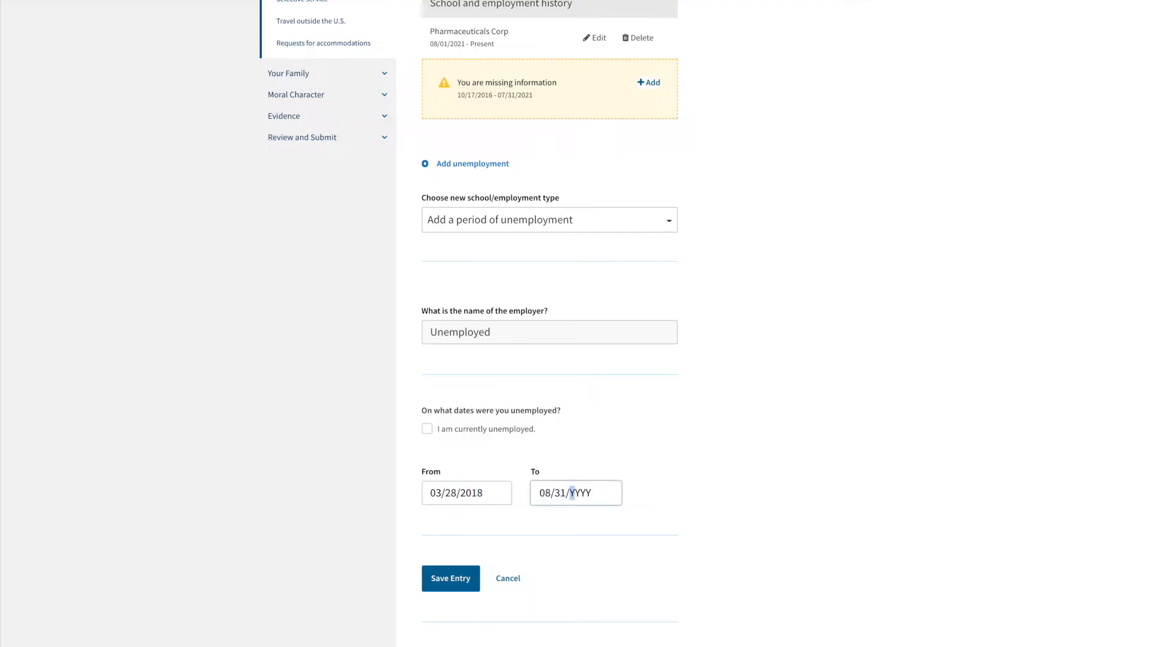
left_click(458, 576)
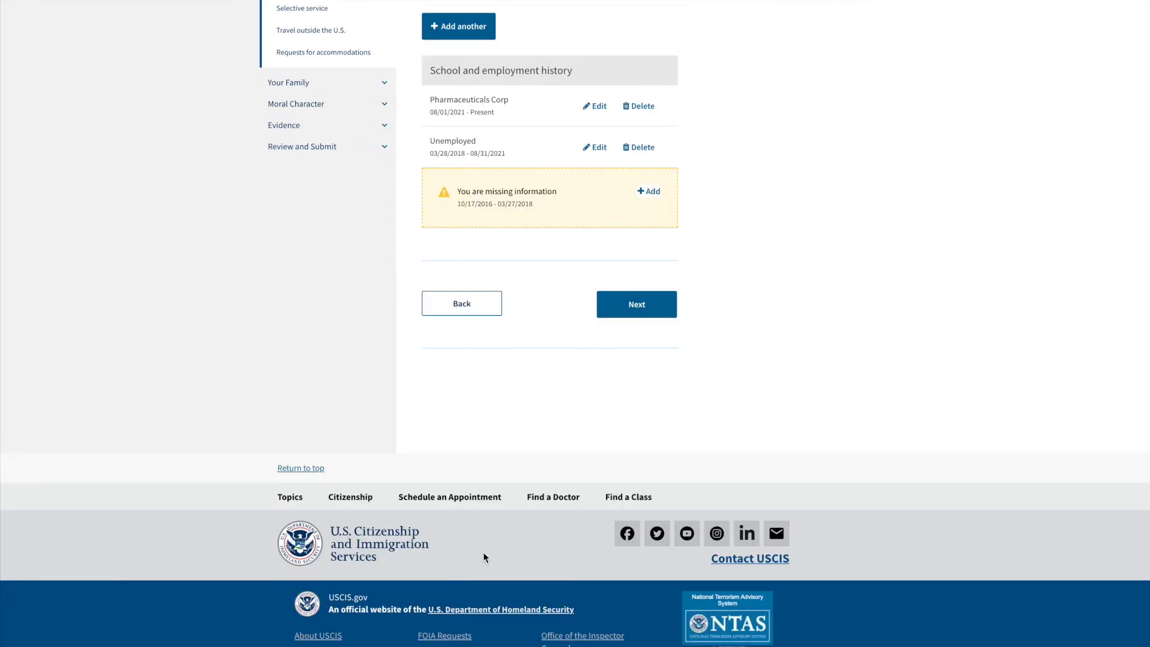
Step: Add Electronics Corp as an employer for the missing history, with the occupation Admin Support, Including Clerks
scroll(460, 578, "up", 3)
left_click(649, 387)
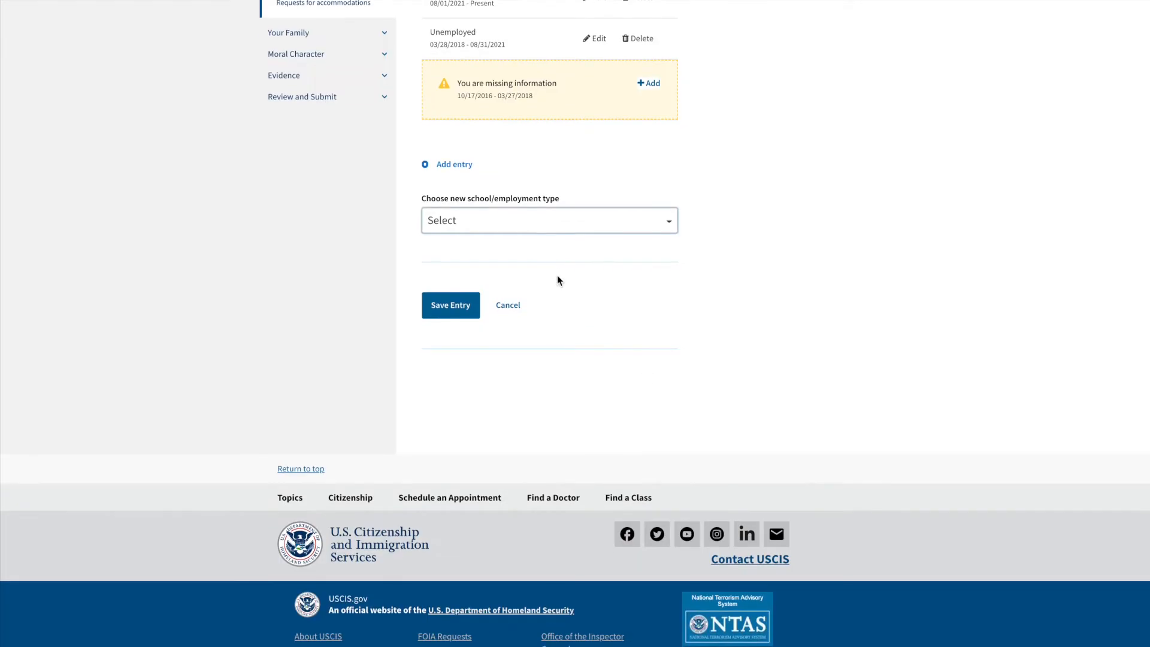
left_click(541, 222)
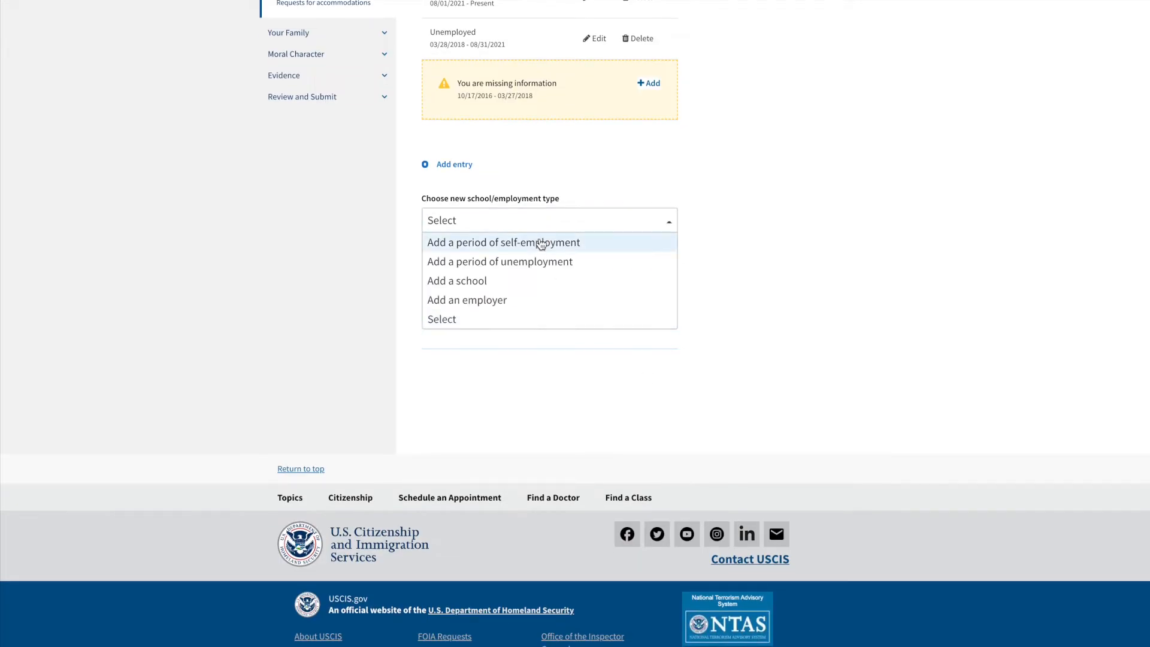
left_click(506, 301)
left_click(526, 328)
type("Ele")
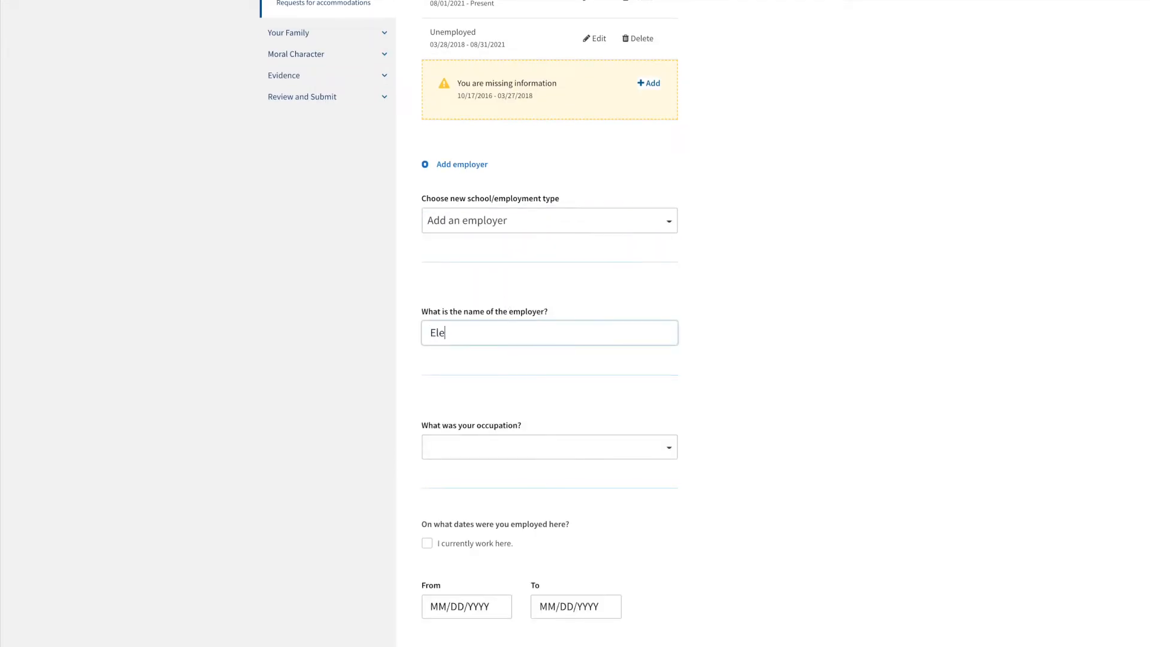
type("ctronics Corp")
left_click(539, 447)
left_click(514, 472)
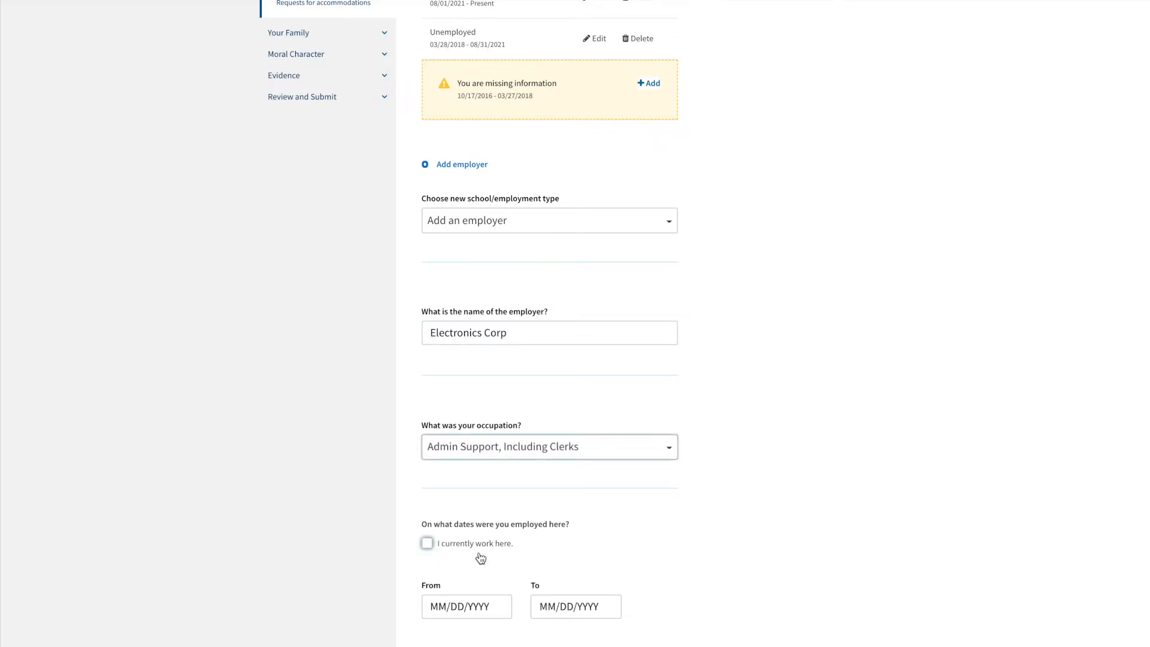
Step: Set the employment dates at Electronics Corp from 01/04/2014 to 03/27/2018
scroll(480, 555, "down", 1)
left_click(496, 521)
type("01/0")
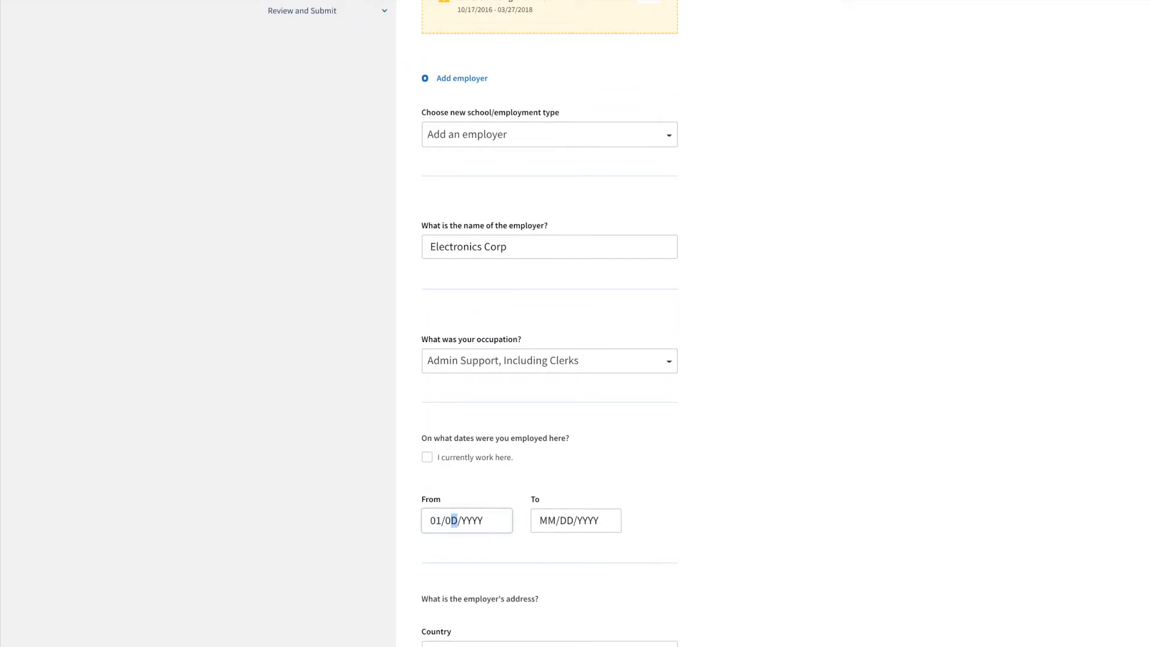
type("4/2014")
left_click(567, 522)
type("03/27/20")
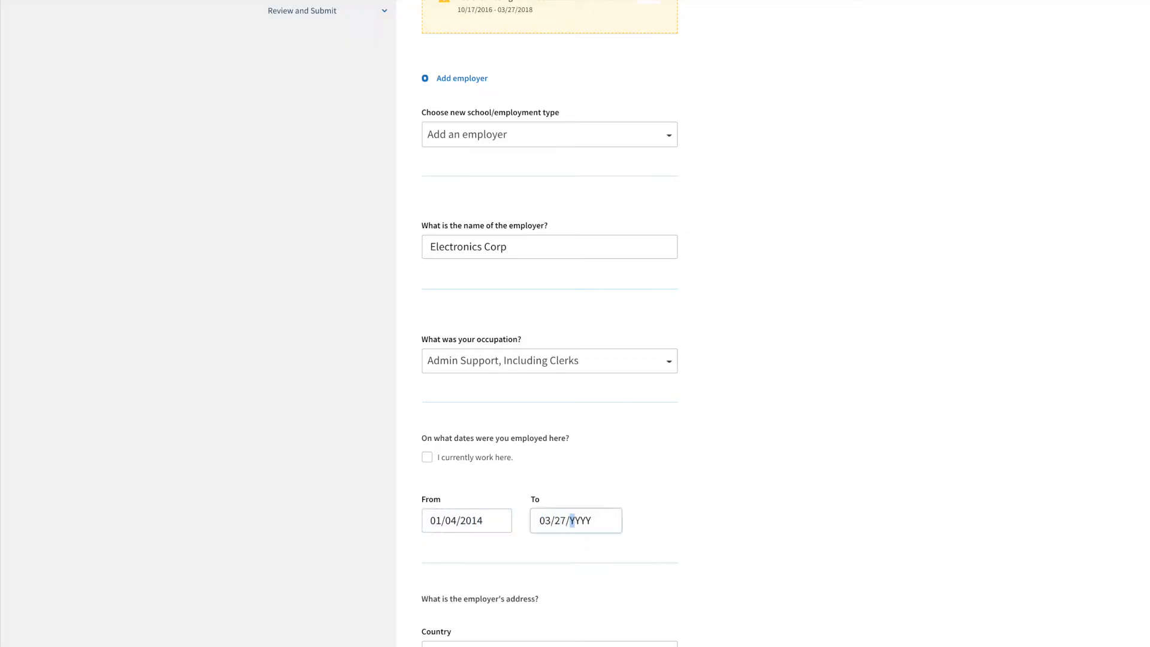
type("18")
Step: Set the employer's country to Philippines and enter the employer's street address
scroll(562, 583, "down", 3)
left_click(533, 457)
type("ph")
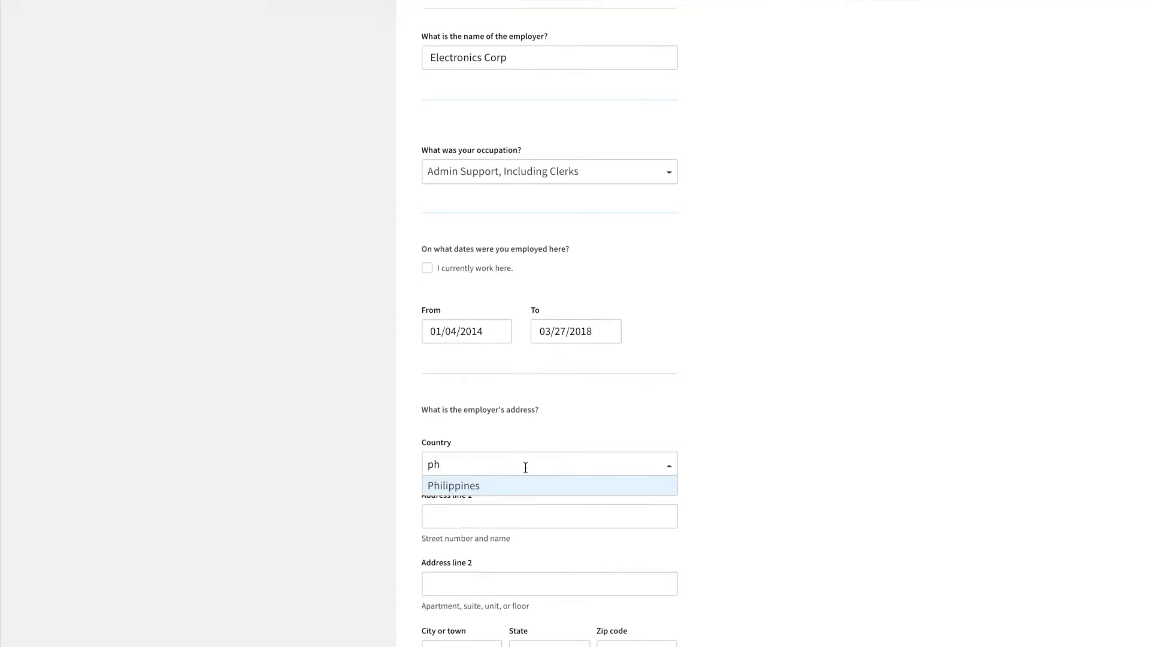
key("Return")
left_click(493, 517)
type("MEPZA")
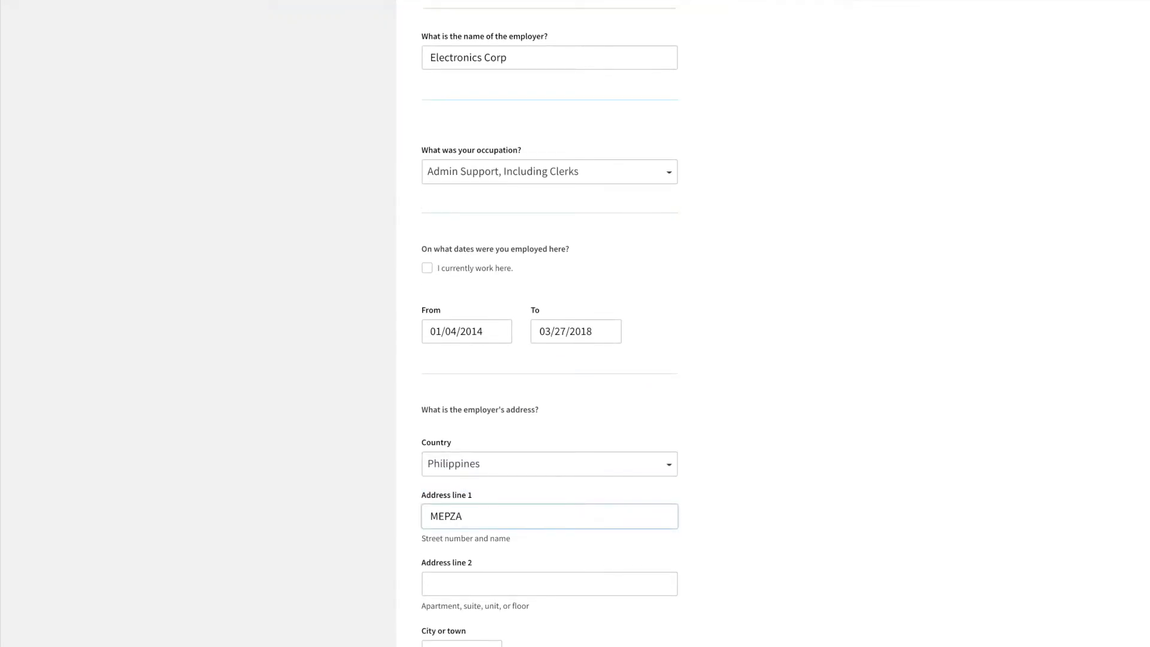
type(" 3 Tamiya")
Step: Fill in the employer's city, province and postal code, save the entry, and continue to the military service questions
scroll(458, 453, "down", 3)
left_click(457, 451)
type("Lapulapu")
key("Tab")
type("Cebu")
left_click(580, 506)
type("6015")
left_click(444, 589)
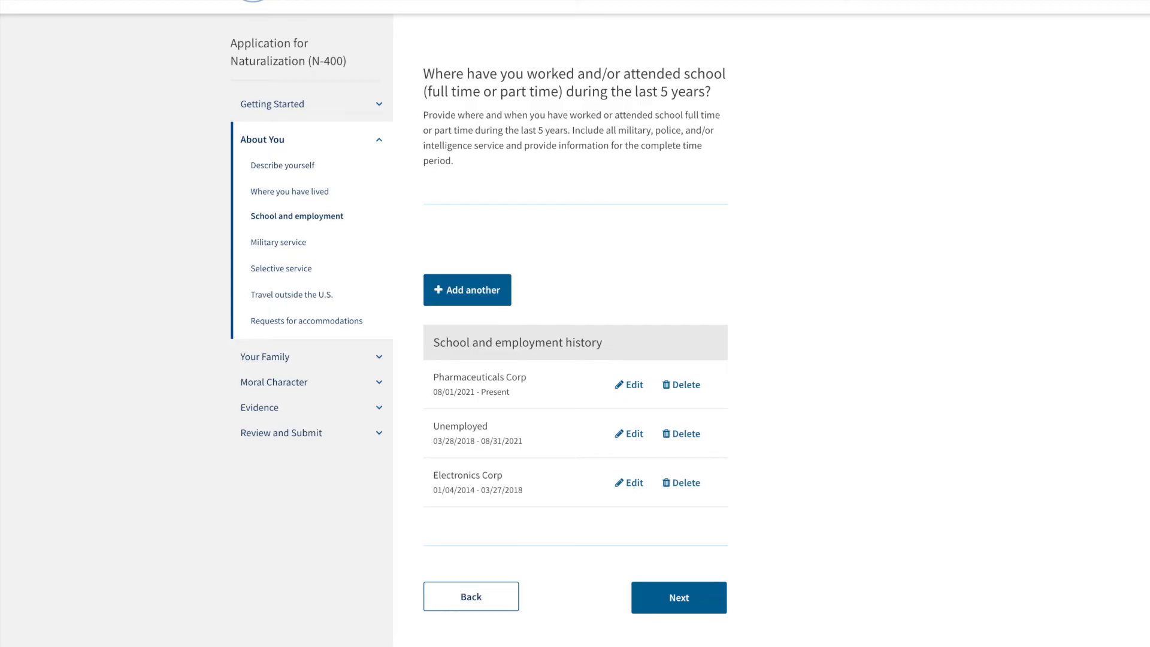
left_click(695, 606)
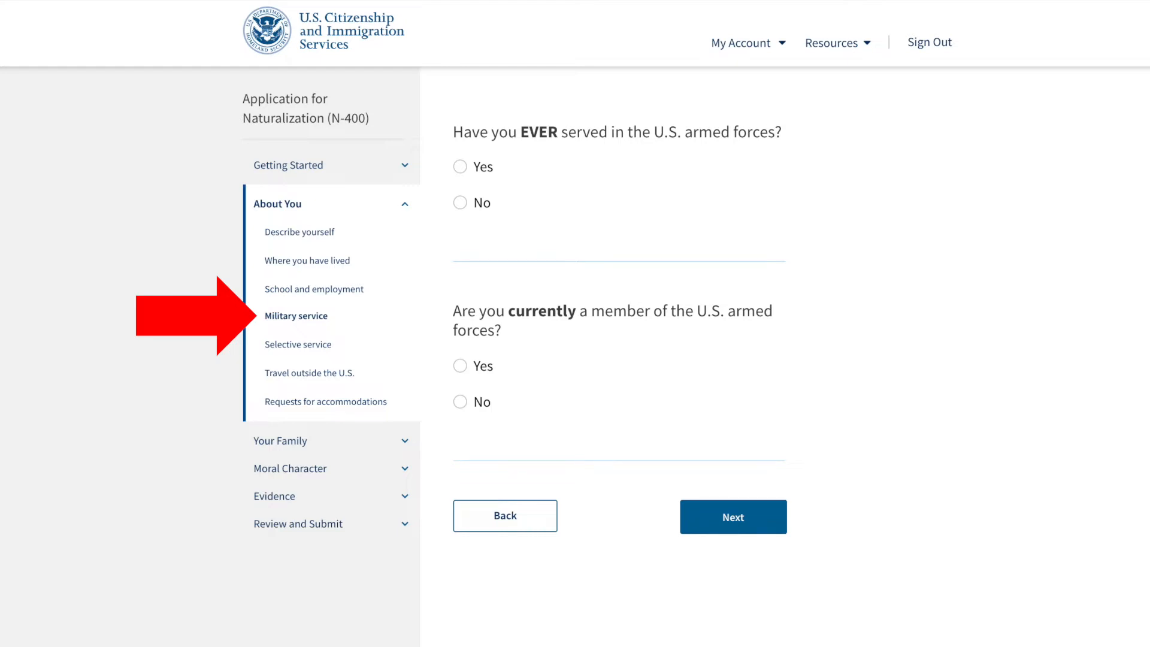
Step: Answer No to both U.S. armed forces questions and to the selective service question, continuing past each page
left_click(486, 205)
left_click(479, 410)
left_click(731, 516)
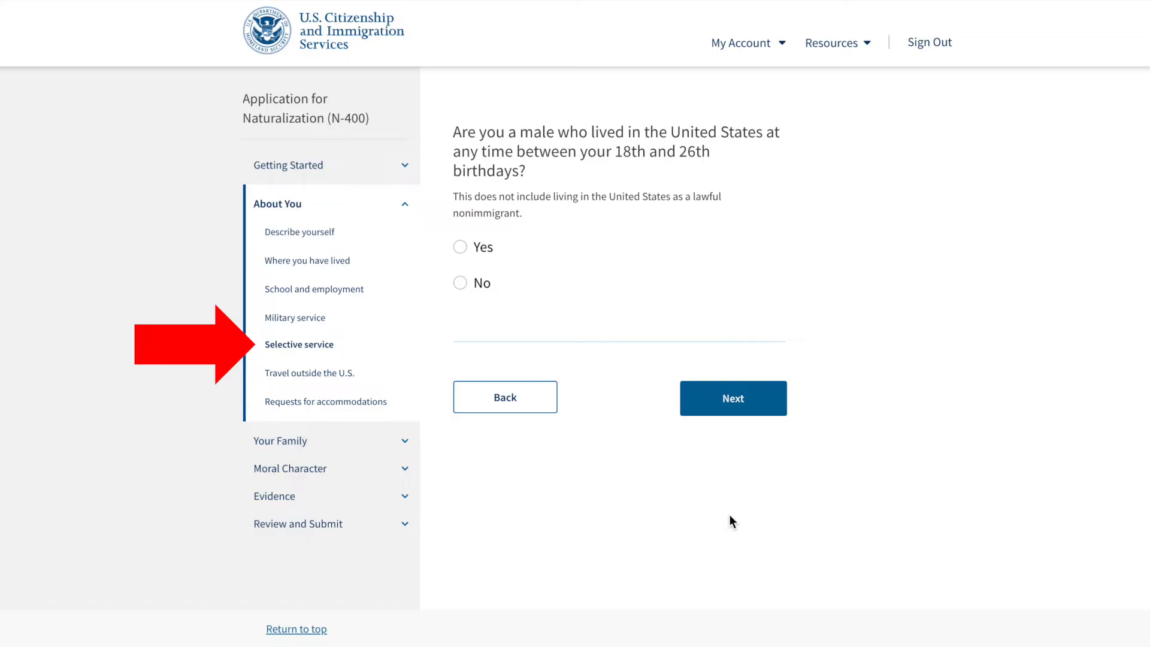
left_click(479, 291)
left_click(737, 407)
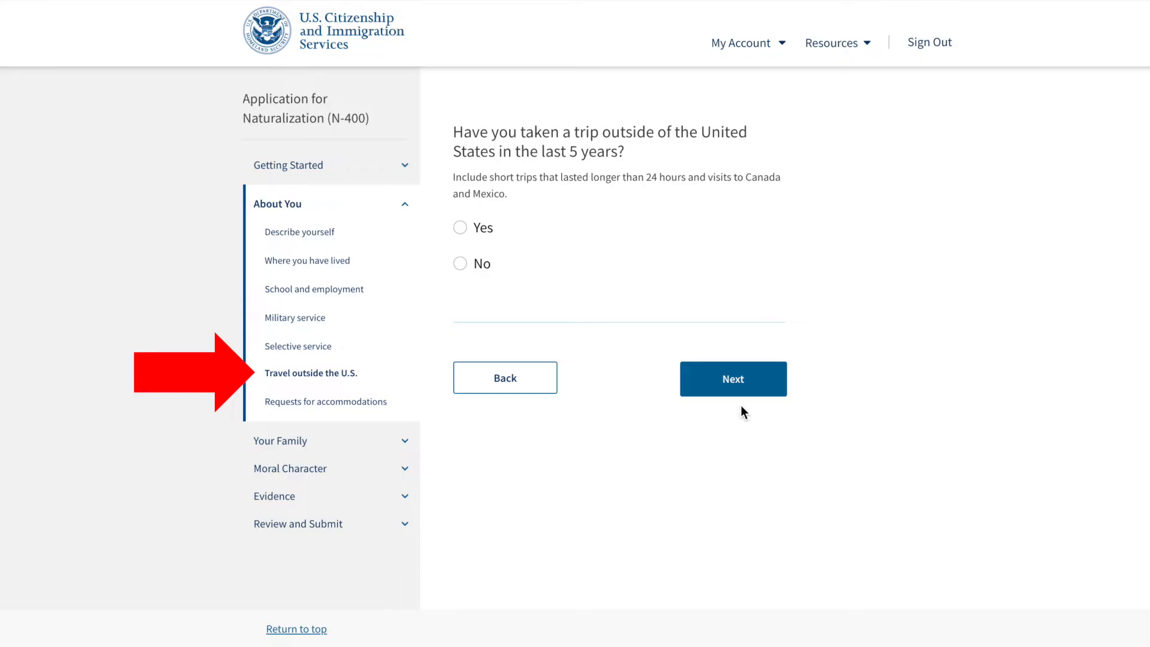
Step: Answer Yes to travel outside the U.S. and add a trip leaving 09/05/2019 and returning 10/05/2019
left_click(470, 230)
left_click(740, 377)
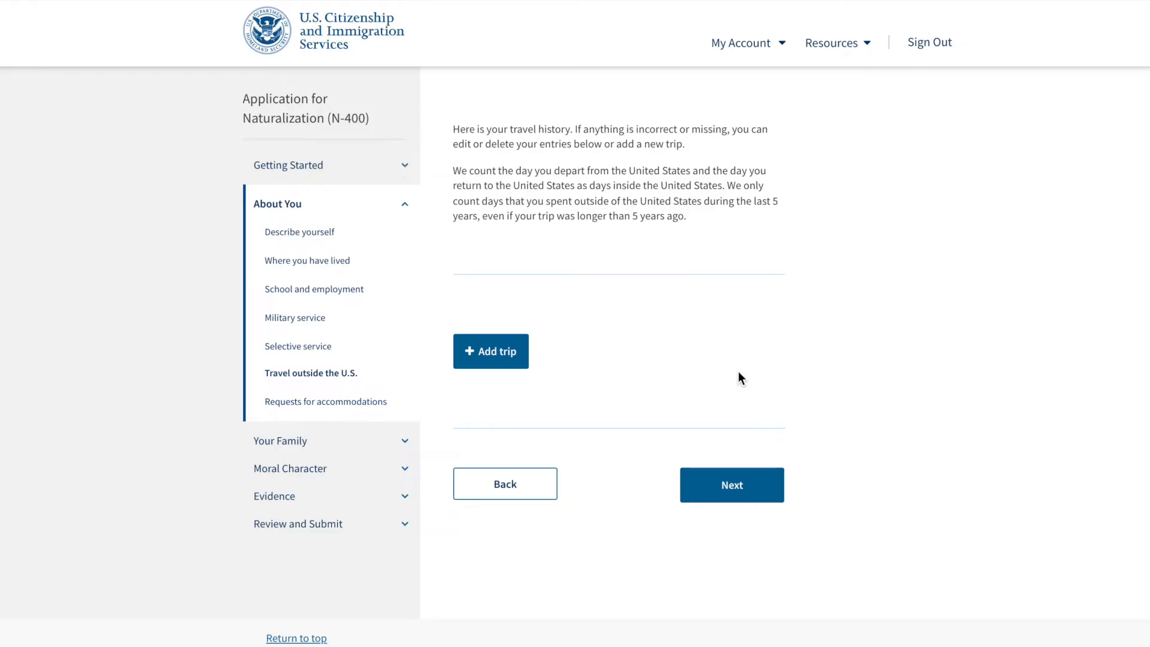
left_click(506, 351)
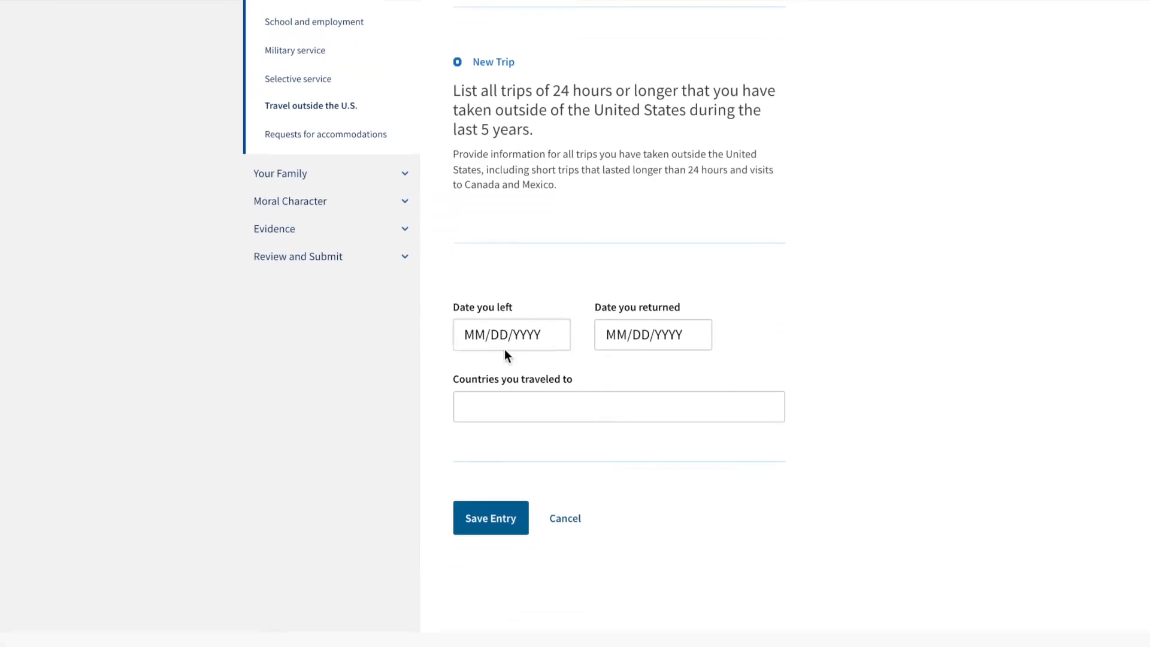
left_click_drag(541, 289, 454, 289)
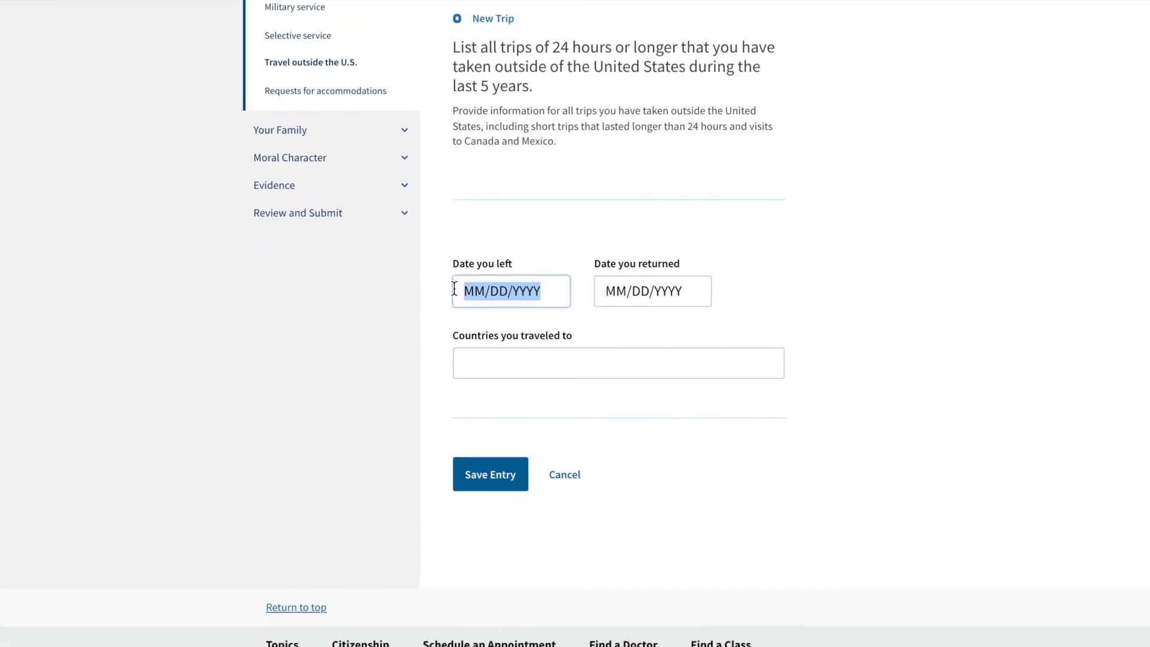
type("09052019")
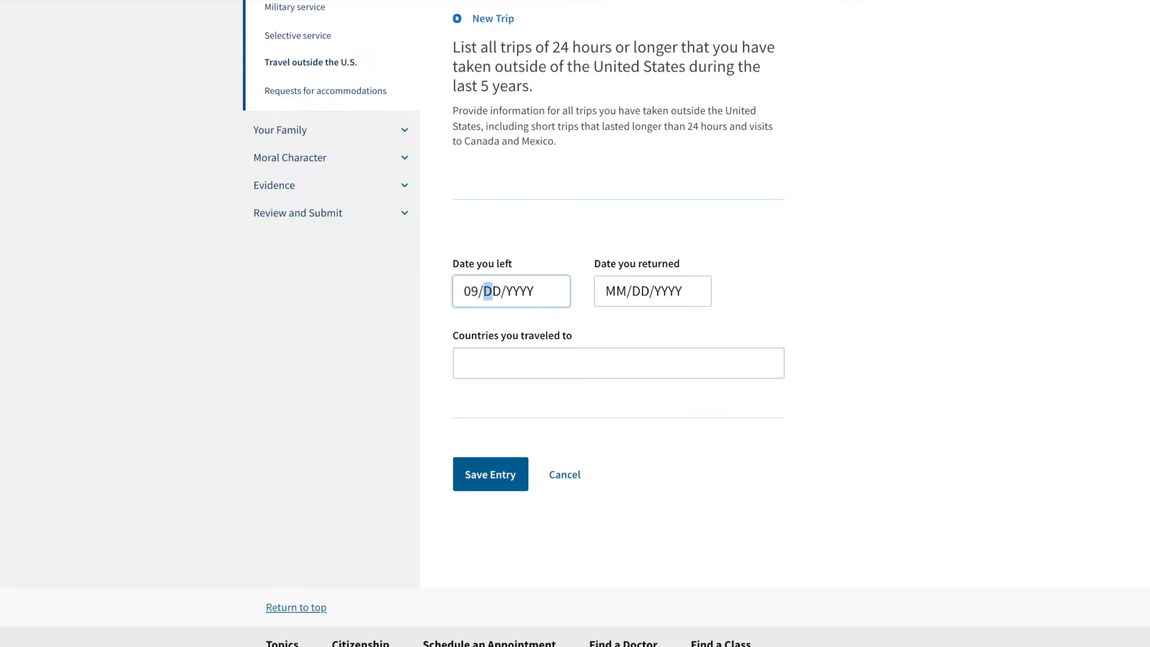
left_click(686, 292)
type("10/")
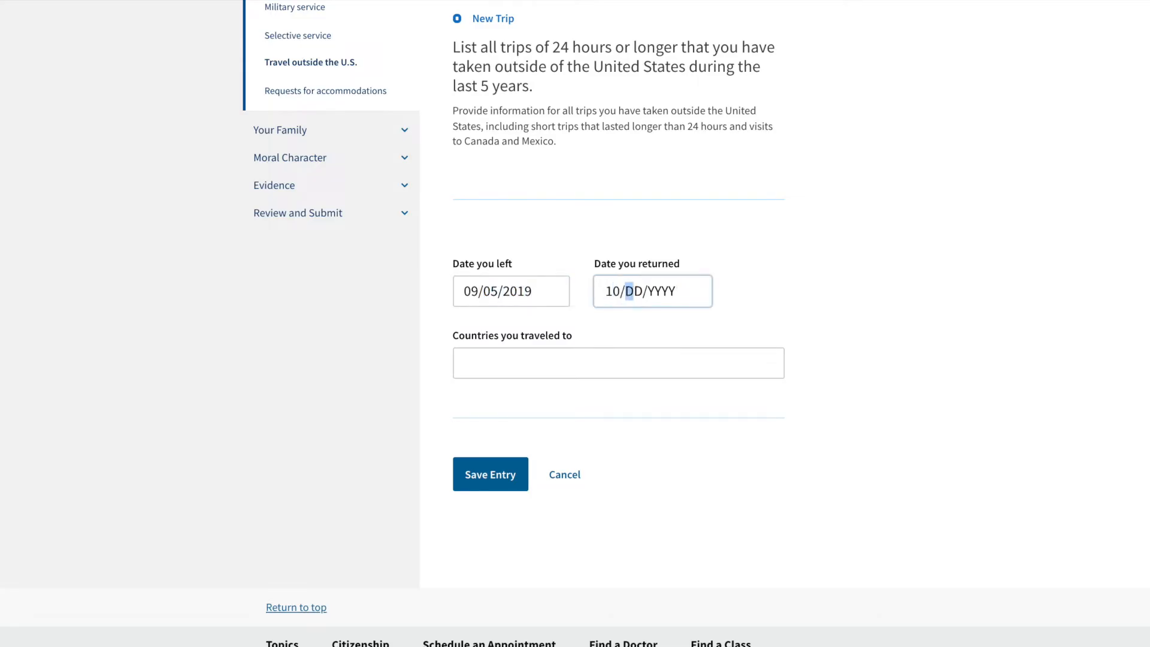
type("05/2019")
Step: Enter China and Philippines as the countries traveled to and save the trip
left_click(571, 366)
type("Ch")
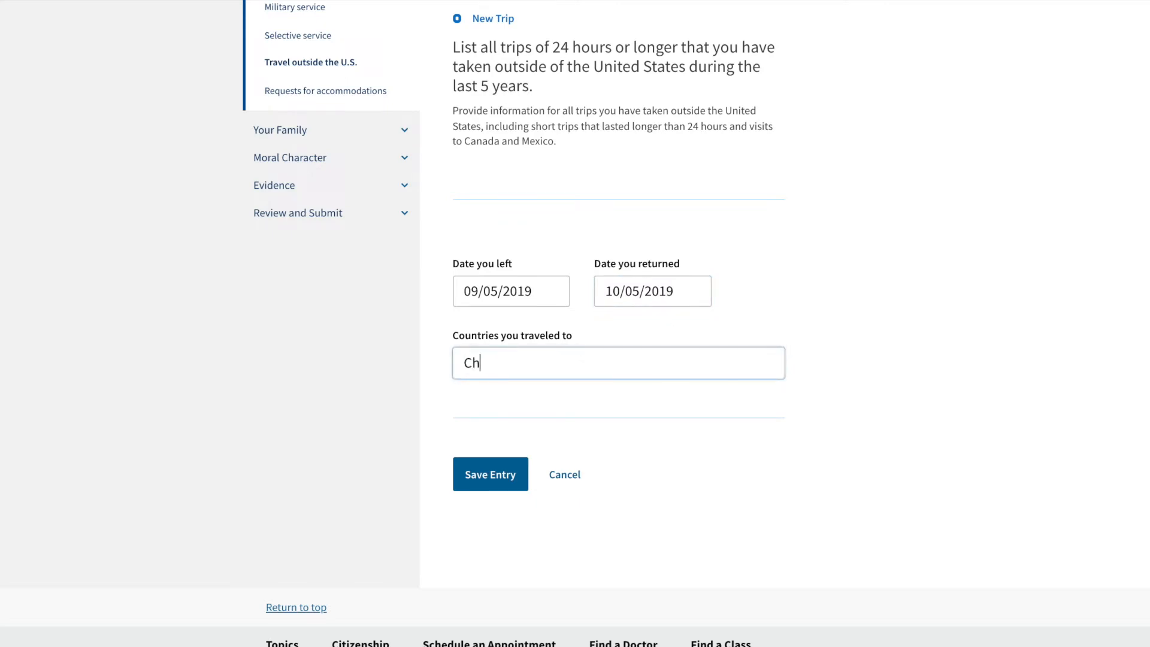
type("ina and Philippines")
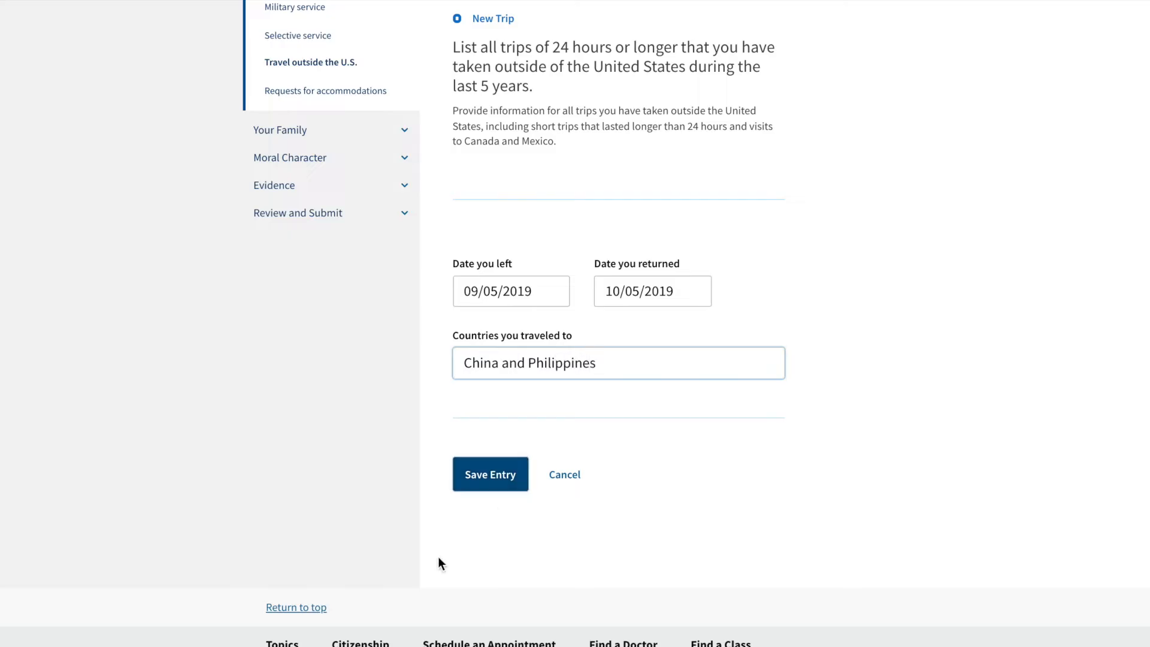
left_click(476, 485)
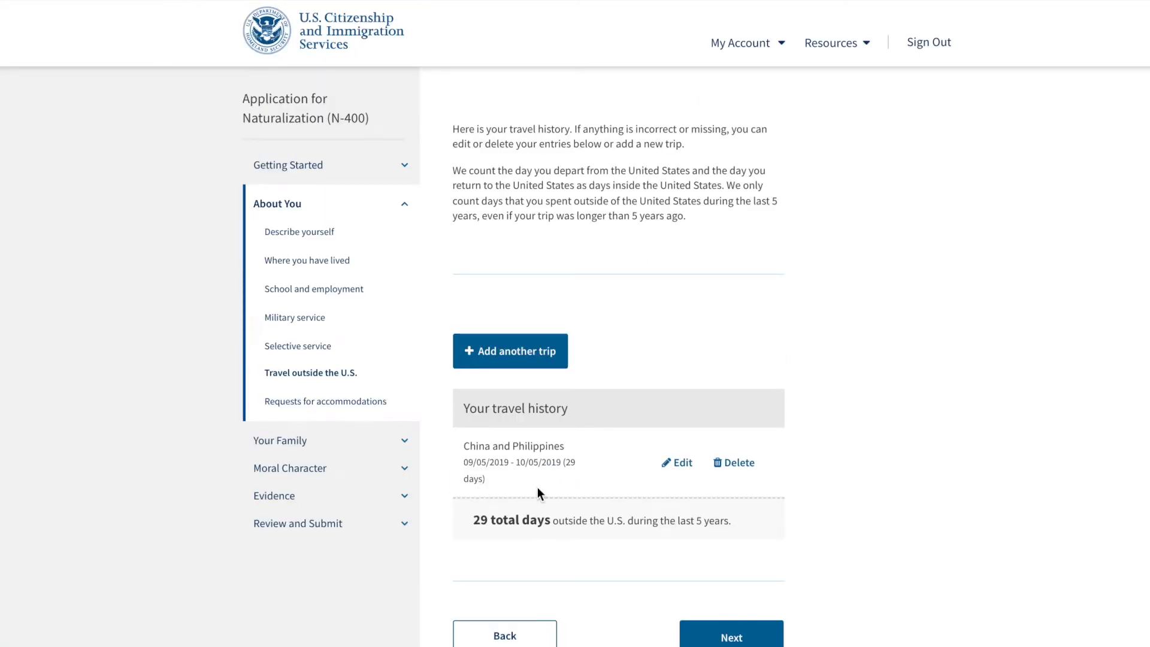
Step: Add another trip, to Japan from 02/17/2020 to 03/01/2020, and save the entry
left_click(515, 355)
left_click(452, 288)
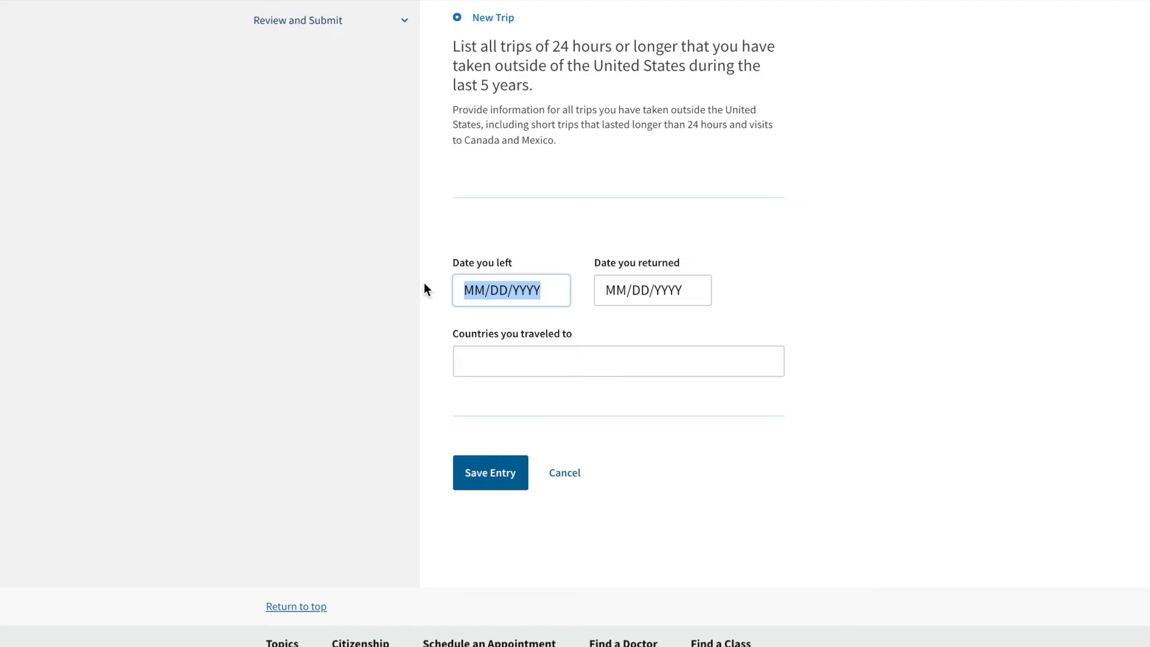
type("02/17/")
type("2020")
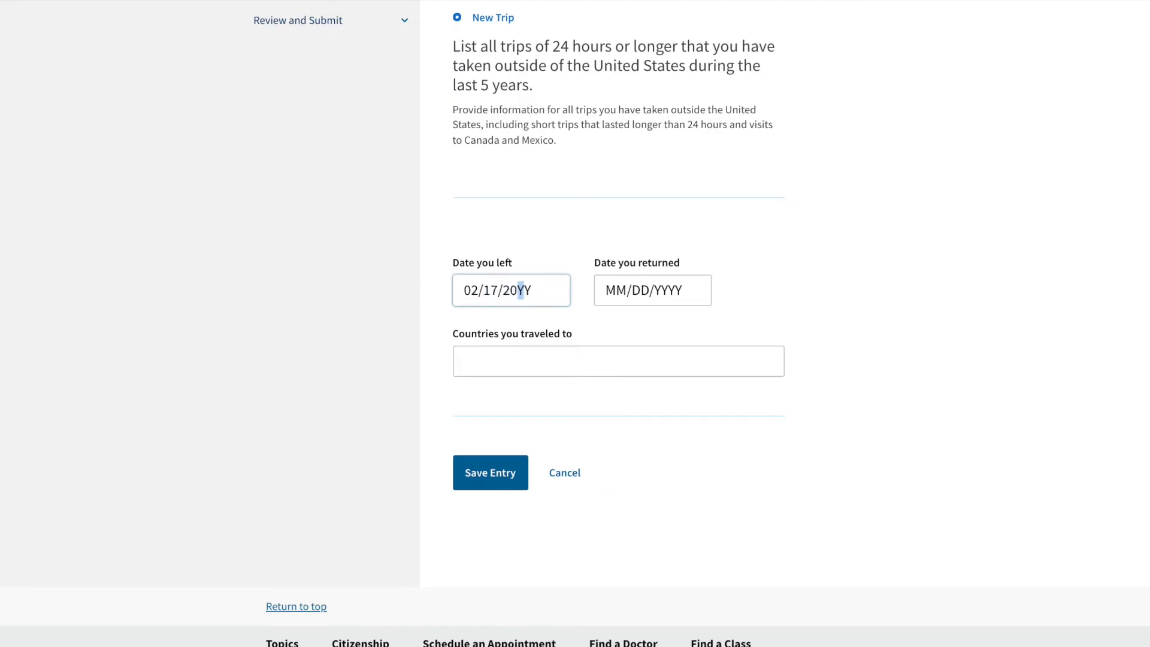
left_click(596, 287)
type("03012020")
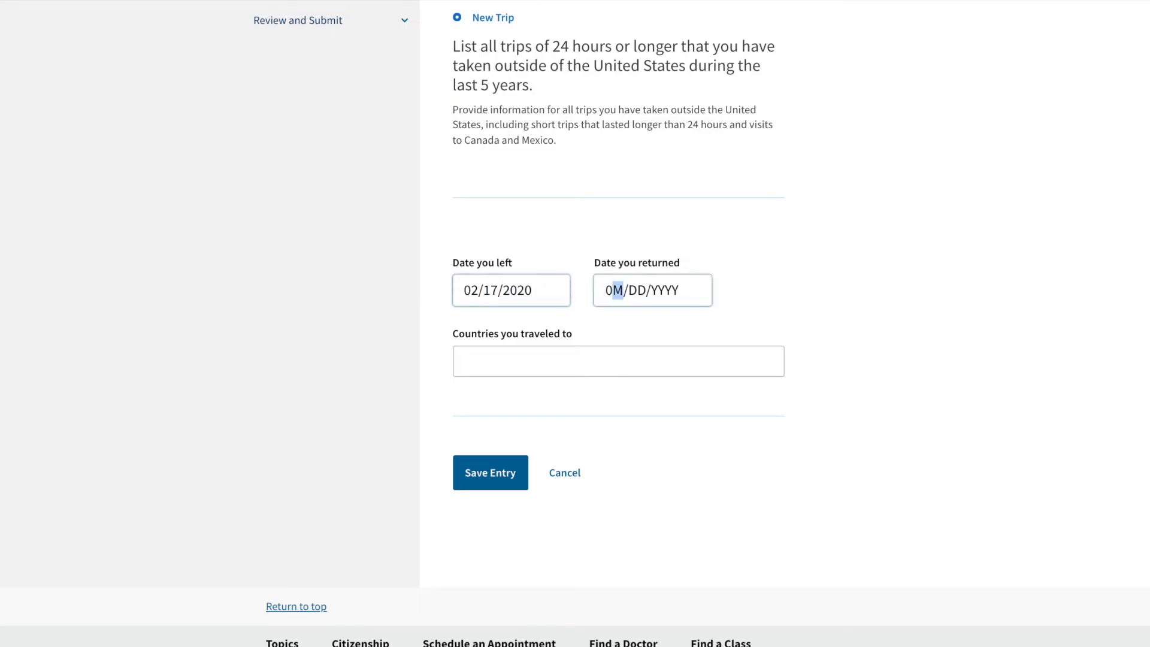
left_click(551, 361)
type("Japan")
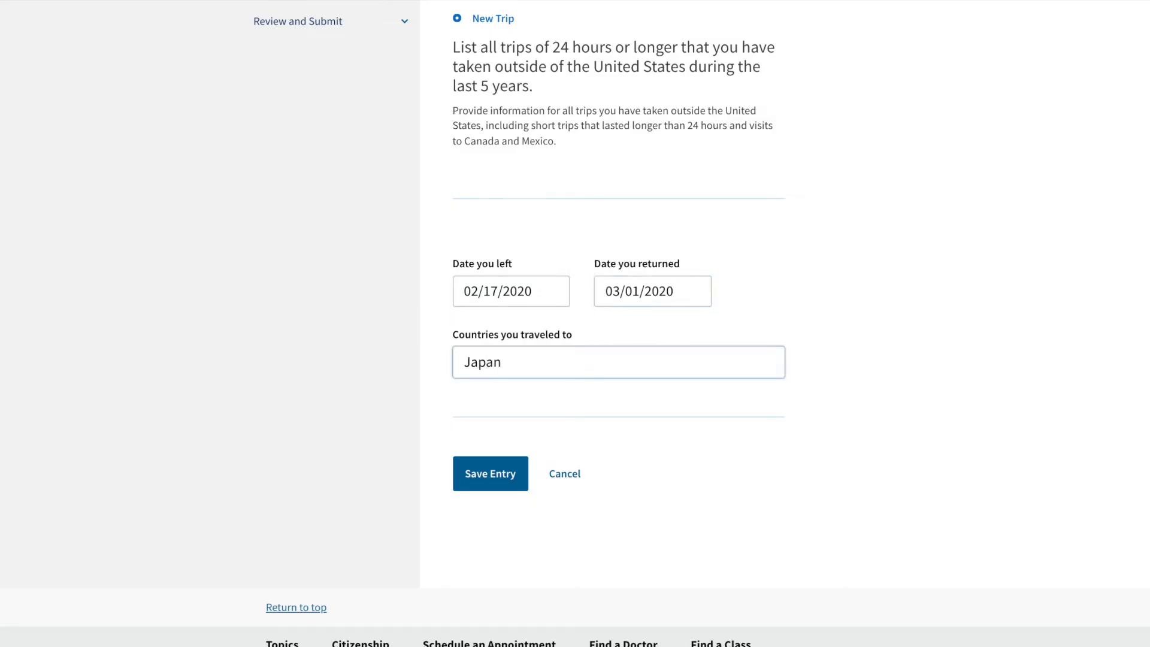
left_click(477, 473)
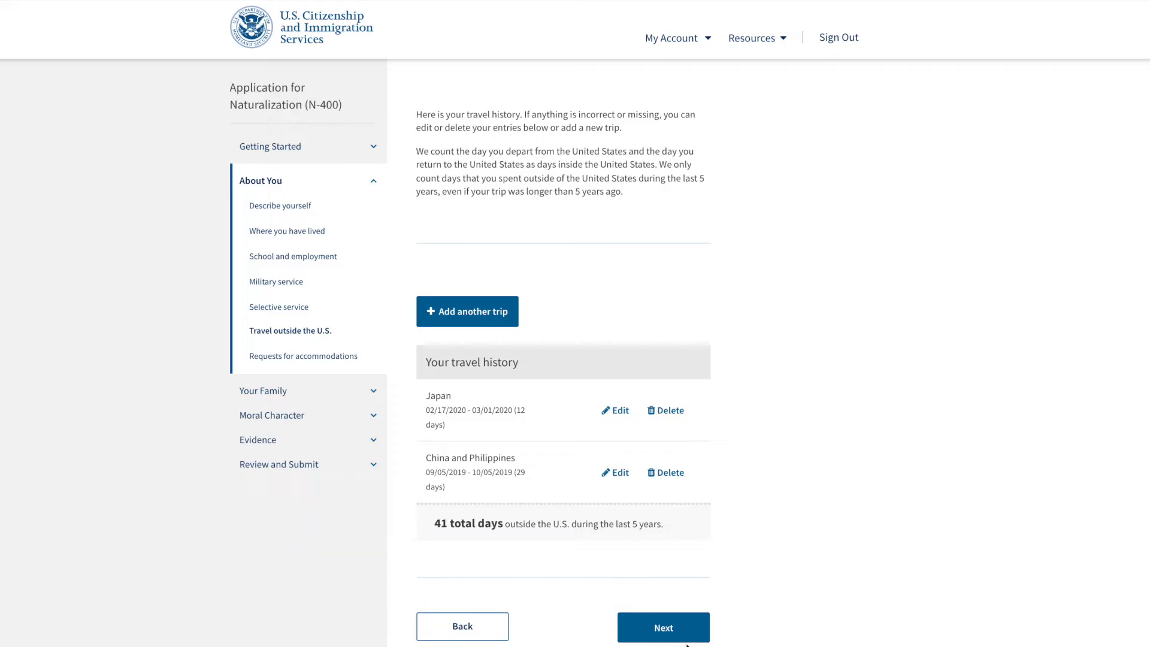
Step: Continue to the accommodation requests and answer No to both the disability exception and the accommodation question
left_click(664, 628)
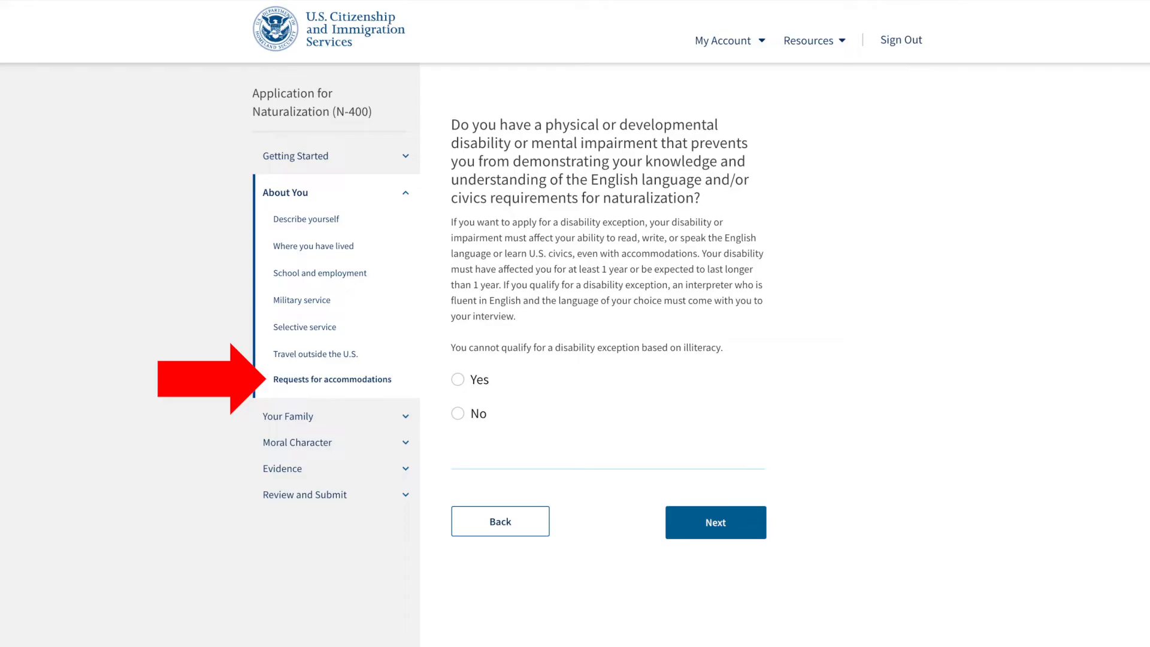
left_click(467, 412)
left_click(729, 525)
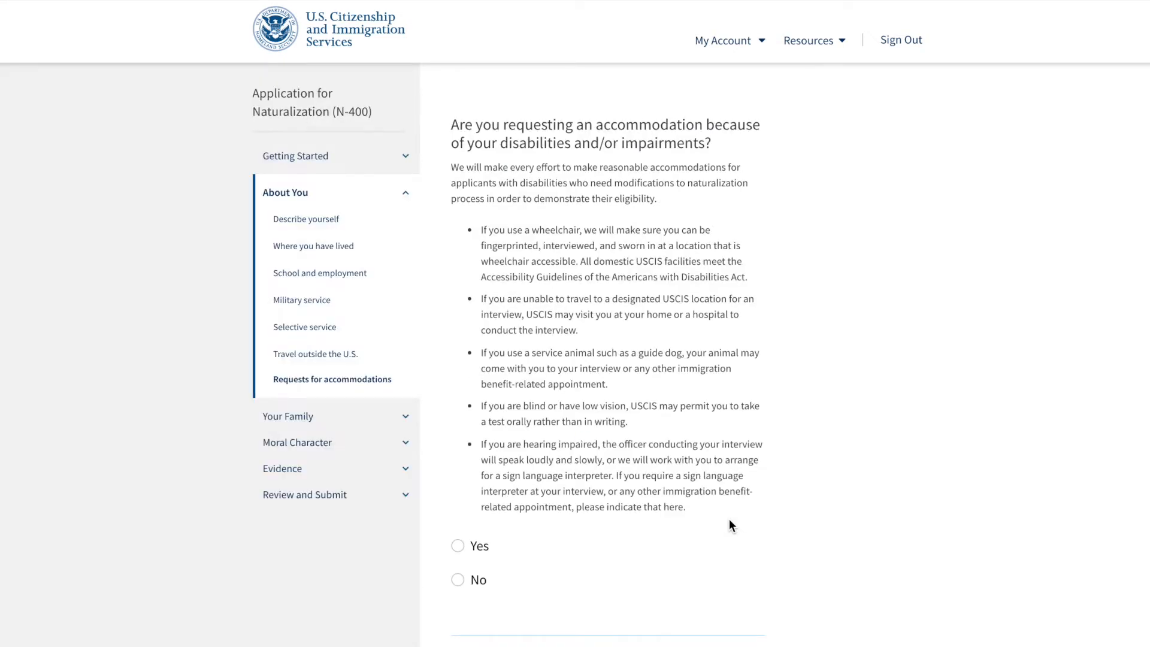
left_click(457, 579)
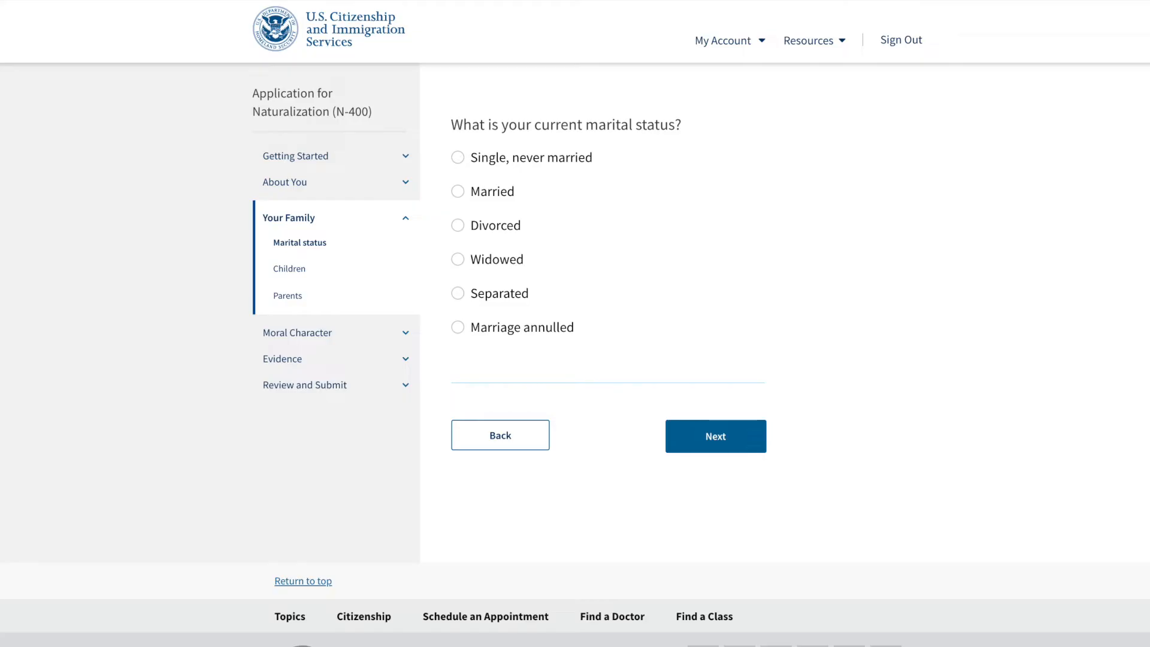
Step: Set the current marital status to Married and enter the current spouse's first, middle and last names
left_click(463, 191)
left_click(714, 435)
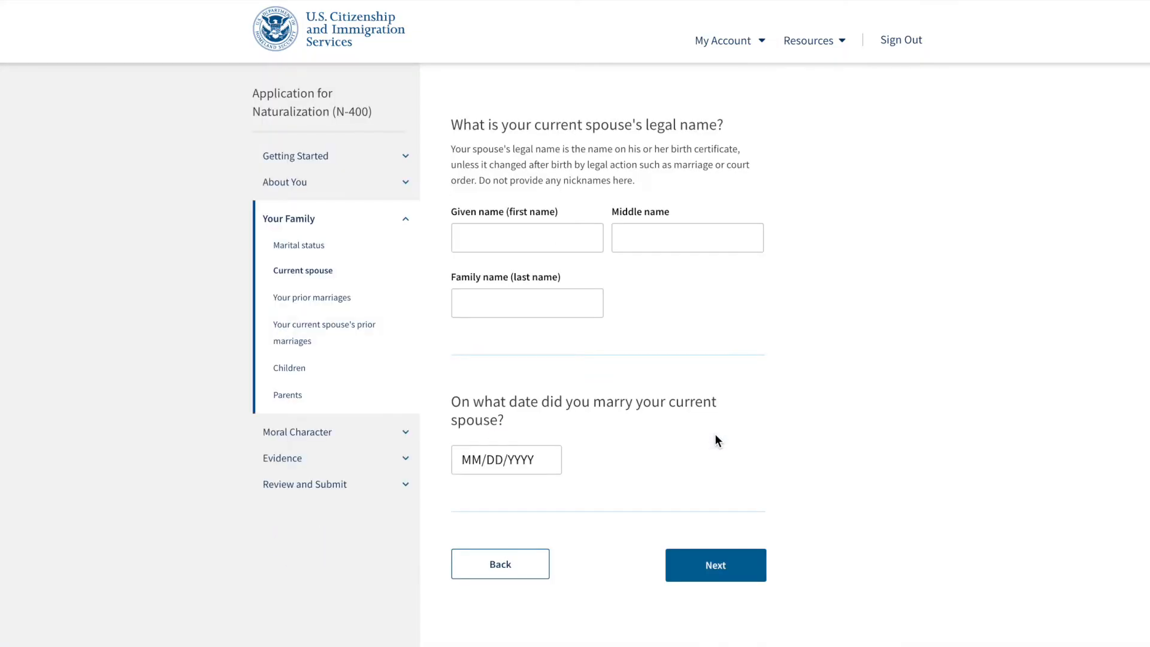
left_click(525, 236)
type("John")
left_click(711, 233)
type("Smith")
left_click(550, 302)
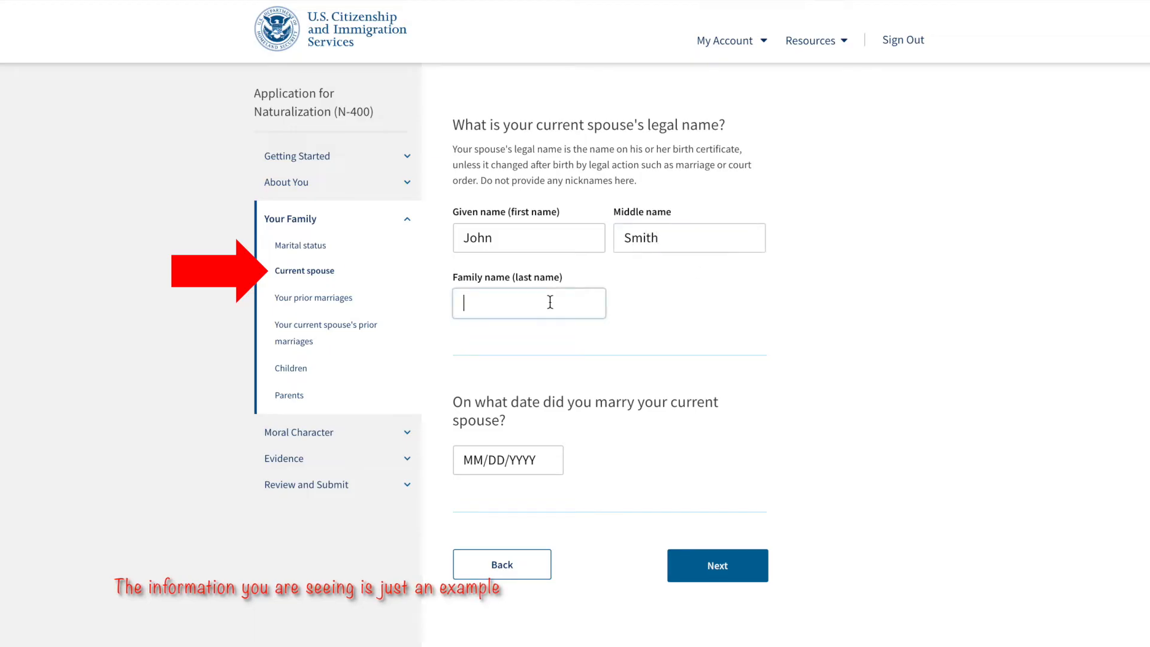
type("Brown")
Step: Set the date of marriage to the current spouse to 04/01/2018 and continue
key("Tab")
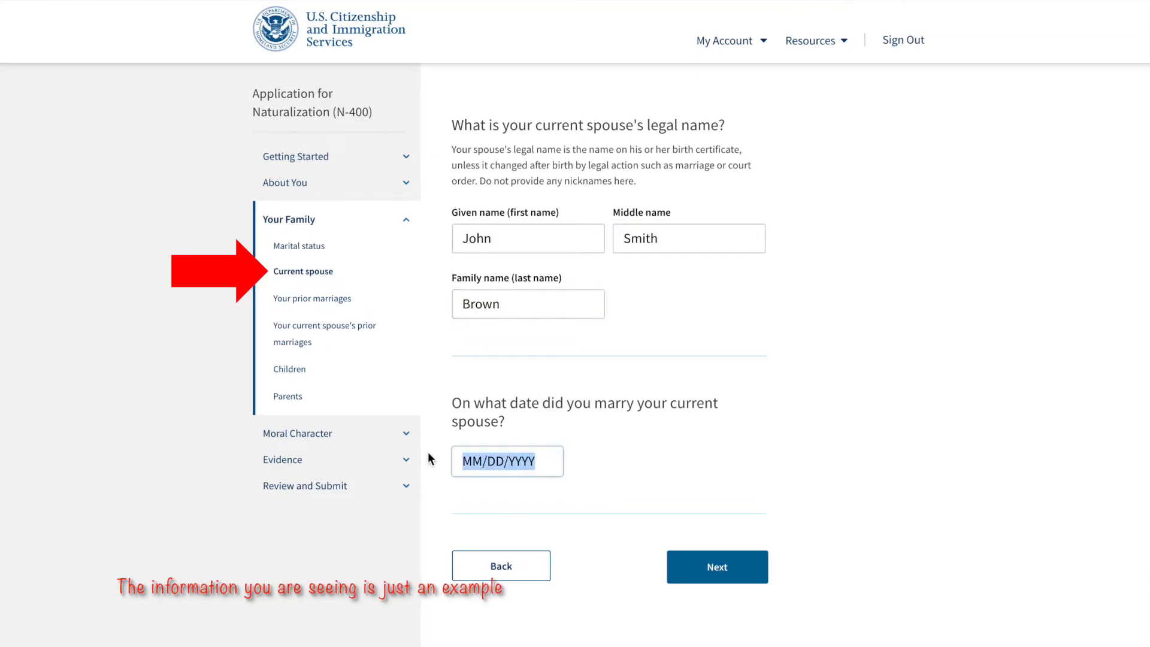
type("04/01/201")
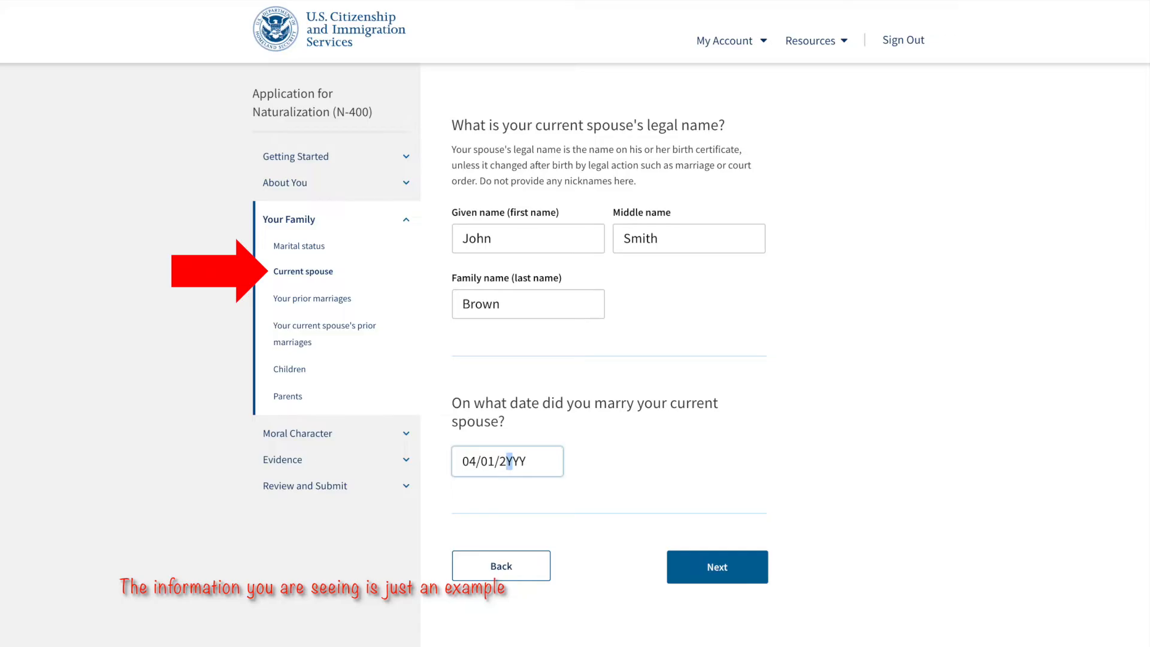
type("8")
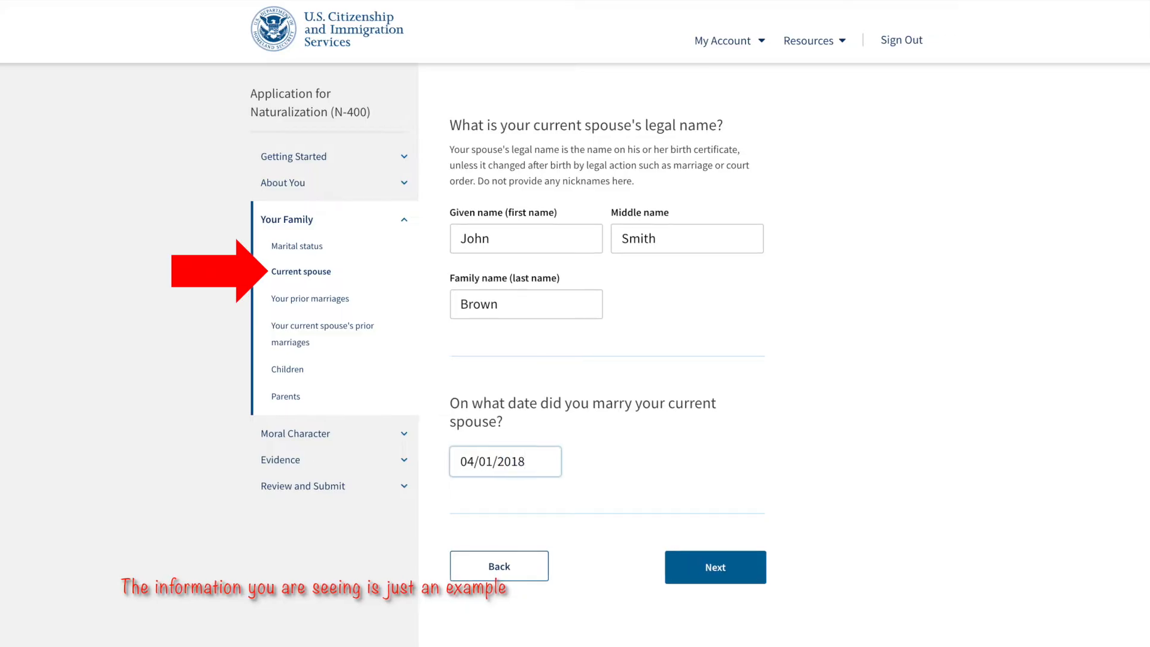
left_click(729, 568)
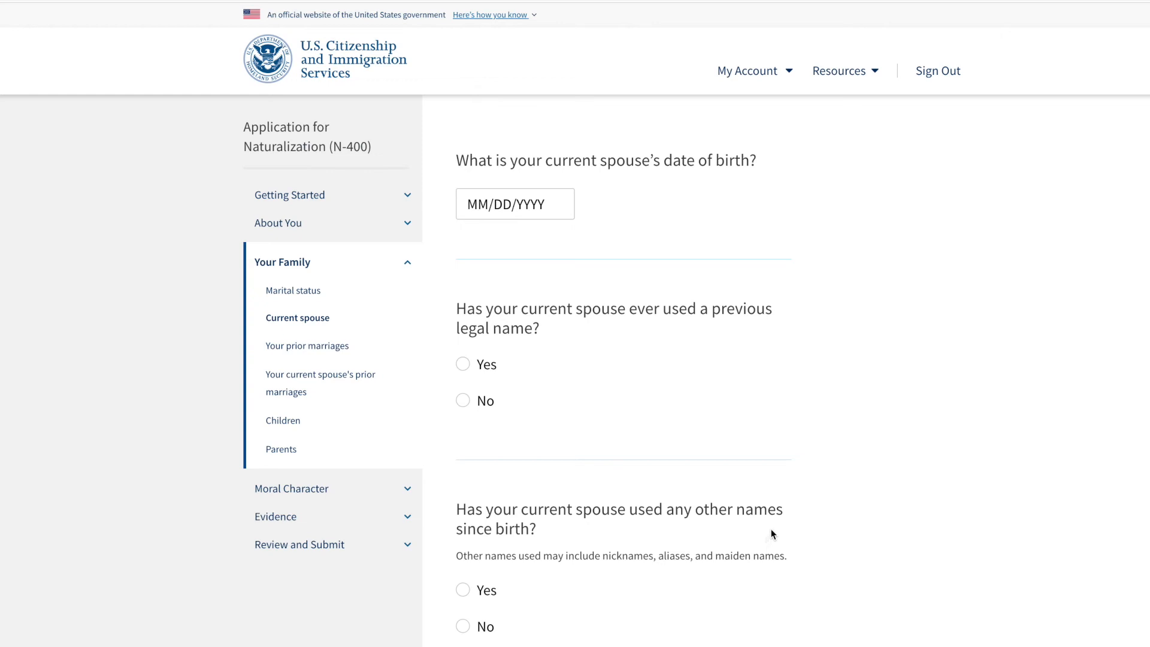
Step: Enter the current spouse's date of birth and answer No to both previous legal name and other names used since birth
left_click(559, 198)
type("02/08/1")
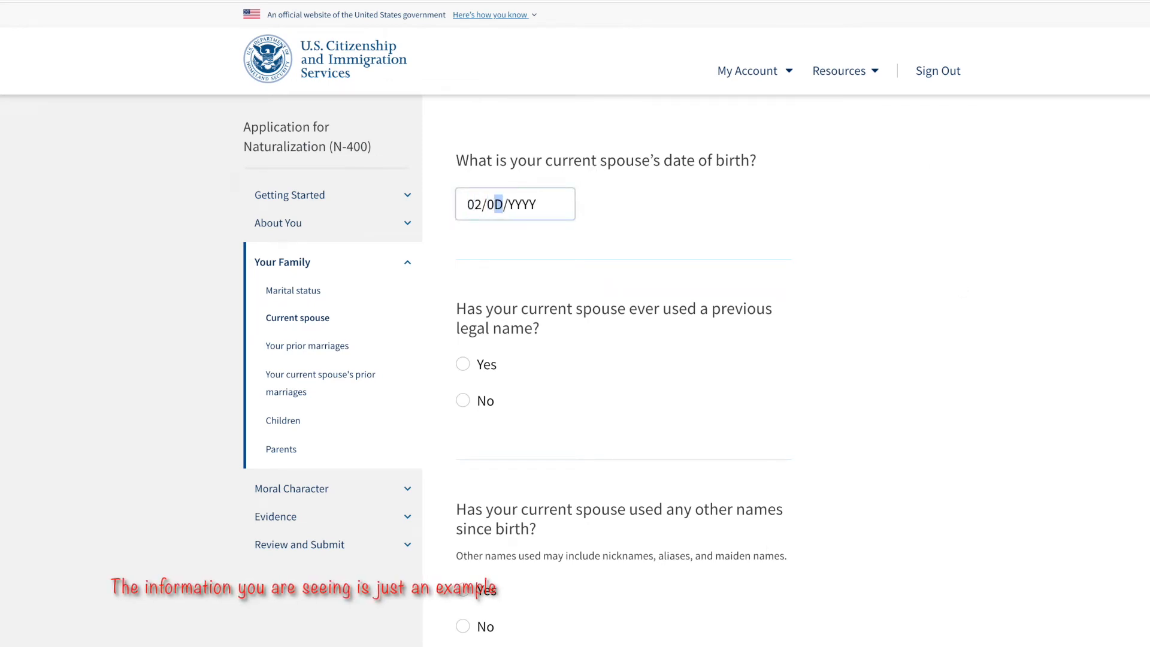
type("975")
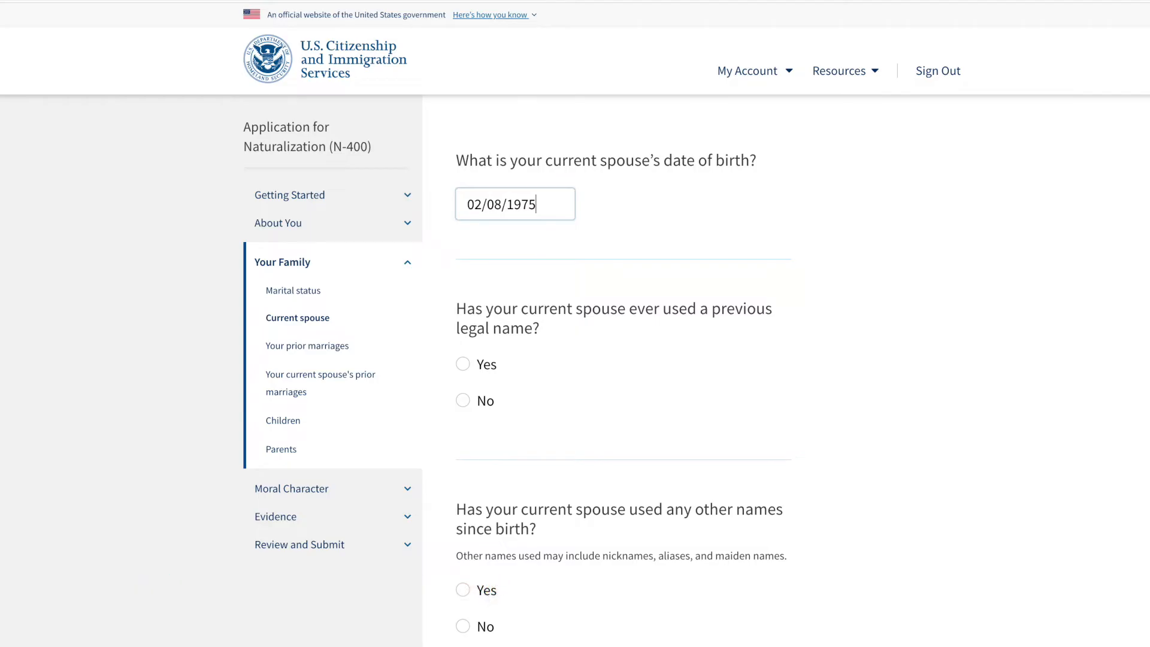
left_click(462, 400)
scroll(615, 449, "down", 1)
scroll(614, 451, "down", 5)
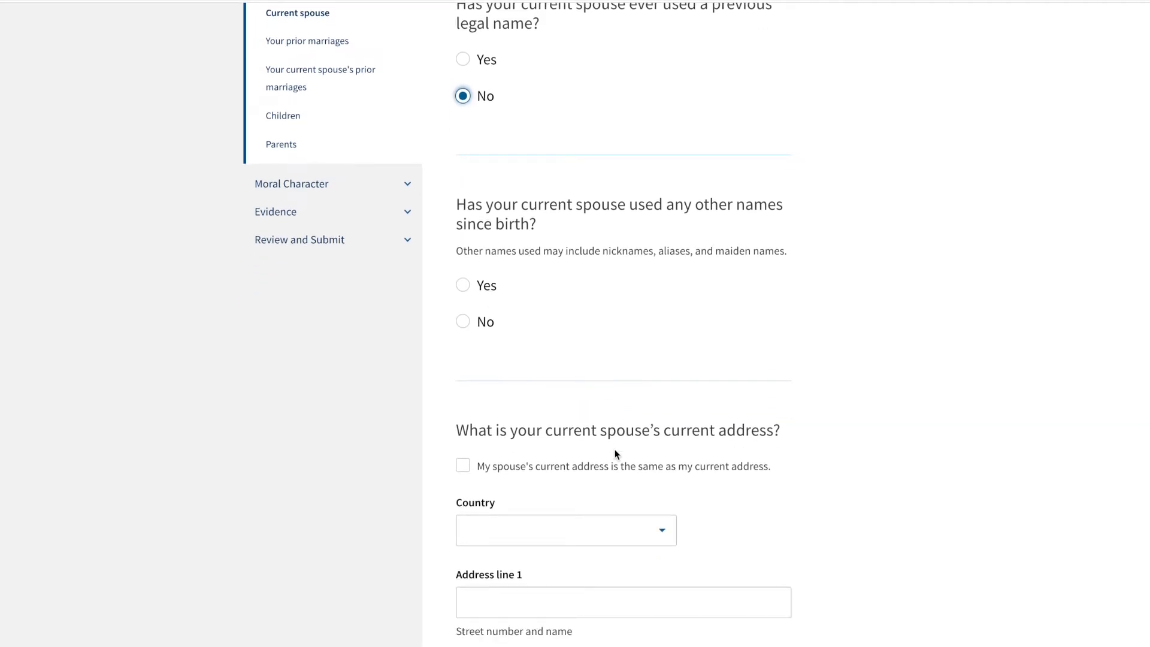
left_click(474, 322)
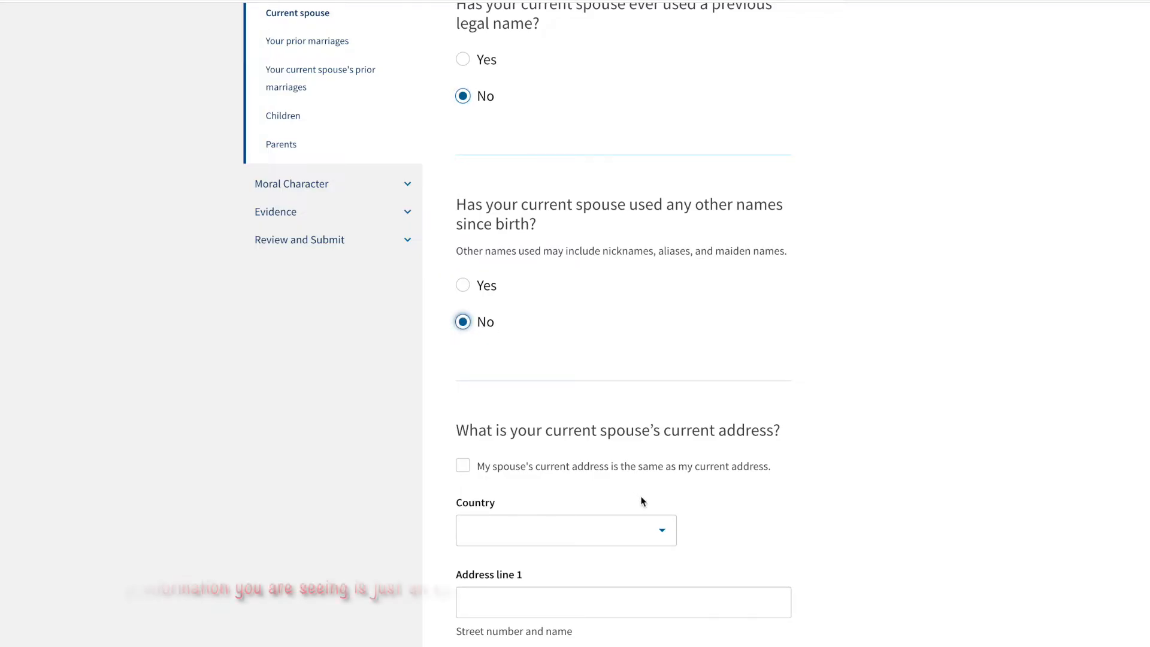
Step: Mark the current spouse's address as the same as the applicant's current address and continue
scroll(641, 500, "down", 2)
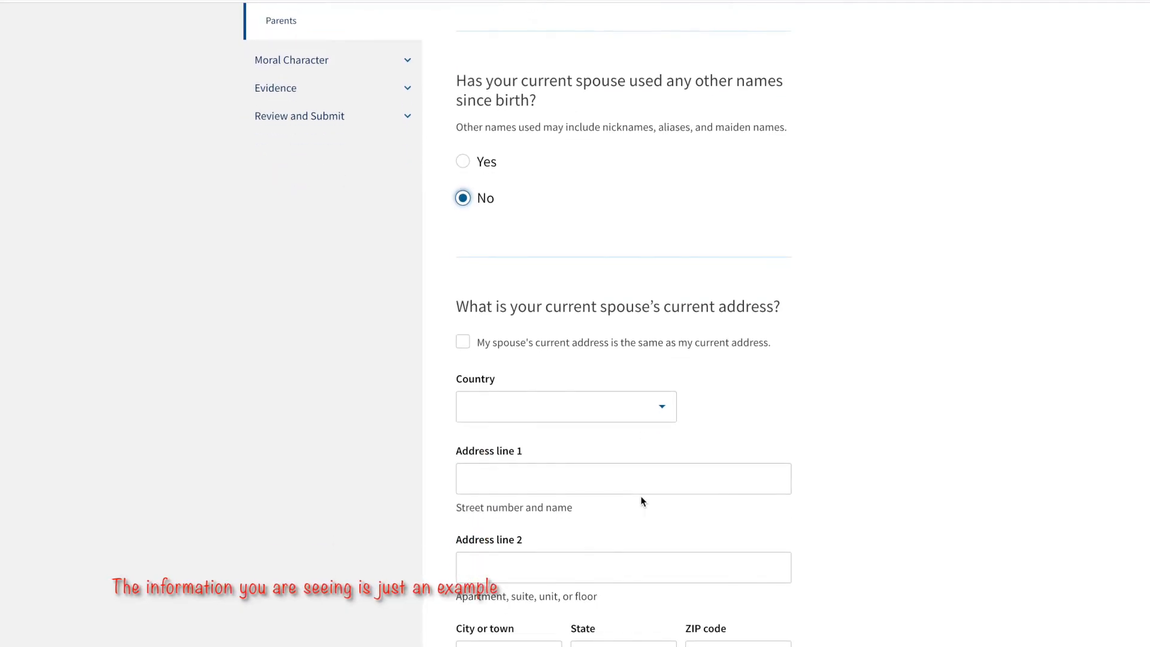
left_click(463, 343)
scroll(980, 506, "down", 4)
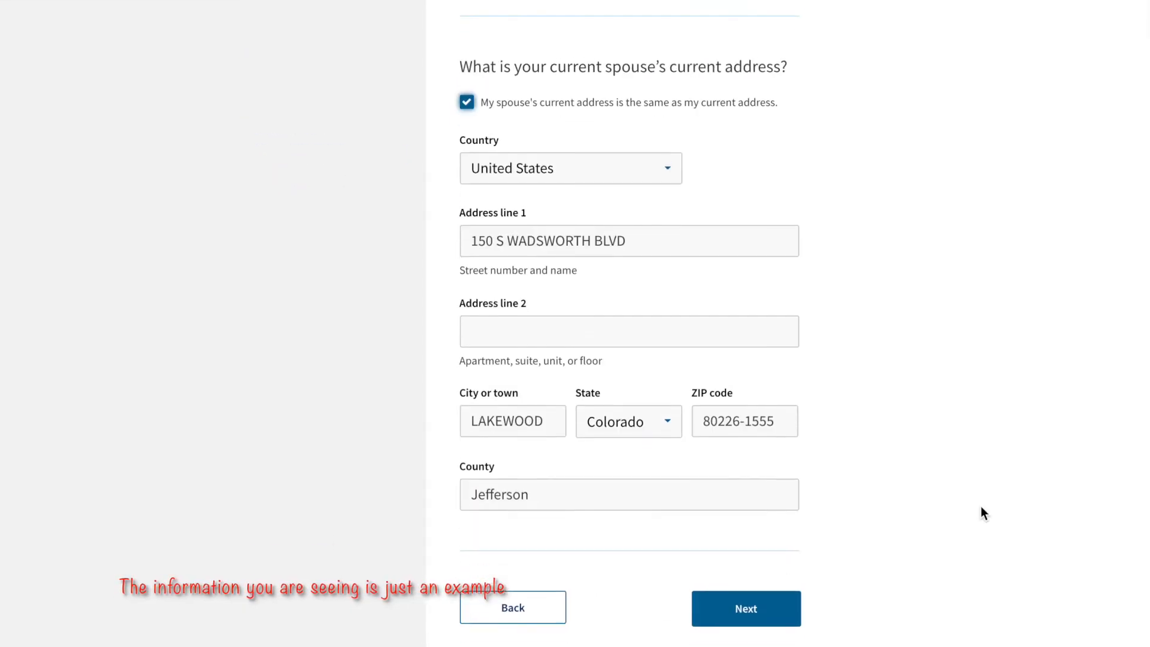
left_click(782, 603)
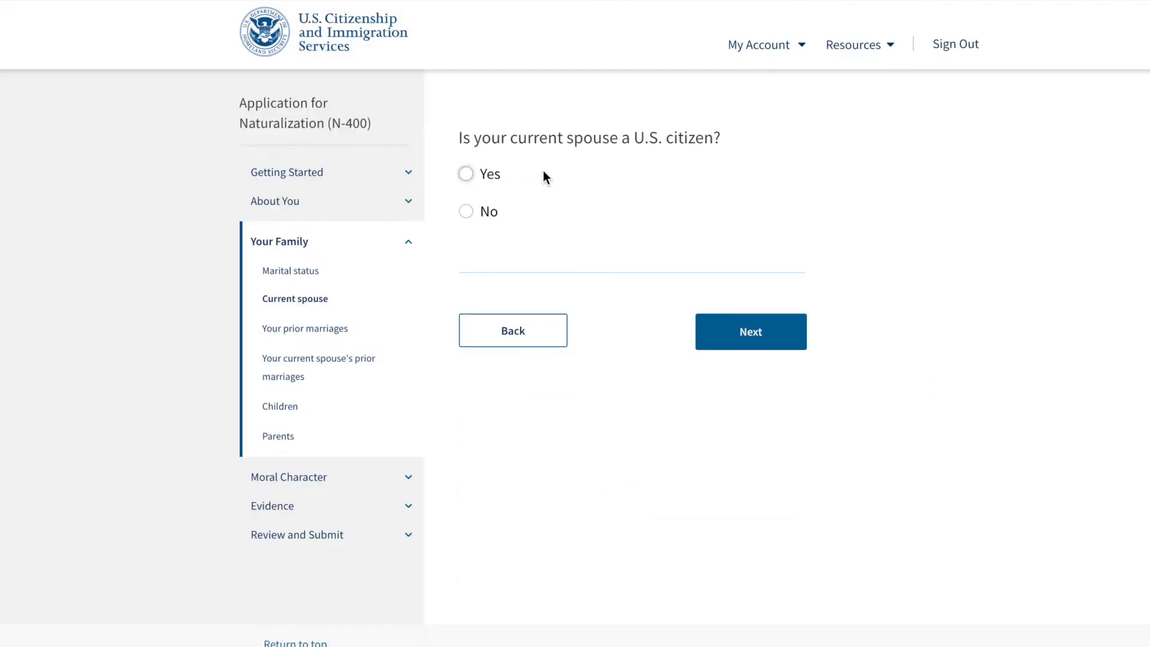
Step: Answer Yes to the current spouse being a U.S. citizen, set citizenship as acquired At birth, and continue
left_click(496, 175)
left_click(772, 567)
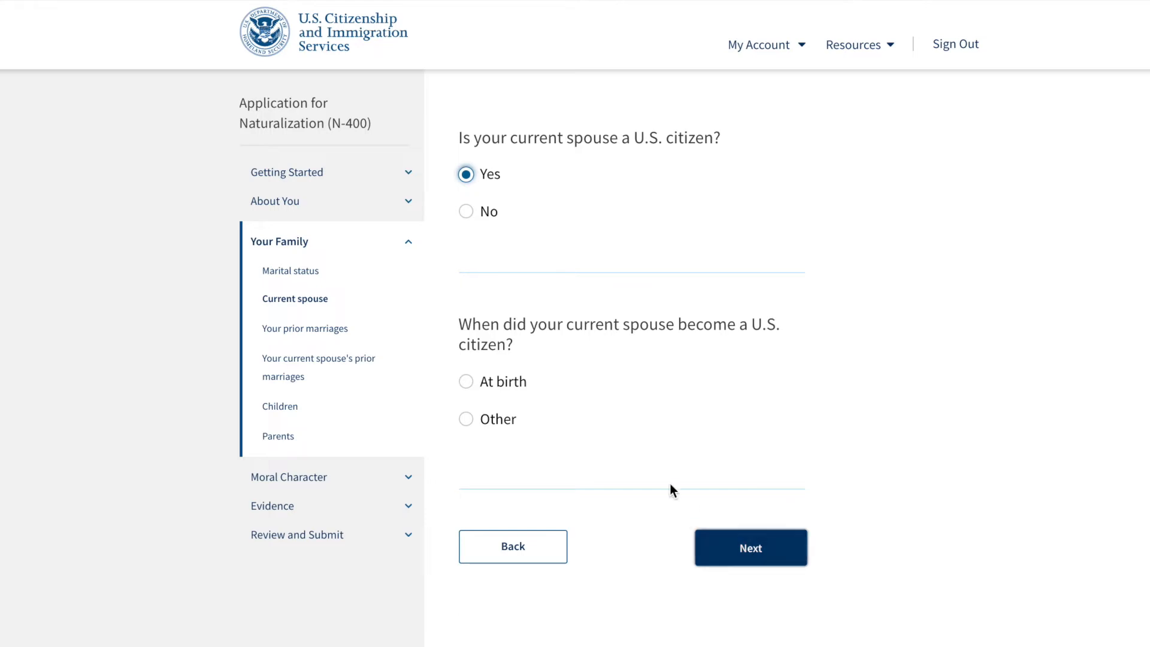
left_click(520, 387)
left_click(777, 558)
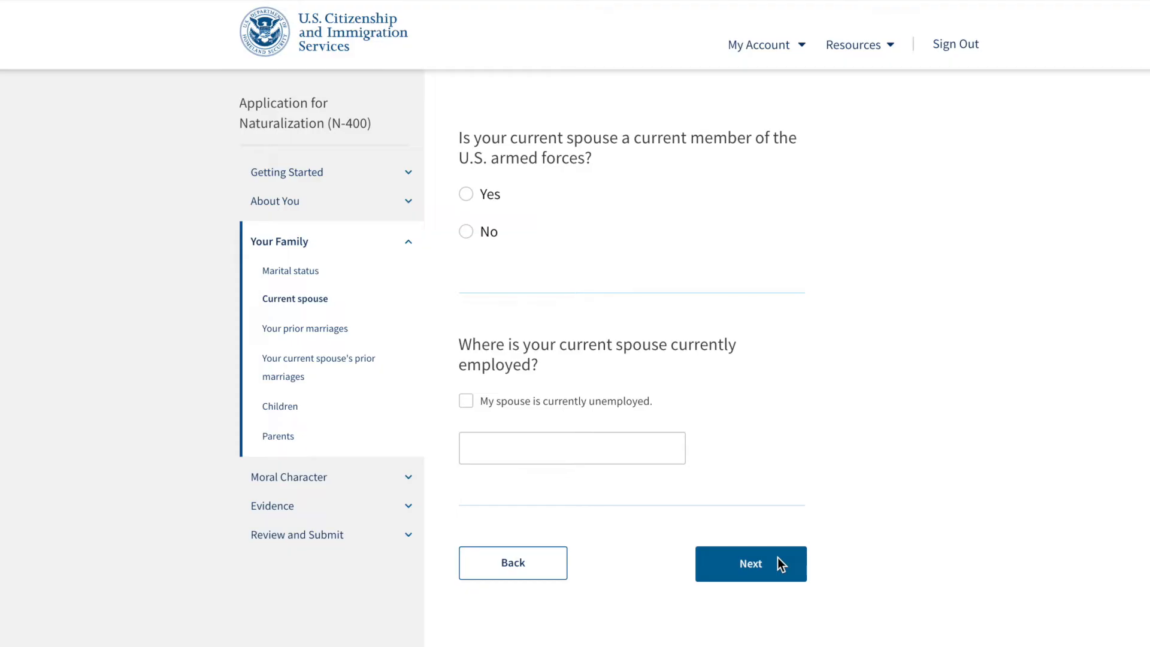
Step: Answer No to the spouse's armed forces membership, enter Airlines as the spouse's current employer, and continue
left_click(470, 234)
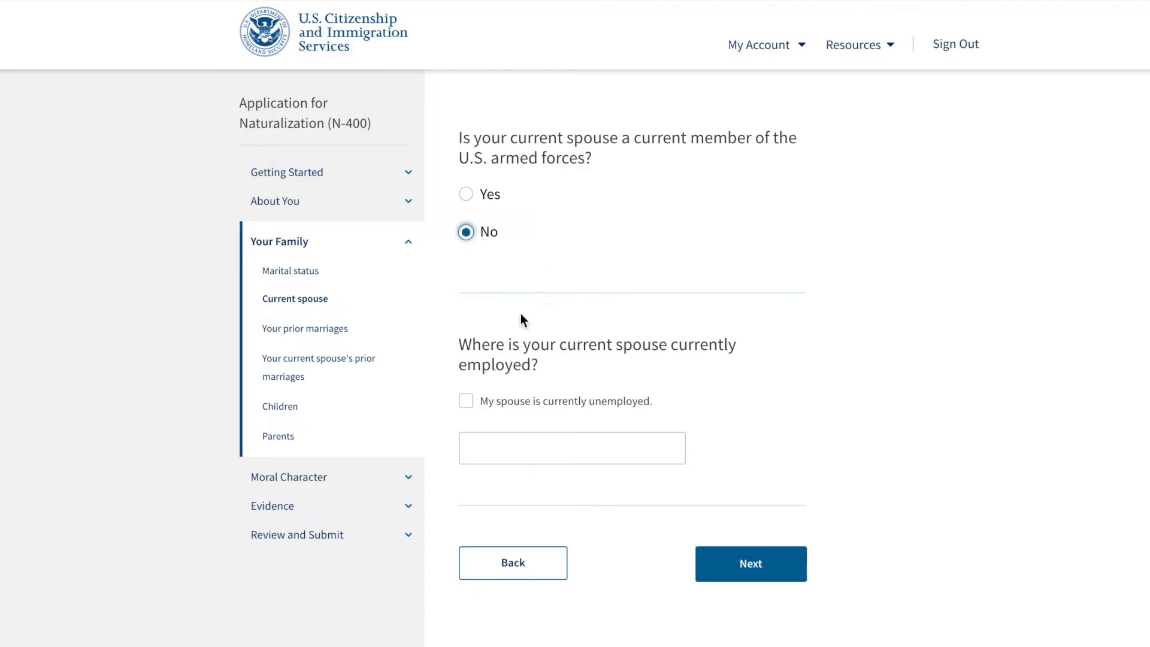
left_click(578, 453)
type("Airlines")
left_click(796, 567)
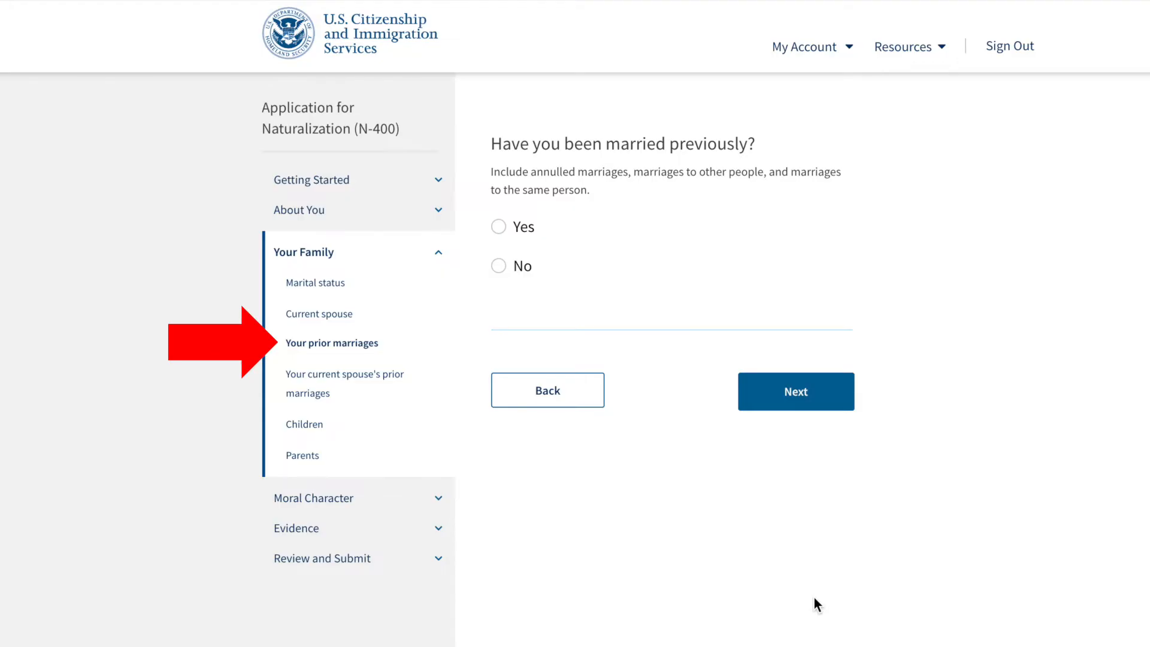
Step: Answer No to the applicant's own previous marriages and Yes to the current spouse's previous marriages, continuing after each
left_click(524, 269)
left_click(814, 403)
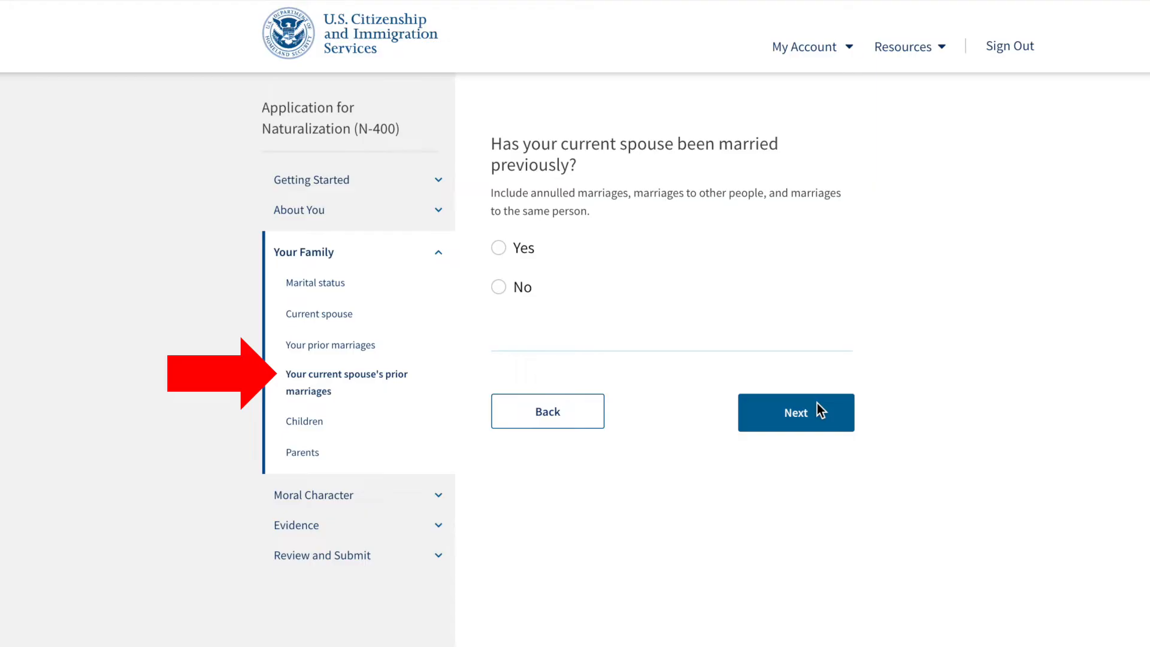
left_click(521, 249)
left_click(803, 414)
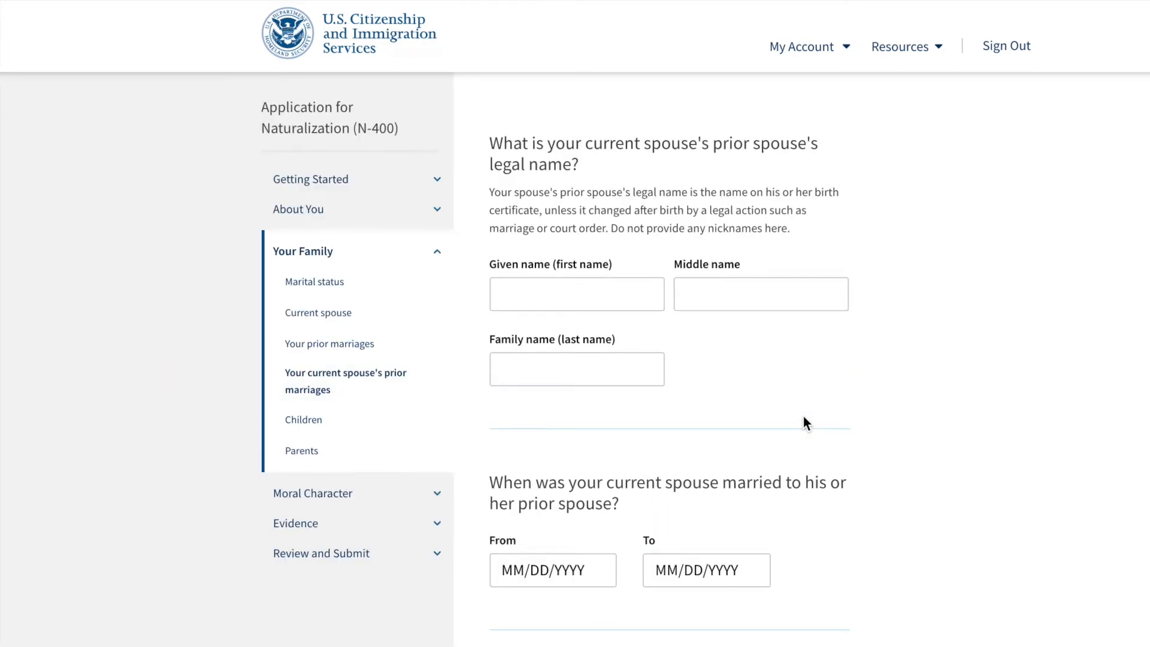
Step: Enter the given, middle and family names of the current spouse's prior spouse
left_click(561, 292)
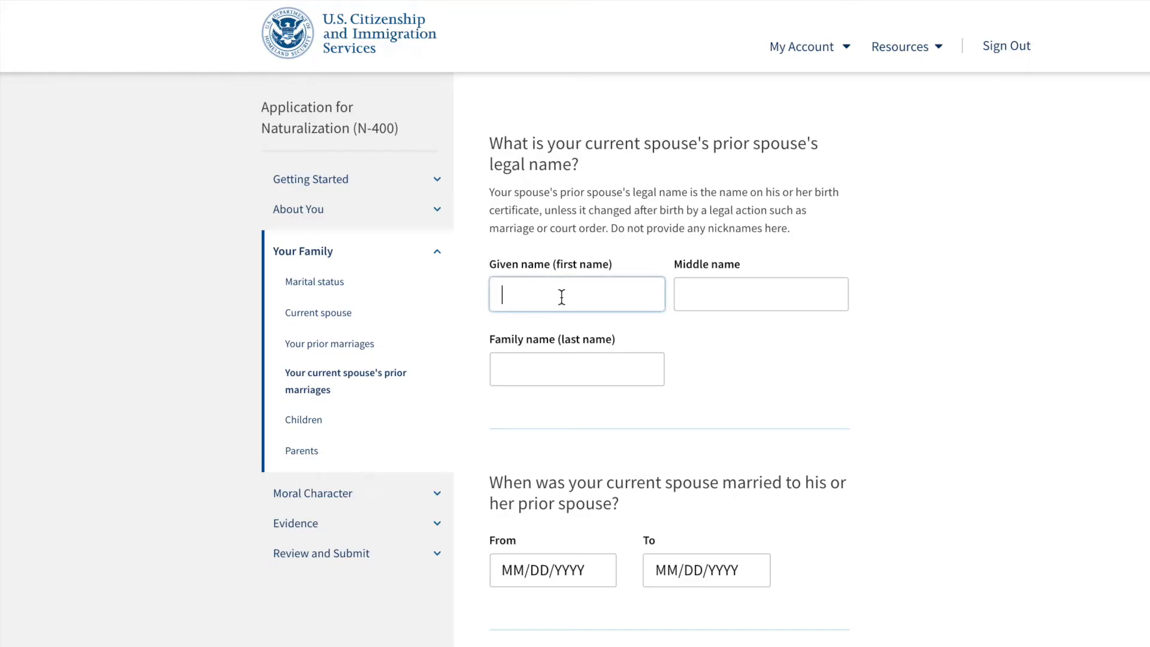
left_click(726, 298)
type("Roy")
left_click(608, 365)
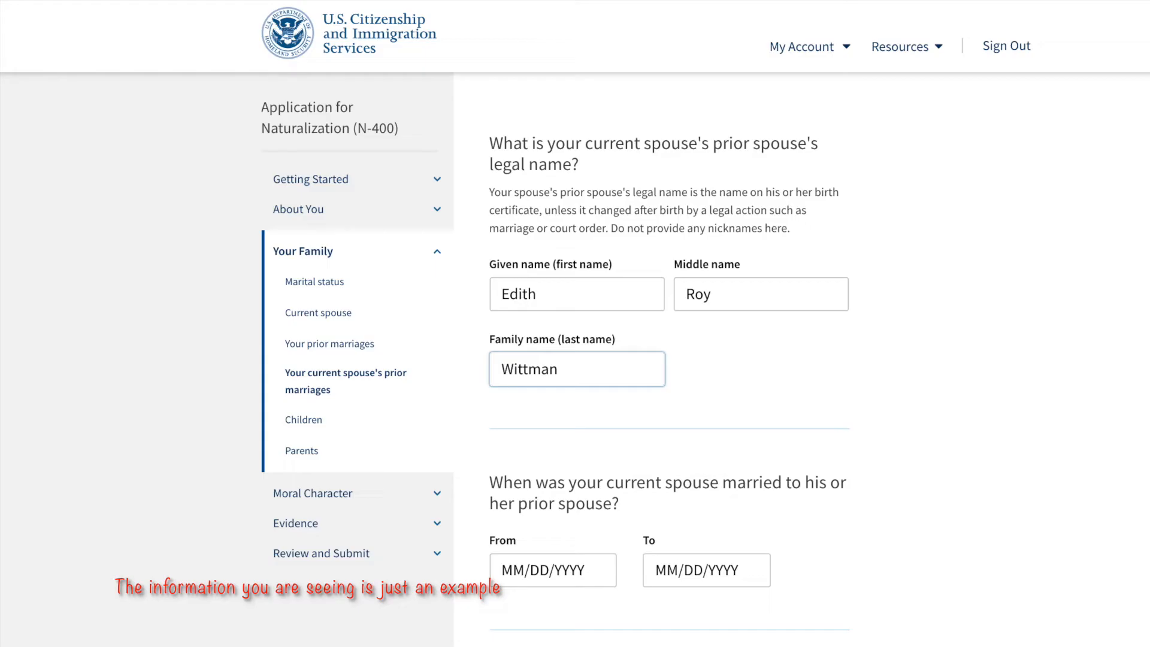
Step: Set the current spouse's prior marriage dates from 03/04/2002 to 06/09/2006 and continue
left_click_drag(600, 573, 449, 562)
type("03/04/2")
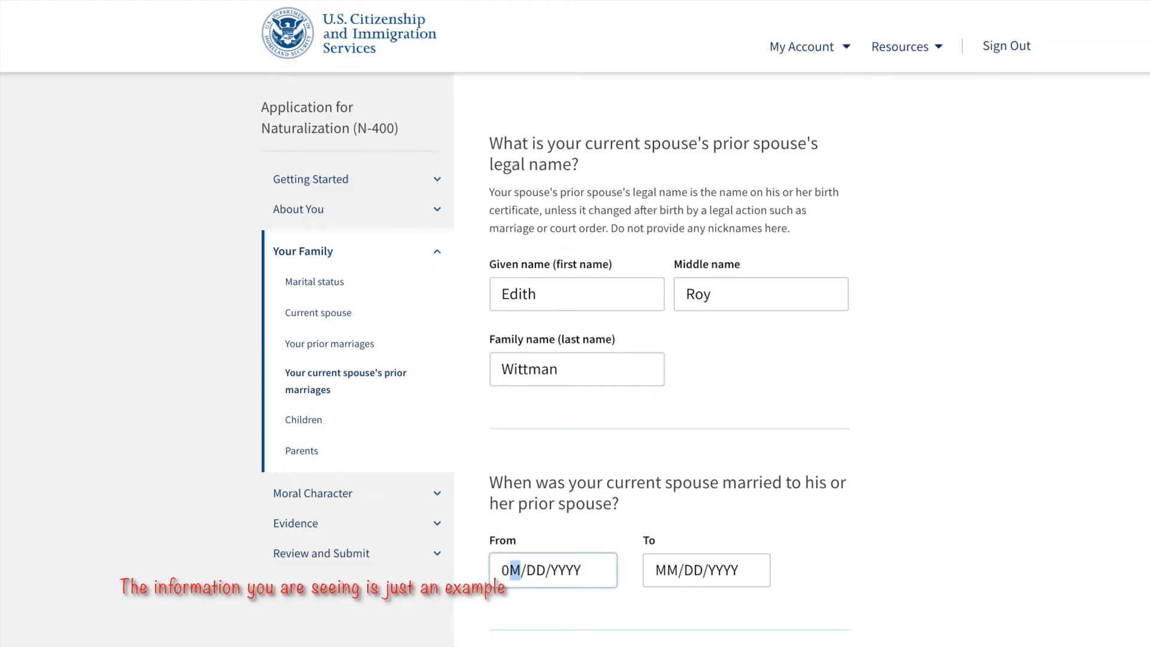
type("002")
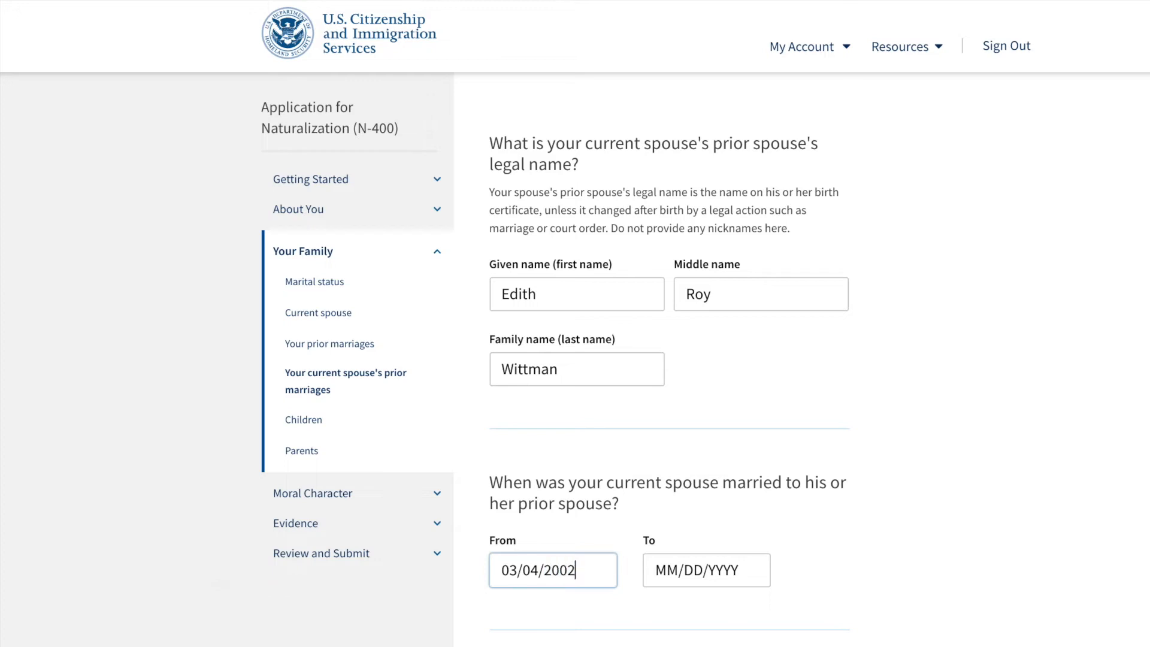
left_click(753, 570)
type("06/09/20")
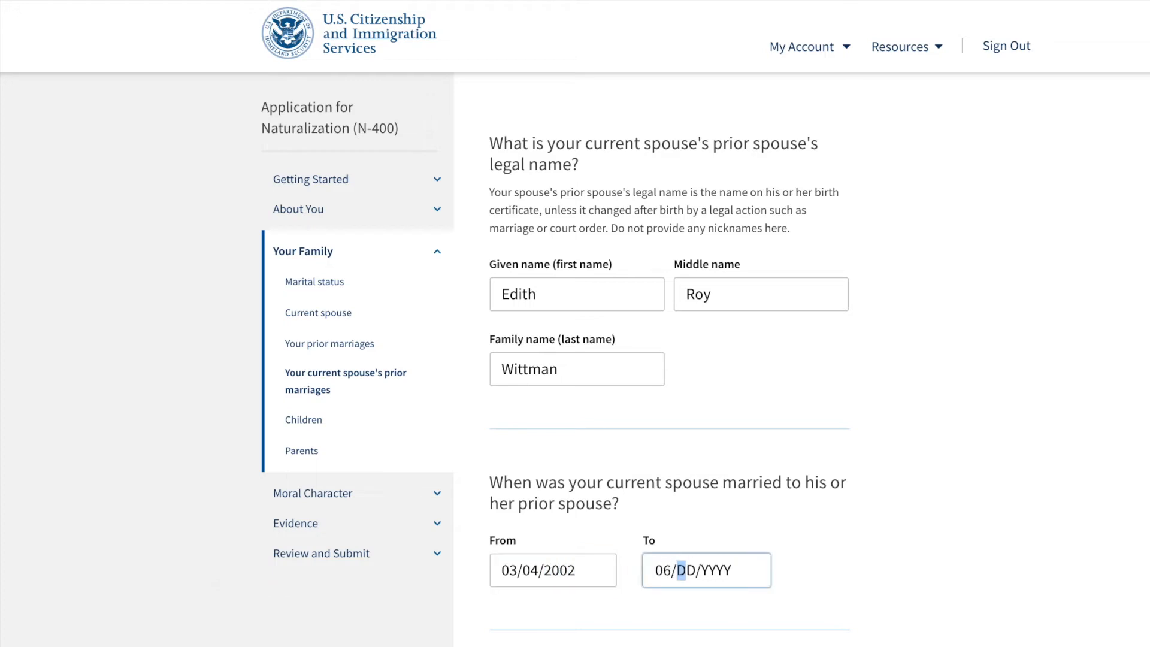
type("06")
left_click(724, 616)
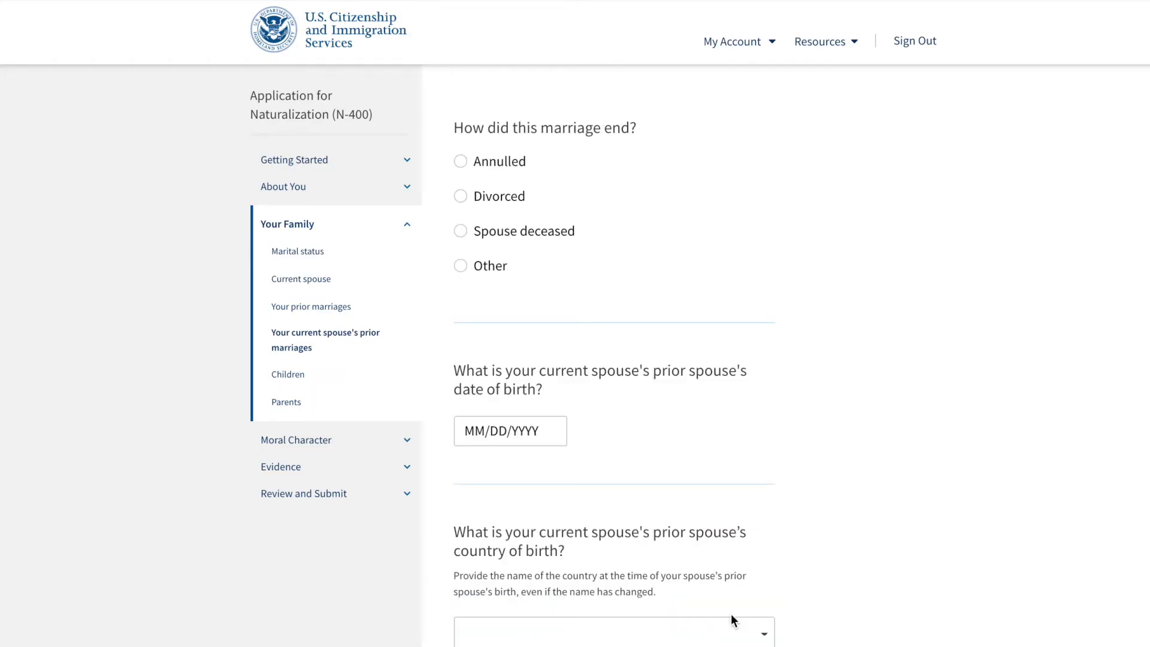
Step: Record that the prior marriage ended as Divorced and enter the prior spouse's date of birth
left_click(461, 198)
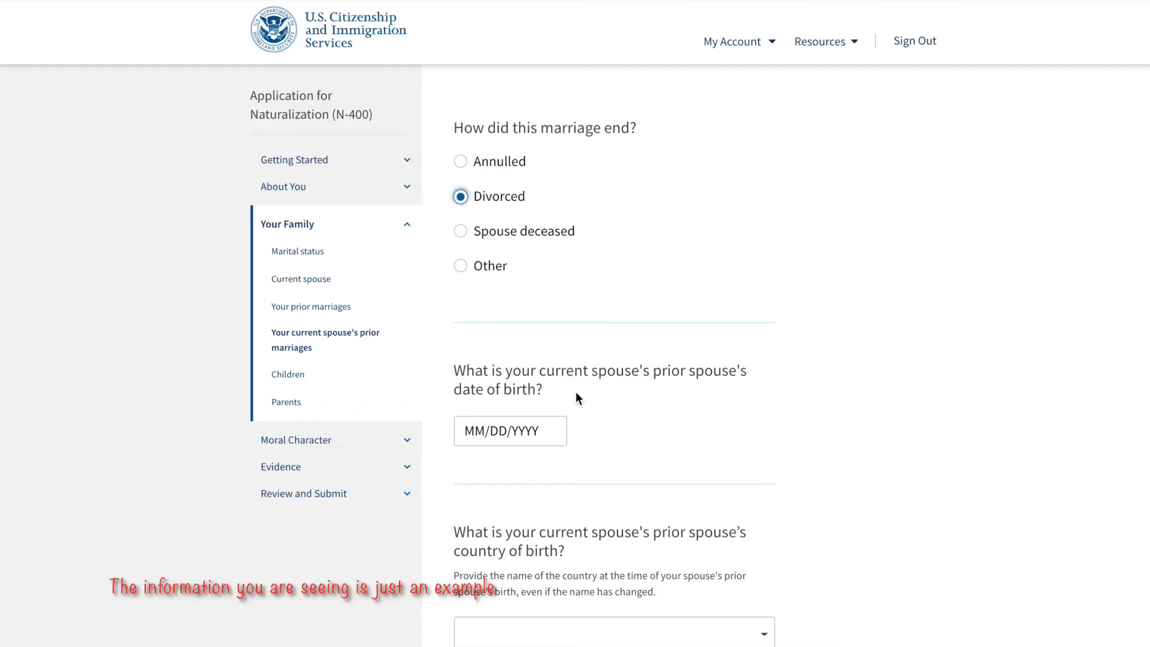
left_click(455, 429)
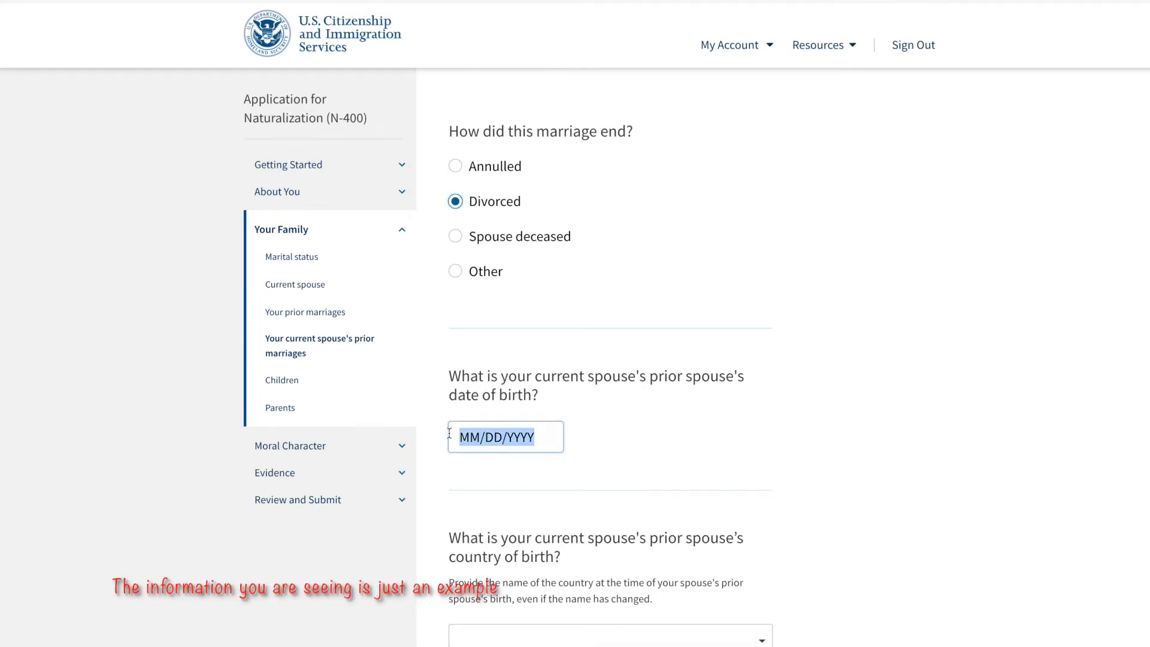
type("06/09/1978")
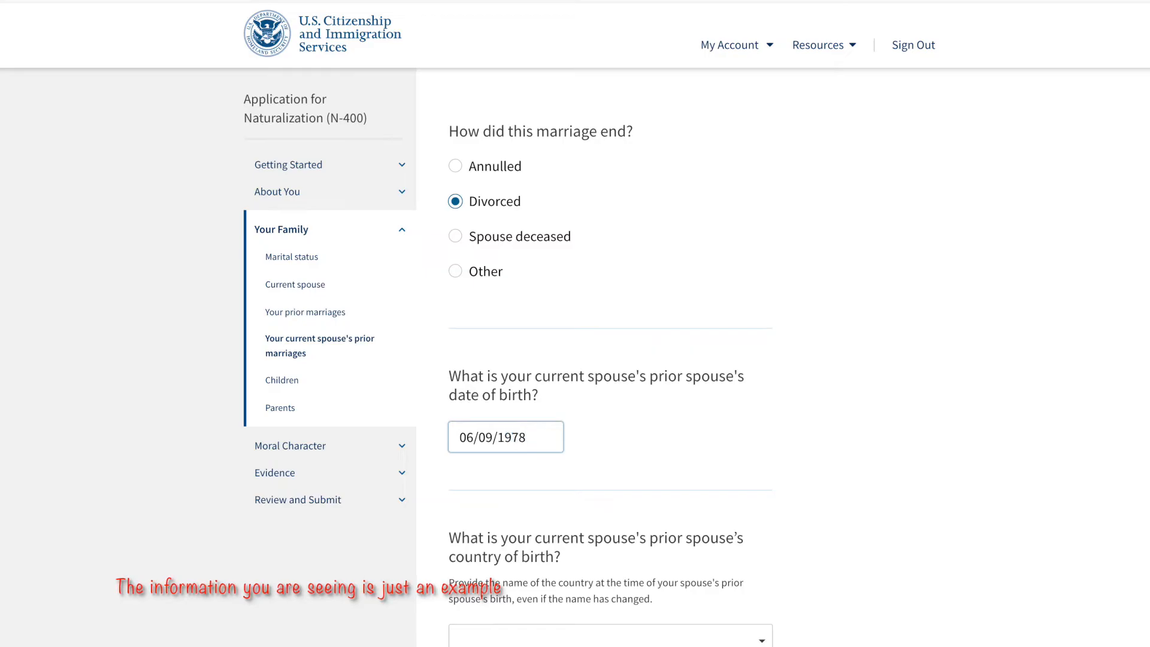
Step: Set the prior spouse's country of birth to United States and continue
scroll(565, 531, "down", 2)
scroll(565, 531, "down", 2)
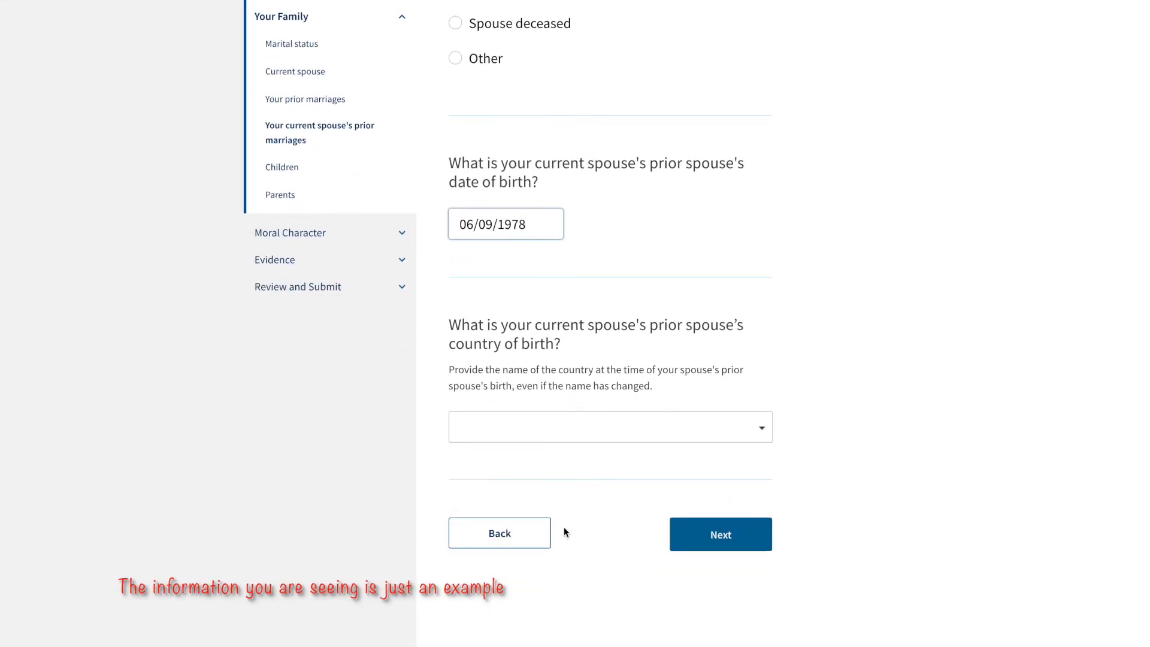
scroll(565, 531, "down", 1)
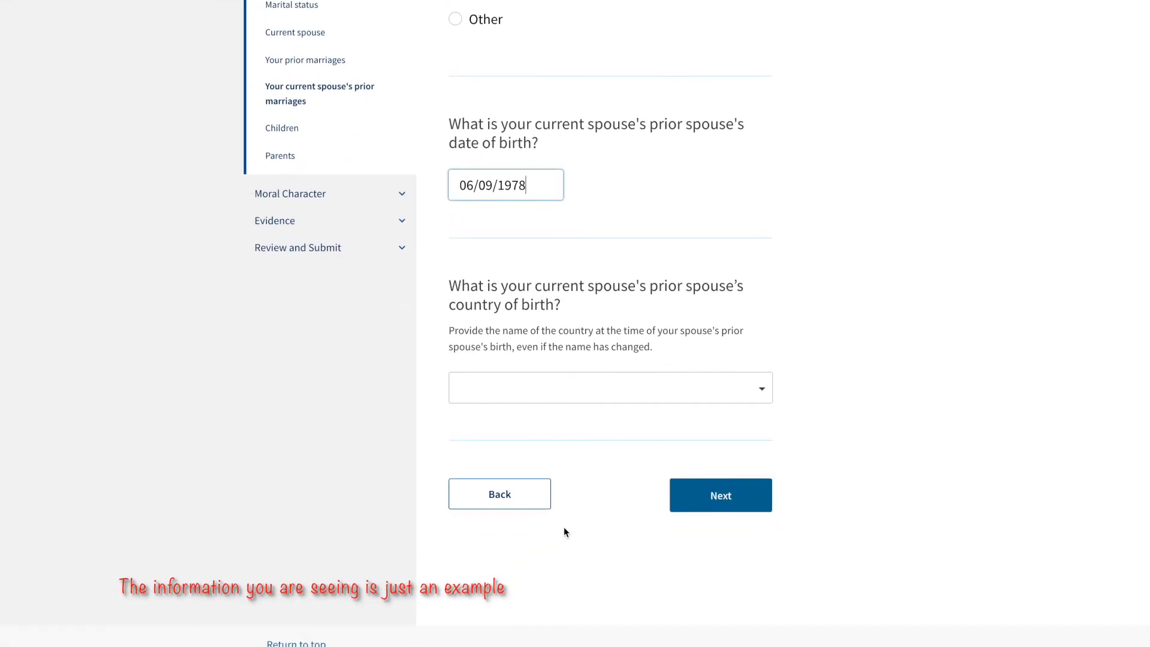
left_click(561, 389)
type("unit")
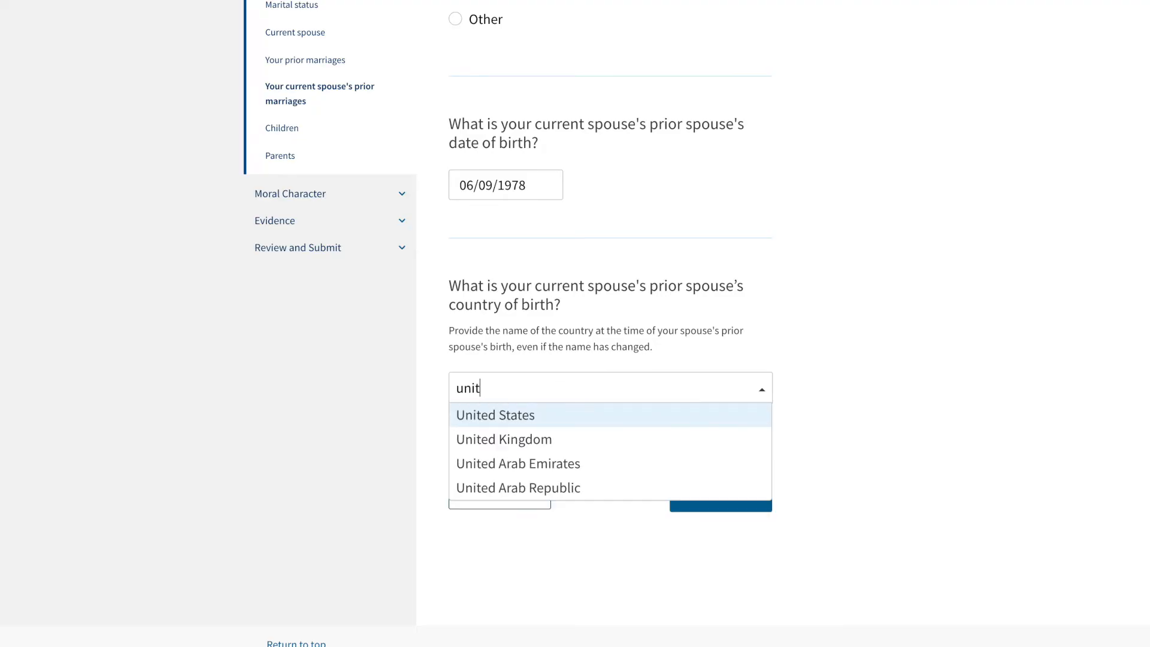
left_click(551, 418)
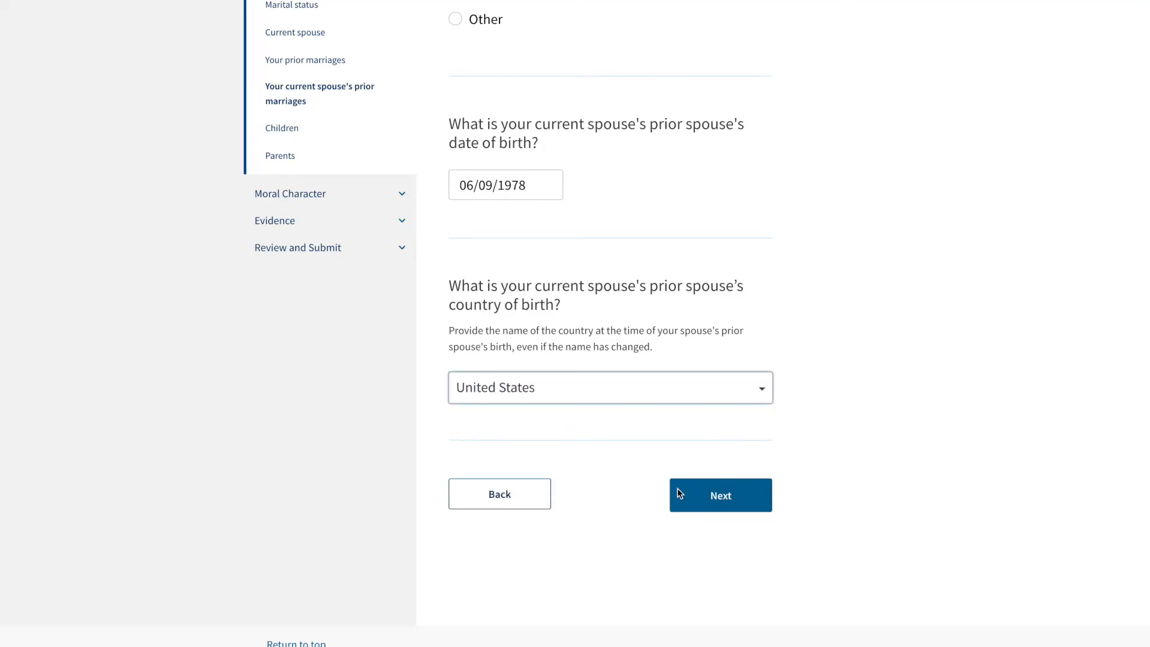
left_click(722, 496)
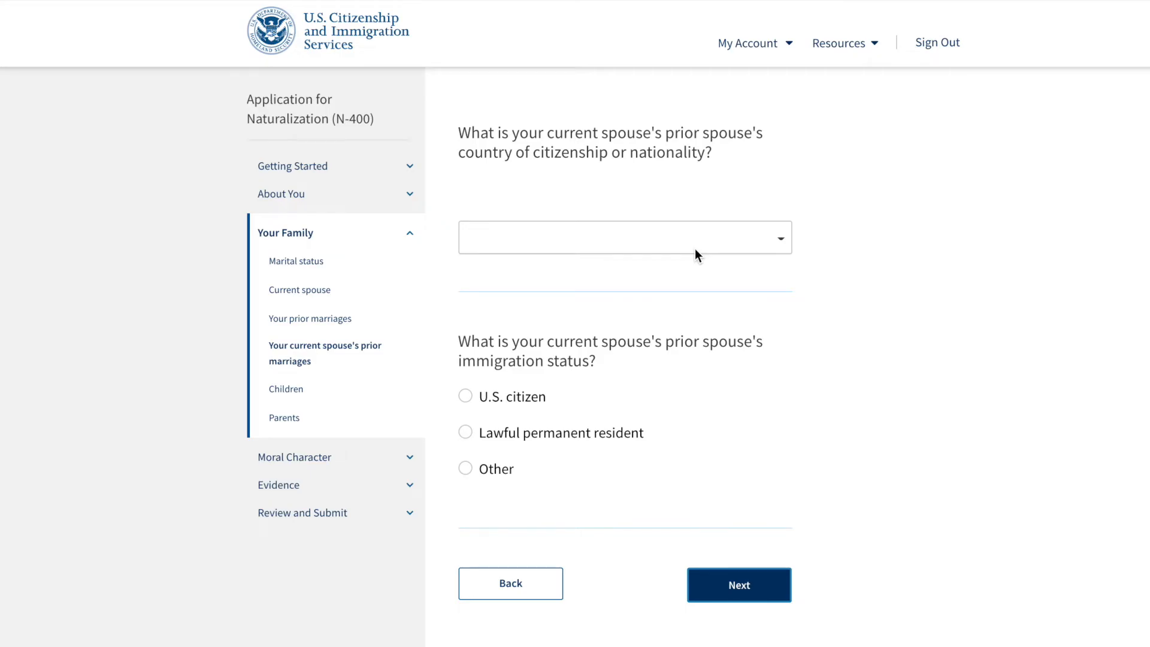
Step: Set the prior spouse's country of citizenship to United States and immigration status to U.S. citizen, and continue
left_click(688, 244)
type("unite")
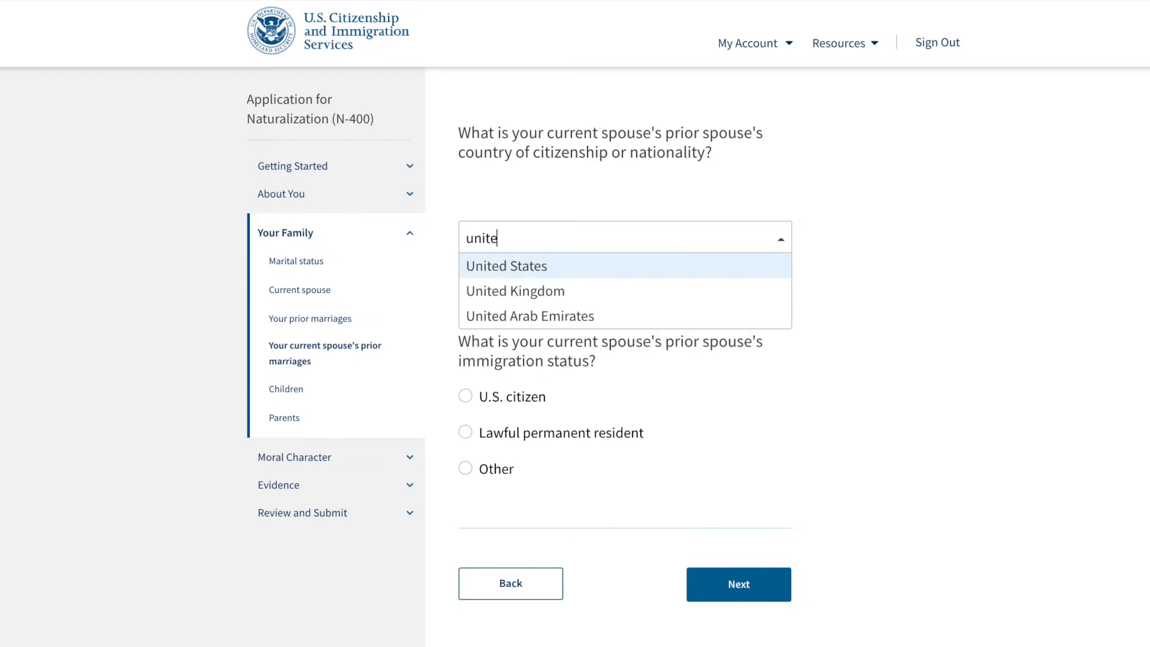
left_click(680, 264)
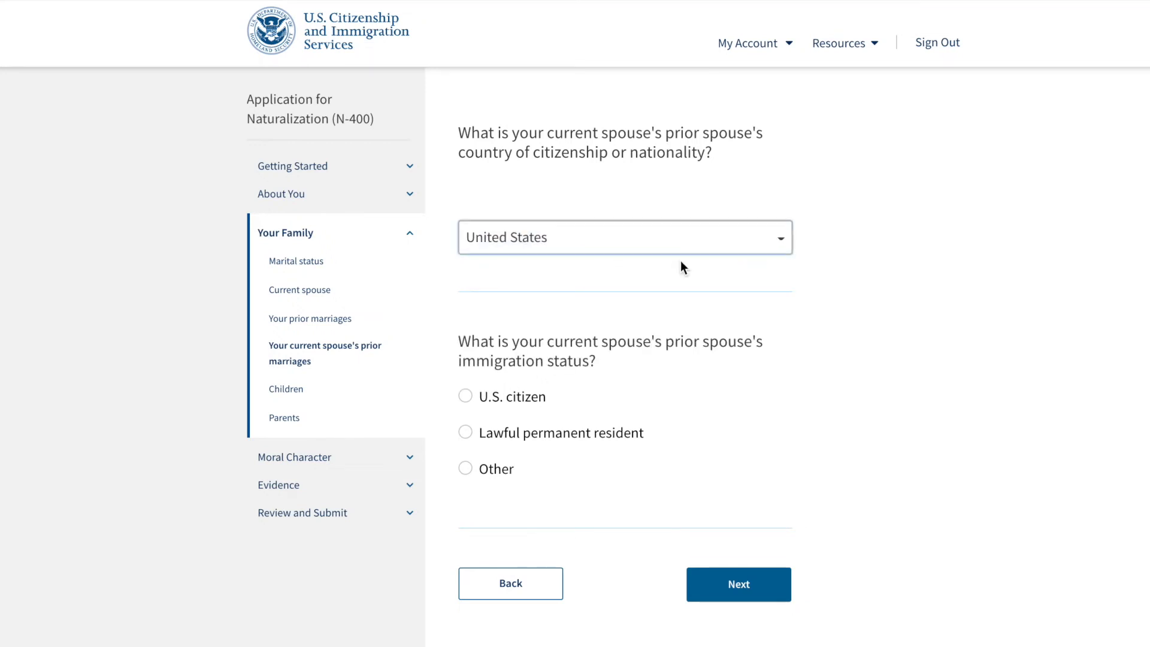
left_click(536, 408)
left_click(726, 585)
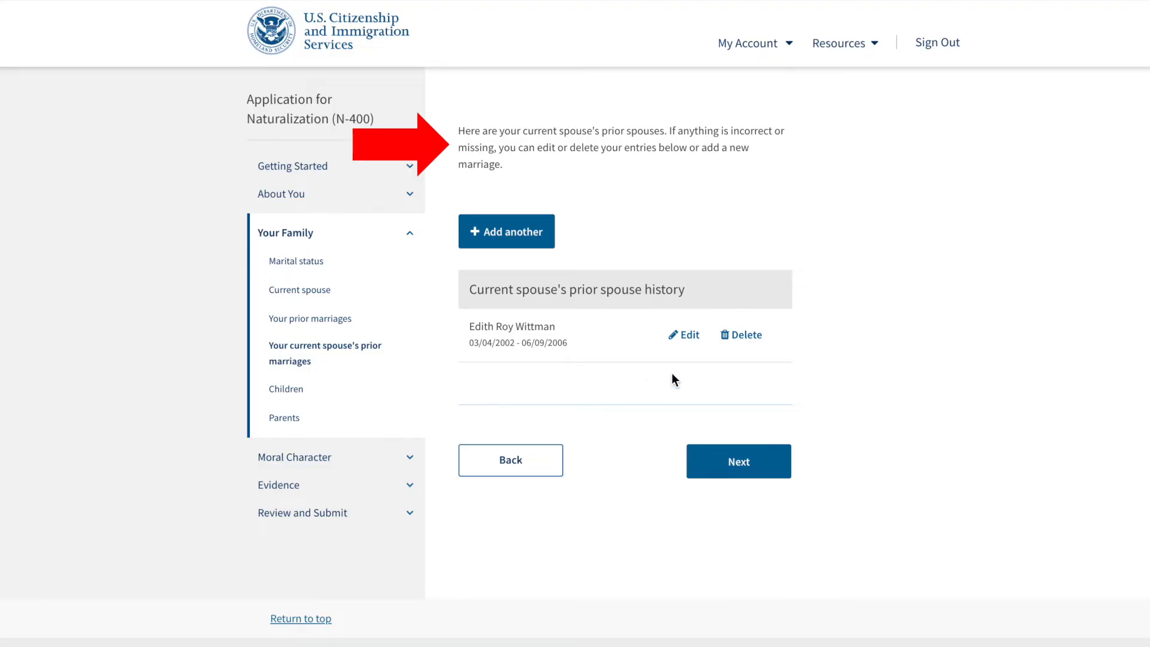
Step: Accept the current spouse's prior spouse history, answer Yes to having children, and continue
left_click(755, 471)
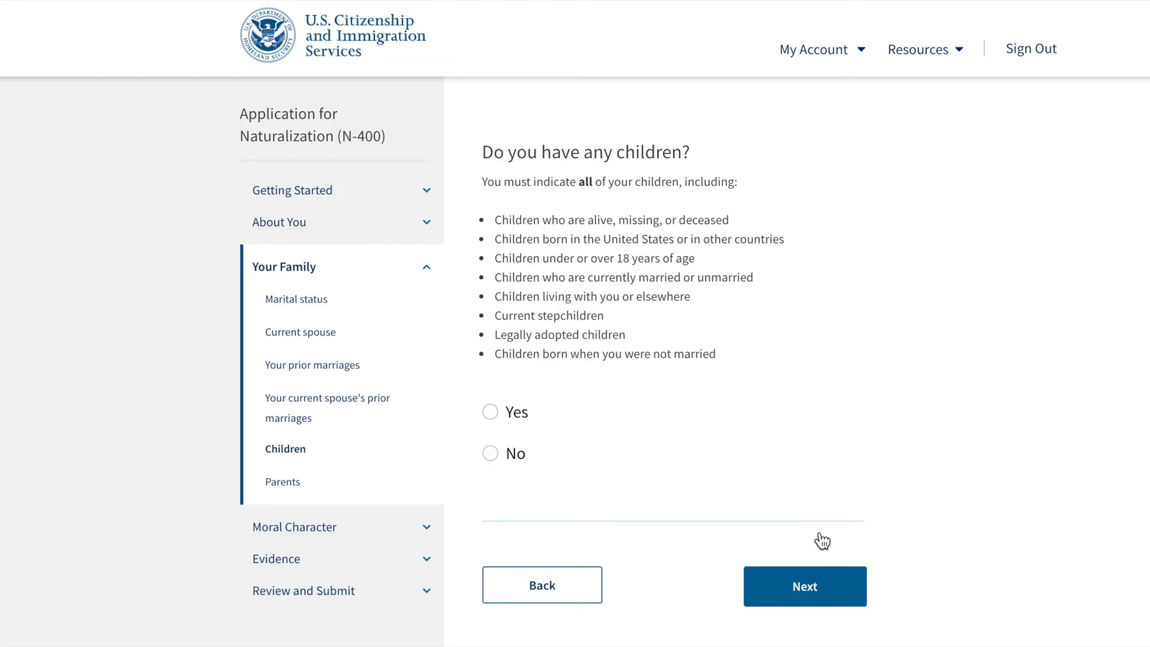
left_click(490, 412)
left_click(823, 586)
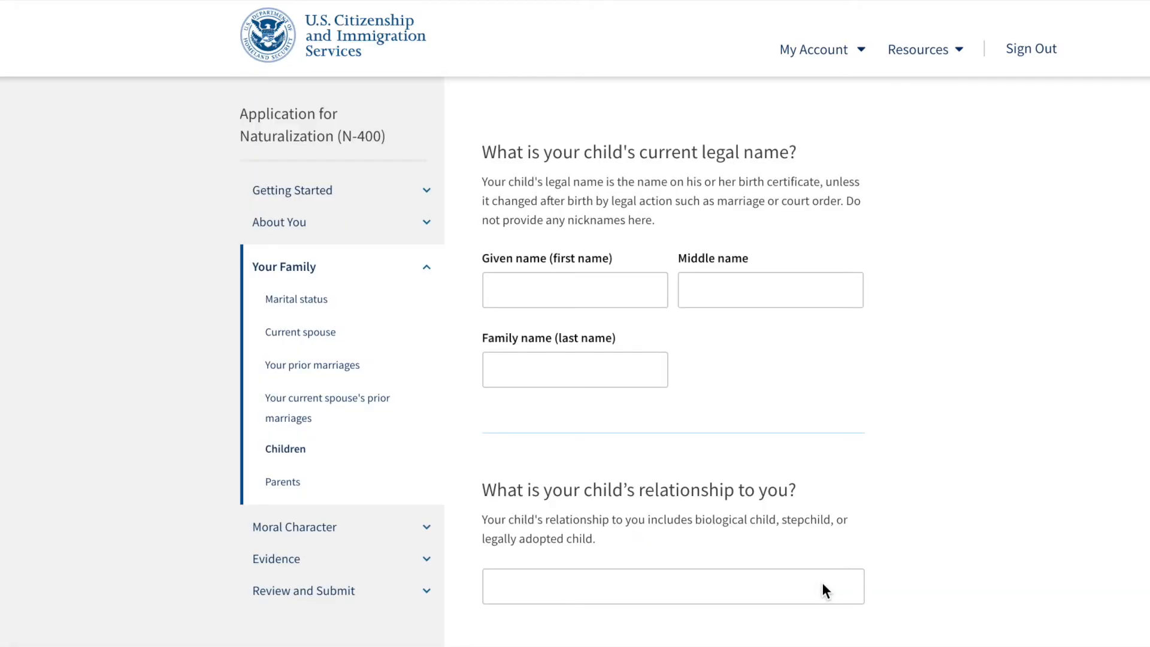
Step: Enter the child's given, middle and family names as the current legal name
left_click(821, 578)
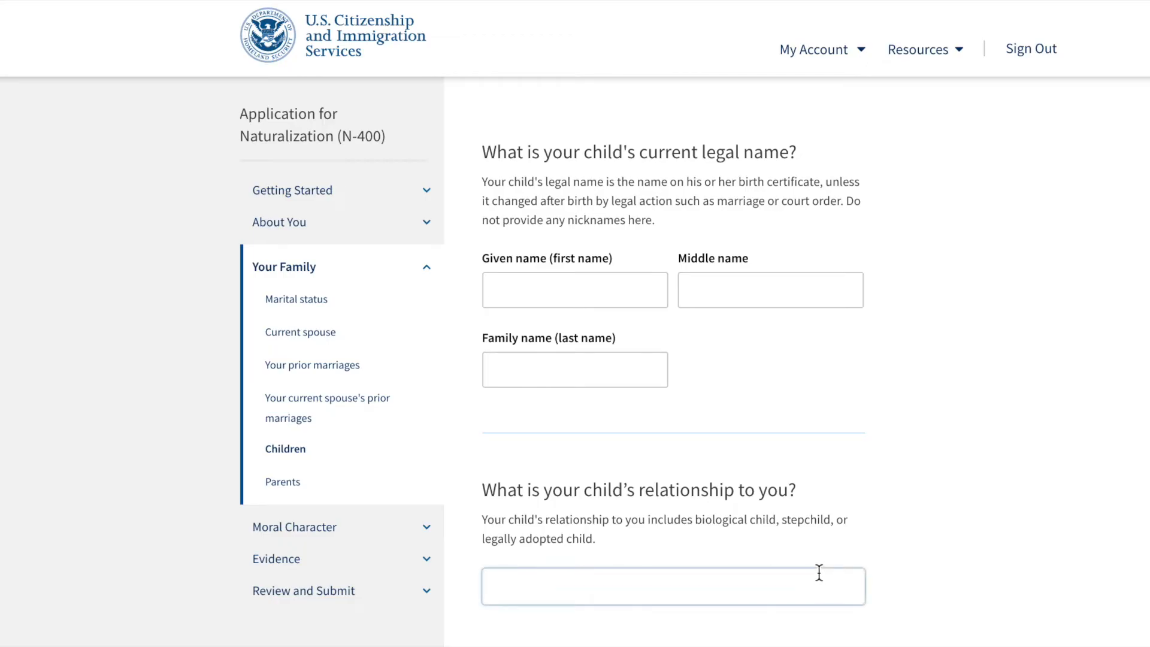
left_click(598, 284)
left_click(717, 290)
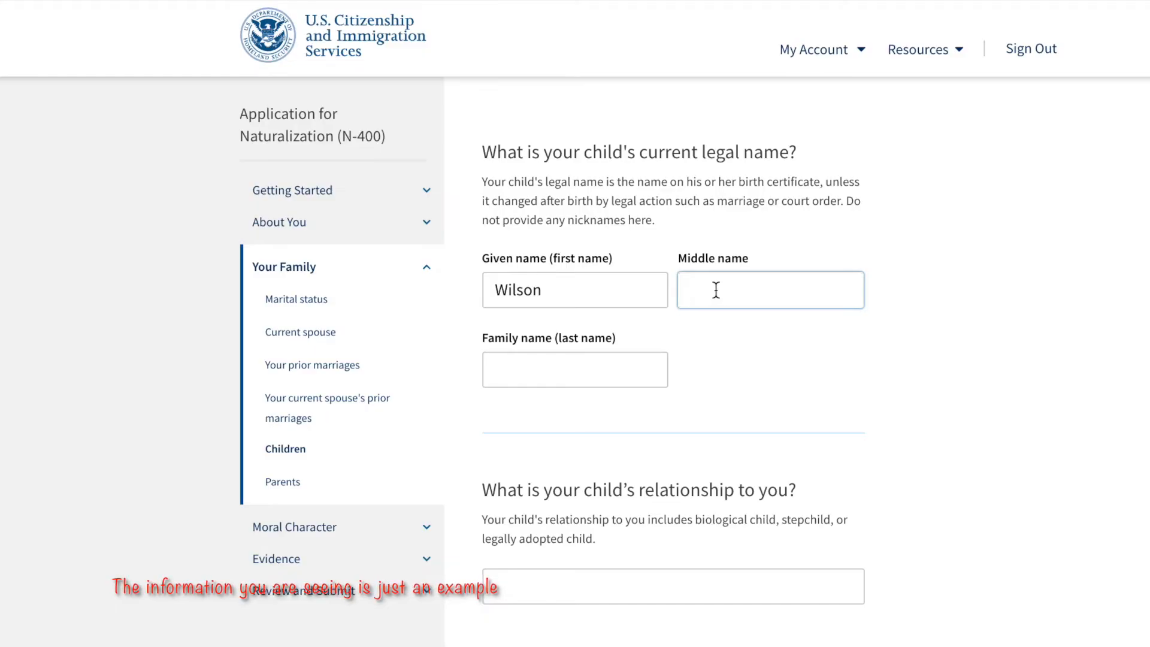
type("Whaley")
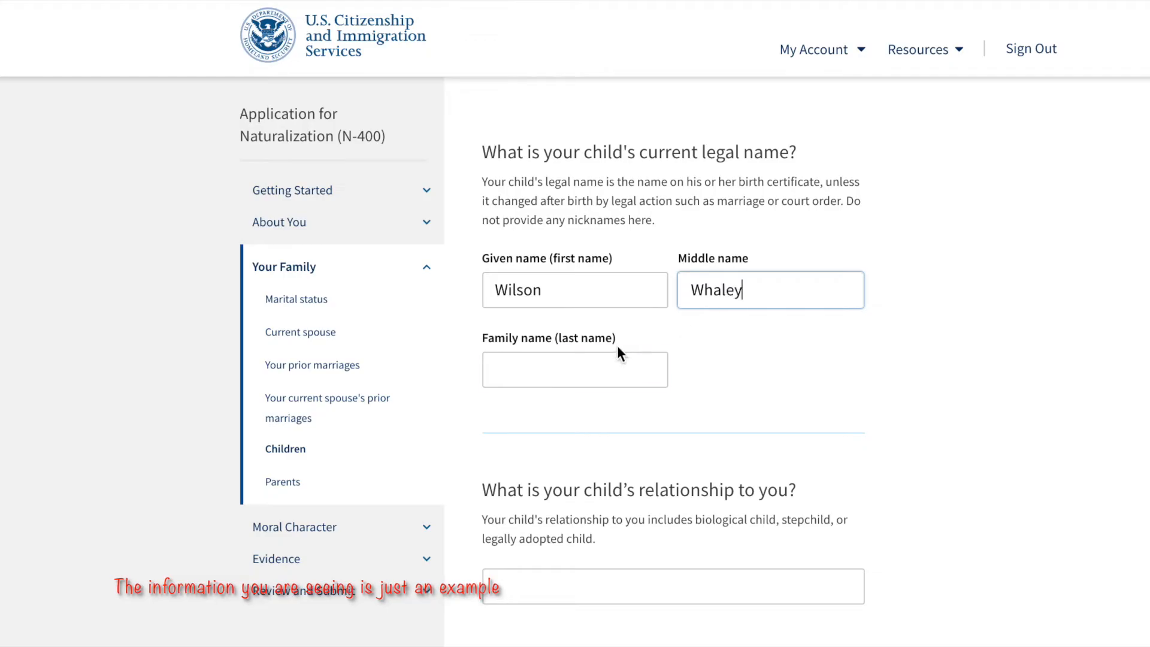
left_click(585, 364)
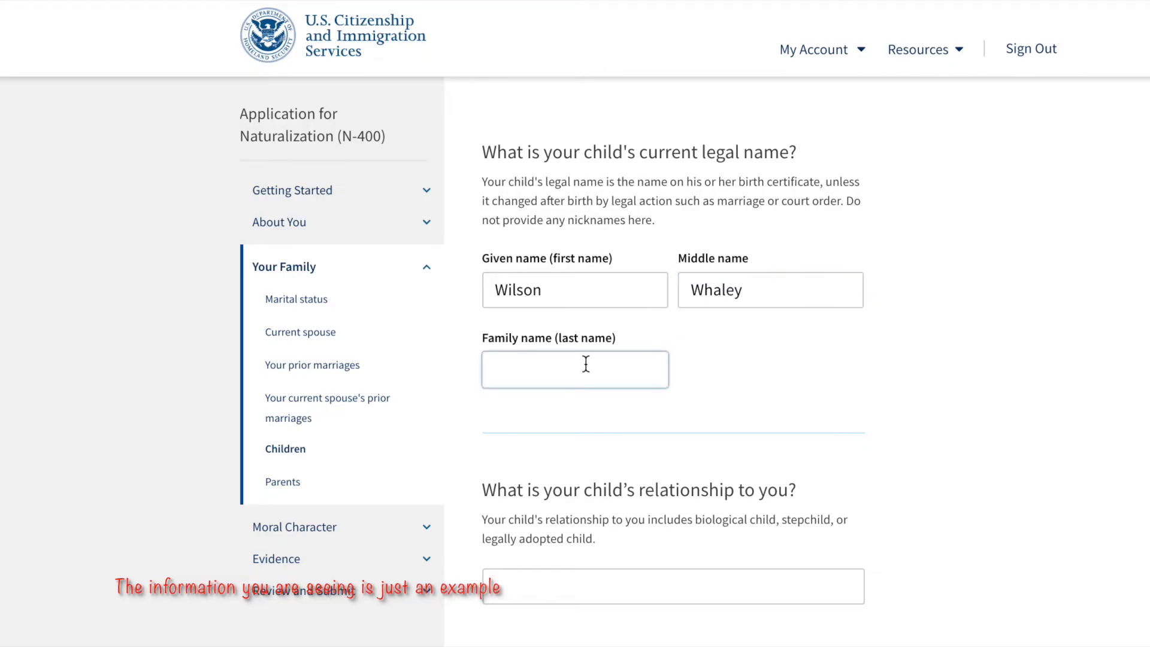
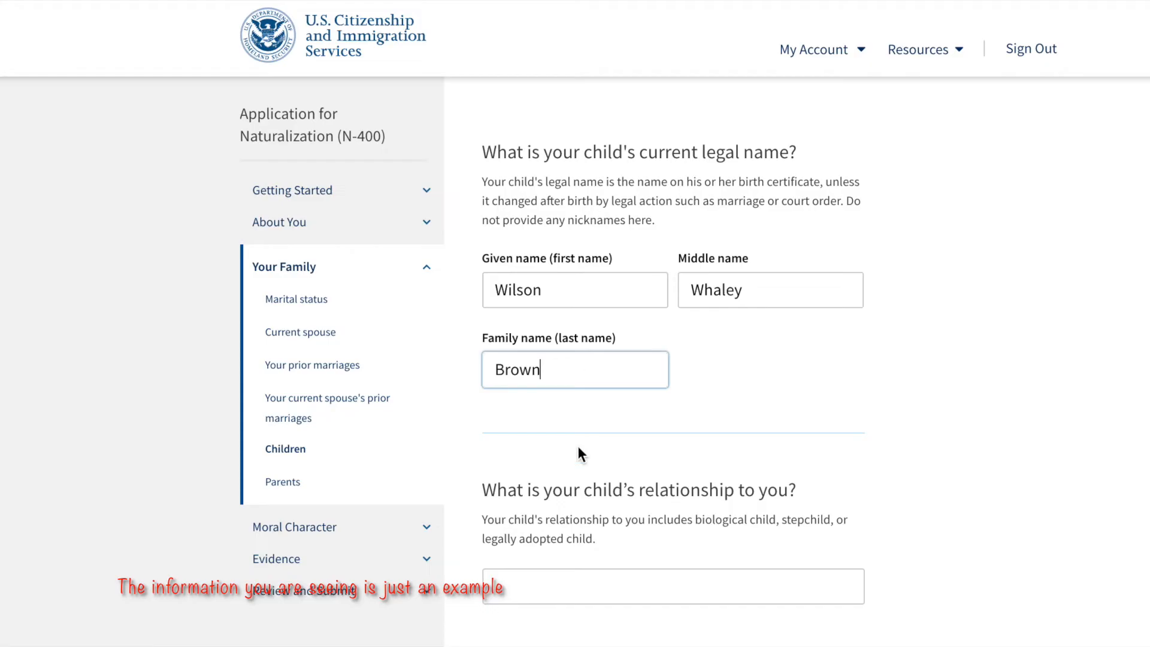
Step: Set the child's relationship to Stepchild, enter the child's date of birth, and continue
left_click(563, 580)
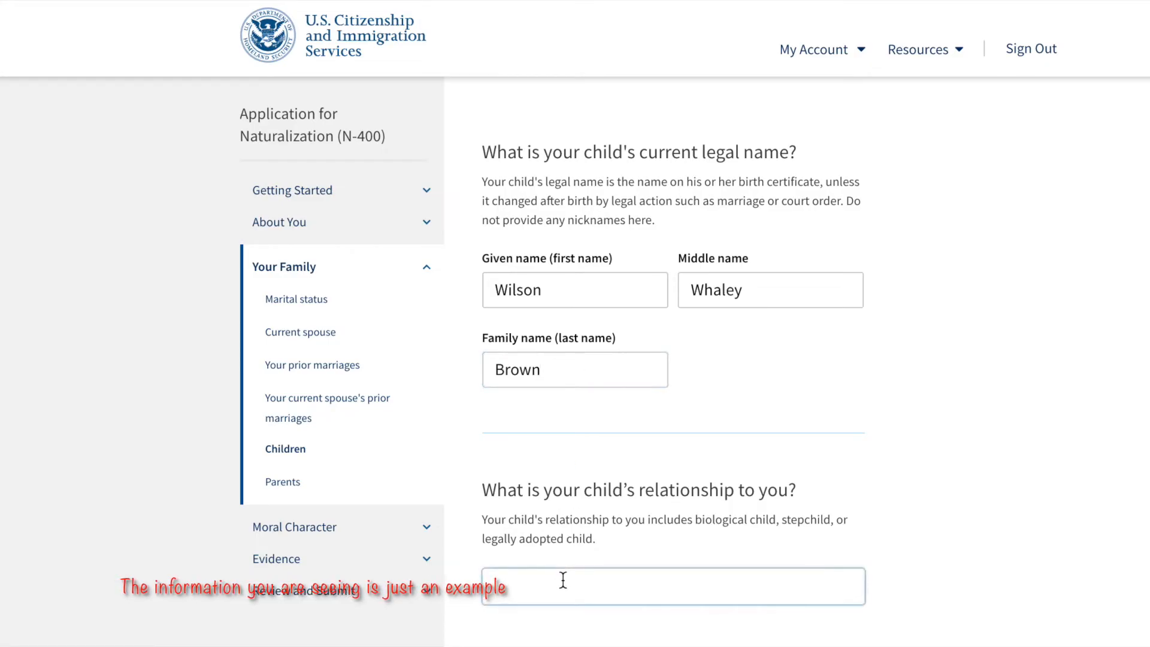
type("Stepchild")
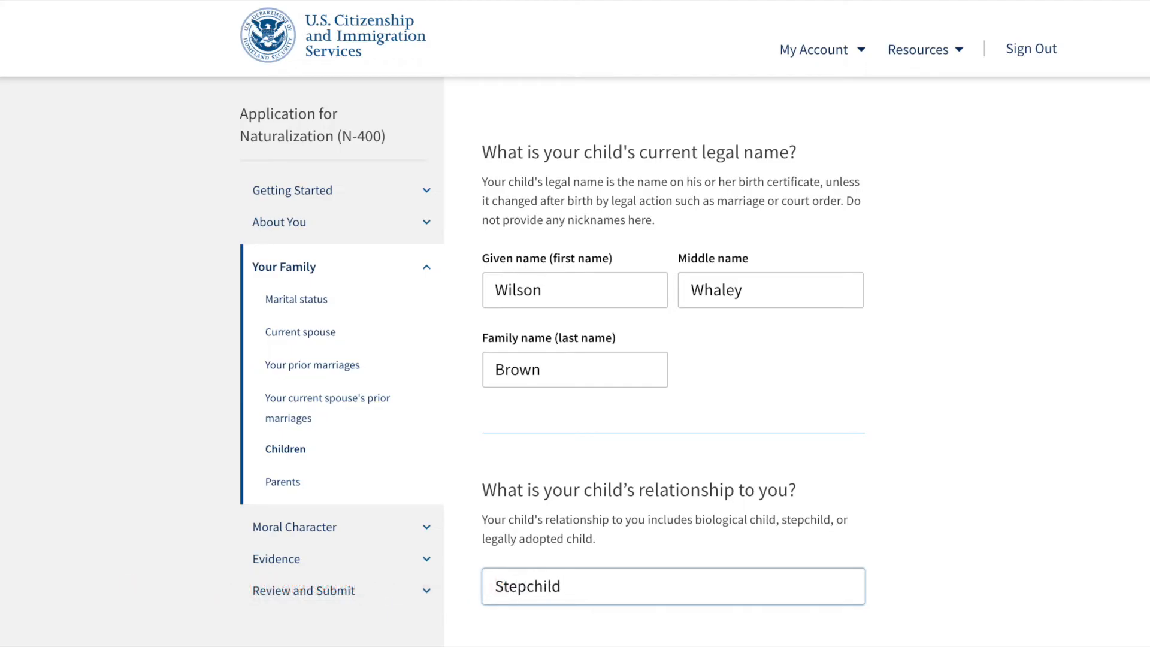
left_click(503, 535)
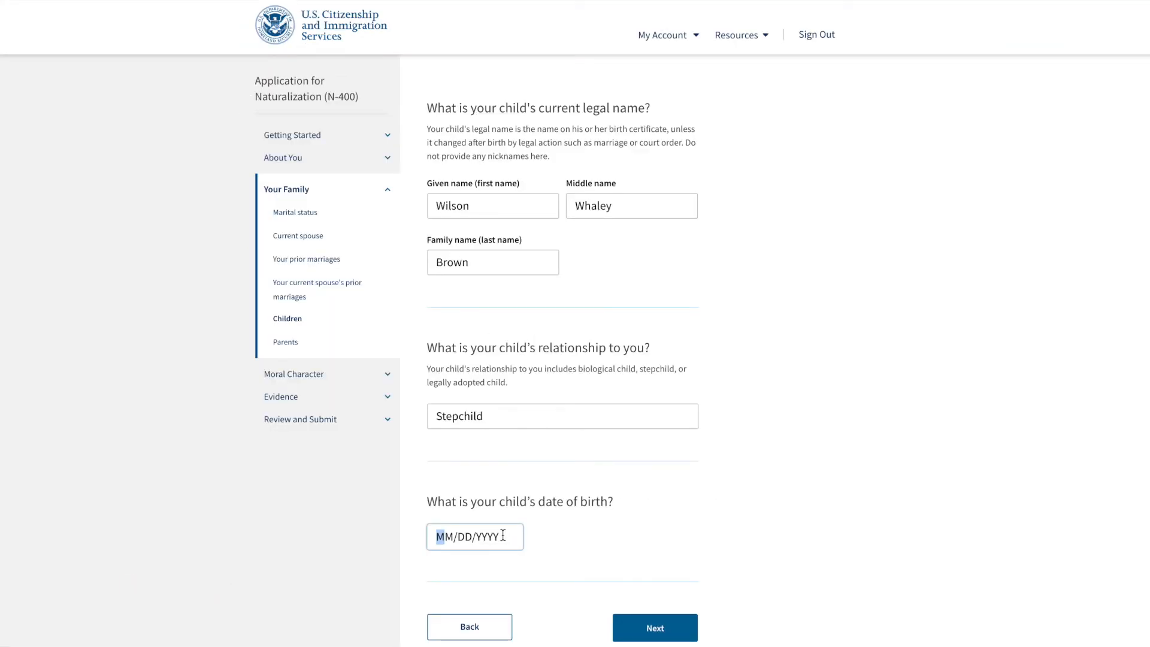
type("09/03/2004")
left_click(638, 640)
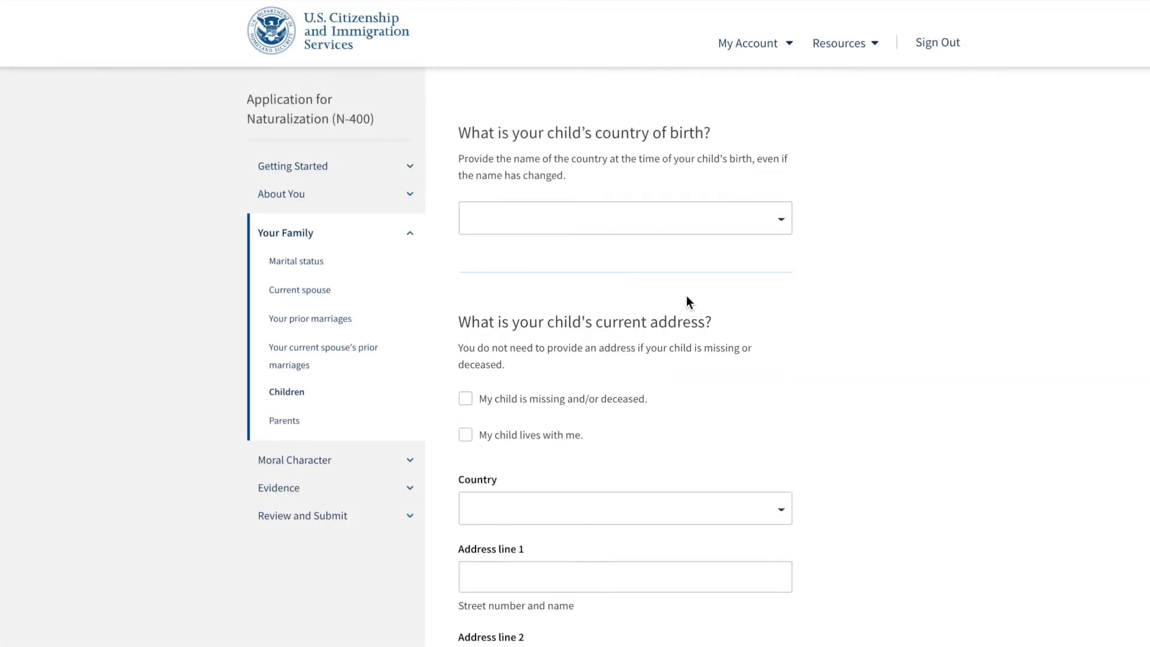
Step: Set the child's country of birth to United States
left_click(641, 224)
type("unite")
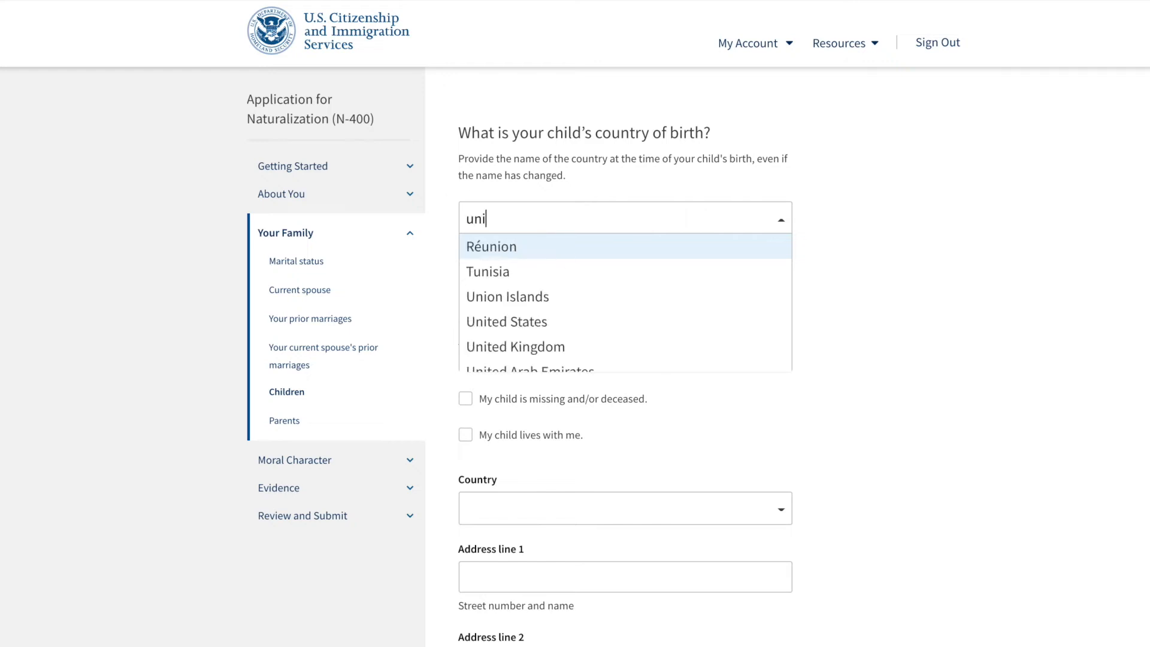
left_click(642, 248)
scroll(962, 505, "down", 5)
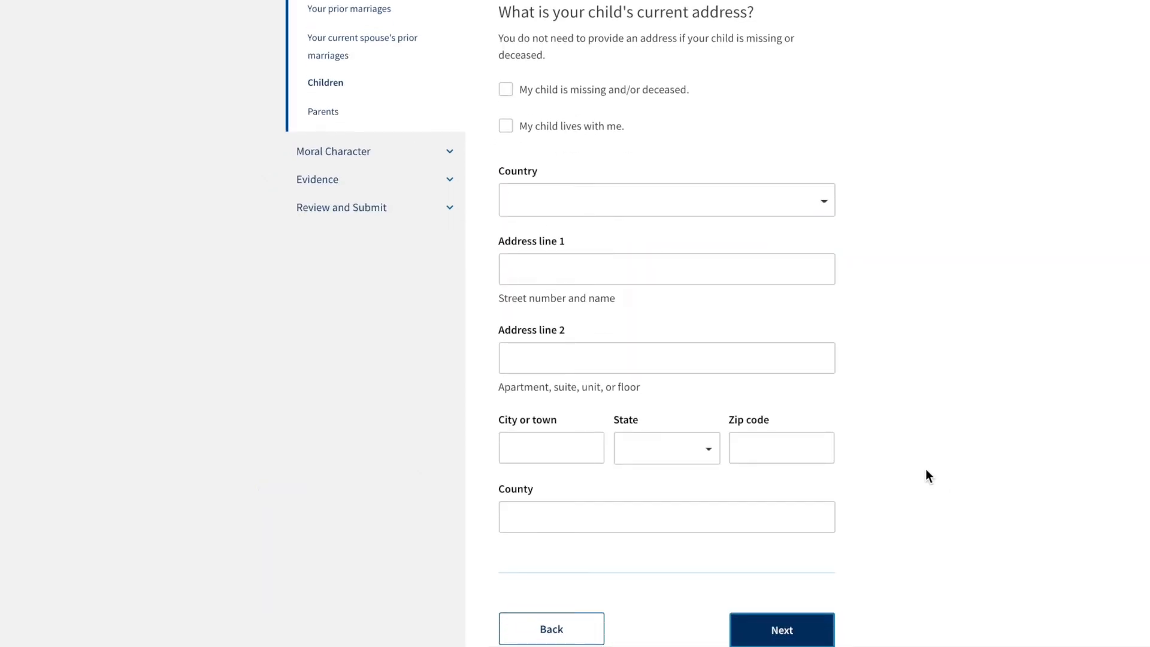
Step: Set the country of the child's current address to United States and enter the street address
left_click(699, 196)
type("united")
left_click(720, 226)
left_click(621, 272)
Step: Complete the child's current address with the city, state, zip code and county, and continue
left_click(565, 444)
type("Fort Collins")
left_click(643, 453)
type("C")
left_click(658, 557)
left_click(787, 453)
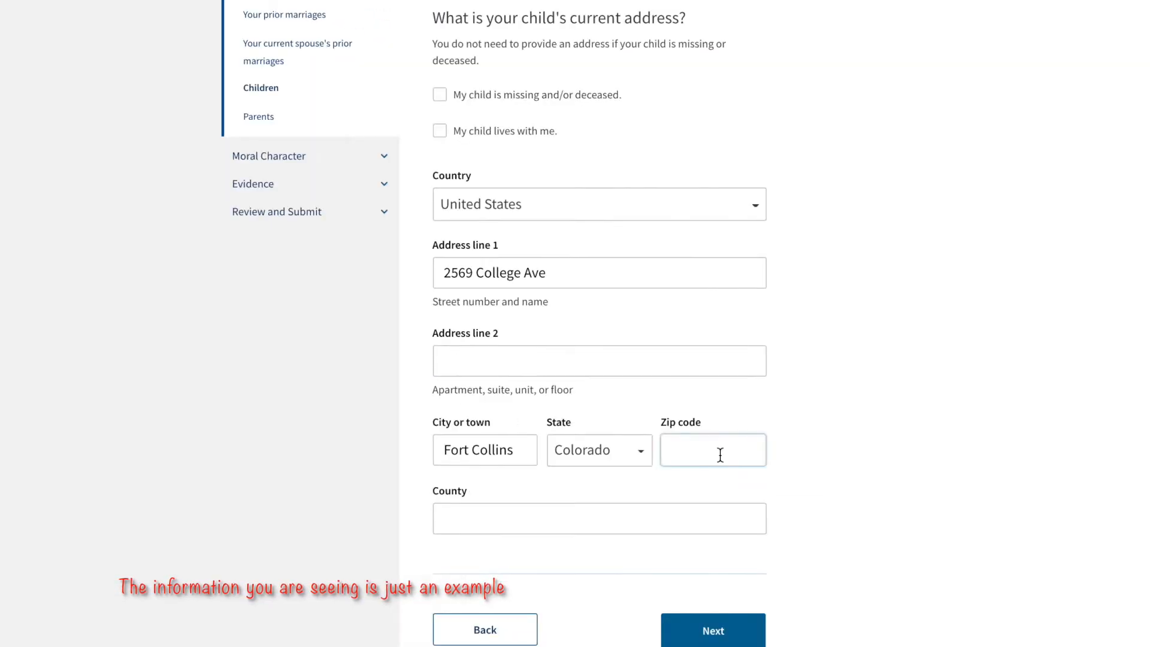
type("80524")
left_click(617, 513)
type("Larimer")
left_click(701, 630)
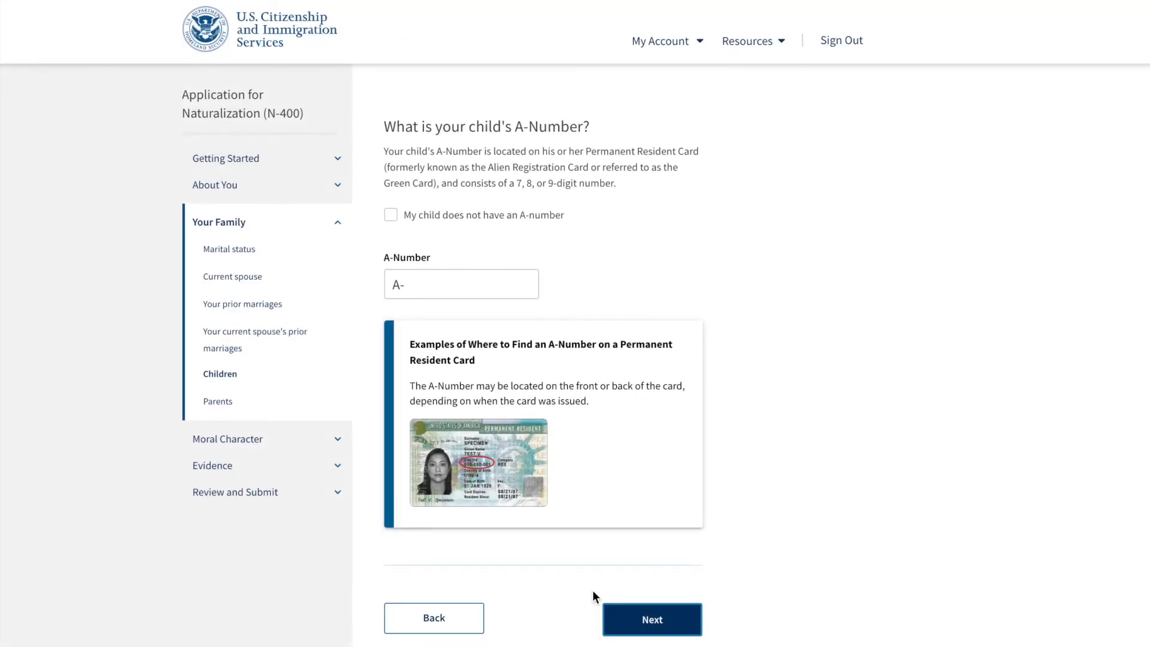
Step: Record that the child does not have an A-Number and accept the list of children
left_click(473, 284)
left_click(402, 218)
left_click(658, 620)
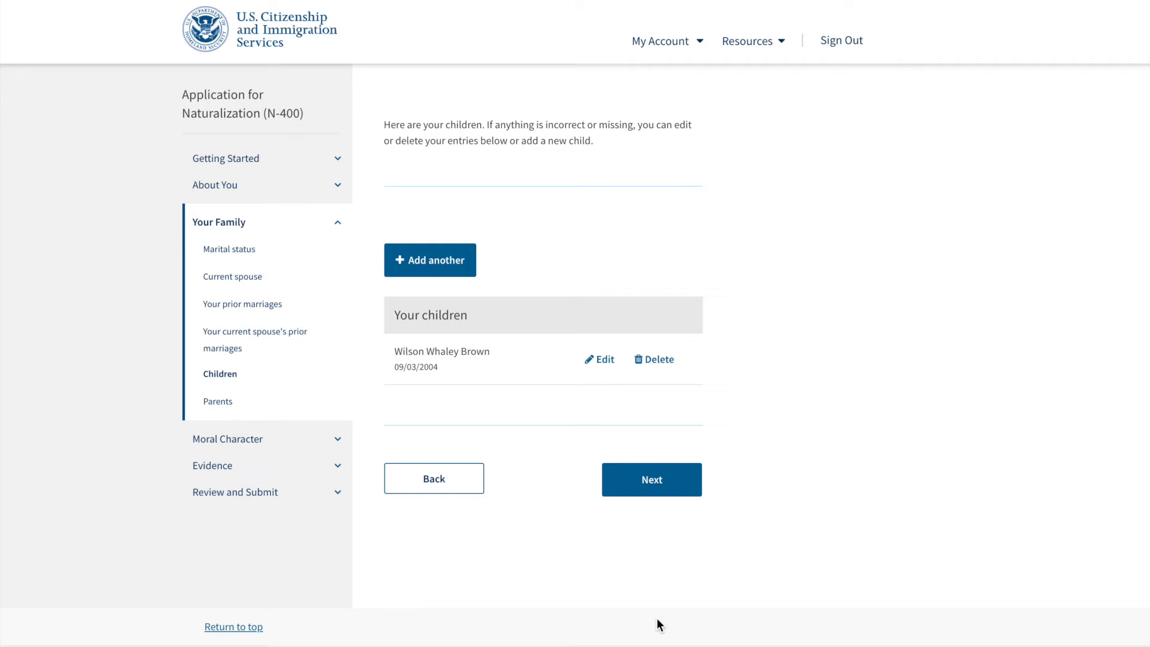
left_click(657, 479)
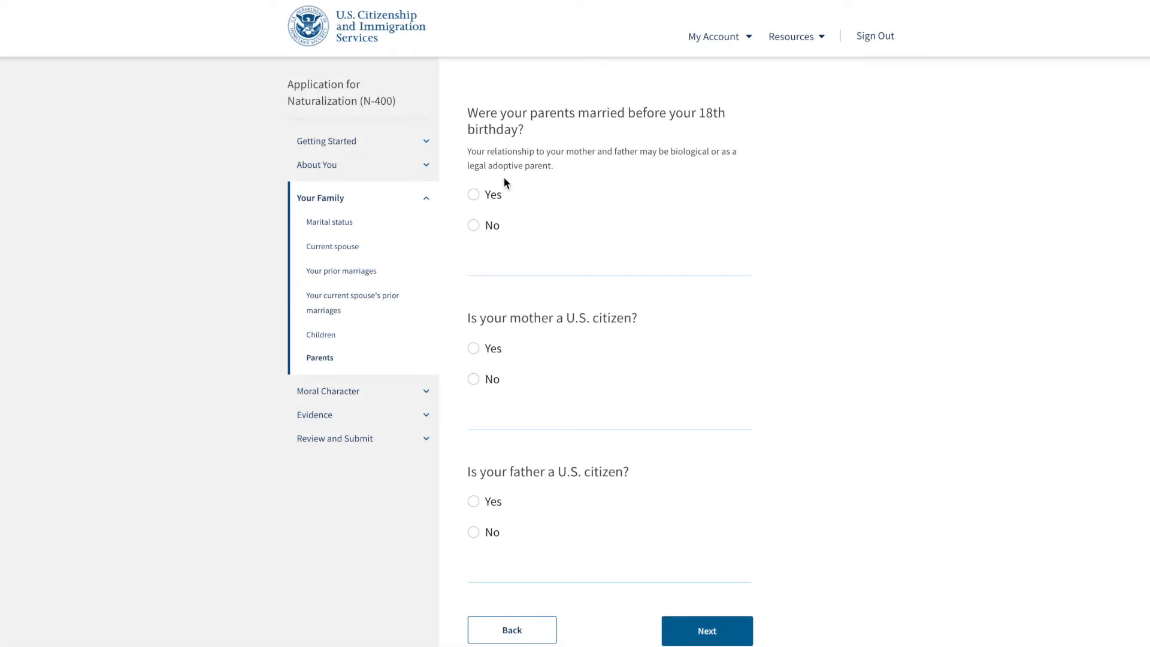
Step: Answer Yes to parents married before the 18th birthday and No to mother and father being U.S. citizens, and continue
left_click(487, 197)
left_click(487, 380)
left_click(473, 531)
left_click(749, 638)
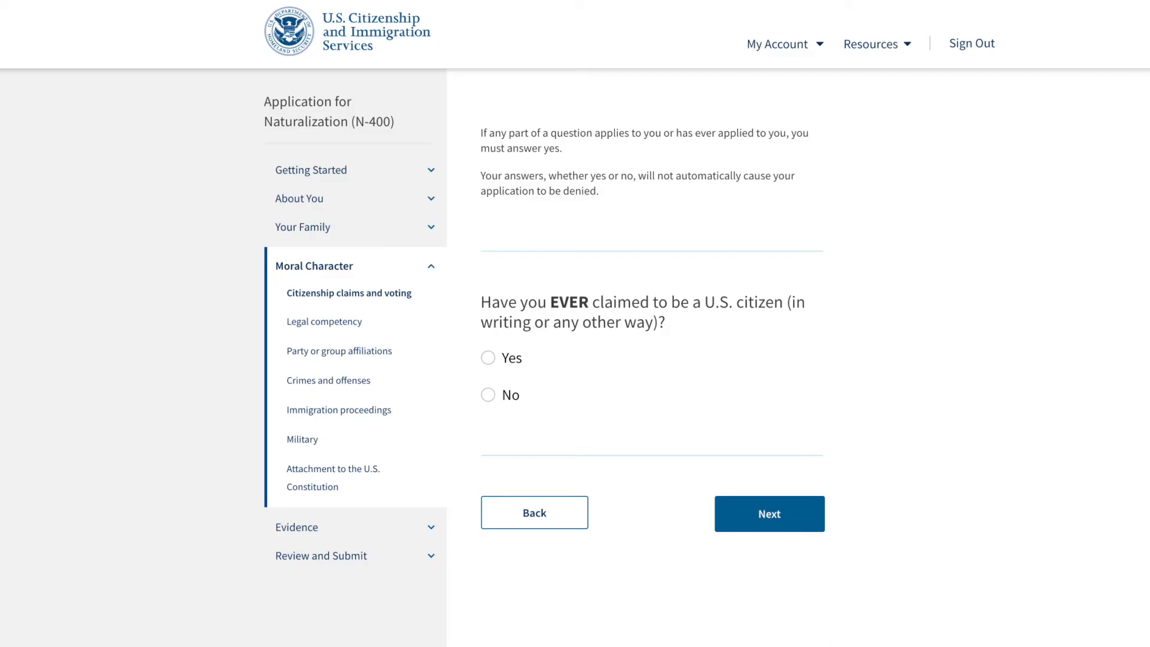
Step: Answer No to claiming U.S. citizenship, registering to vote, voting, and holding a hereditary title or order of nobility, and continue
left_click(510, 395)
left_click(762, 517)
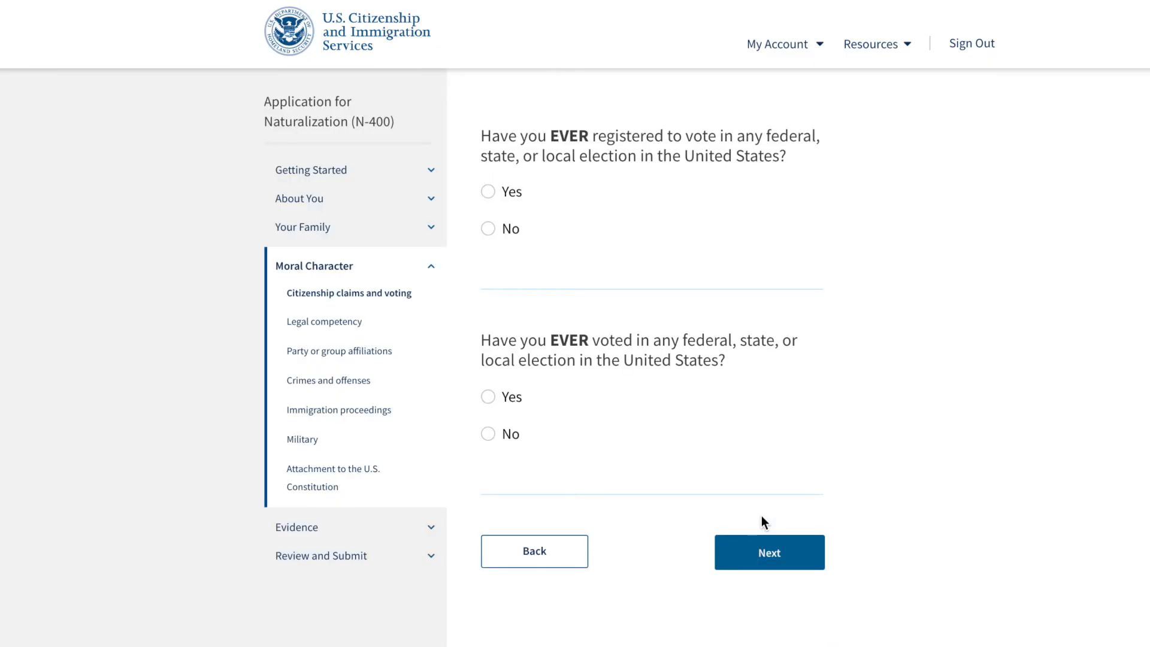
left_click(511, 229)
left_click(512, 436)
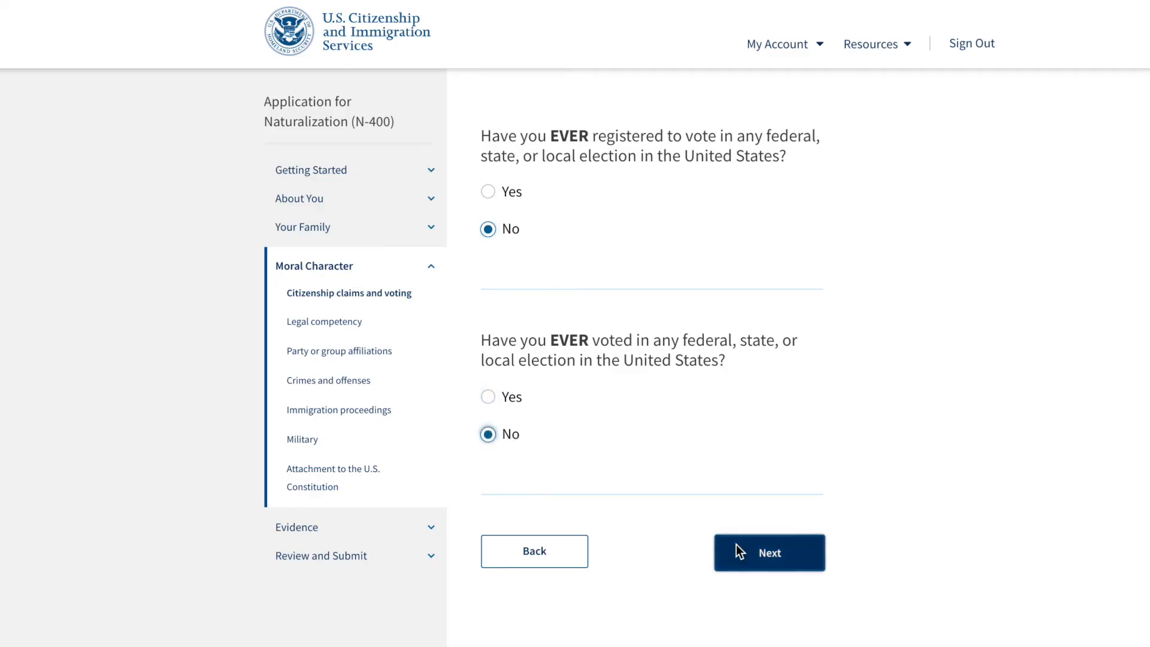
left_click(737, 547)
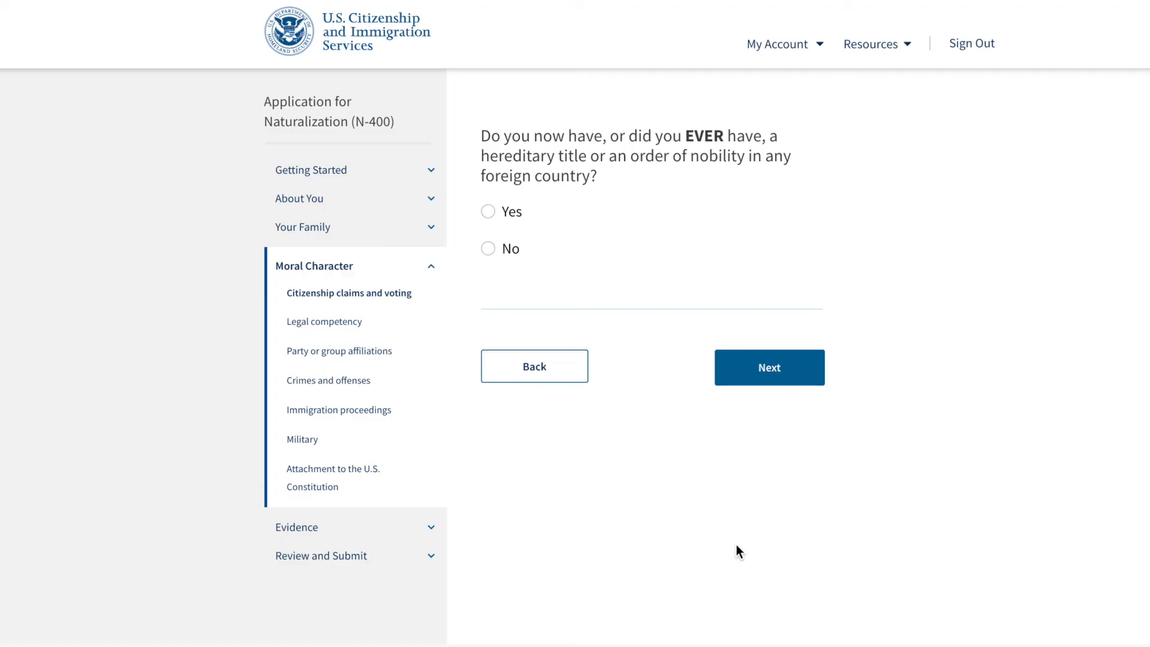
left_click(520, 252)
left_click(764, 377)
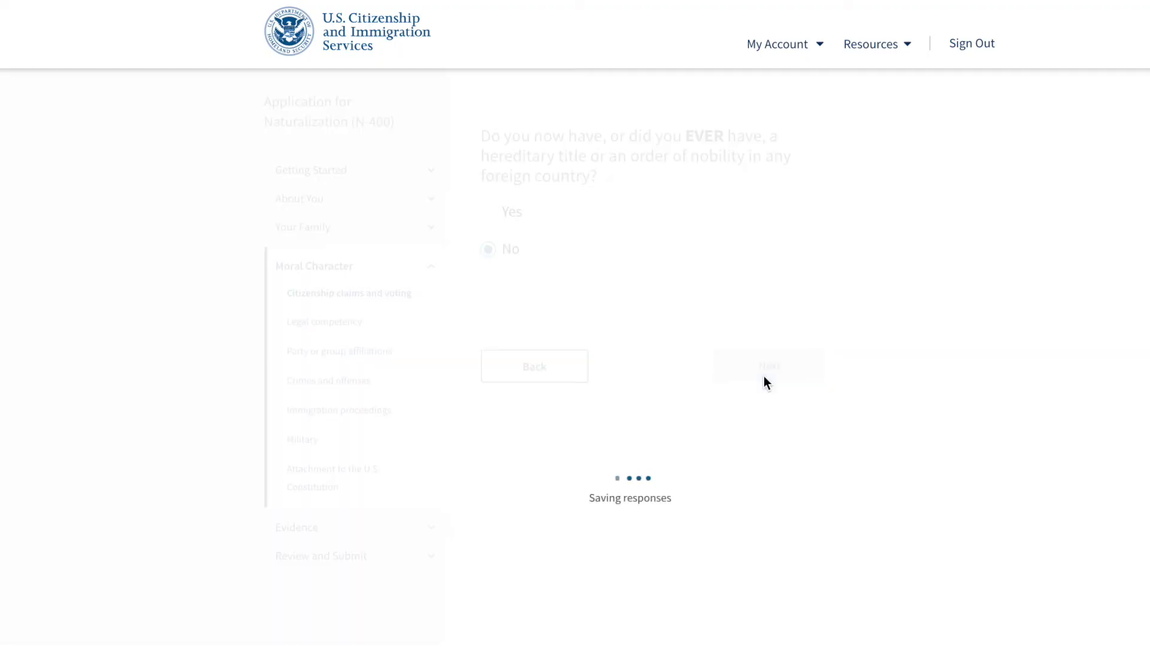
Step: Answer No to overdue taxes, unfiled tax returns and calling yourself a non-U.S. resident on a tax return, and continue
left_click(516, 239)
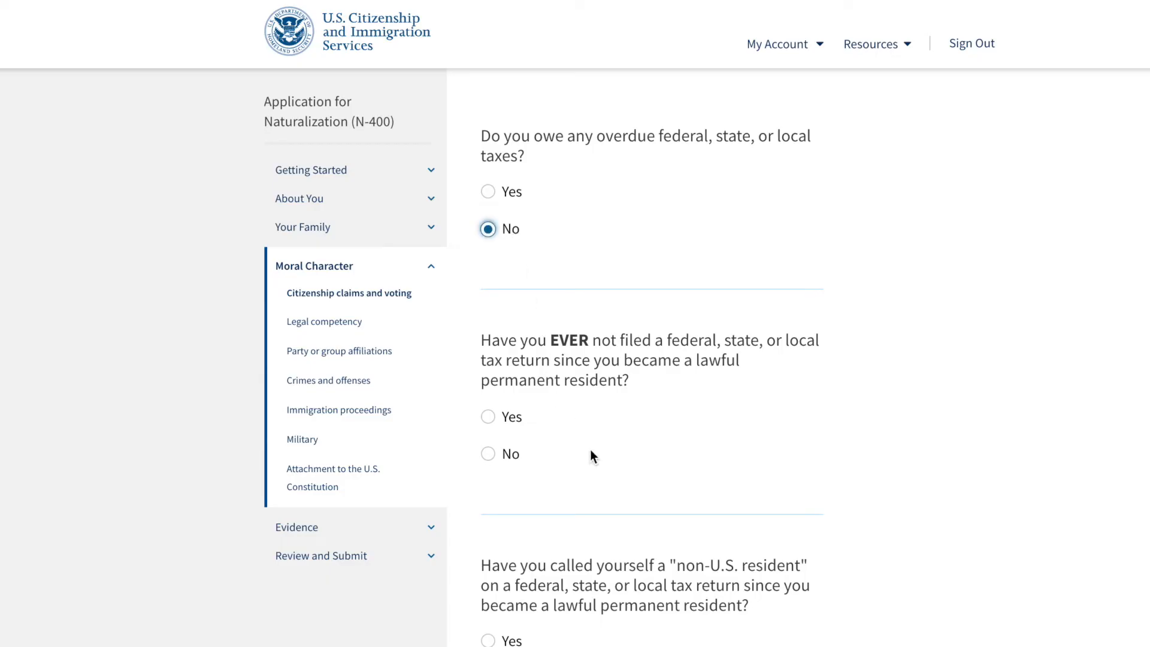
left_click(505, 458)
scroll(541, 509, "down", 3)
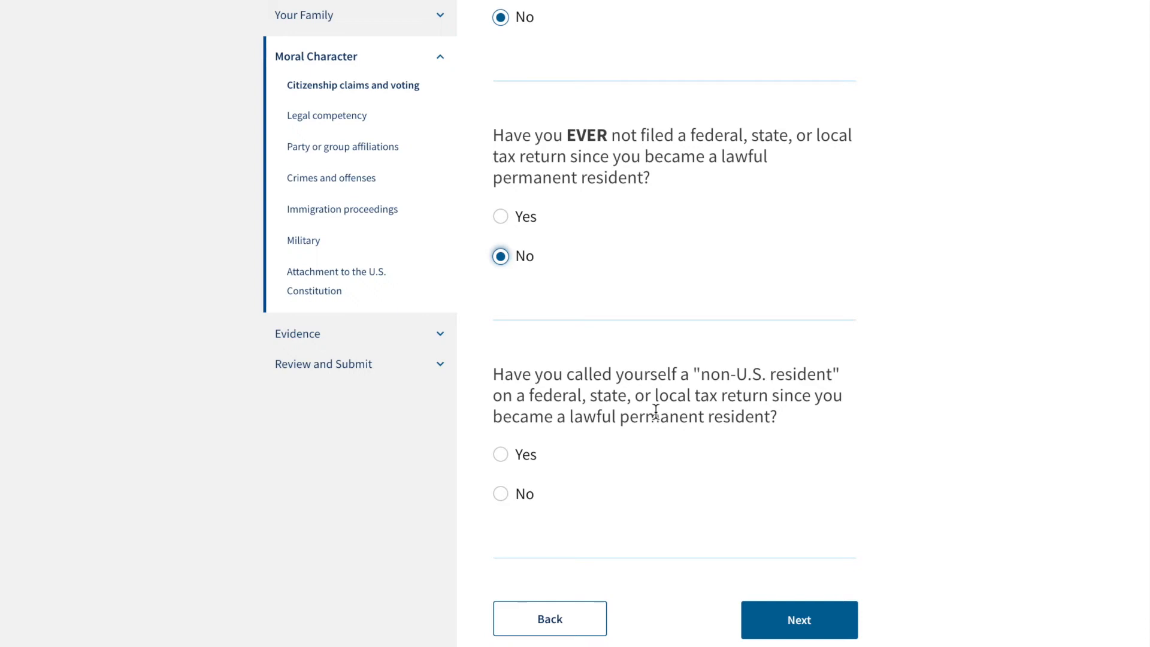
left_click(517, 500)
left_click(771, 621)
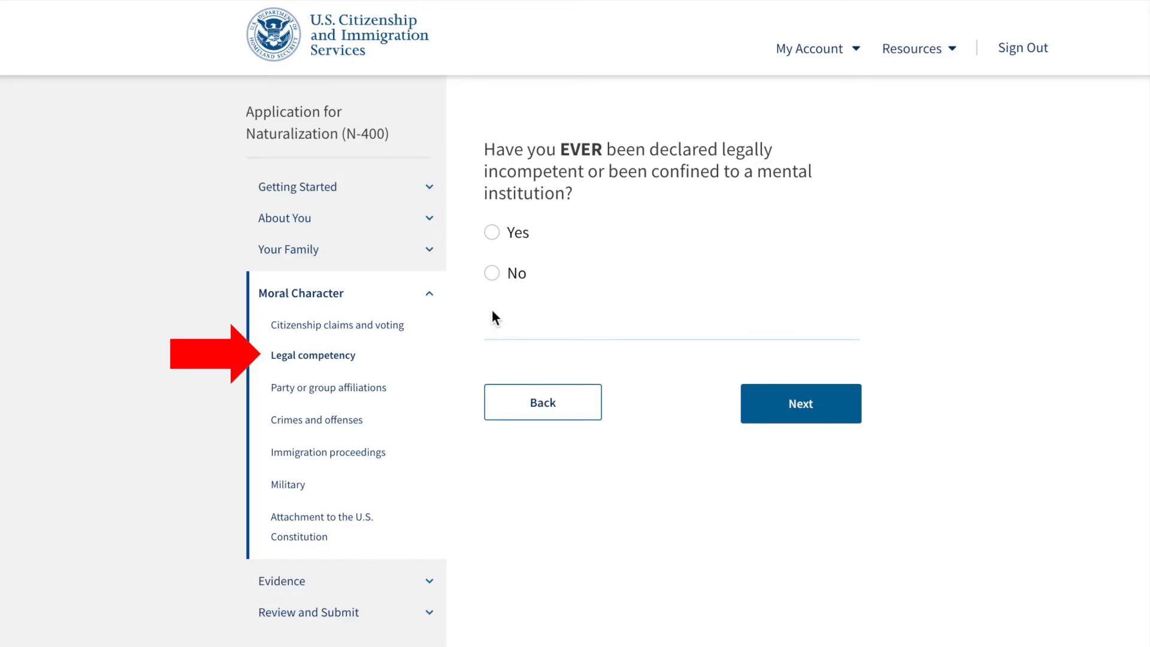
Step: Answer No to legal incompetence or mental institution confinement and to membership in any organization or similar group, and continue
left_click(517, 282)
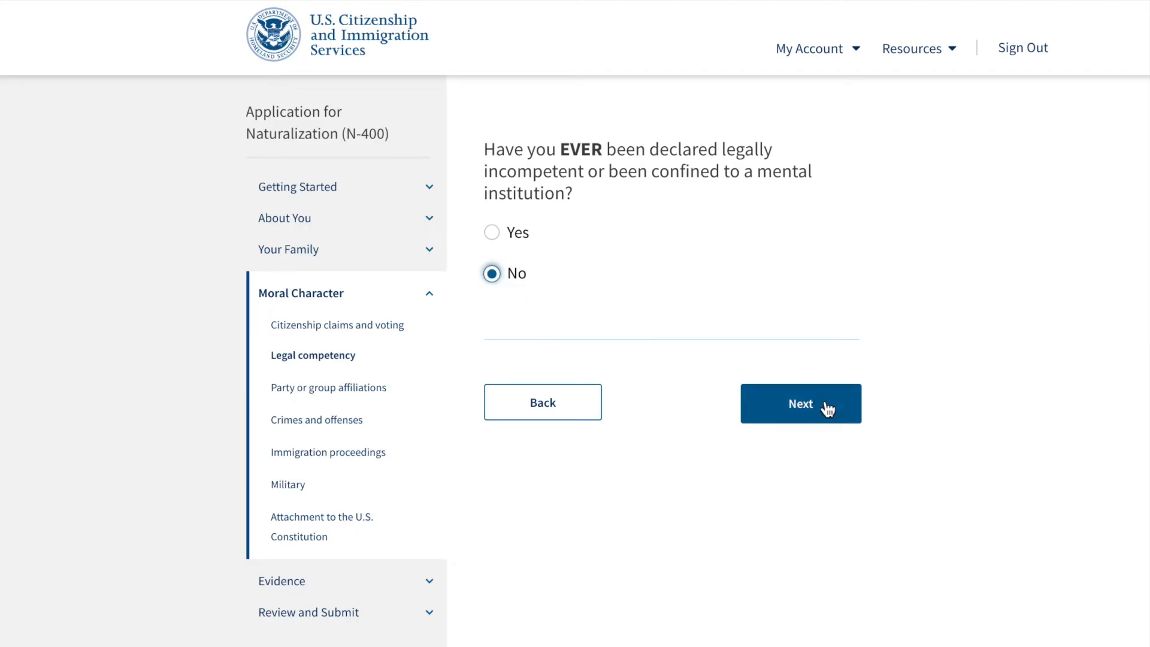
left_click(822, 403)
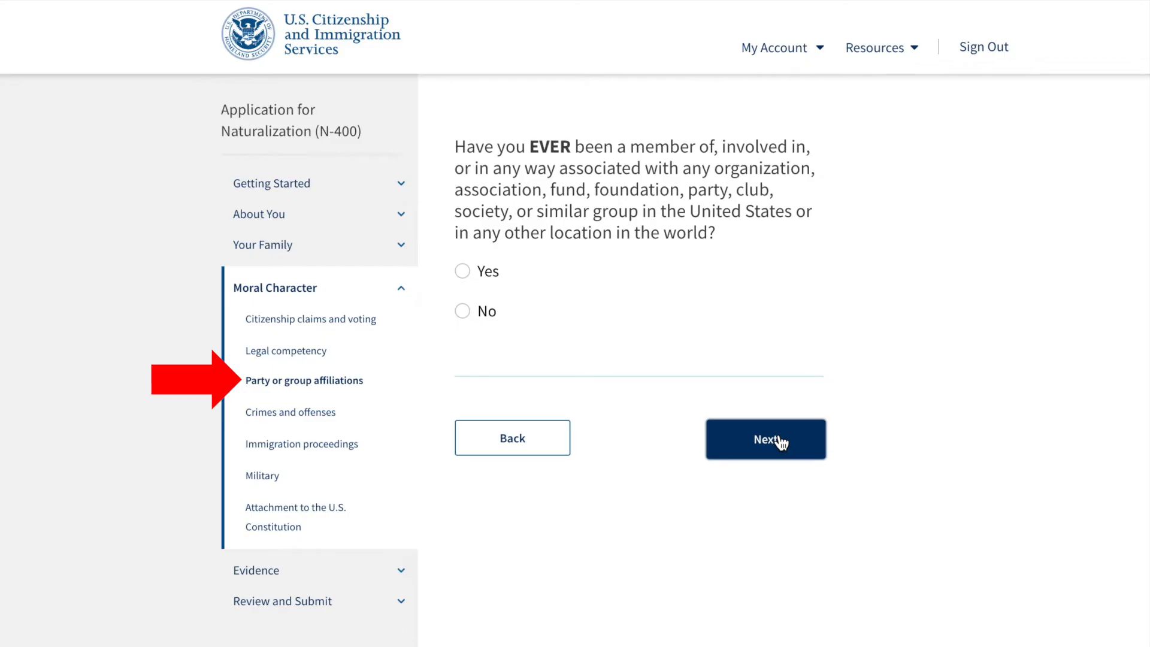
left_click(488, 311)
left_click(752, 449)
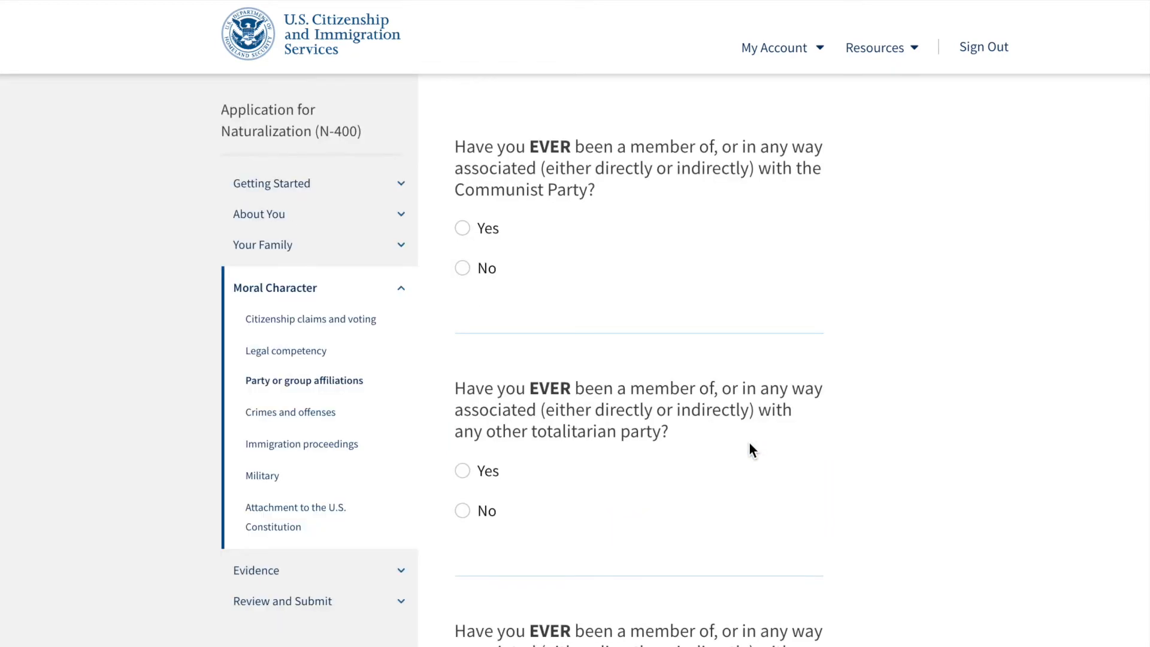
Step: Answer No to association with the Communist Party, any other totalitarian party and a terrorist organization, and continue
left_click(492, 271)
scroll(495, 272, "down", 4)
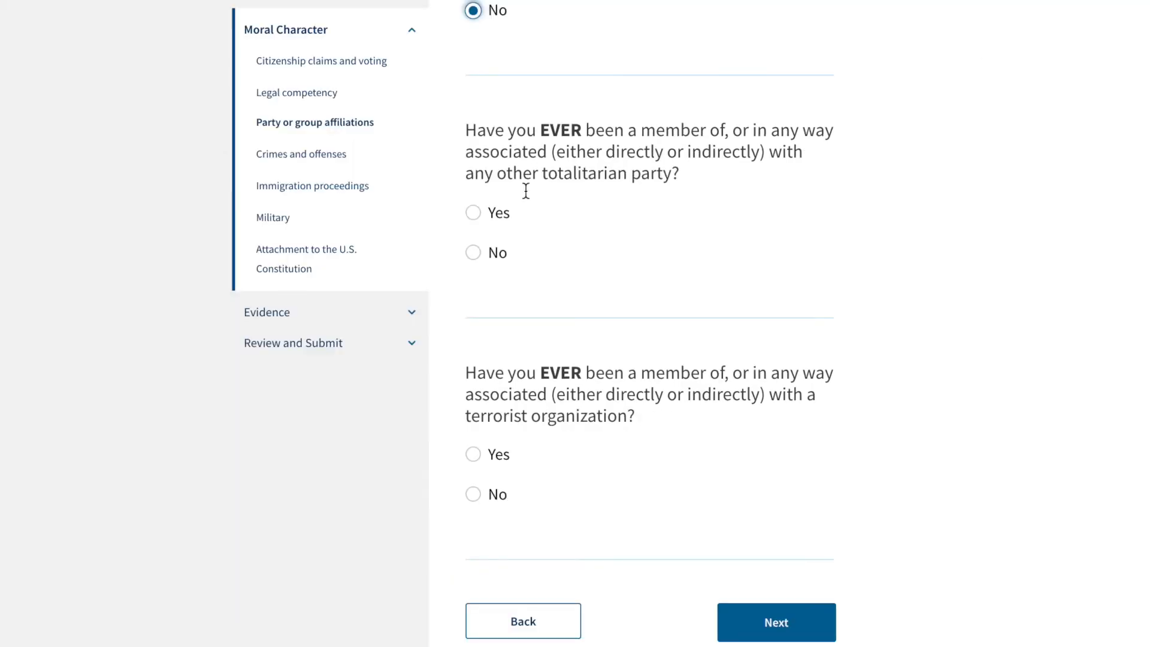
left_click(502, 258)
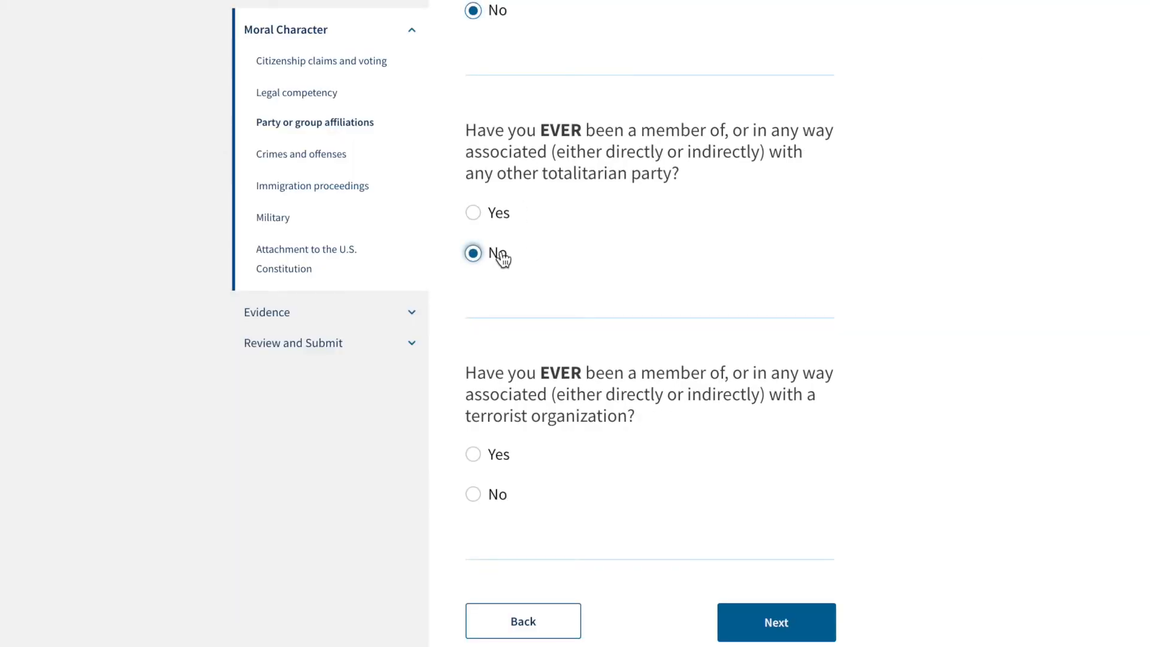
left_click(499, 501)
left_click(779, 623)
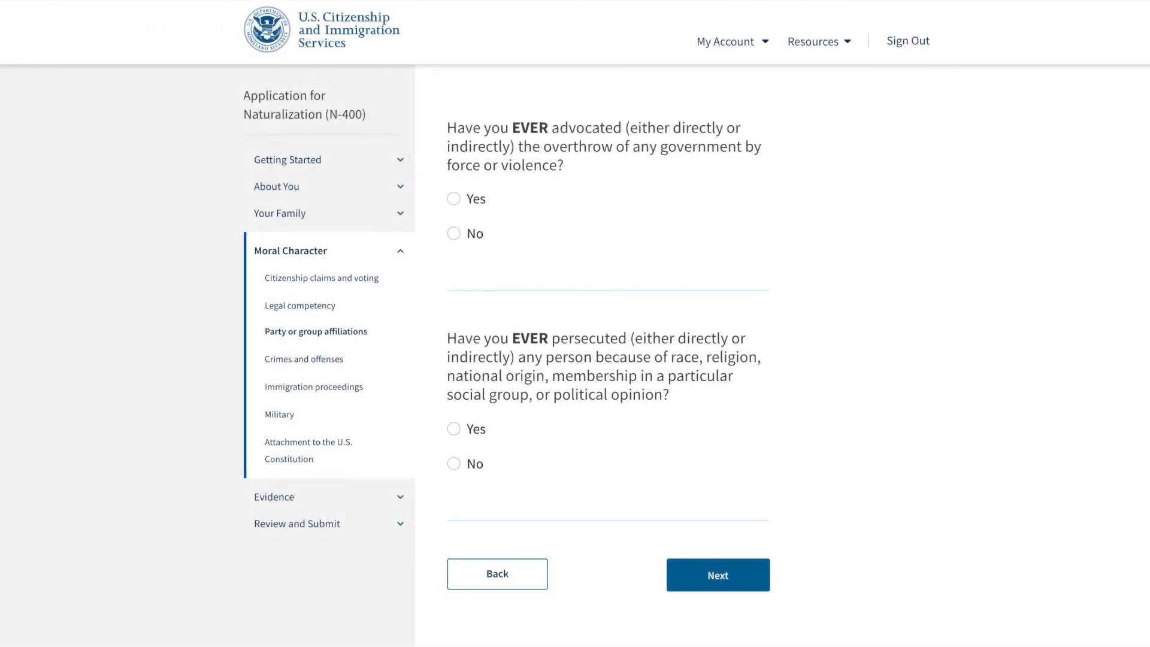
Step: Answer No to advocating the overthrow of a government and to persecuting any person, and continue
left_click(473, 236)
left_click(473, 465)
left_click(755, 583)
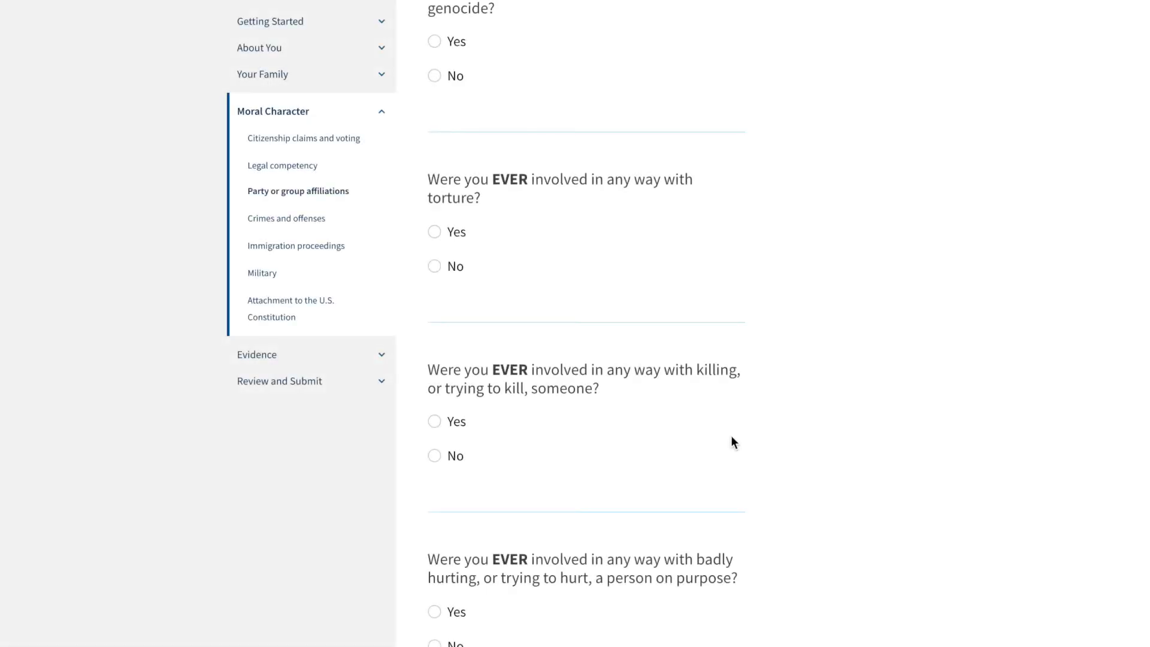
Step: Answer No to involvement in genocide, torture, killing, badly hurting someone, forced sexual contact and preventing religious practice, and continue
left_click(454, 77)
left_click(460, 272)
left_click(454, 465)
scroll(660, 477, "down", 9)
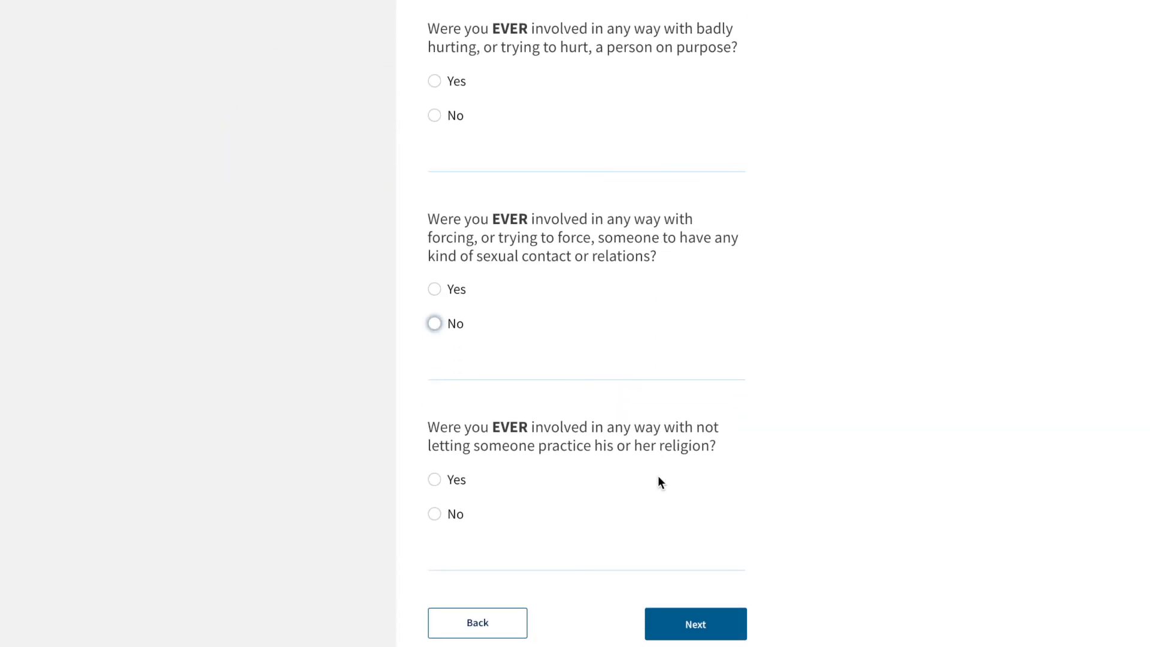
key("Tab")
left_click(459, 117)
left_click(460, 327)
key("Tab")
left_click(454, 515)
left_click(739, 633)
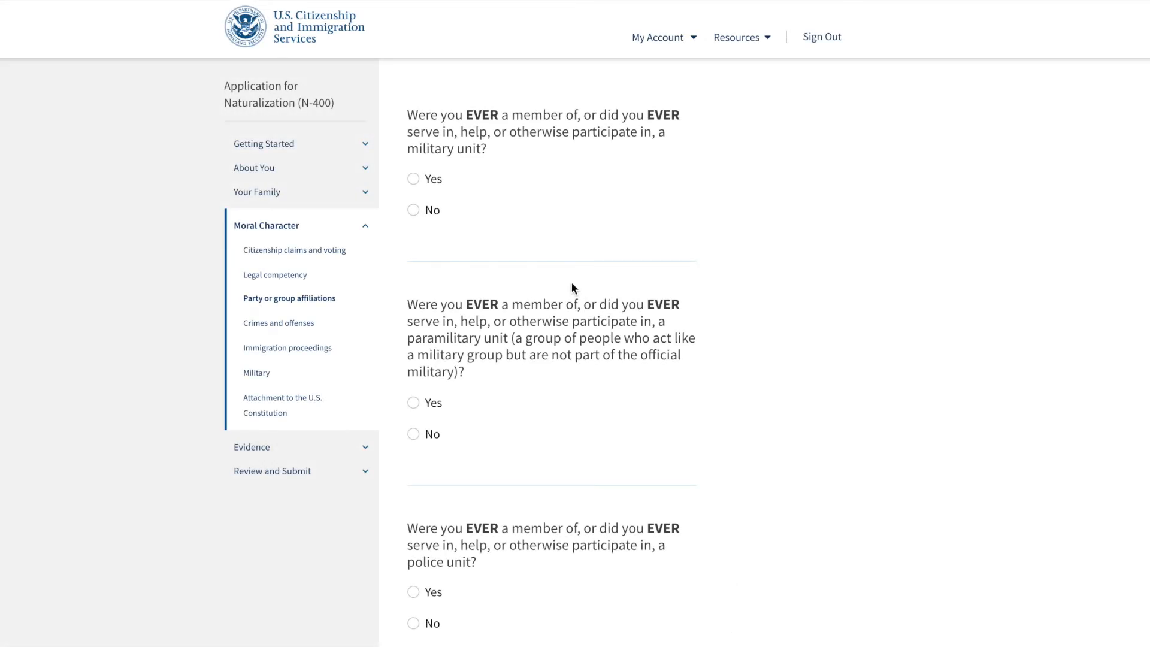
Step: Answer No to serving in a military, paramilitary, police, self-defense or vigilante unit, and continue
left_click(433, 212)
left_click(530, 428)
left_click(433, 436)
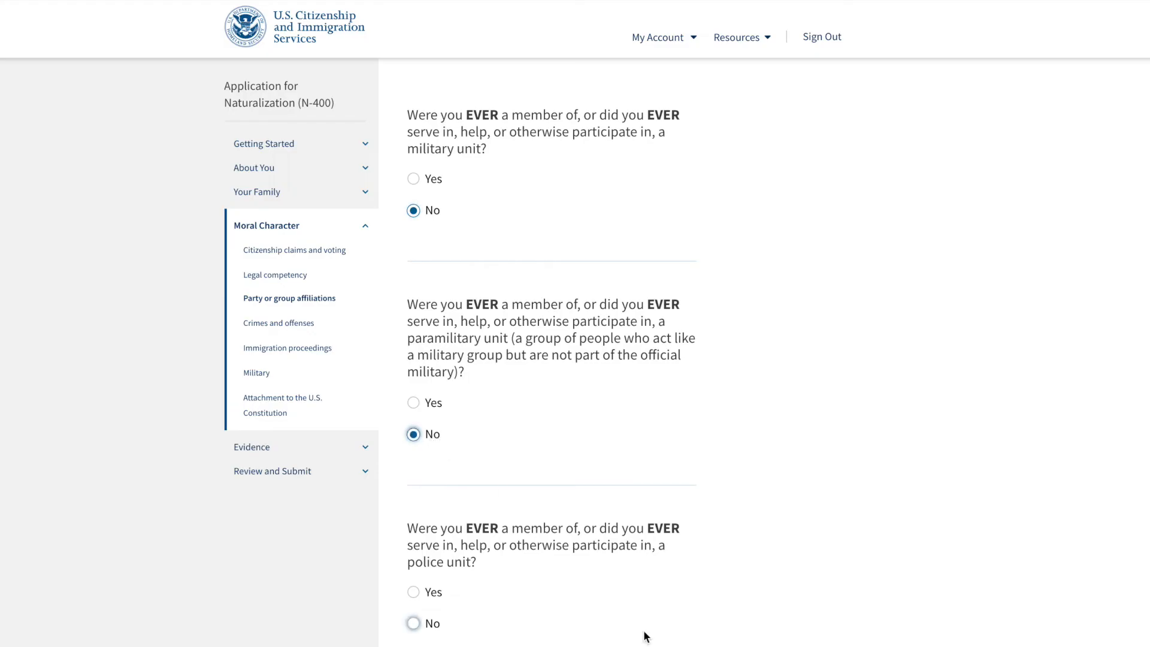
left_click(433, 624)
scroll(596, 641, "down", 6)
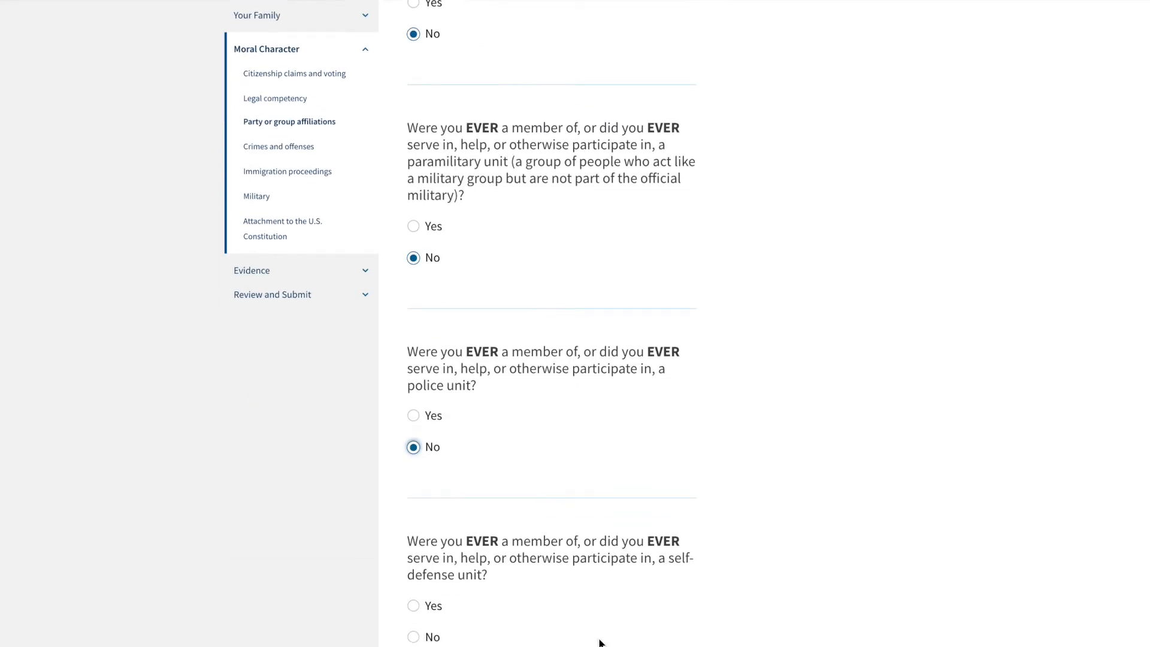
scroll(599, 642, "down", 1)
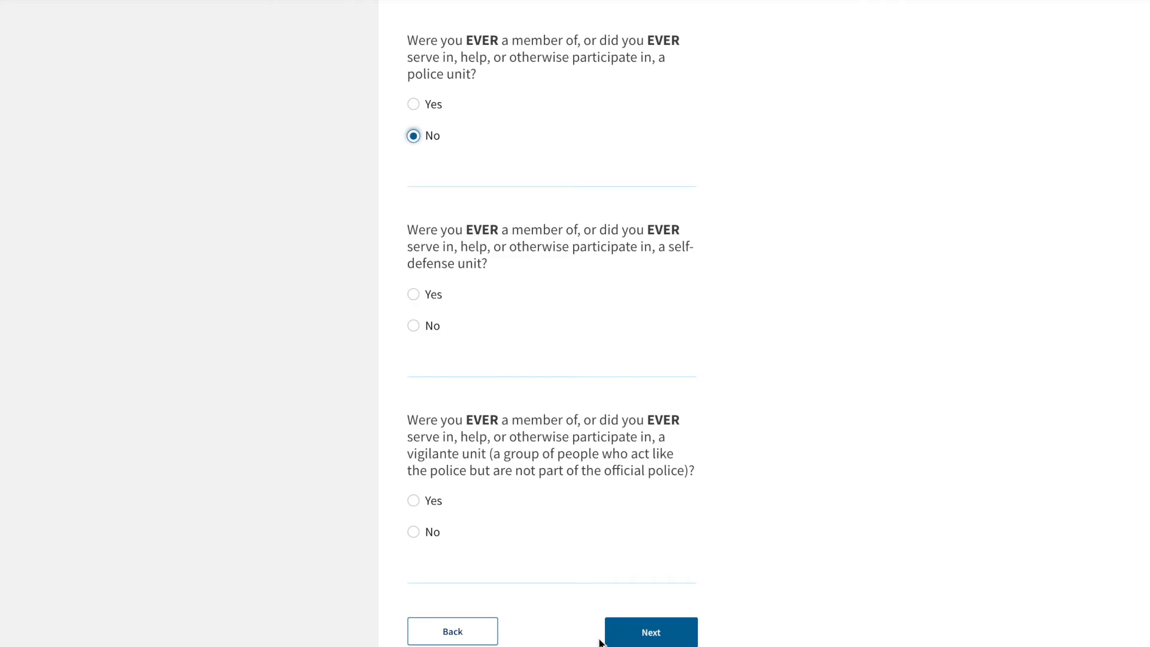
left_click(434, 327)
left_click(430, 533)
left_click(633, 631)
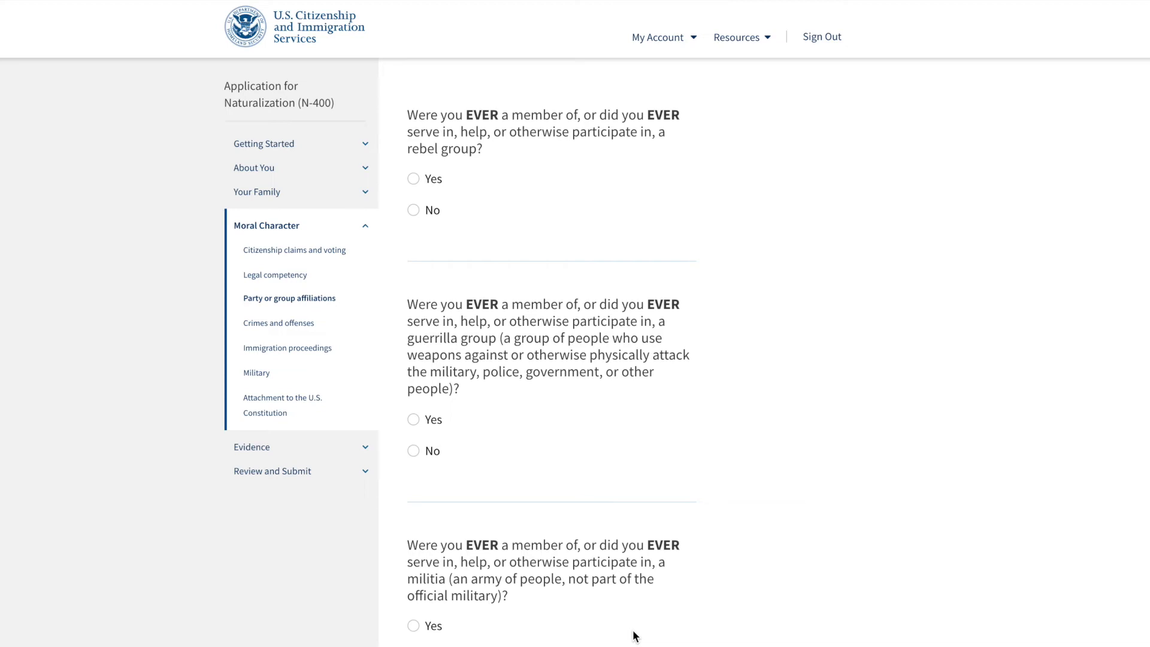
Step: Answer No to participating in a rebel group, guerrilla group, militia or insurgent organization, and continue
left_click(430, 210)
left_click(436, 454)
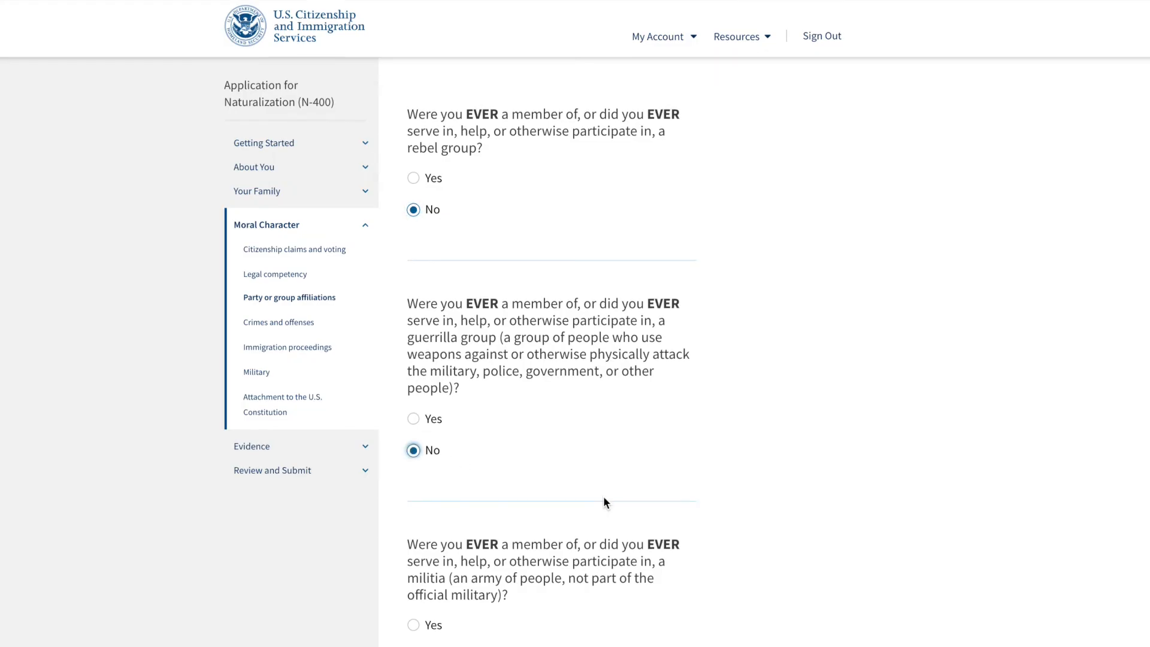
scroll(604, 502, "down", 5)
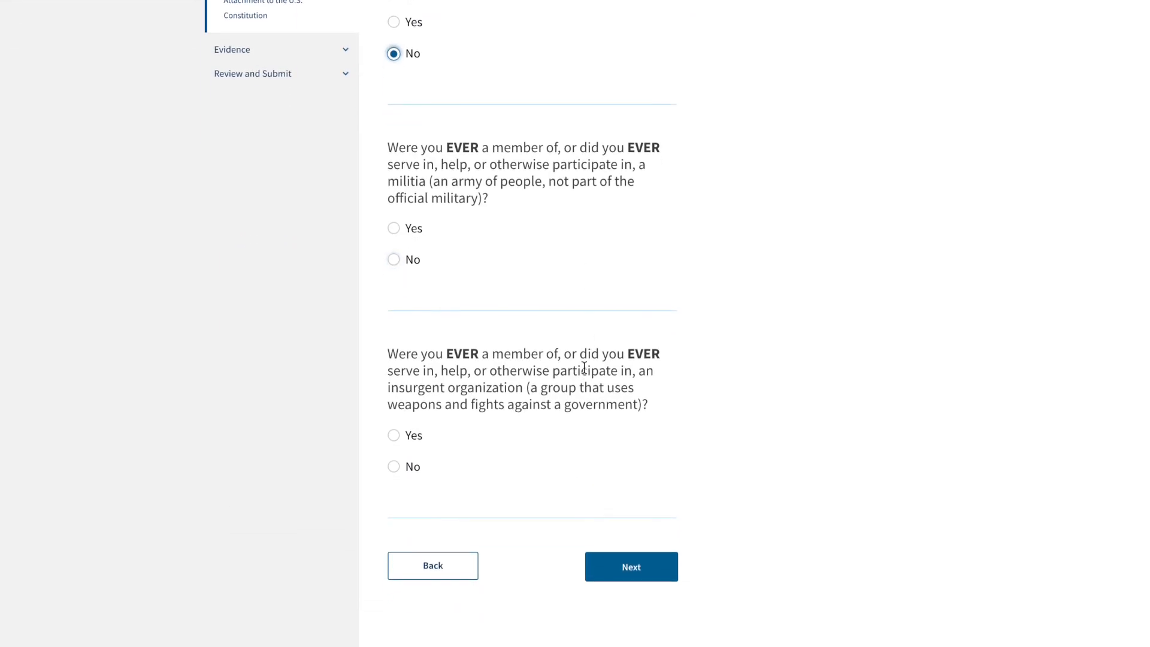
left_click(418, 262)
left_click(413, 466)
left_click(630, 570)
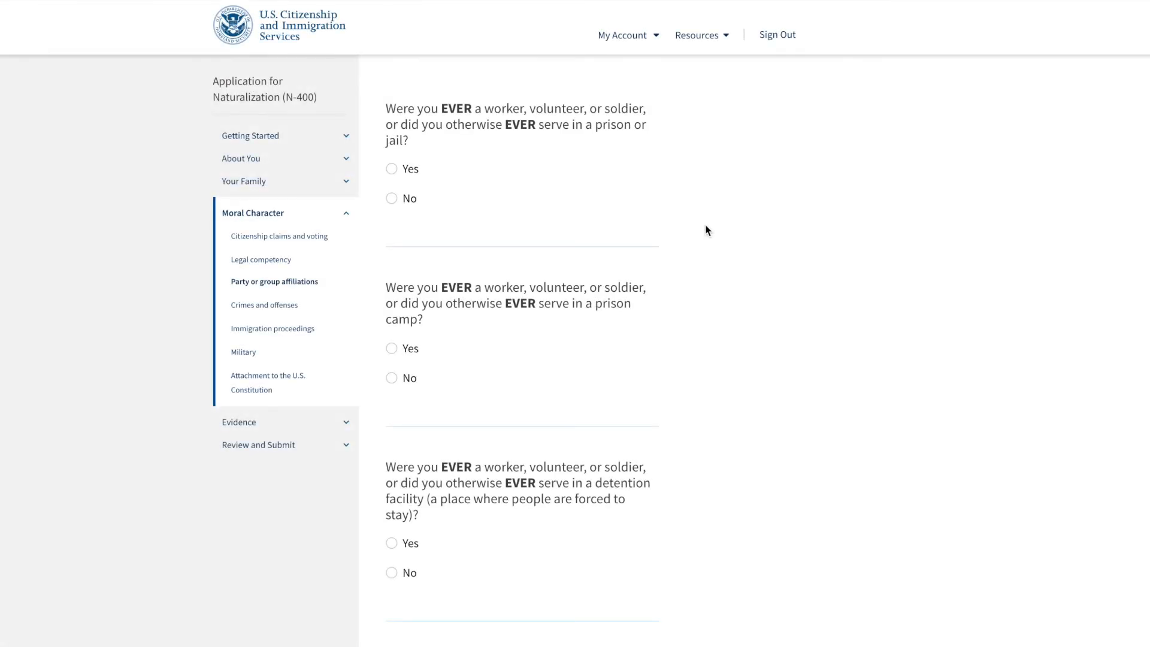
Step: Answer No to working or serving in a prison or jail, prison camp, detention facility, labor camp or other place of forced stay, and continue
left_click(396, 199)
left_click(411, 378)
left_click(403, 573)
scroll(538, 576, "down", 3)
scroll(541, 578, "down", 4)
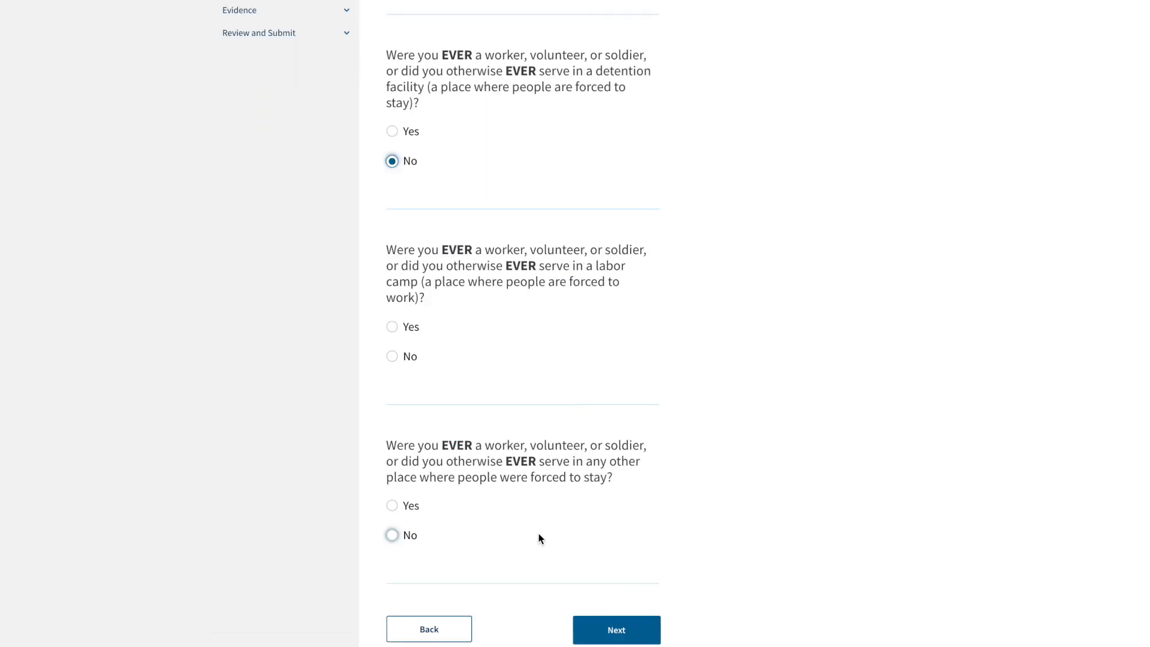
left_click(417, 357)
left_click(417, 534)
left_click(616, 629)
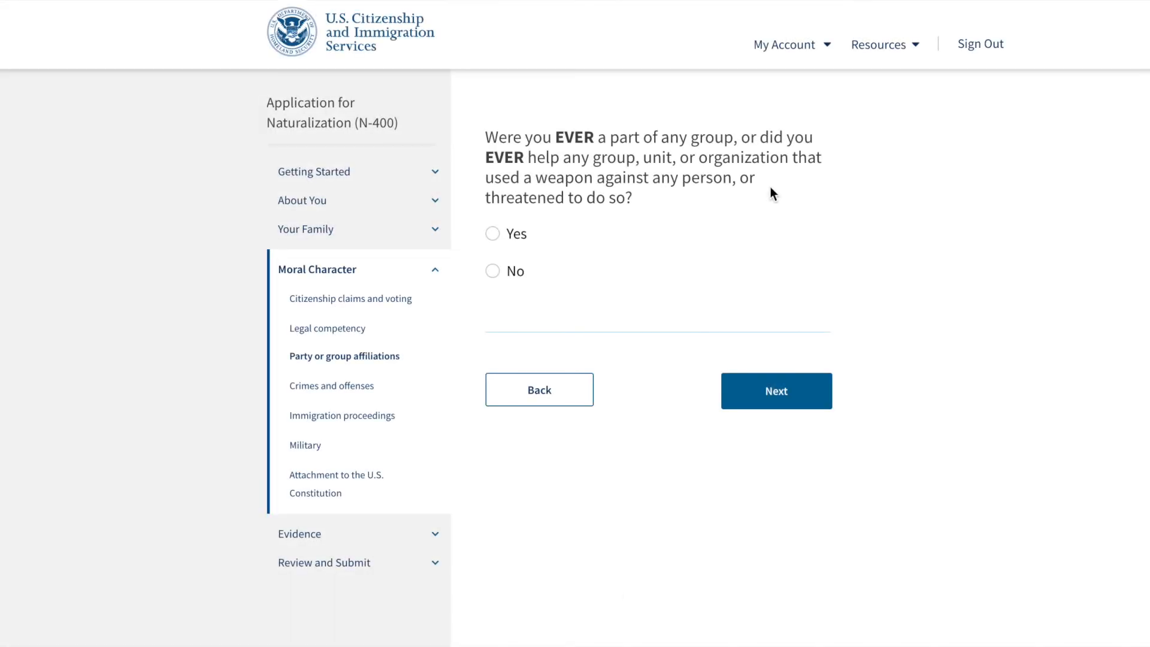
Step: Answer No to helping a group that used weapons against people and to selling or providing weapons, continuing past both questions
left_click(520, 276)
left_click(757, 401)
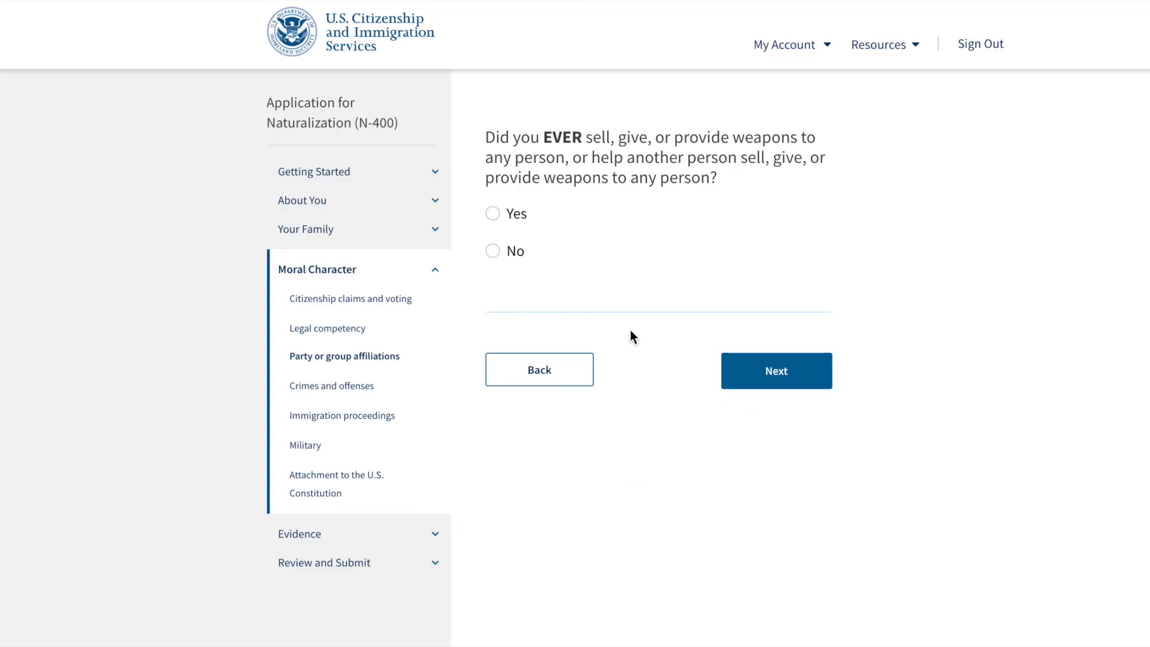
left_click(516, 264)
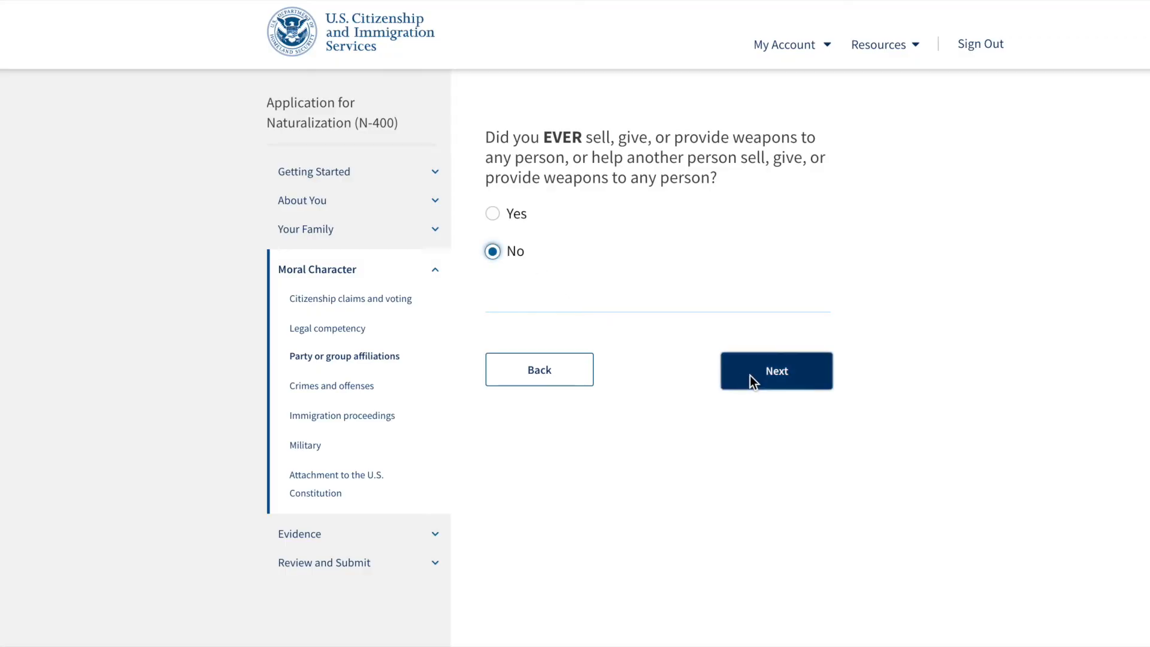
left_click(753, 382)
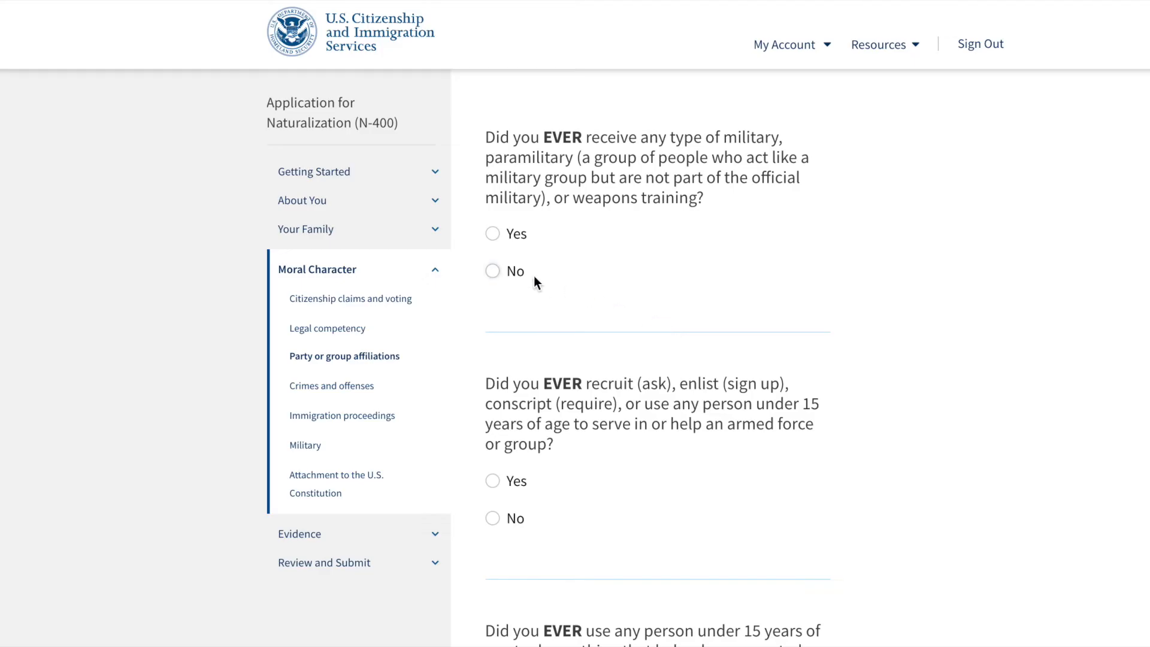
Step: Answer No to military or weapons training, recruiting anyone under 15 for an armed group and using them to support combat, and continue
left_click(511, 273)
left_click(518, 519)
scroll(612, 471, "down", 4)
left_click(502, 501)
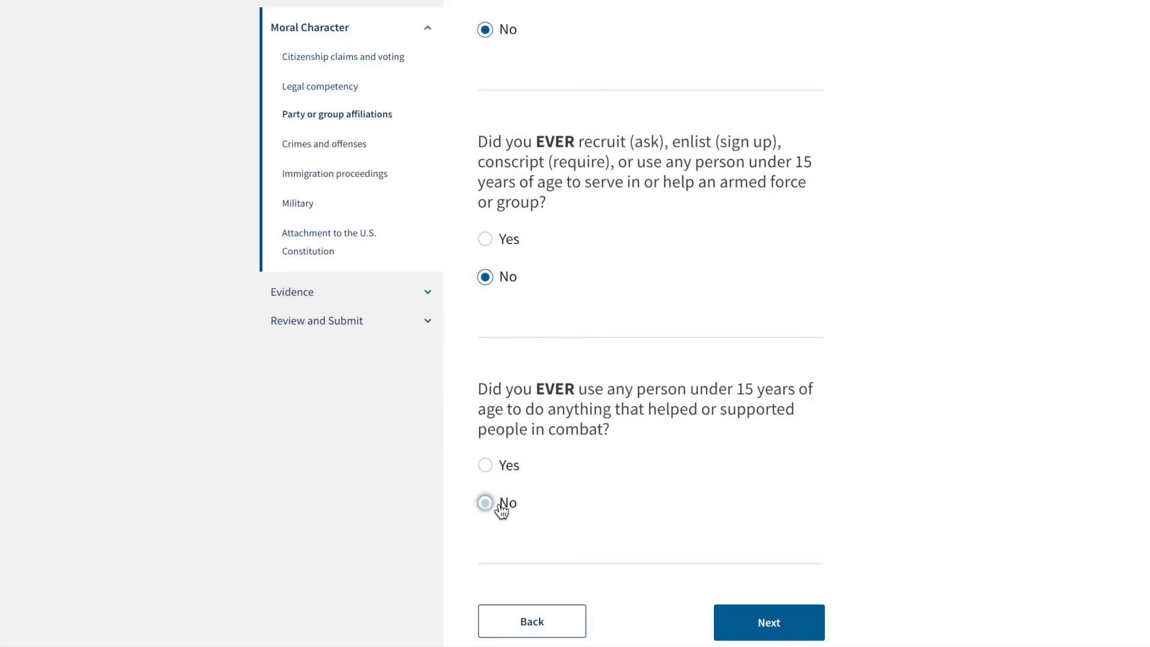
left_click(770, 626)
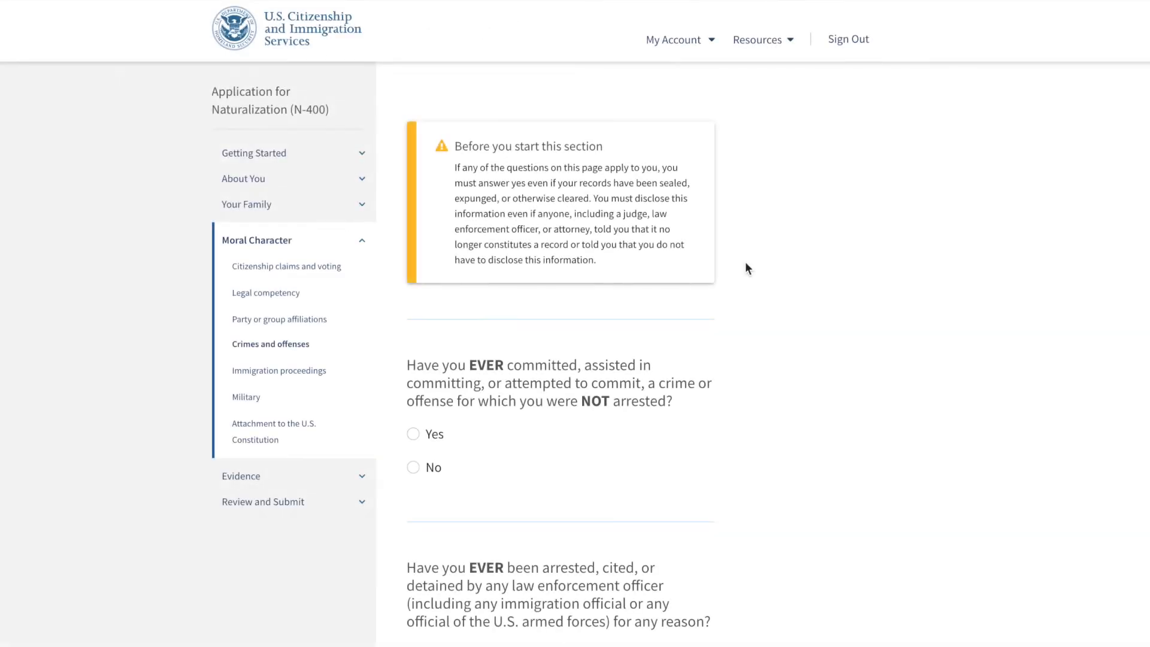
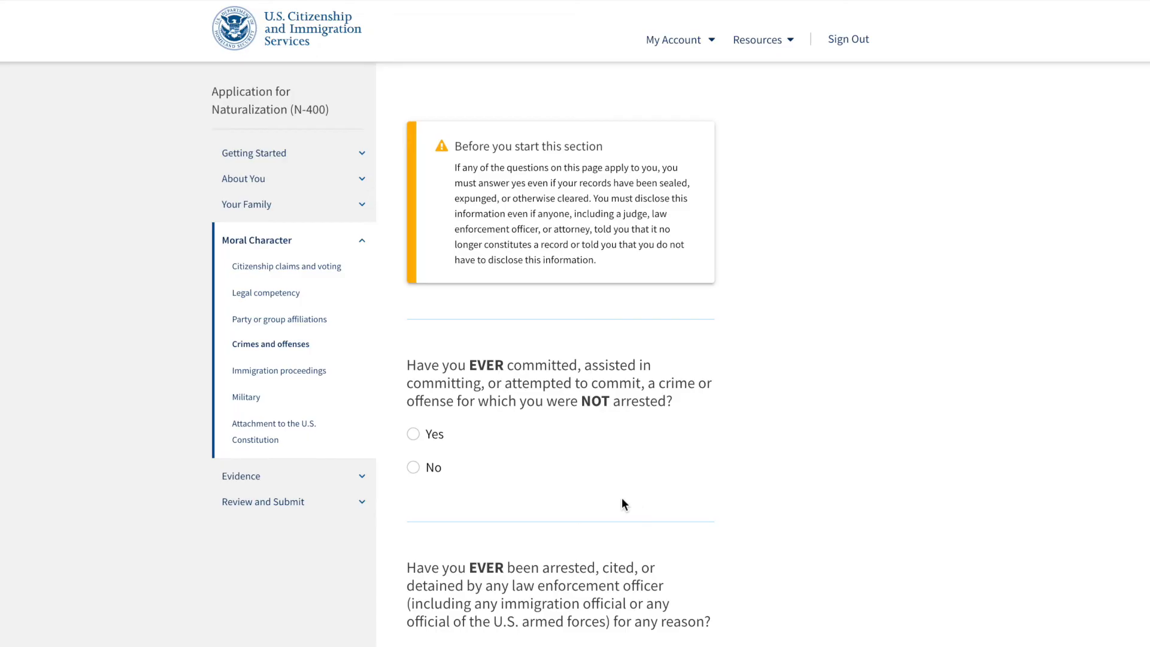
Step: Answer No to committing a crime without arrest, being arrested, cited or detained, being charged, and being convicted of a crime or offense
left_click(435, 469)
scroll(726, 622, "down", 2)
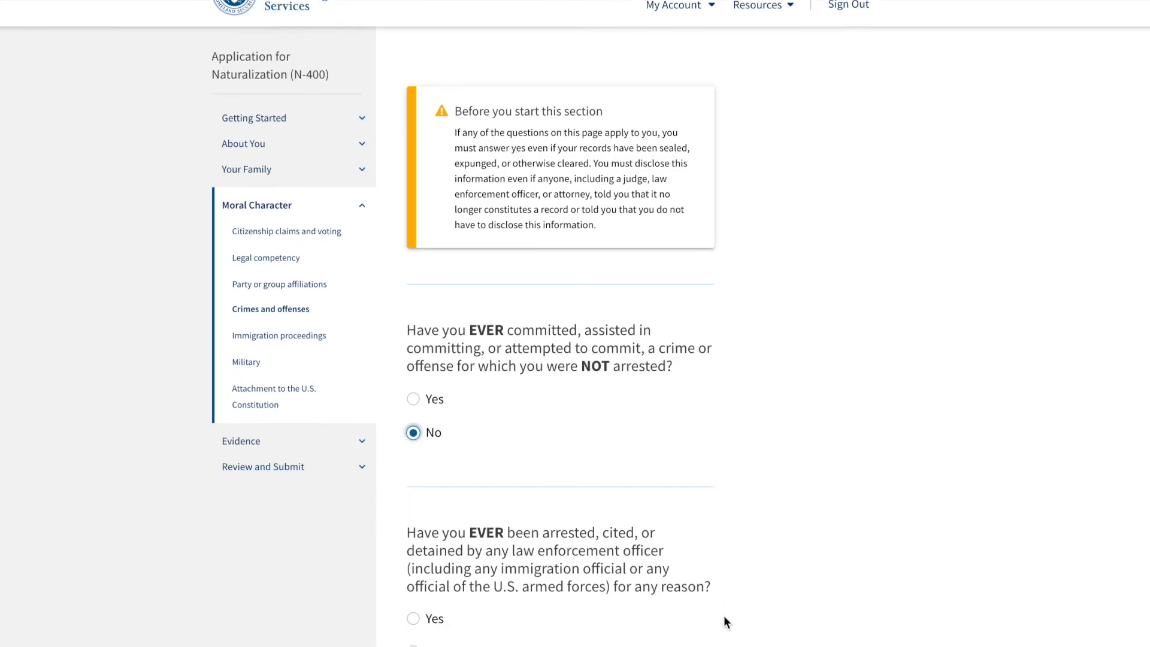
scroll(725, 622, "down", 2)
scroll(724, 616, "down", 2)
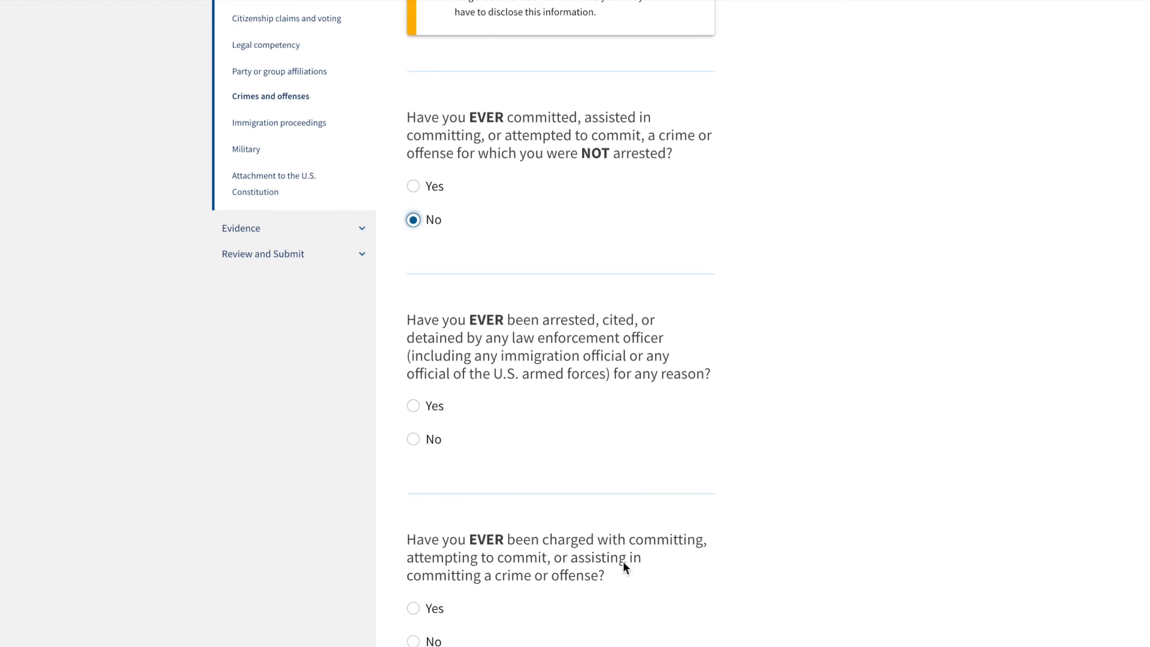
left_click(434, 442)
scroll(563, 626, "down", 2)
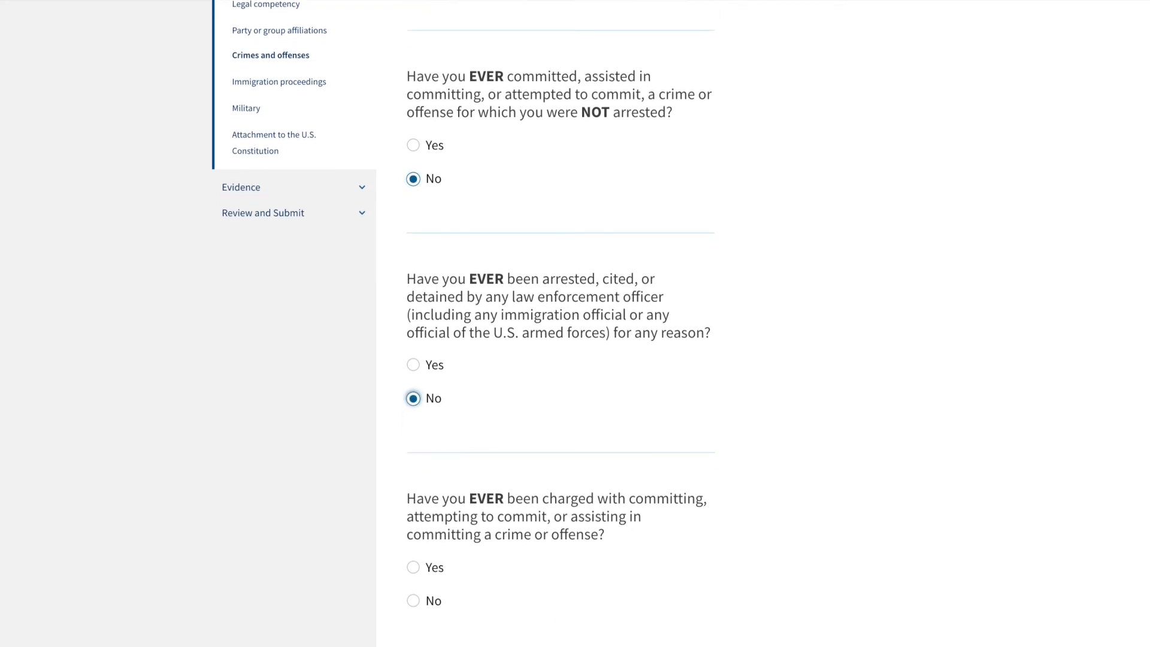
left_click(430, 539)
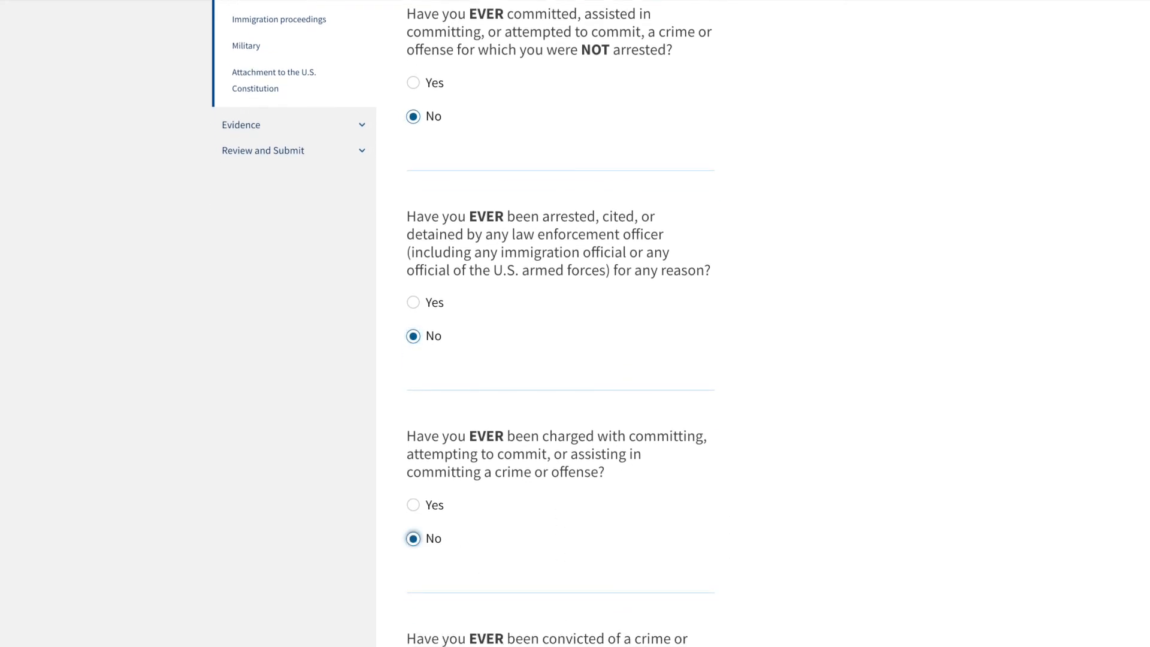
scroll(431, 539, "down", 3)
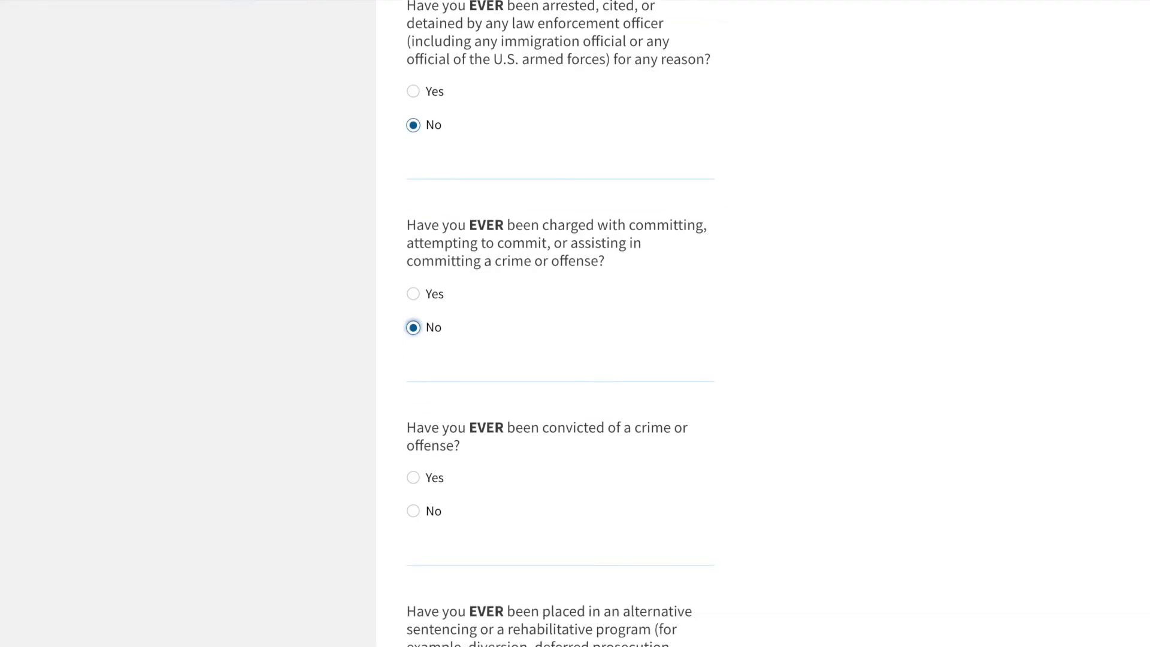
left_click(419, 512)
Step: Answer No to alternative sentencing or rehabilitative programs, suspended sentence, probation or parole, and jail or prison, and continue
scroll(420, 512, "down", 3)
scroll(586, 523, "down", 6)
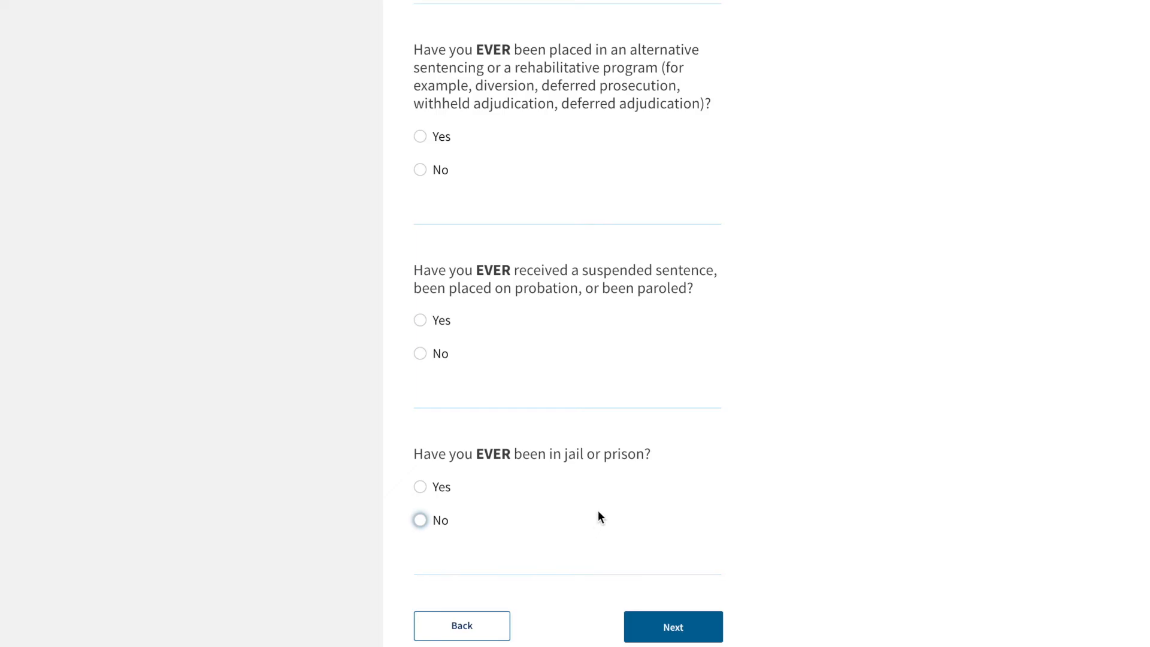
left_click(428, 173)
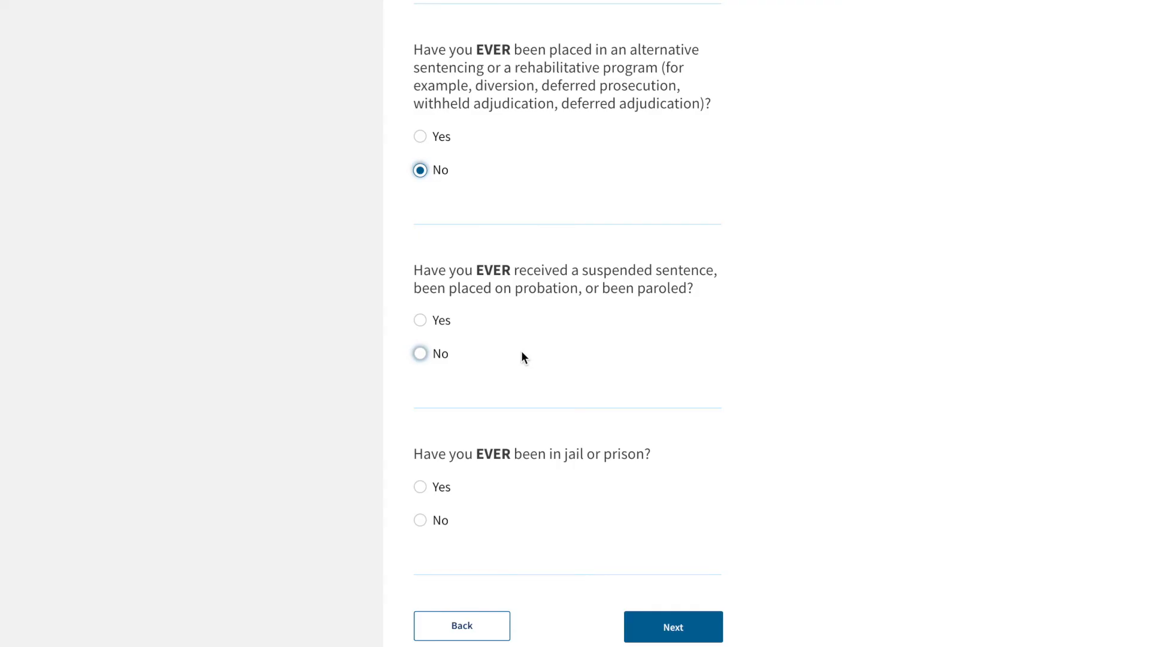
left_click(445, 358)
left_click(446, 521)
left_click(667, 621)
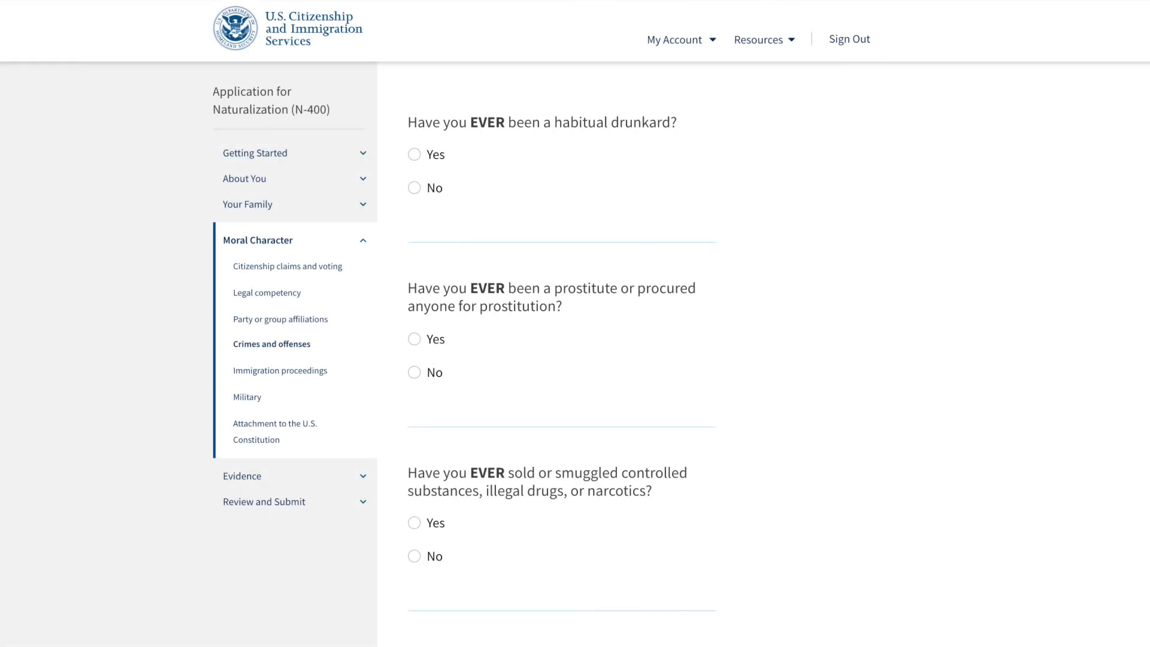
Step: Answer No to being a habitual drunkard, prostitution or procuring, and selling or smuggling controlled substances, illegal drugs or narcotics
left_click(441, 190)
left_click(432, 375)
left_click(433, 554)
Step: Answer No to being married to several people at once, marrying for an immigration benefit, and helping anyone enter the United States illegally
scroll(591, 615, "down", 10)
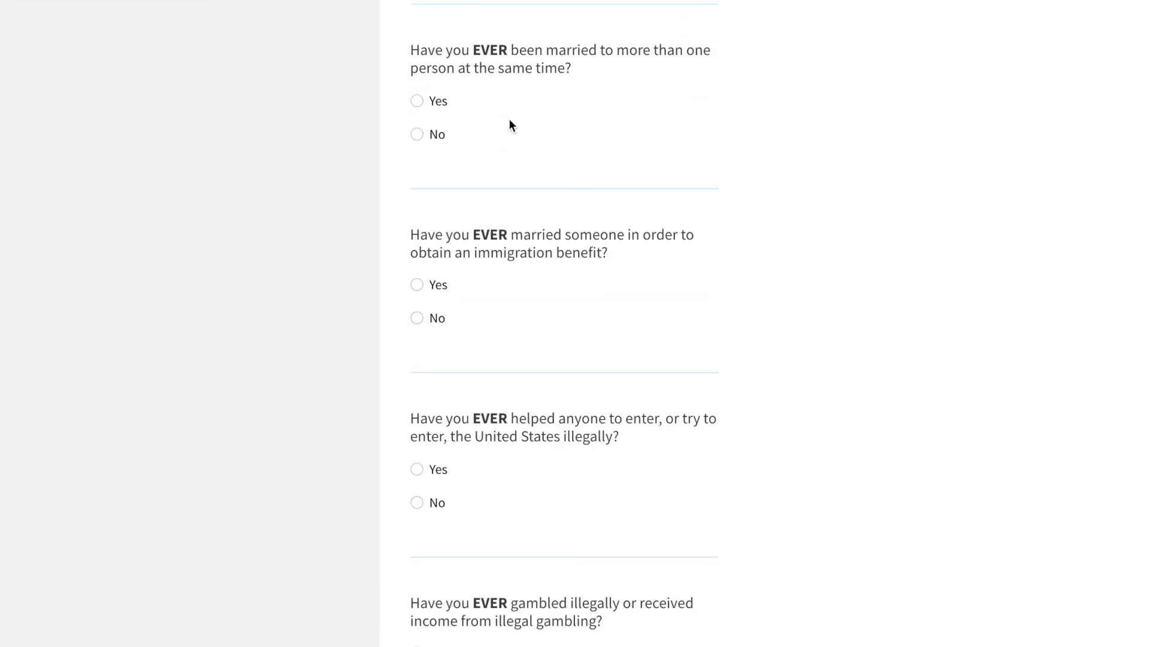
left_click(443, 135)
left_click(439, 318)
left_click(442, 506)
Step: Answer No to illegal gambling, failing to support dependents or pay alimony, and misrepresentation to obtain public benefits, and continue
scroll(641, 506, "down", 9)
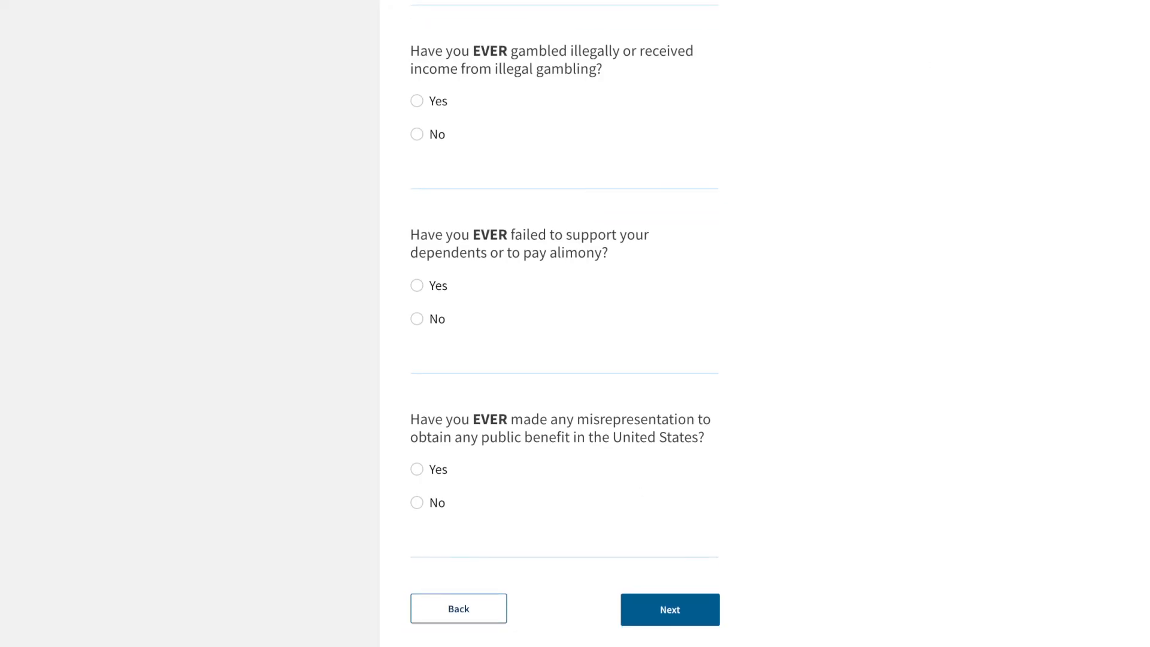
left_click(442, 146)
left_click(440, 320)
left_click(437, 503)
left_click(662, 618)
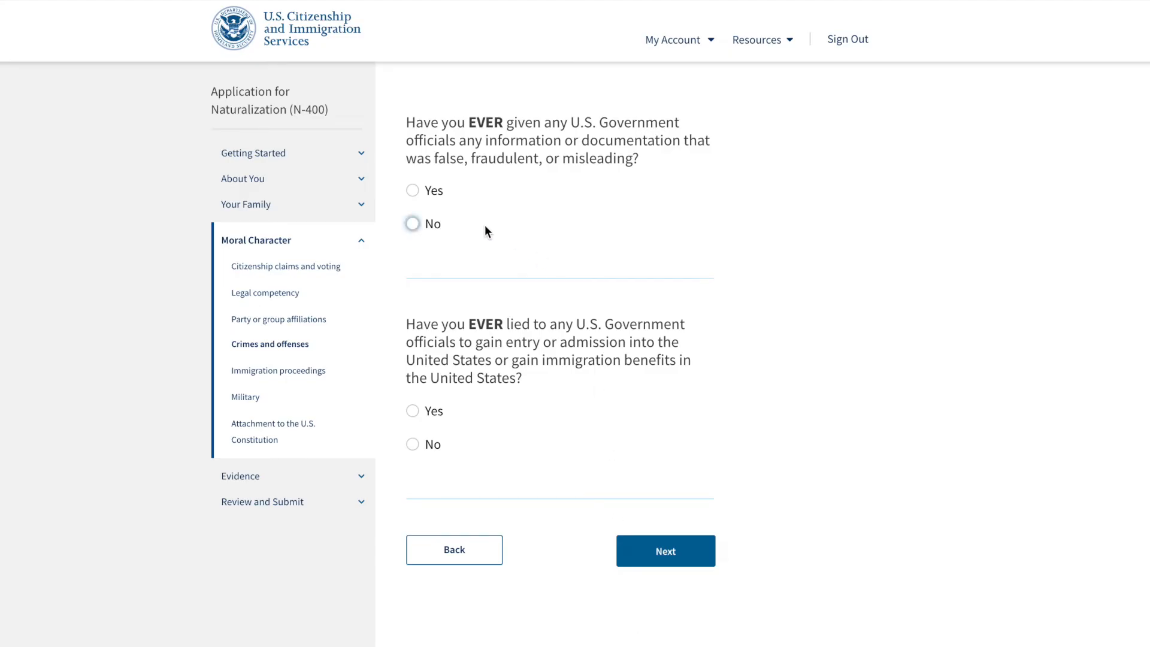
Step: Answer No to giving U.S. Government officials false information and to lying to them for entry or immigration benefits, and continue
left_click(431, 229)
left_click(471, 445)
left_click(683, 557)
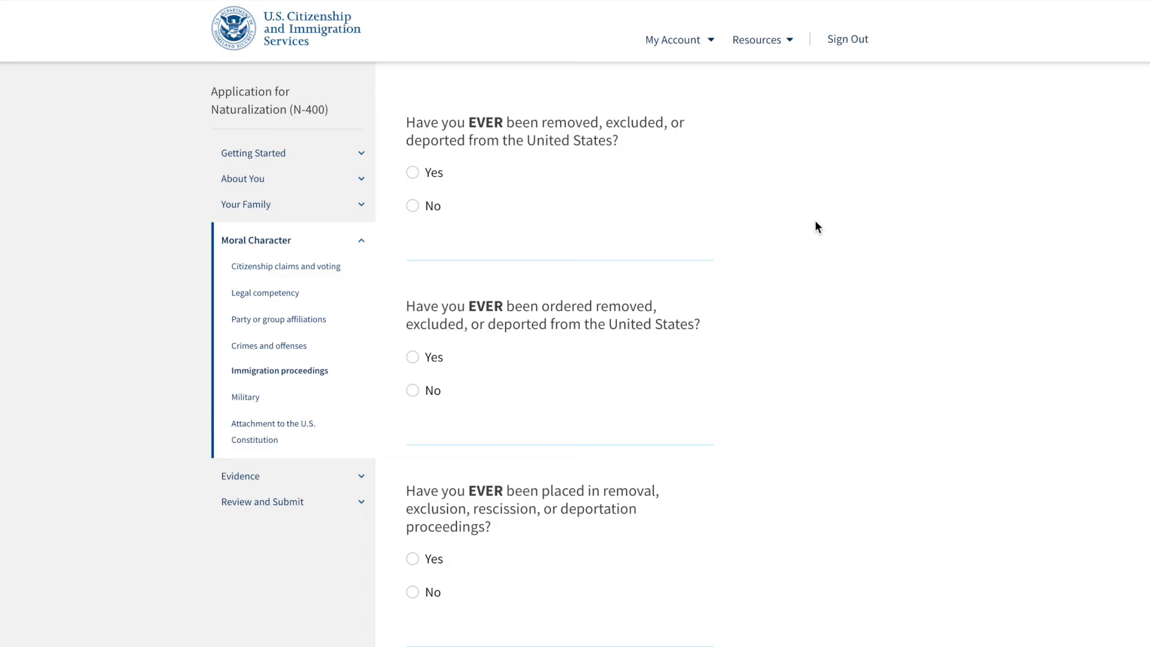
Step: Answer No to being removed or deported, ordered removed, placed in removal proceedings, and having such proceedings currently pending, and continue
left_click(433, 209)
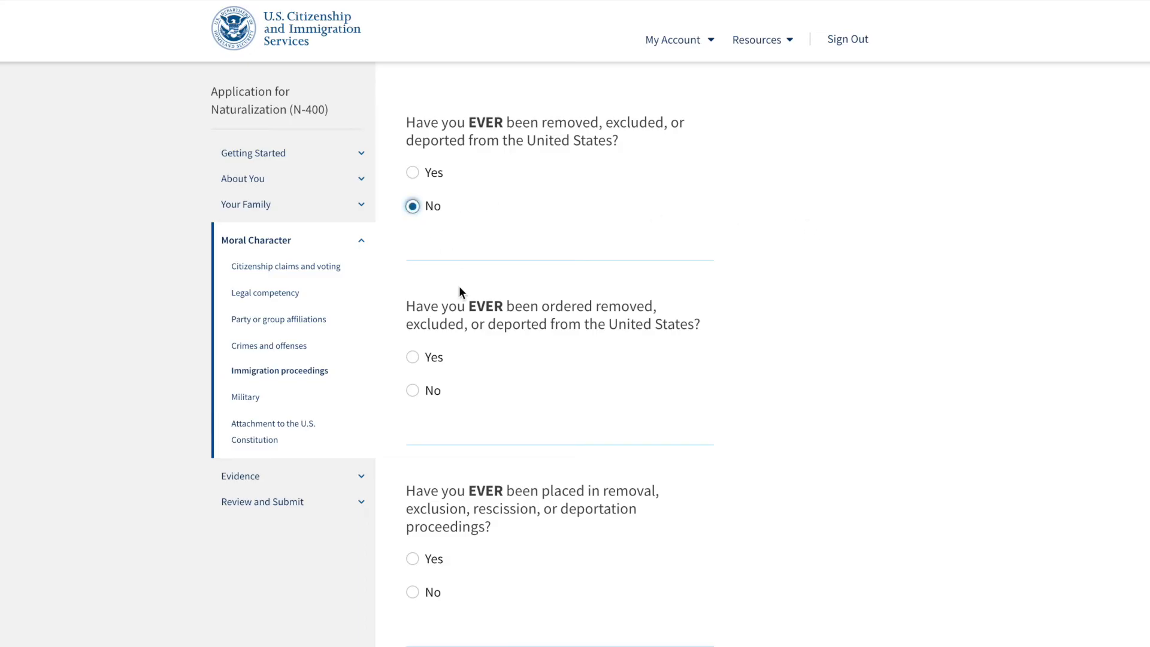
left_click(435, 392)
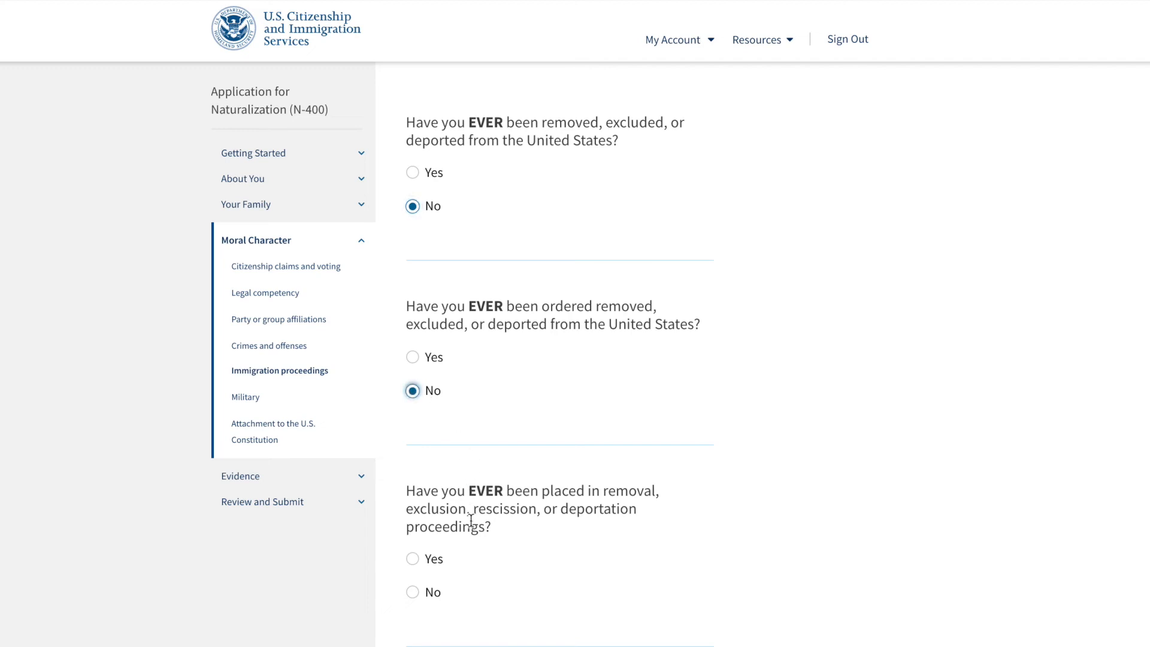
left_click(438, 594)
scroll(591, 614, "down", 7)
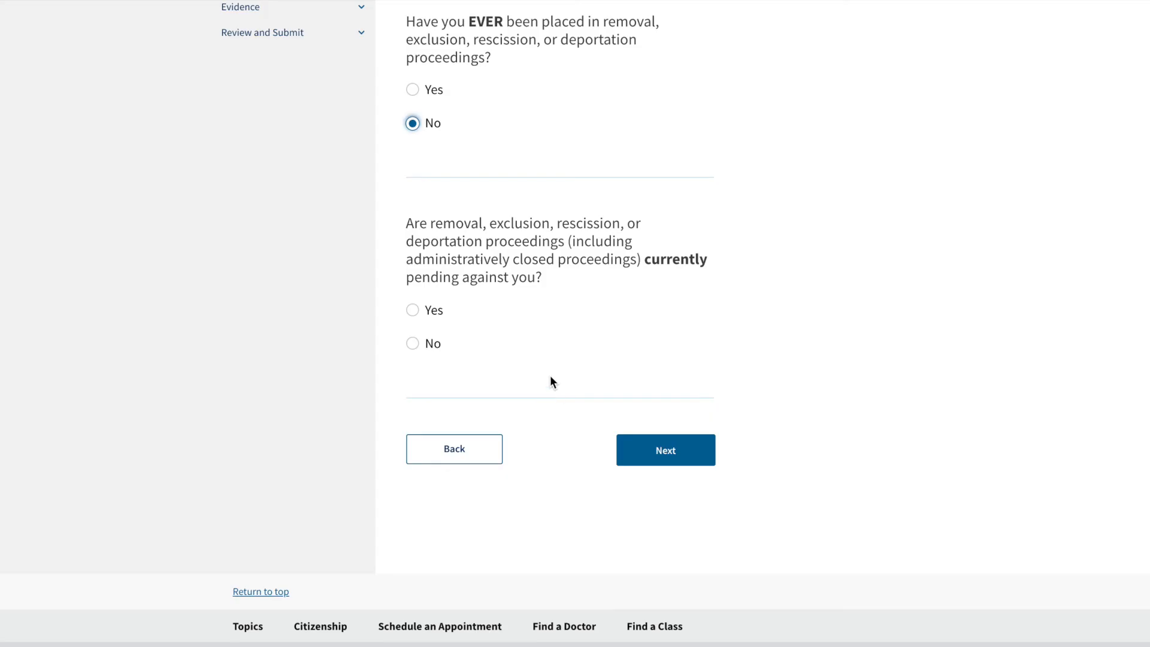
left_click(433, 345)
left_click(639, 453)
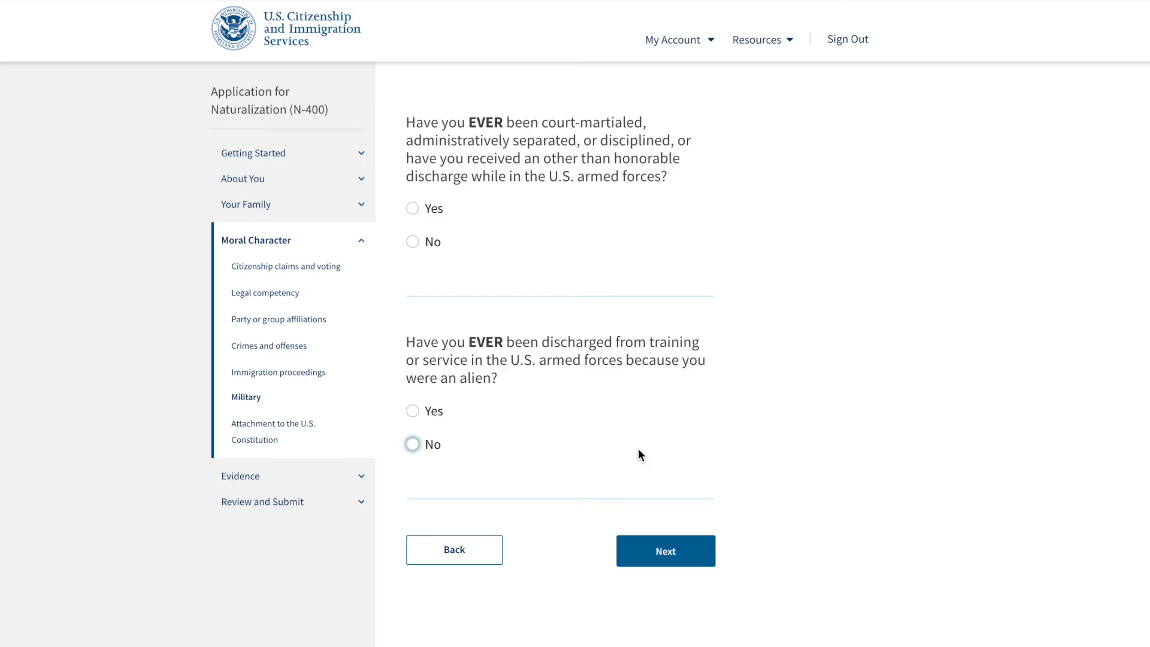
Step: Answer No to being court-martialed or disciplined in the U.S. armed forces and to being discharged for being an alien, and continue
left_click(433, 242)
left_click(433, 446)
left_click(664, 549)
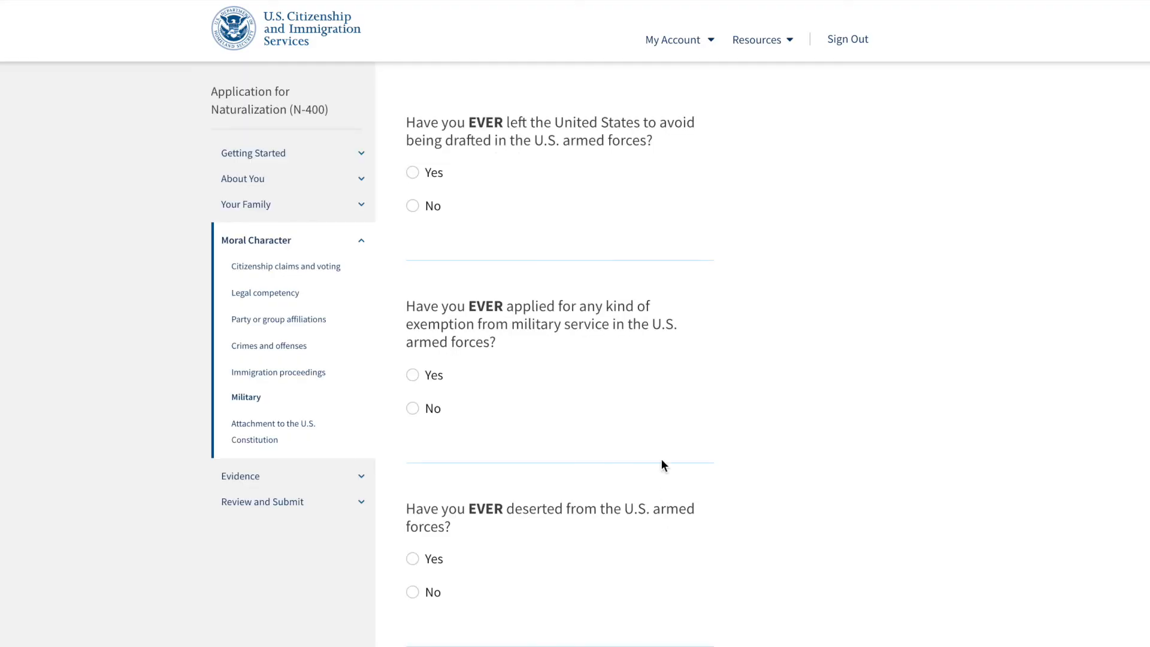
Step: Answer No to leaving the United States to avoid the draft, applying for a military service exemption, and deserting from the armed forces
left_click(427, 206)
left_click(441, 411)
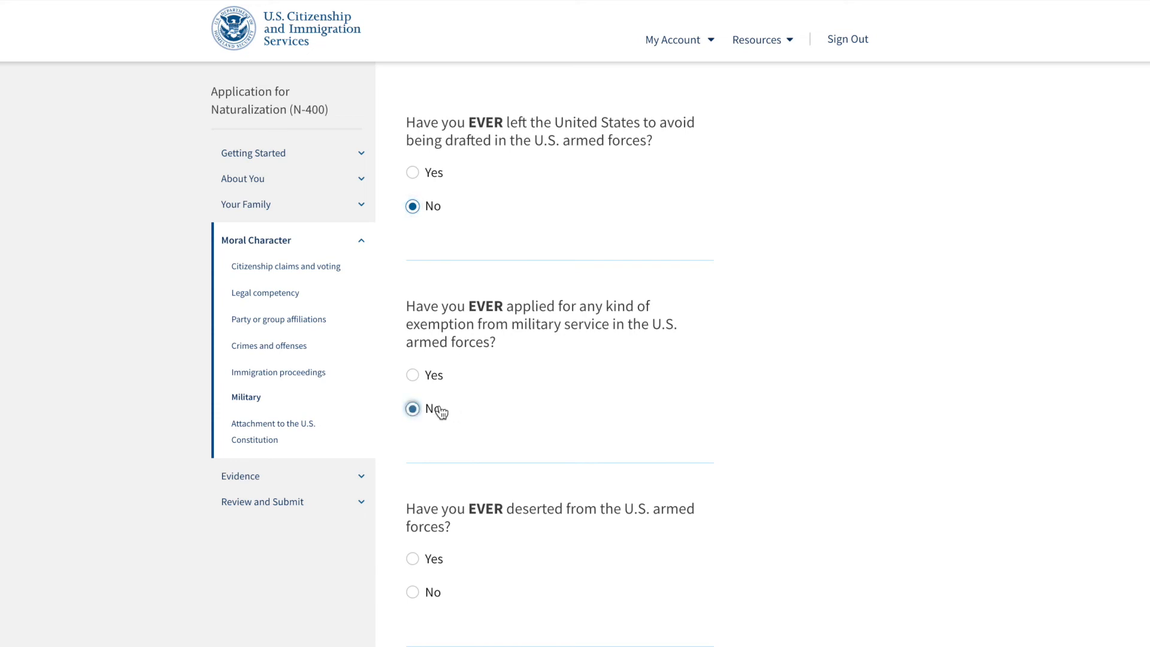
left_click(441, 605)
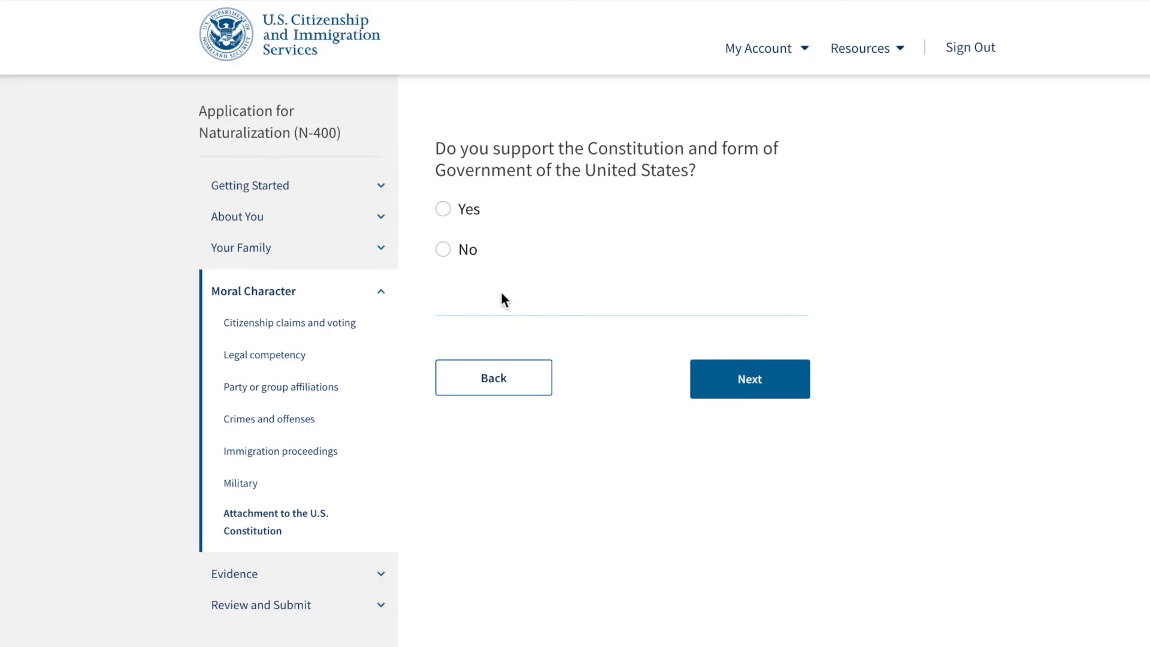
Step: Answer Yes to supporting the Constitution and to understanding and being willing to take the full Oath of Allegiance, continuing past both pages
left_click(476, 212)
left_click(776, 384)
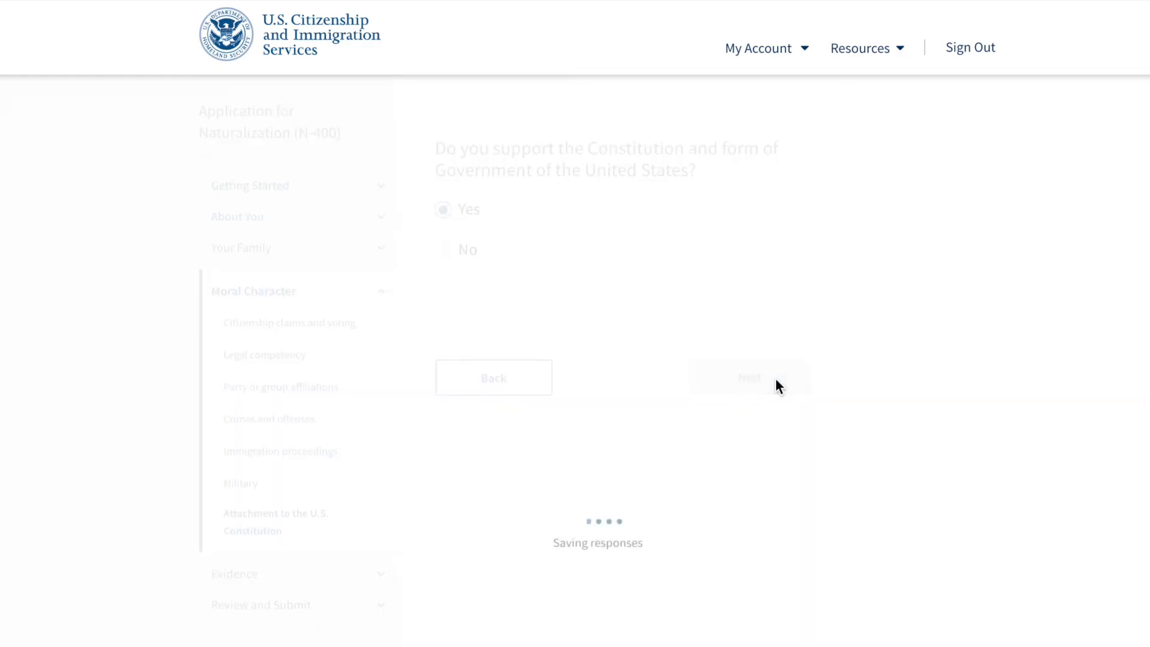
left_click(473, 207)
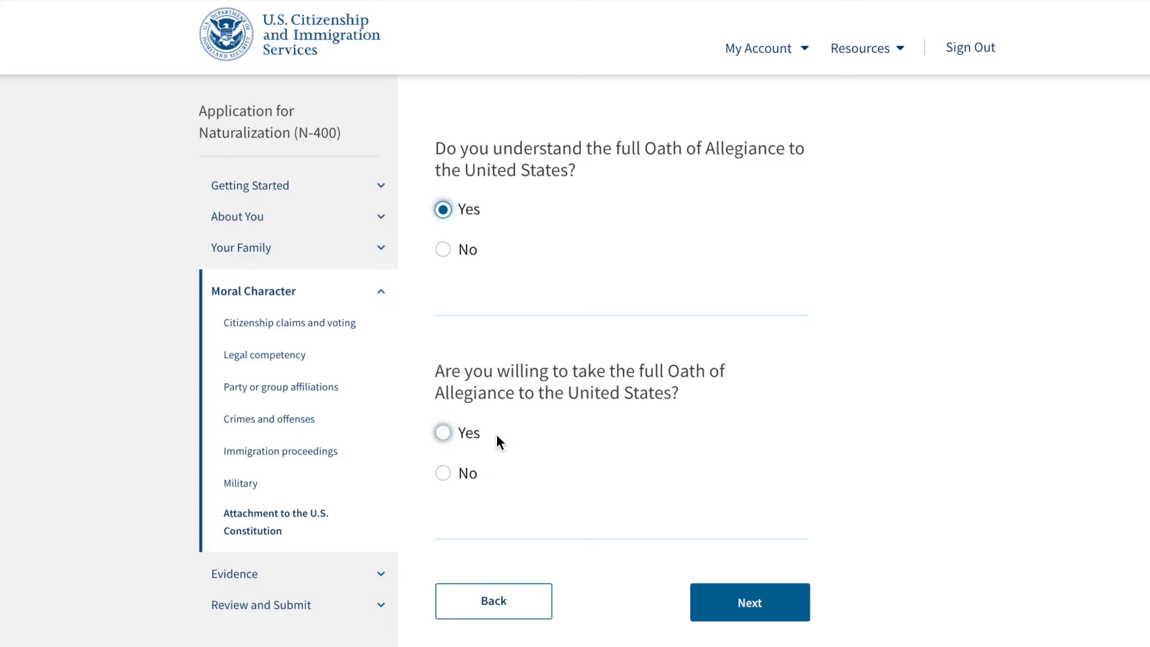
left_click(473, 436)
left_click(769, 589)
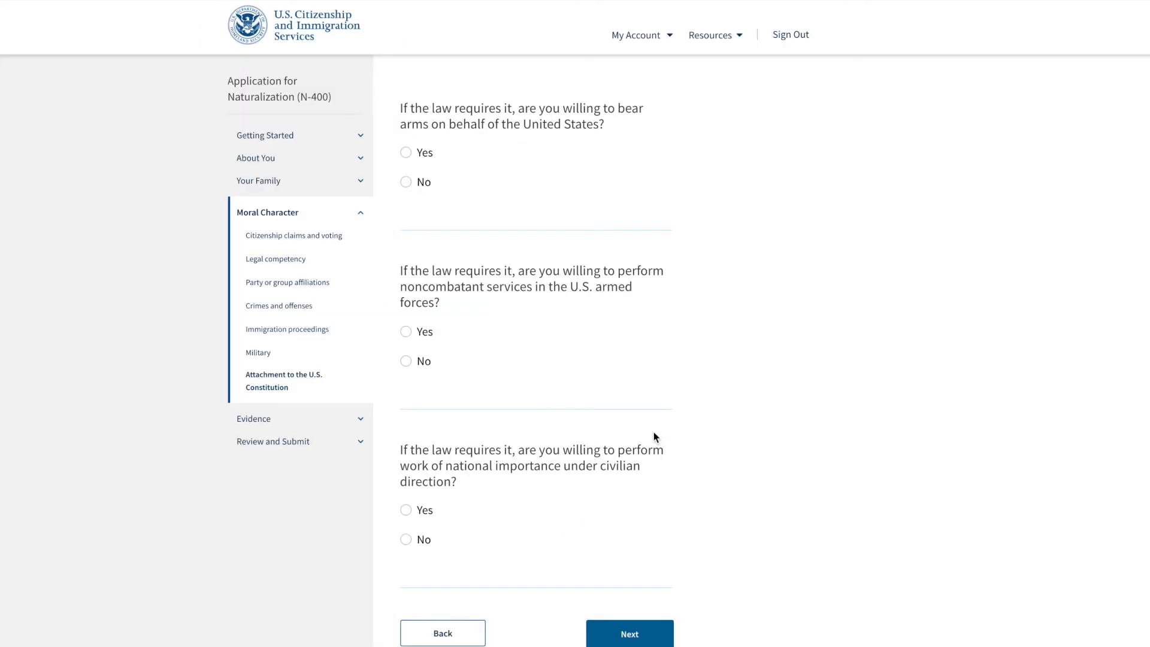
Step: Answer Yes to being willing to bear arms, perform noncombatant services and do work of national importance under civilian direction, and continue
left_click(434, 163)
left_click(436, 333)
left_click(441, 510)
left_click(647, 633)
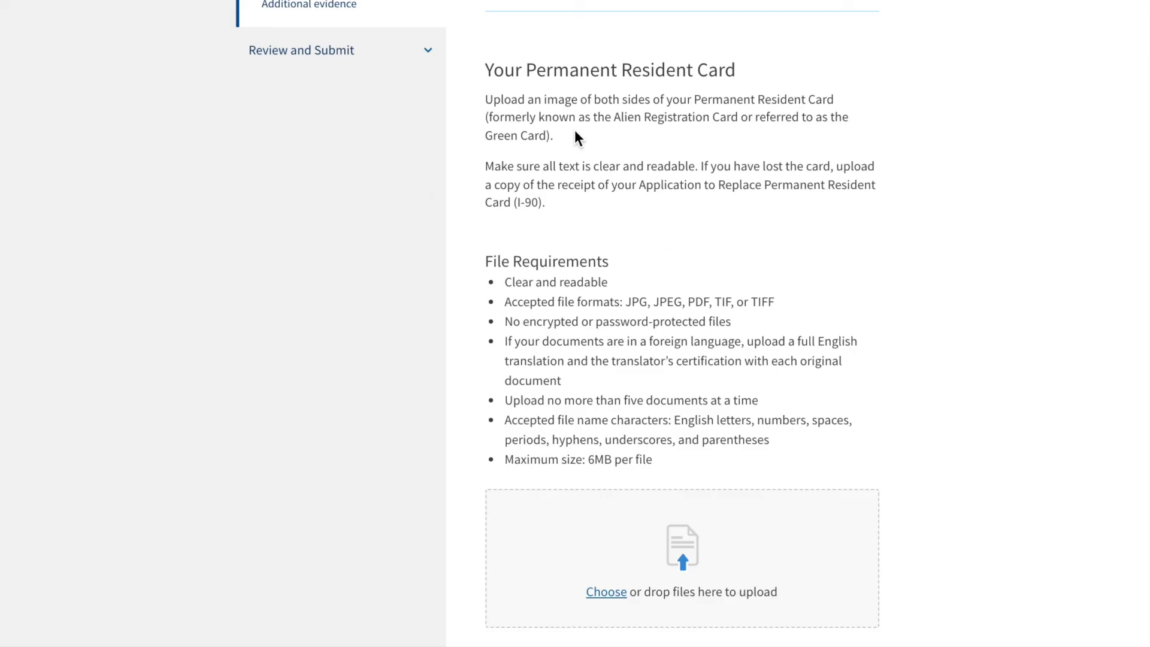
Step: Go through the required evidence for the Permanent Resident Card and marriage certificate, and continue without attaching files
scroll(898, 557, "down", 1)
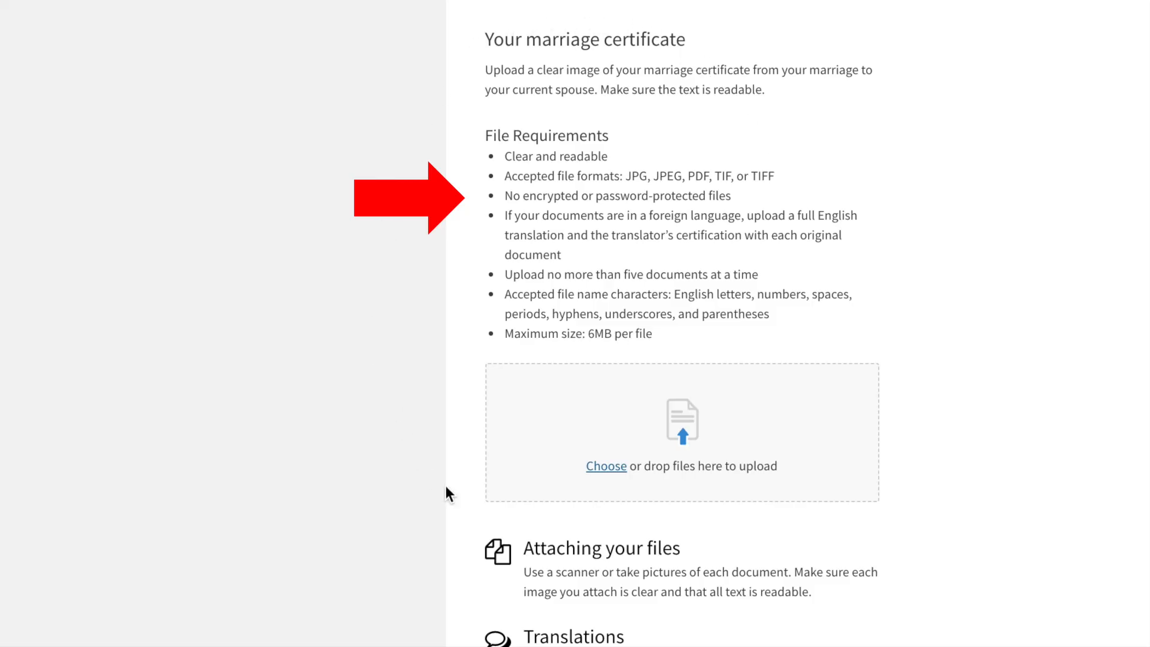
scroll(938, 495, "down", 3)
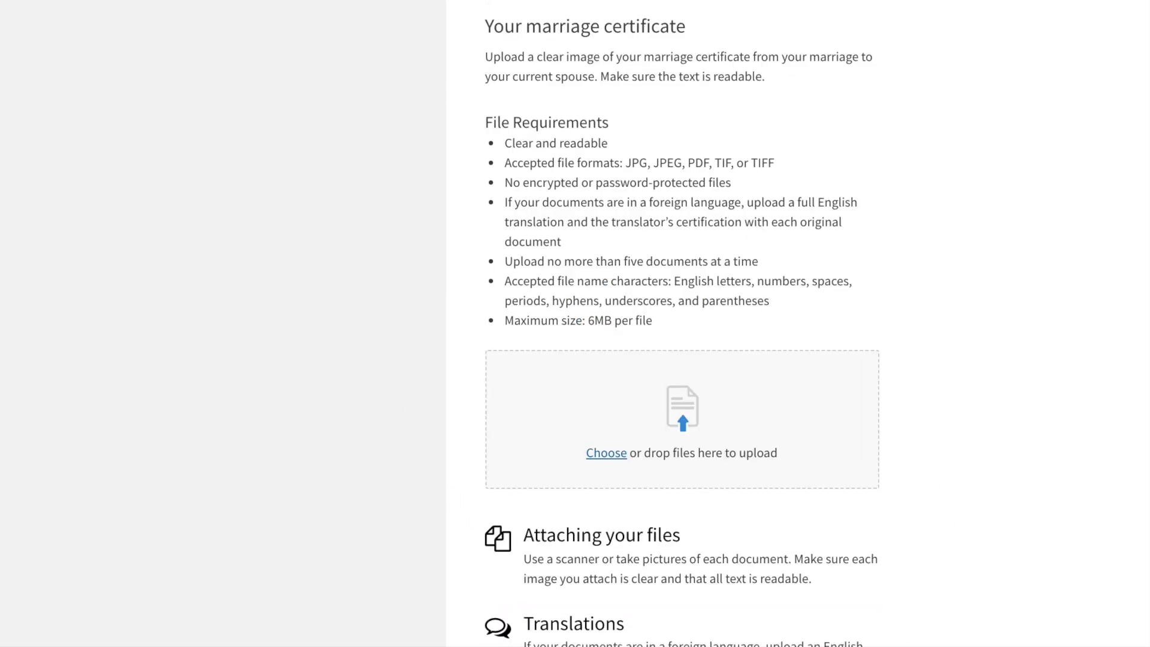
scroll(863, 629, "down", 5)
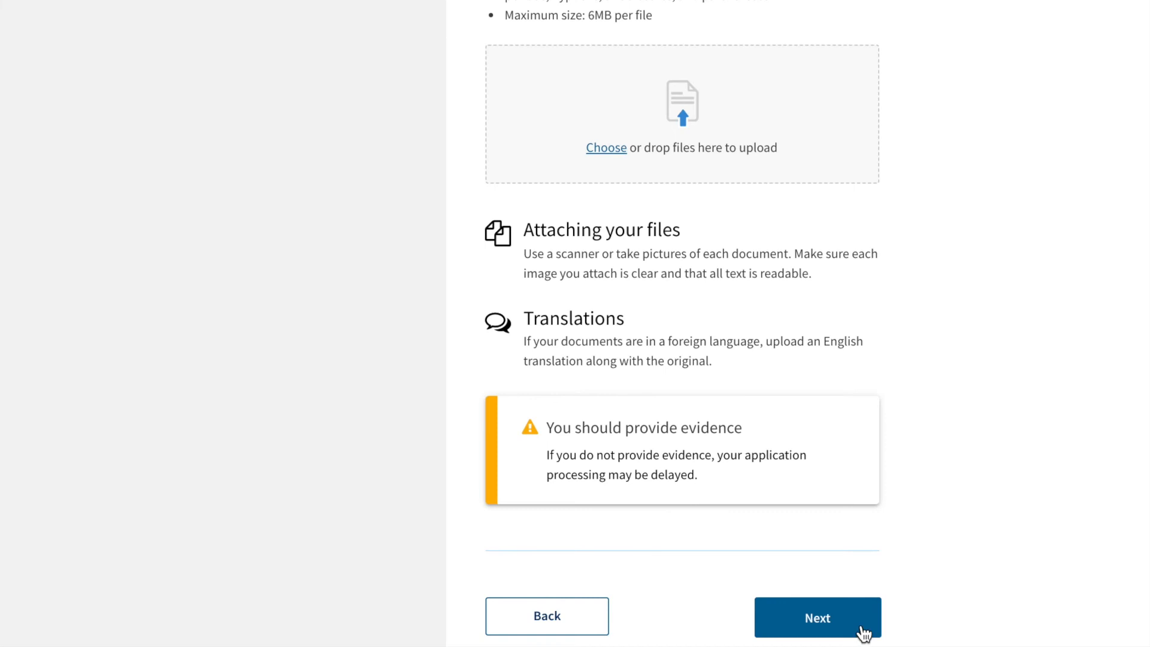
left_click(863, 626)
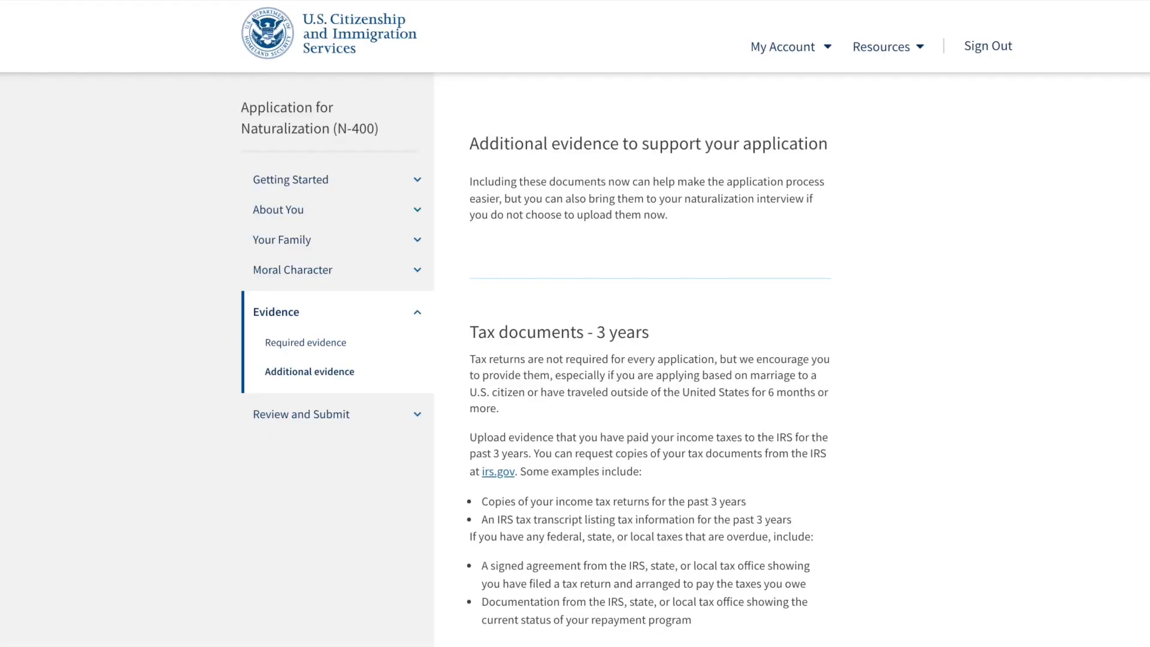
Step: Review the additional evidence requirements for tax documents, the spouse's prior marriages, children, child support and other supporting documents
scroll(794, 638, "down", 1)
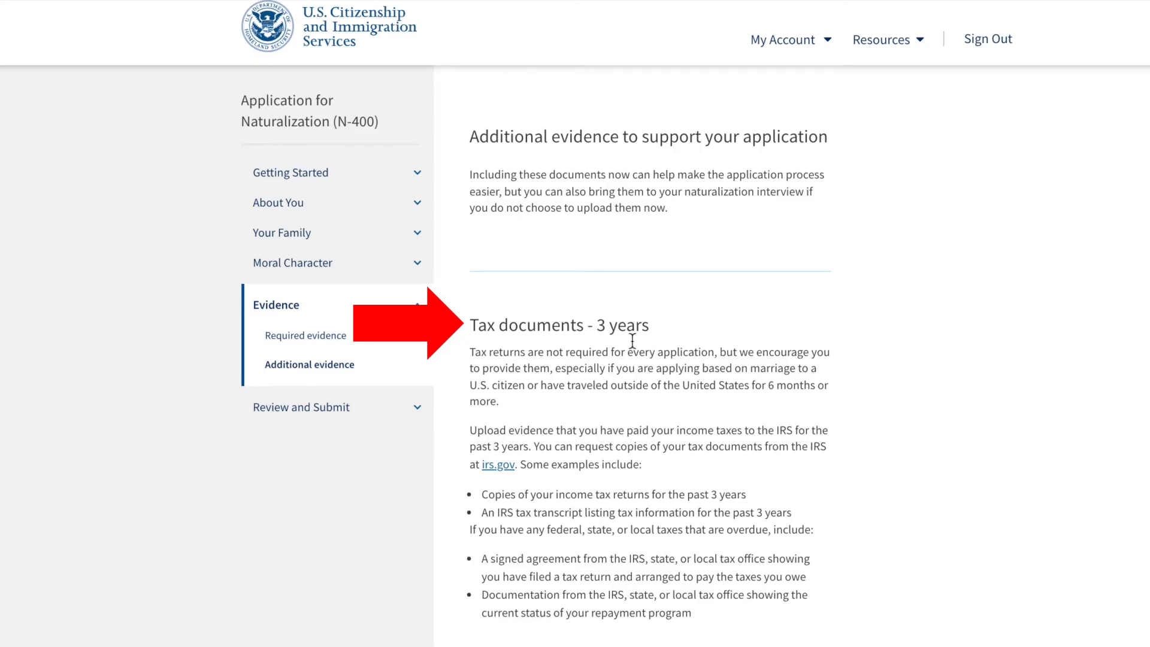
scroll(650, 336, "down", 10)
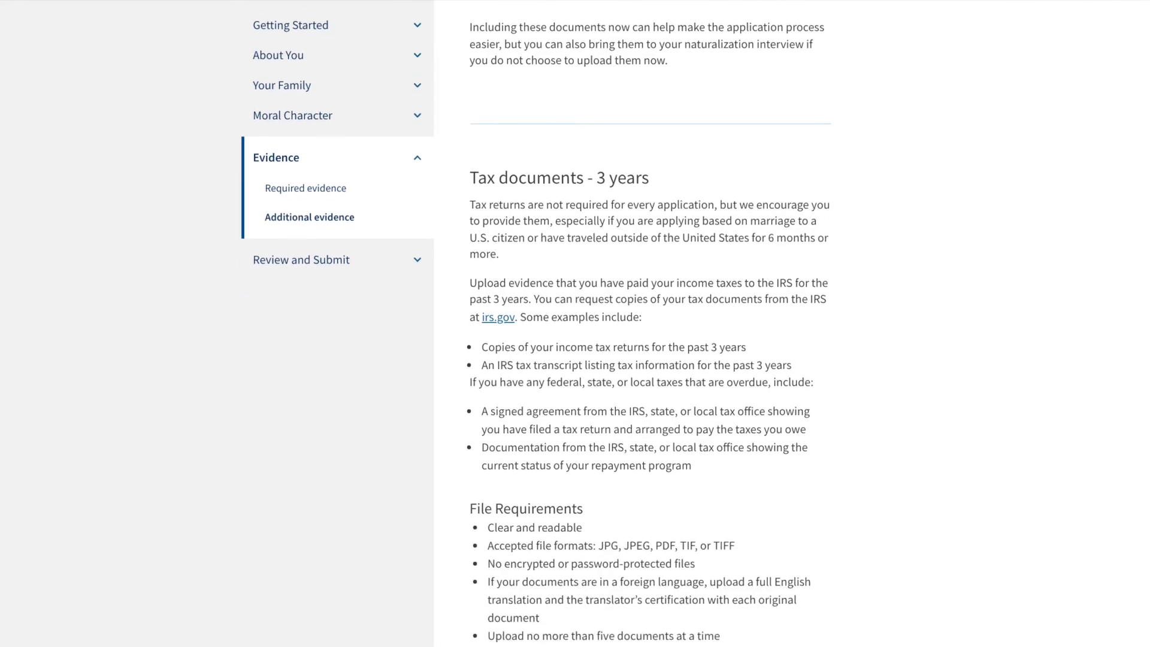
scroll(615, 350, "down", 8)
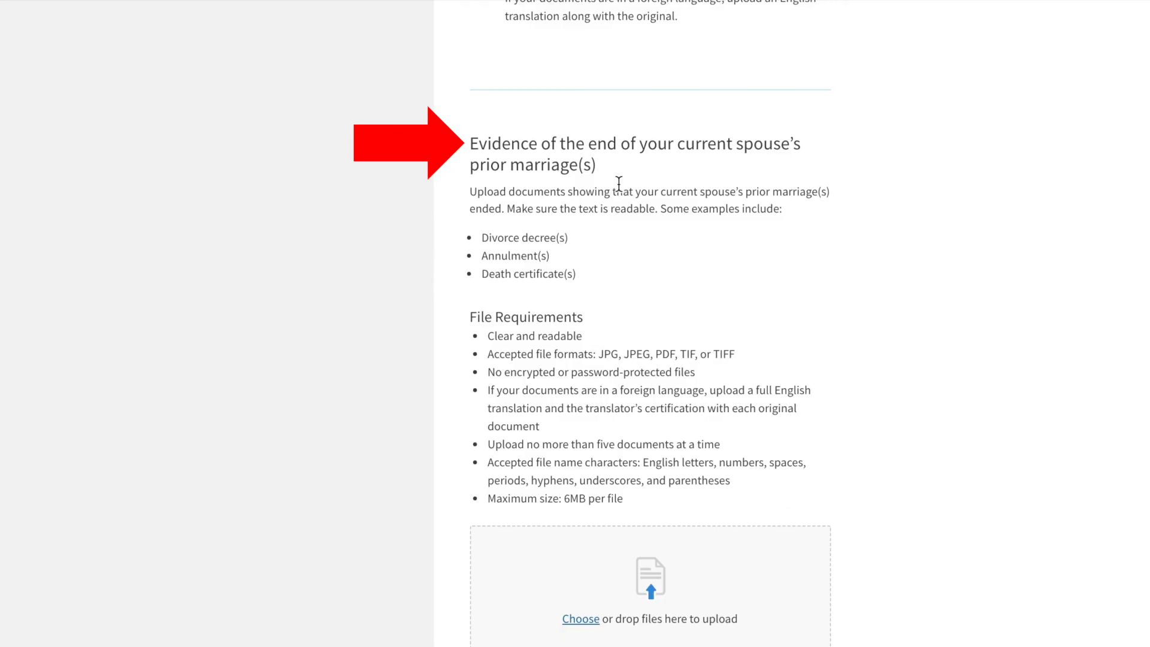
scroll(650, 359, "down", 6)
scroll(650, 323, "down", 5)
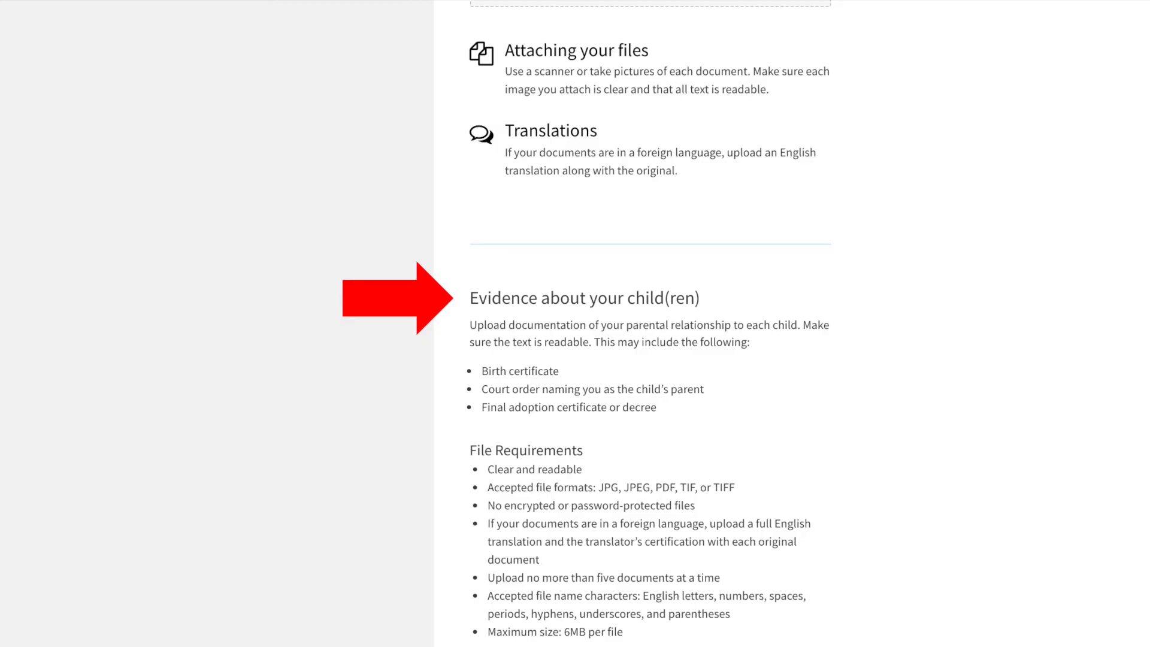
scroll(650, 323, "down", 15)
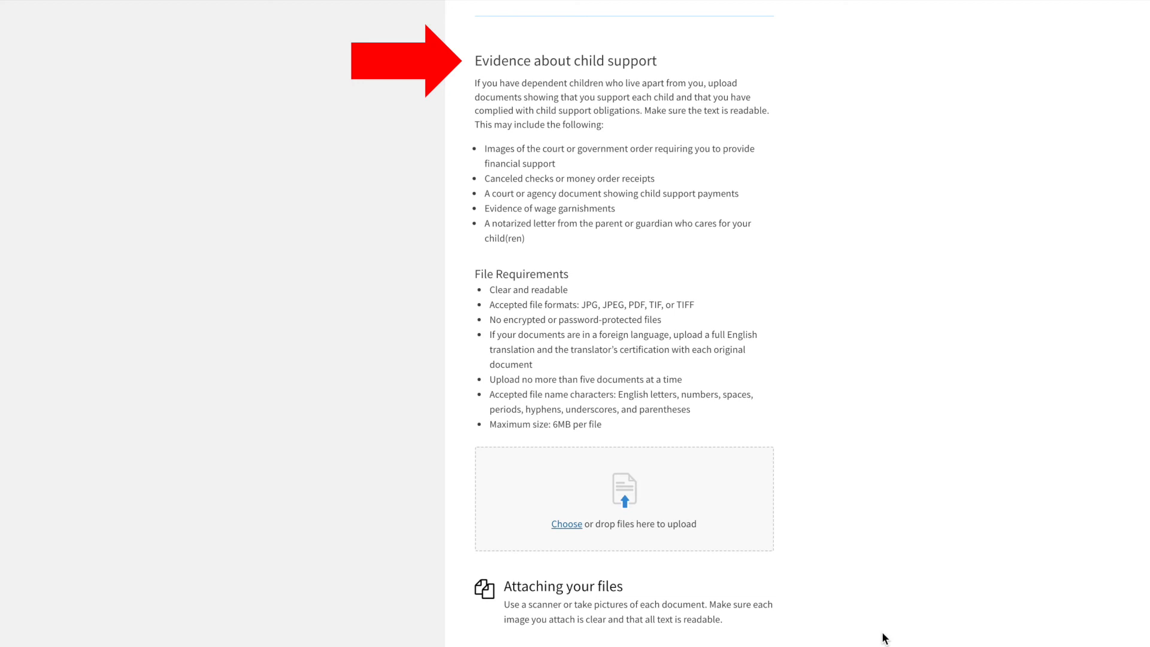
scroll(885, 639, "down", 12)
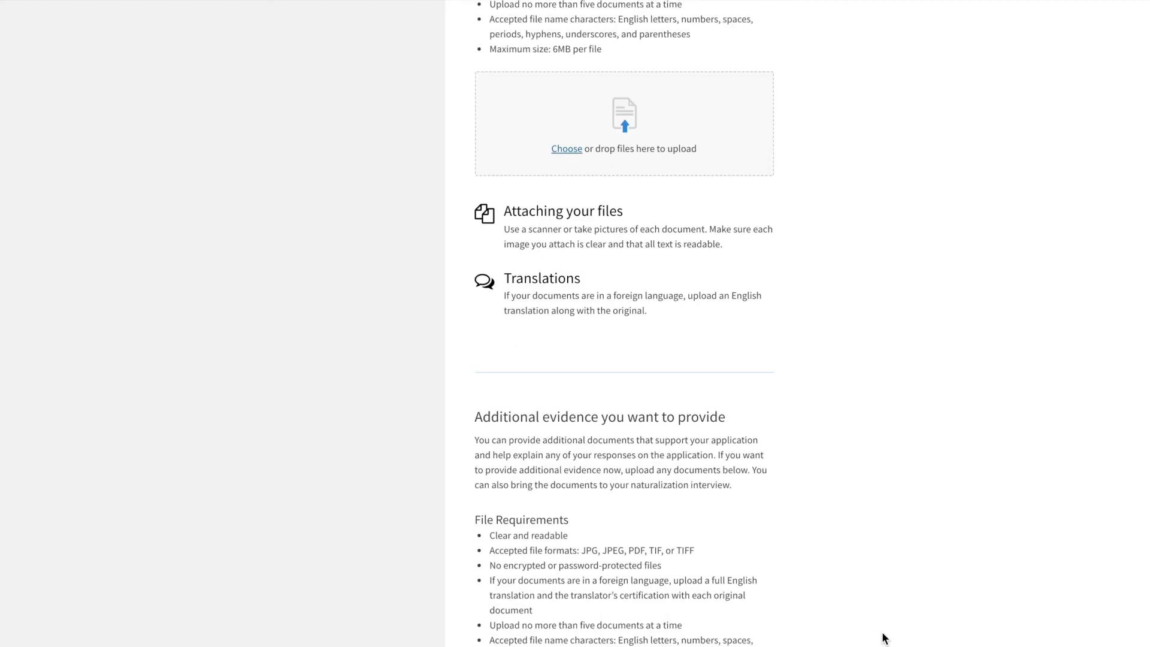